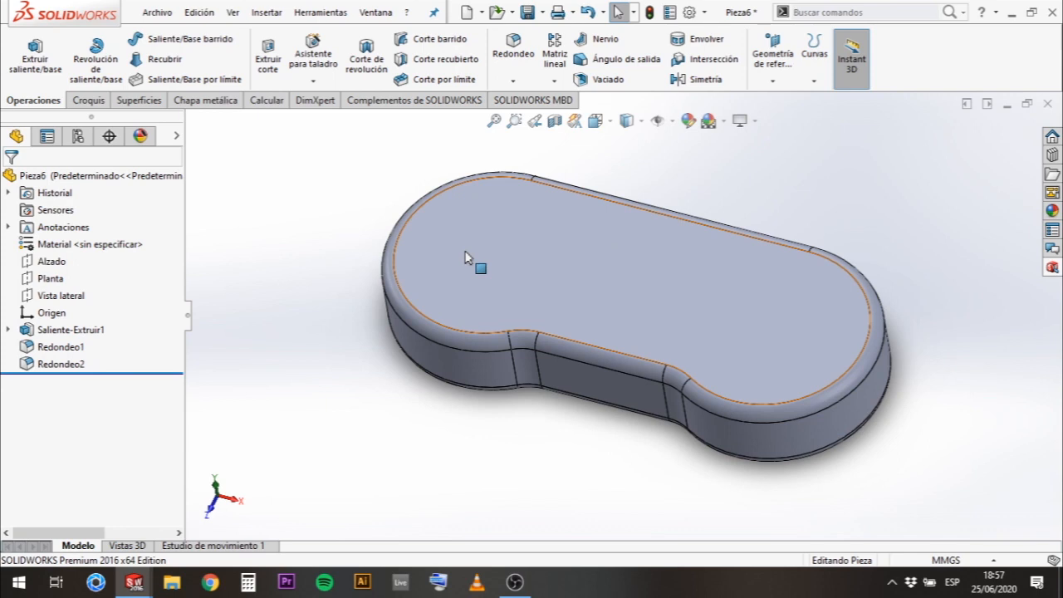
Look over the finished Super Nintendo controller in the open Joystick part, and return to the plain controller body part.
key(ctrl+Tab)
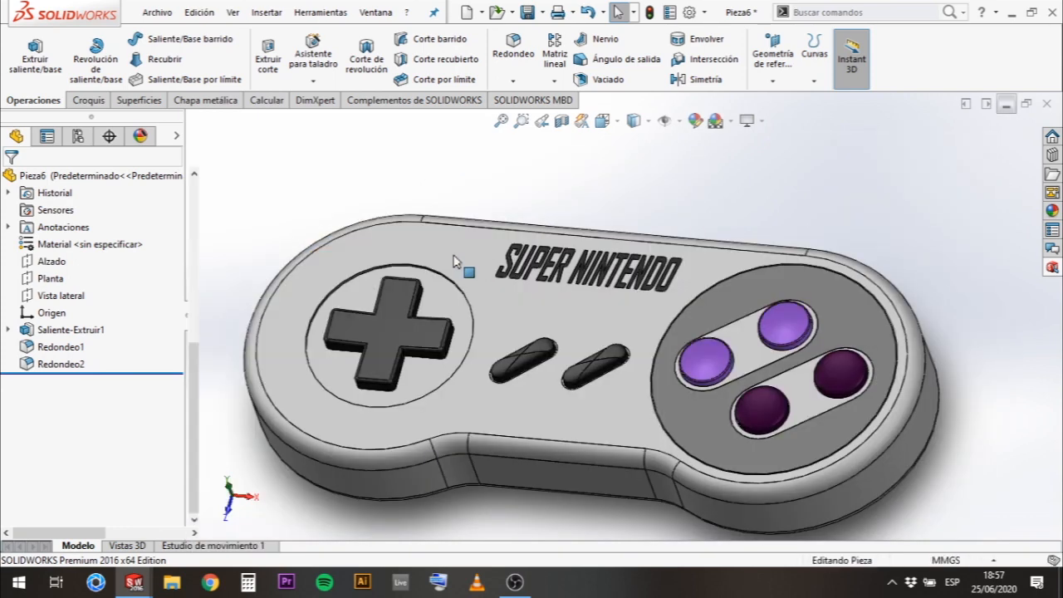
mouse_move(626, 181)
middle_down()
mouse_move(616, 205)
mouse_move(615, 167)
middle_up()
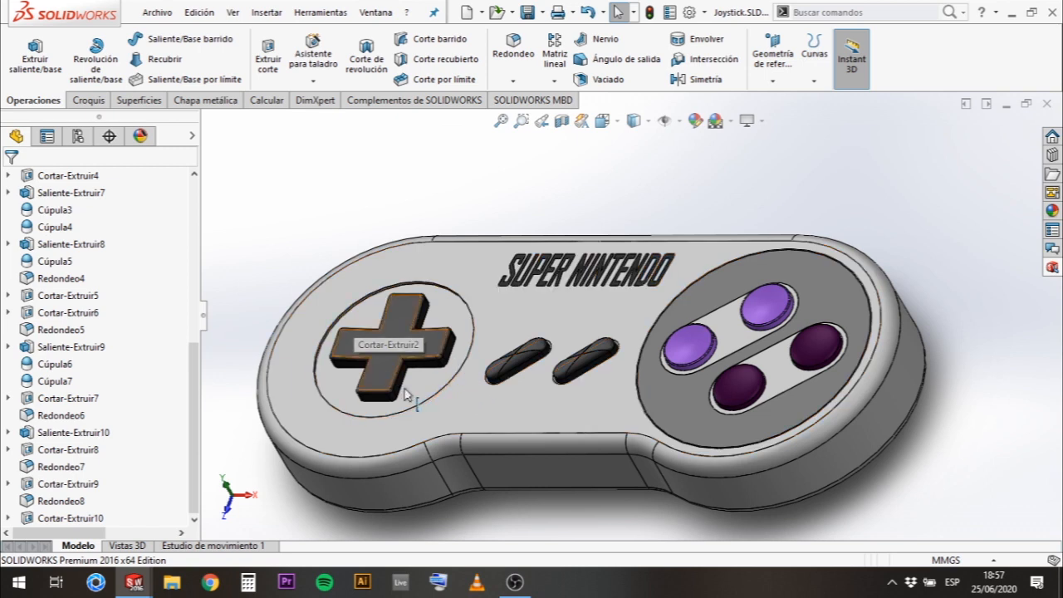
click(1006, 104)
click(957, 123)
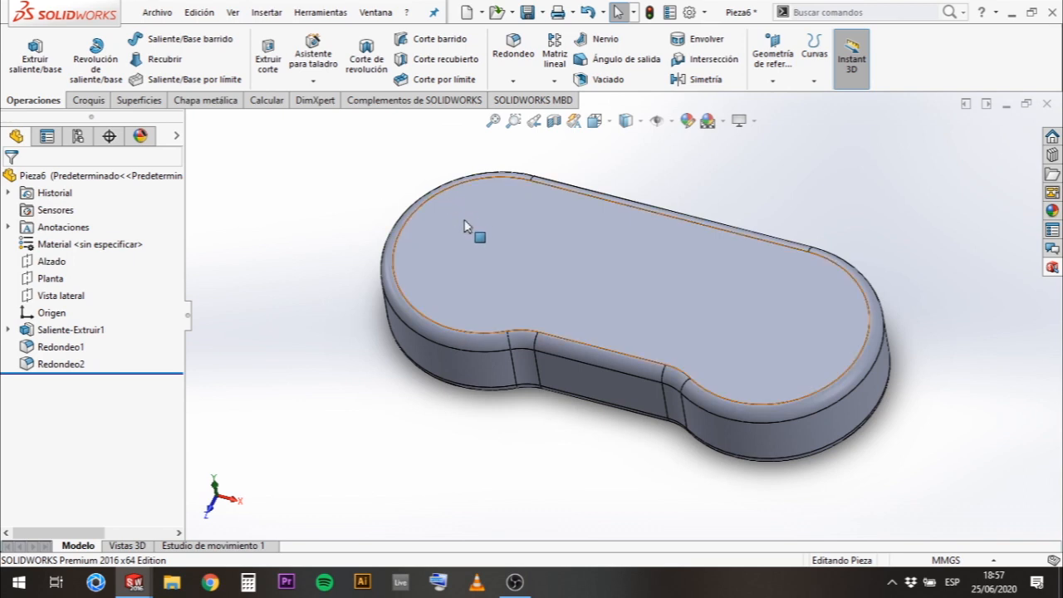
right_click(544, 251)
click(855, 173)
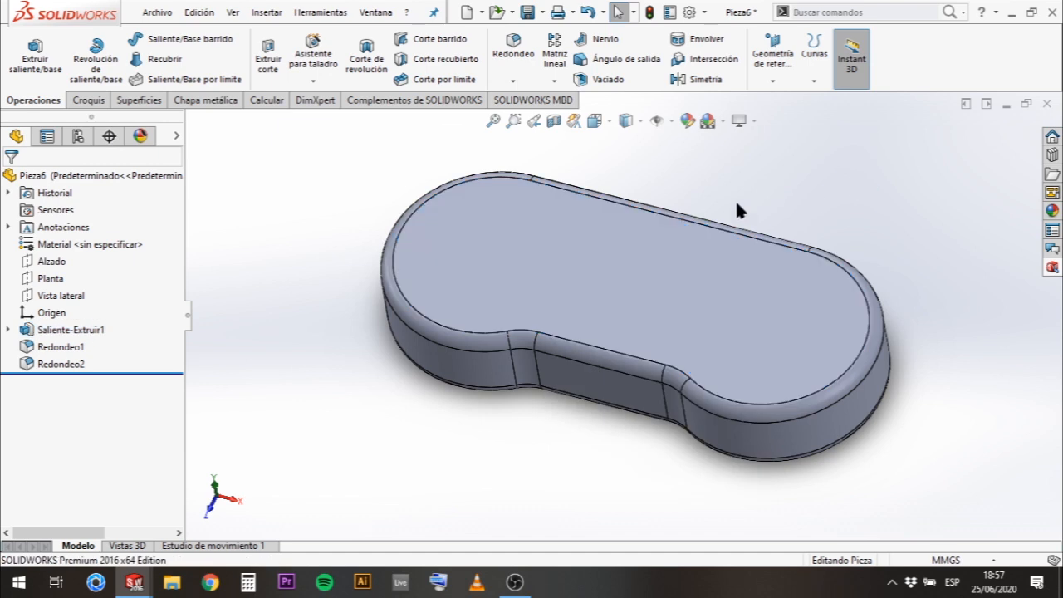
mouse_move(735, 197)
middle_down()
mouse_move(728, 235)
mouse_move(742, 232)
mouse_move(727, 215)
middle_up()
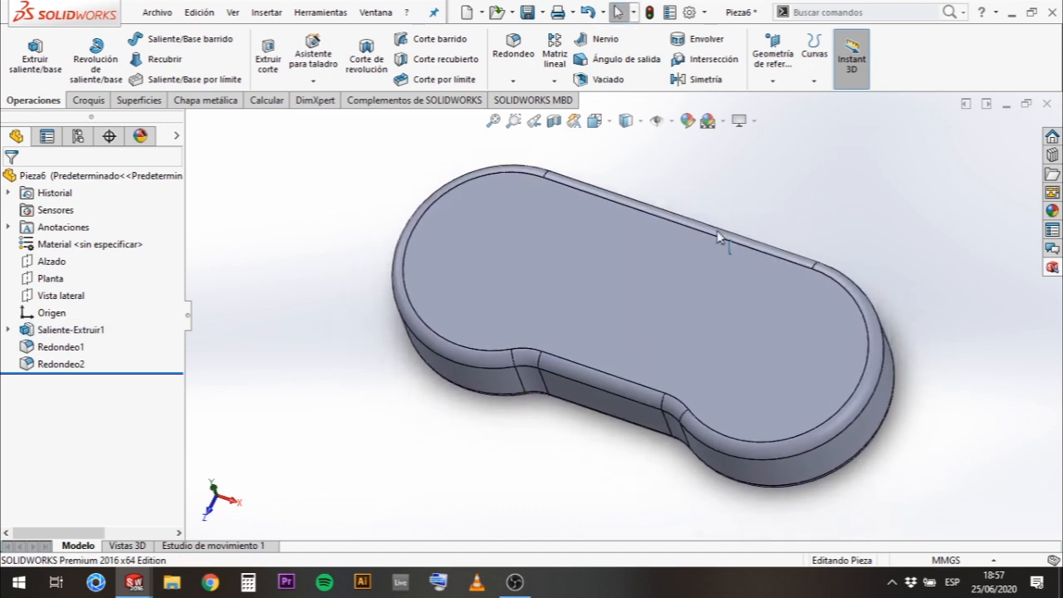
click(648, 269)
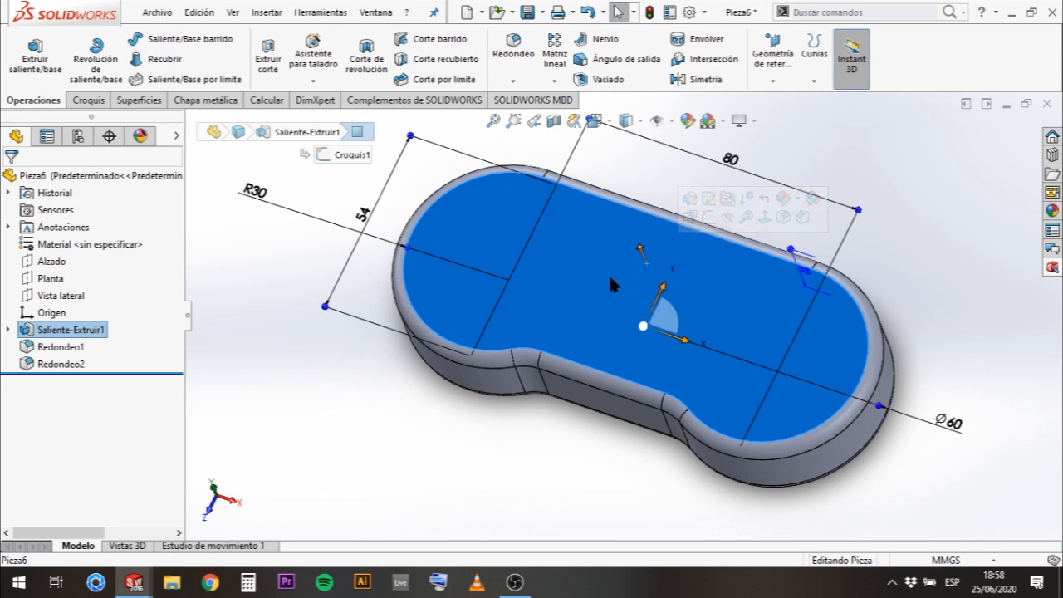
click(947, 274)
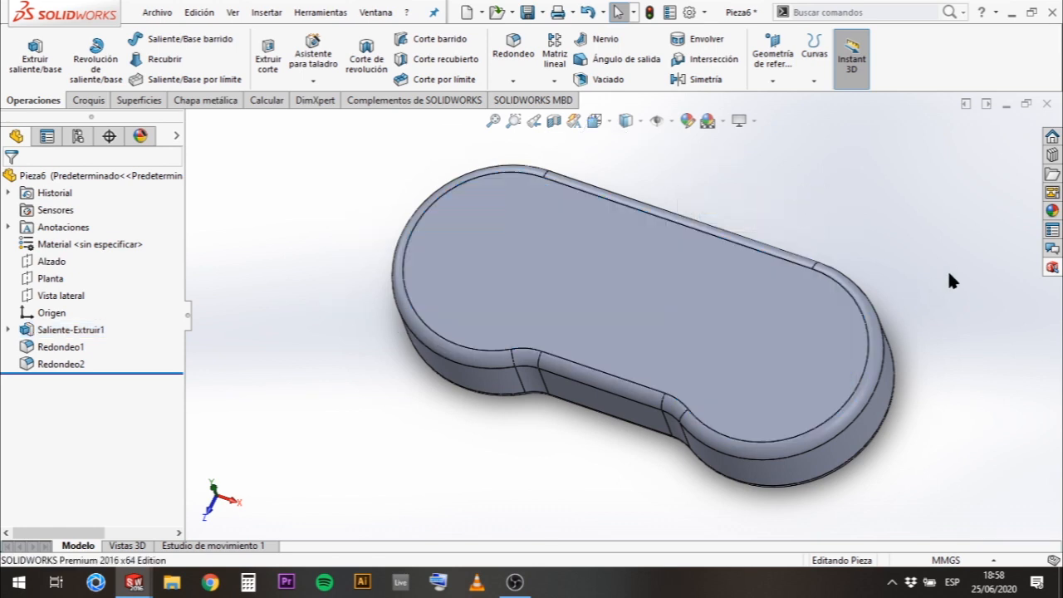
click(459, 275)
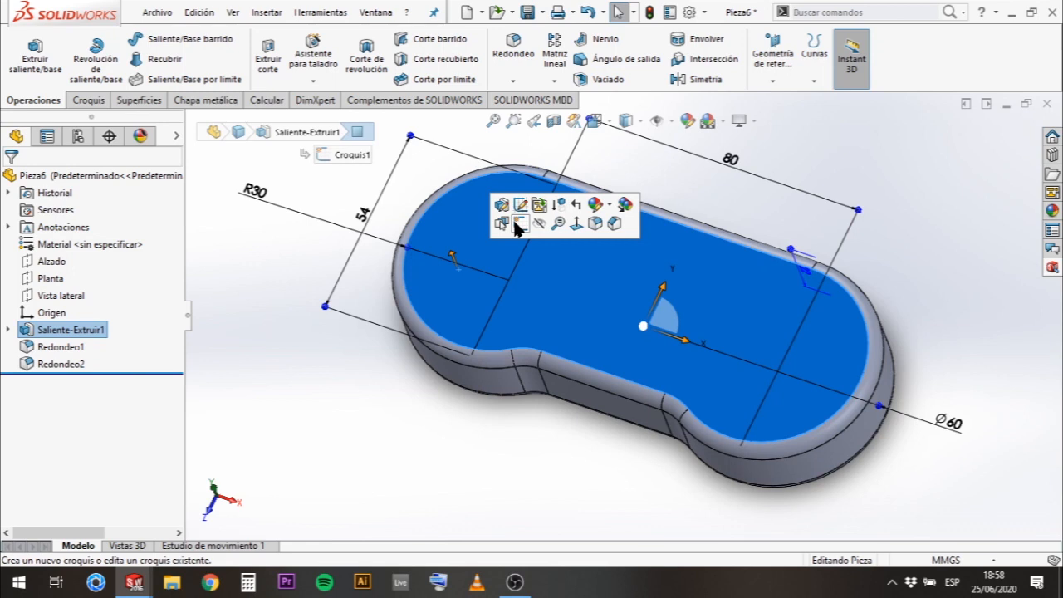
click(976, 275)
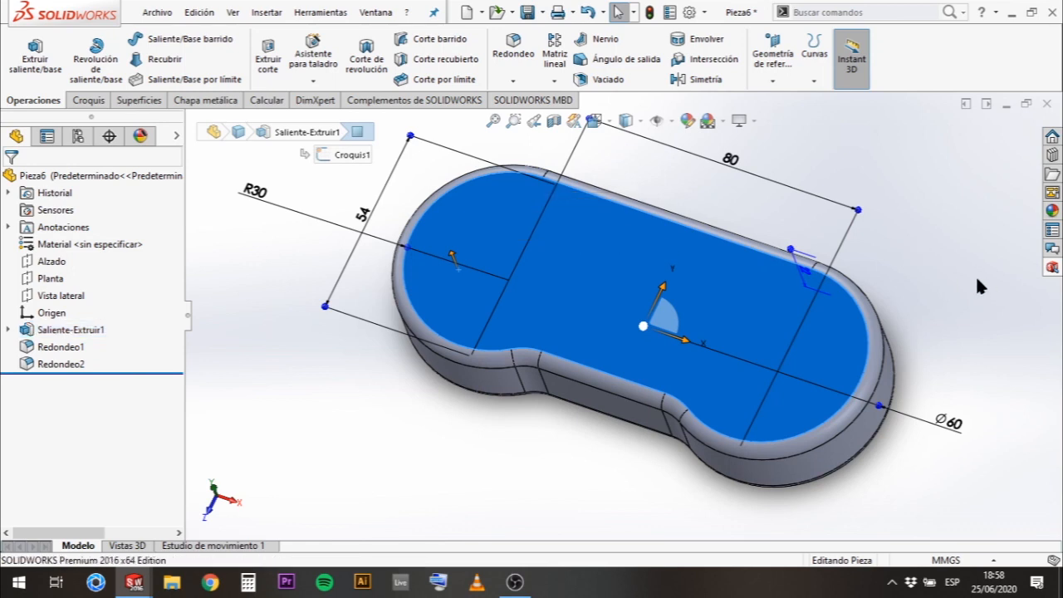
Set the length dimension between the centres of the body's two rounded ends to 100 mm and move the dimension slightly outward.
click(712, 361)
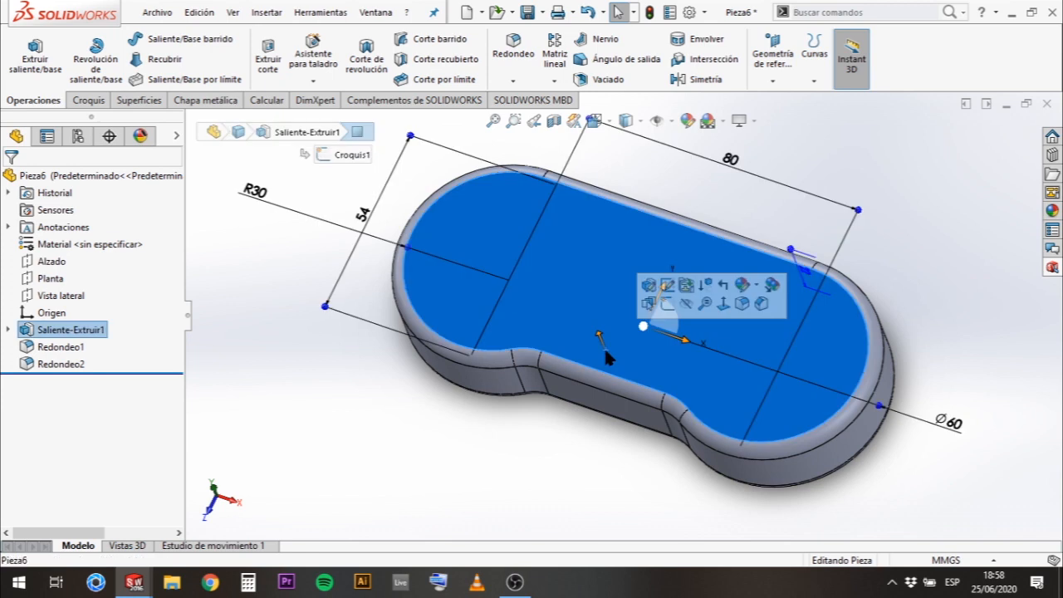
scroll(910, 302, up, 1)
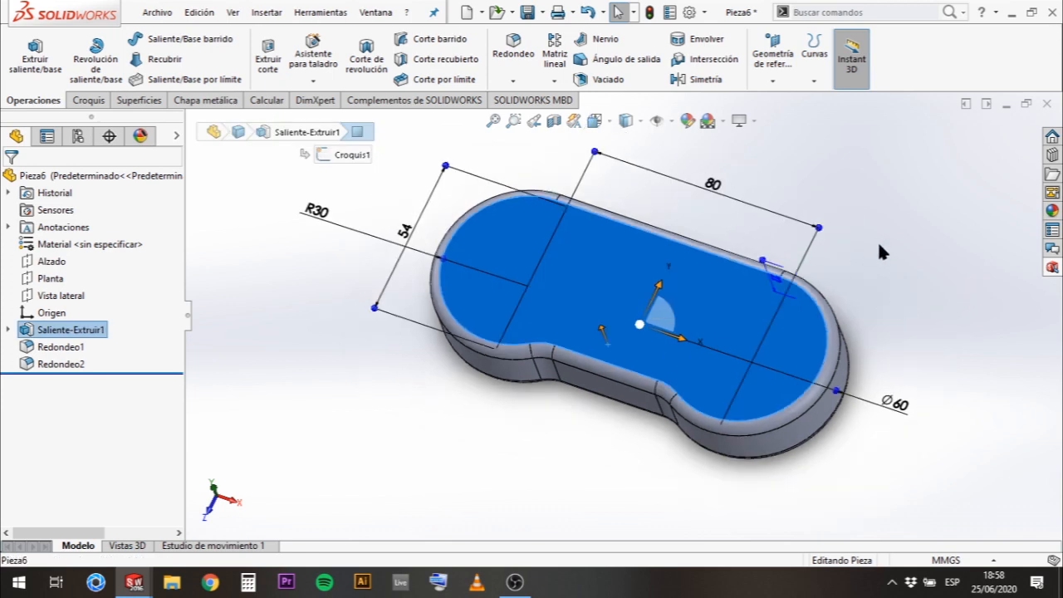
scroll(878, 241, down, 1)
scroll(653, 189, up, 2)
scroll(652, 197, down, 1)
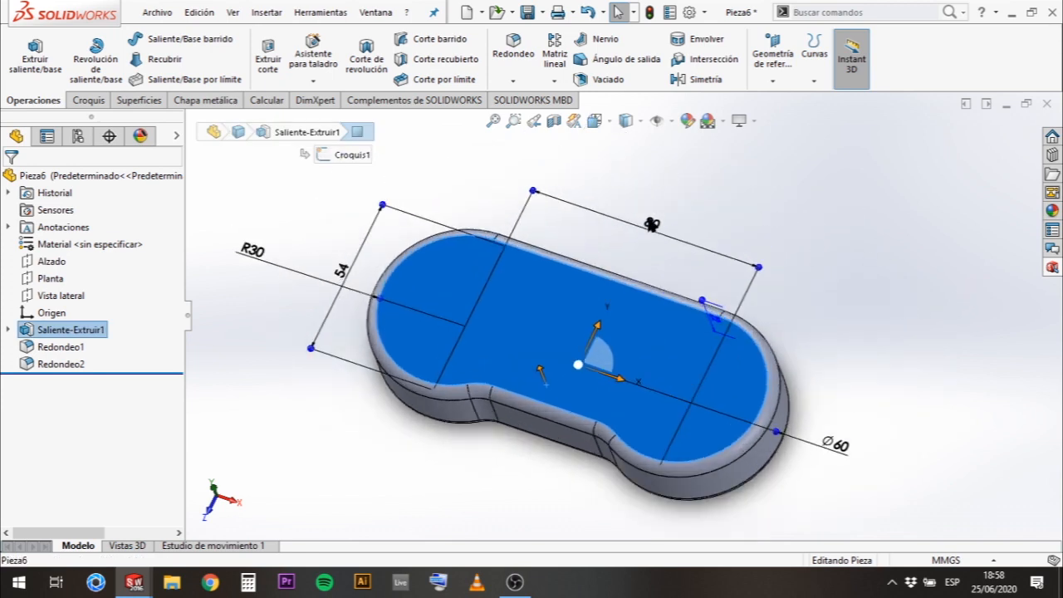
click(652, 224)
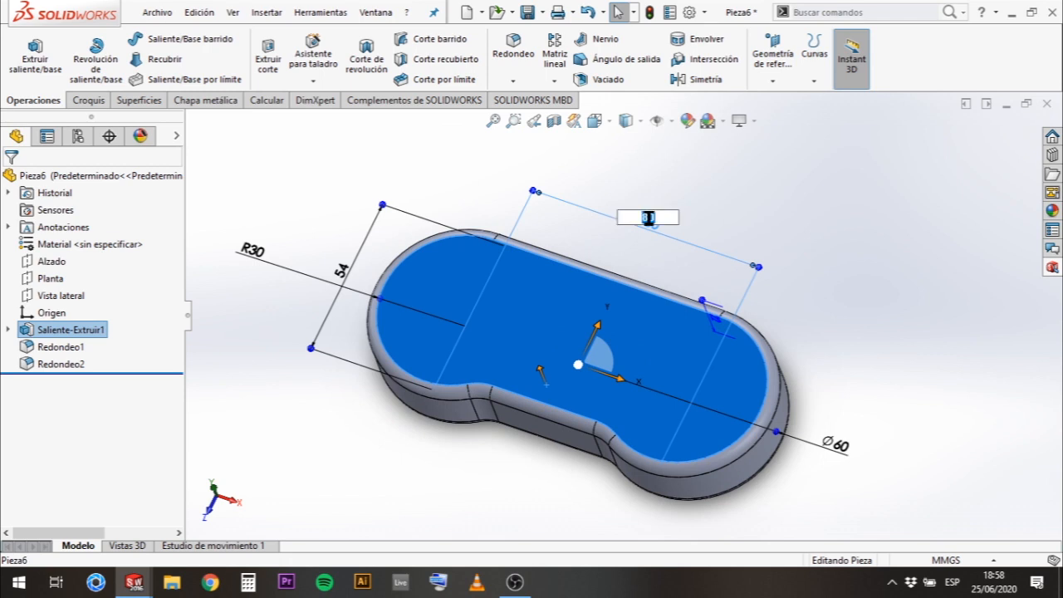
text(100)
key(Return)
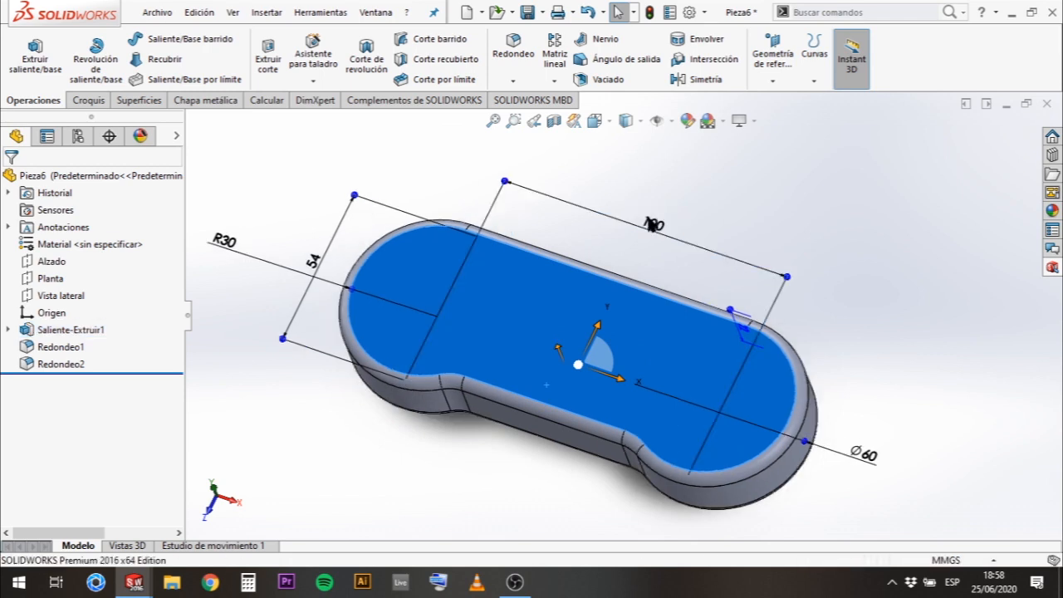
drag(653, 224, 639, 216)
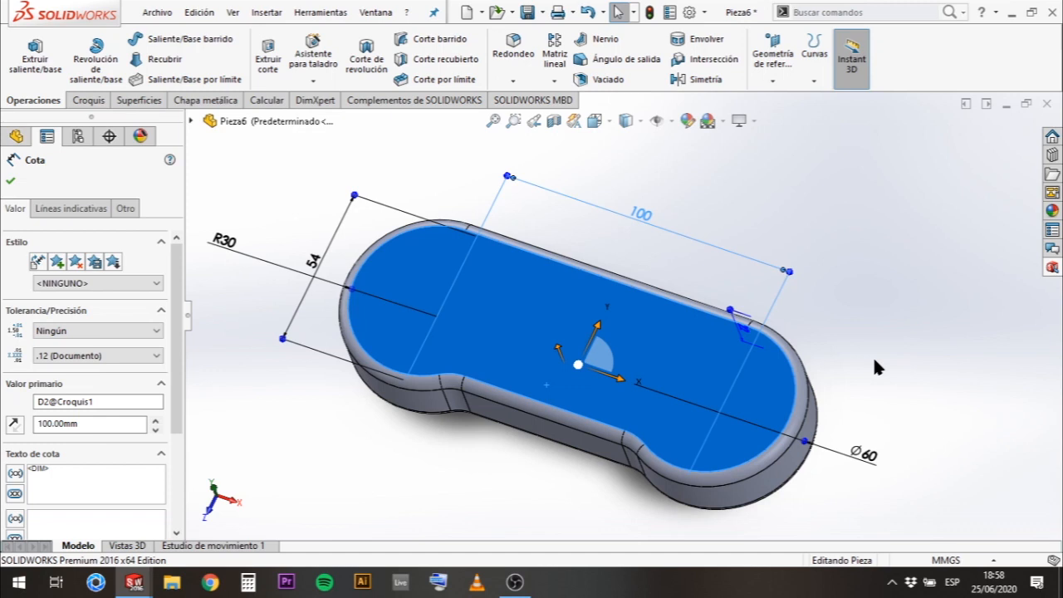
middle_drag(814, 372, 784, 431)
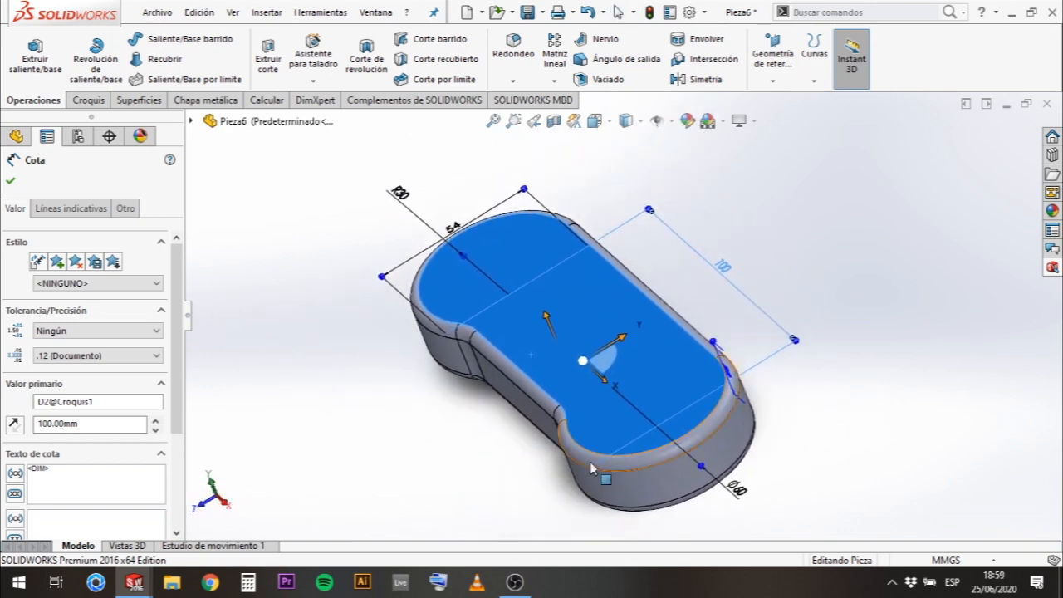
ctrl+middle_drag(523, 497, 665, 470)
click(962, 400)
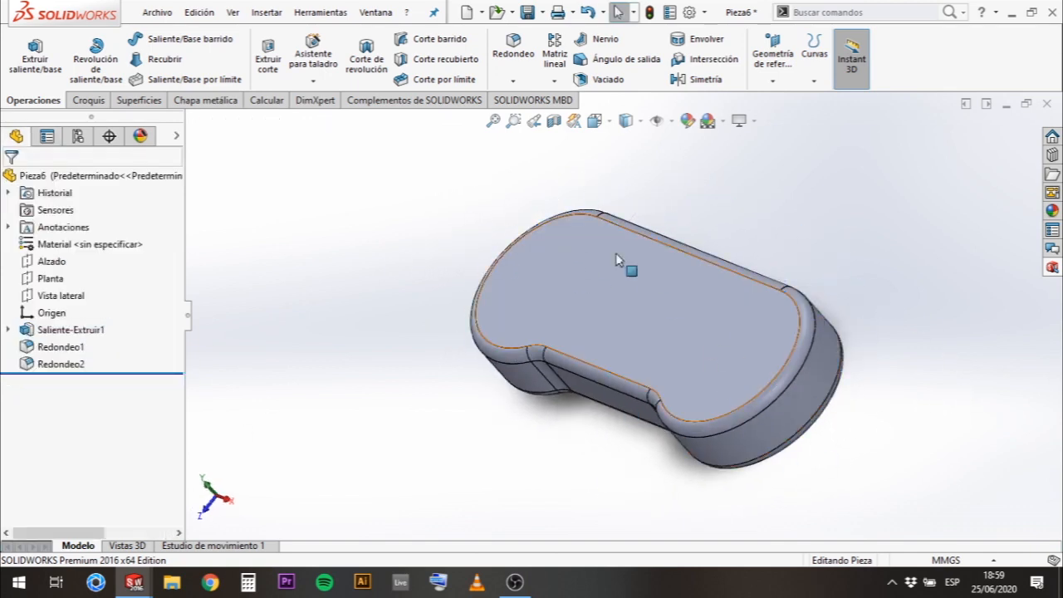
Sketch a 32 mm diameter circle on the body's top face, concentric with the left rounded end.
middle_drag(426, 375, 448, 373)
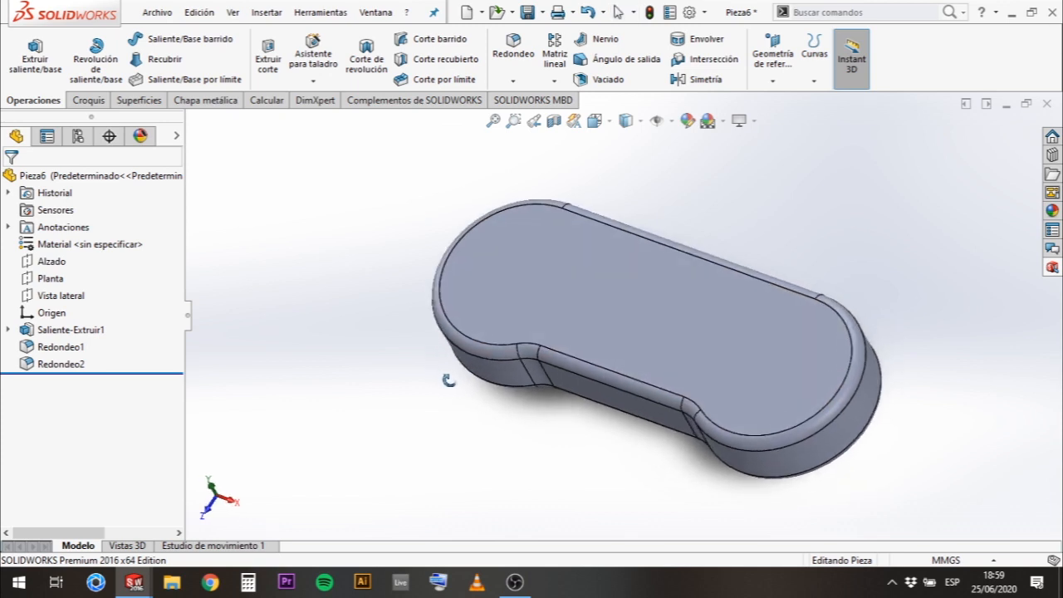
click(629, 313)
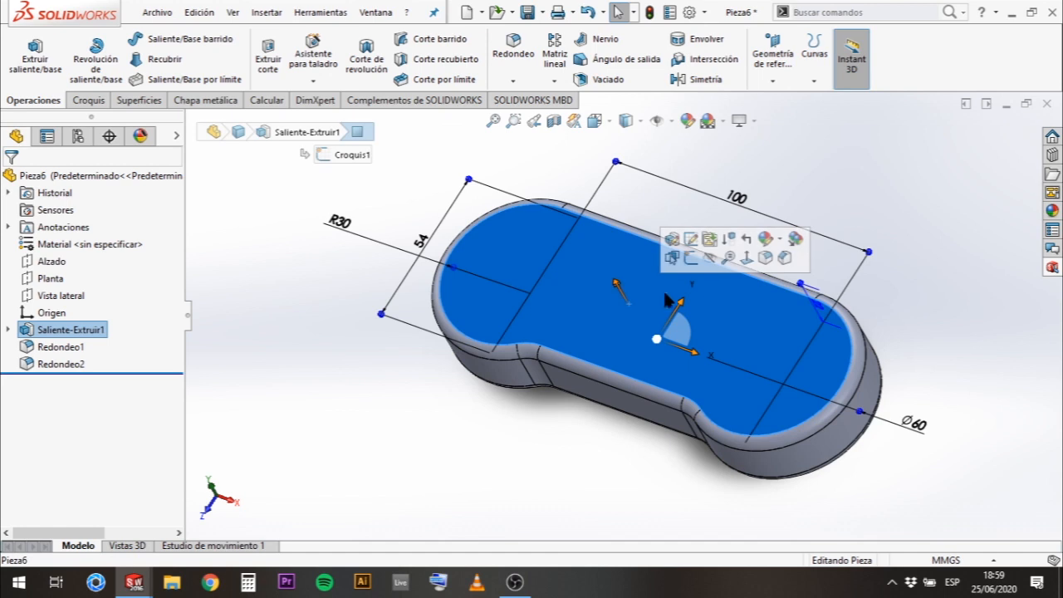
click(692, 258)
scroll(498, 315, down, 5)
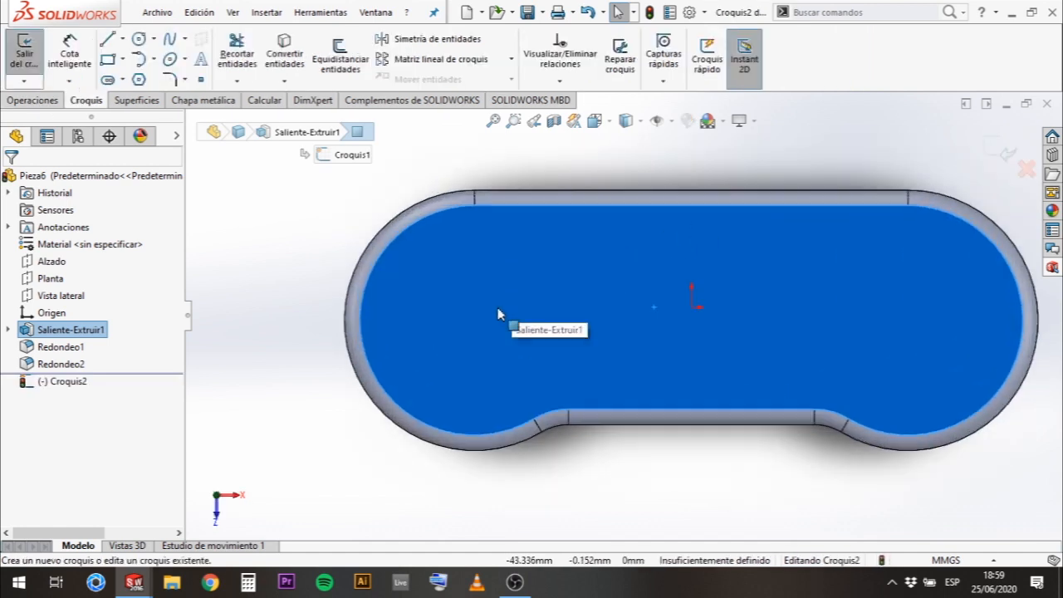
scroll(498, 314, up, 3)
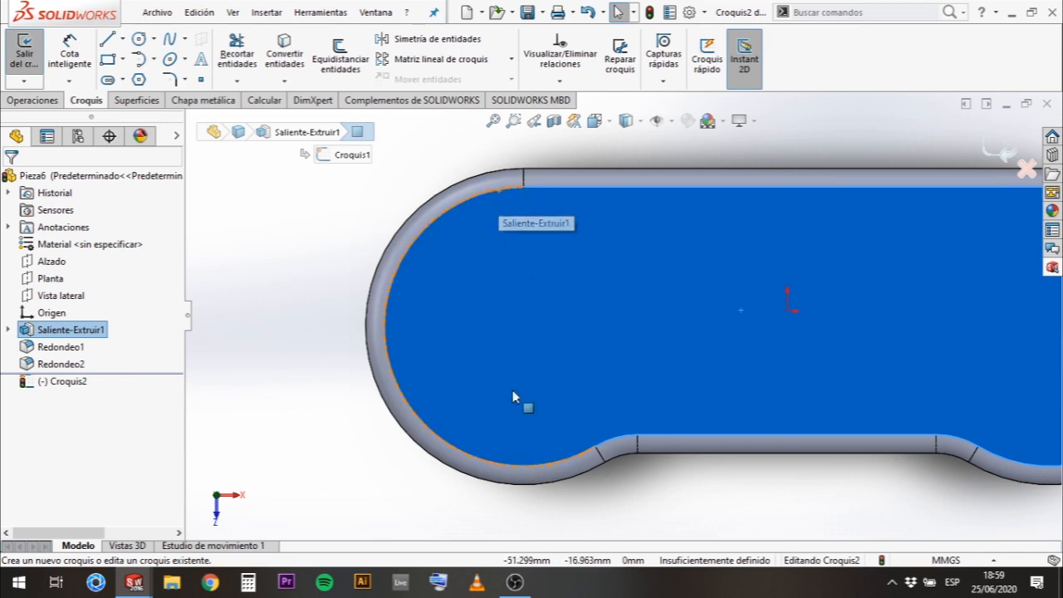
click(131, 39)
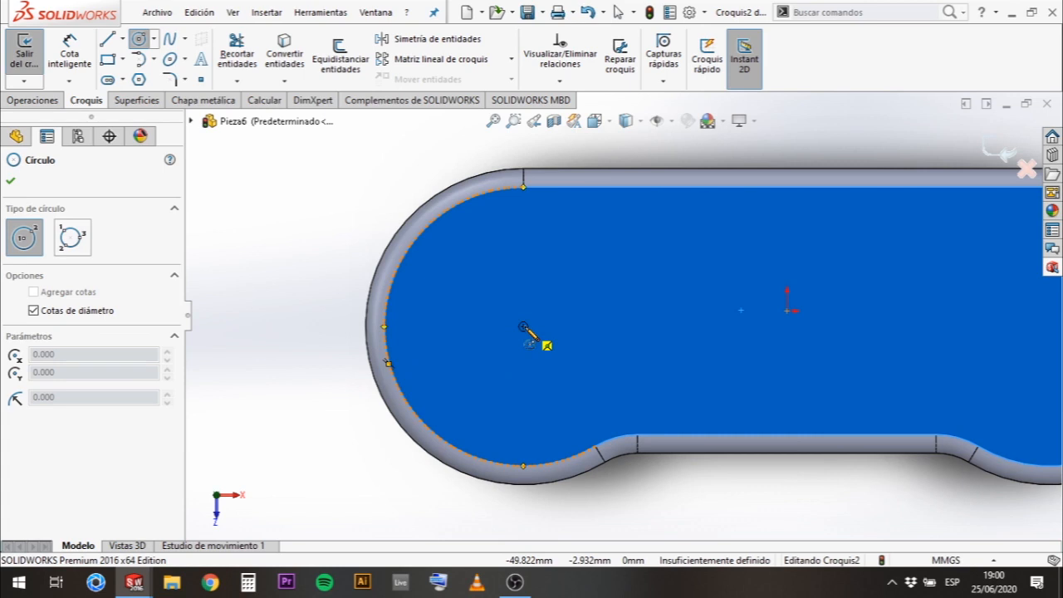
click(524, 326)
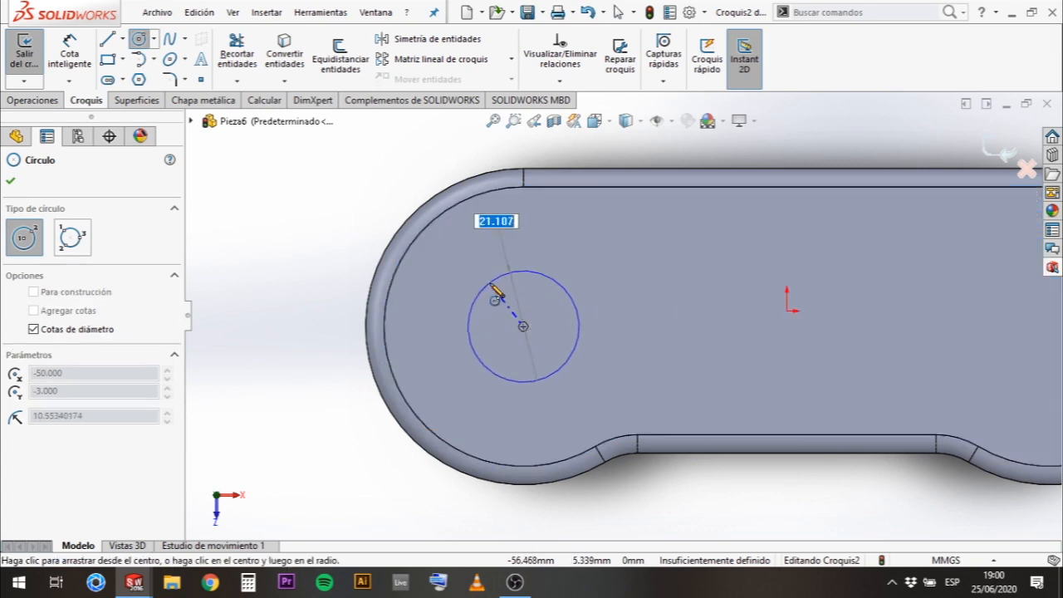
text(32)
key(Return)
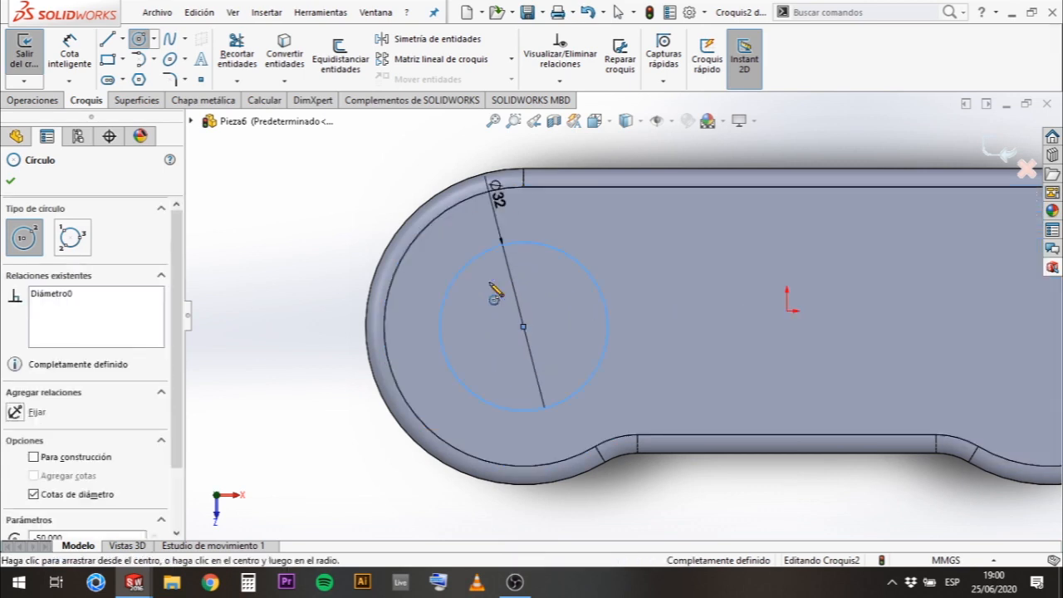
key(Escape)
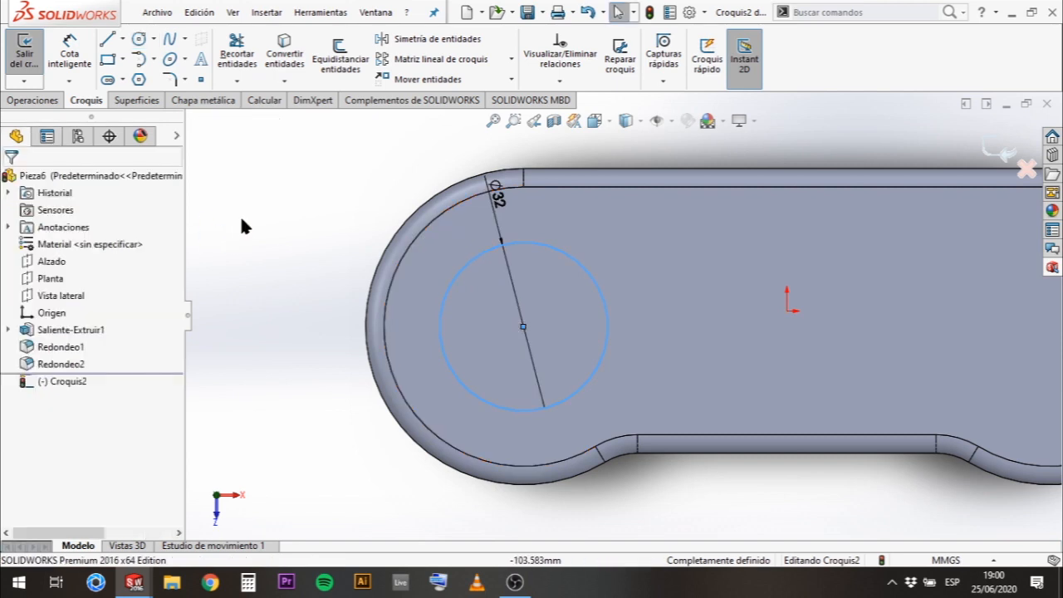
click(240, 220)
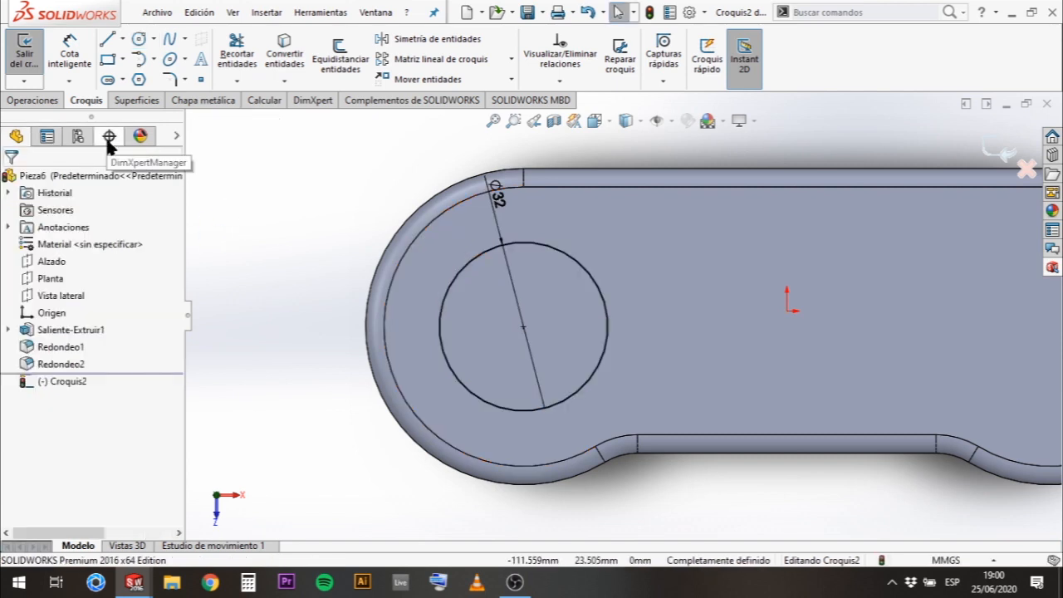
Extrude-cut the circle 0.4 mm deep into the controller body's top face.
click(52, 98)
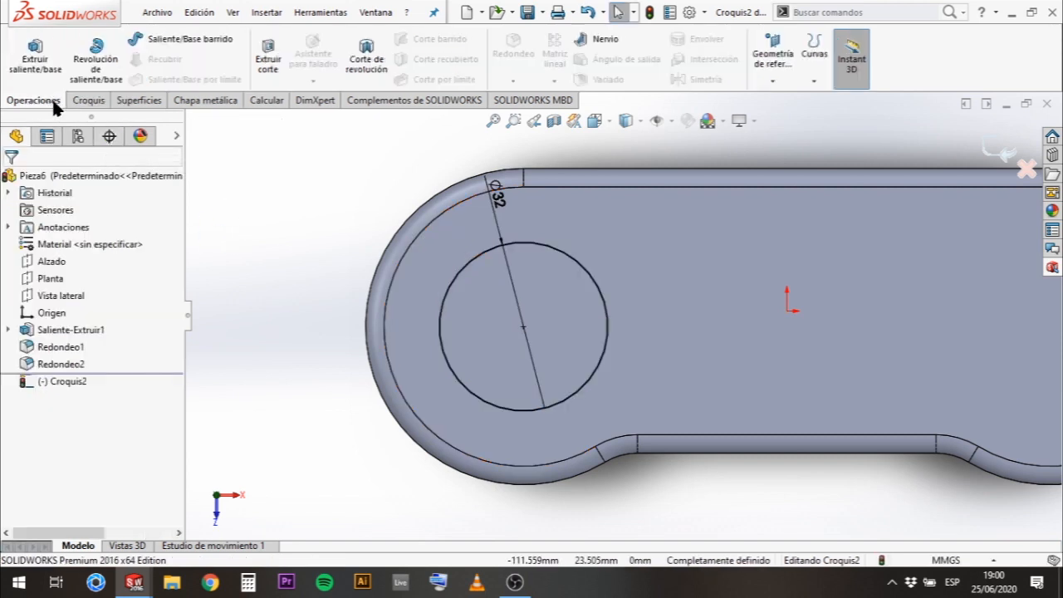
click(280, 51)
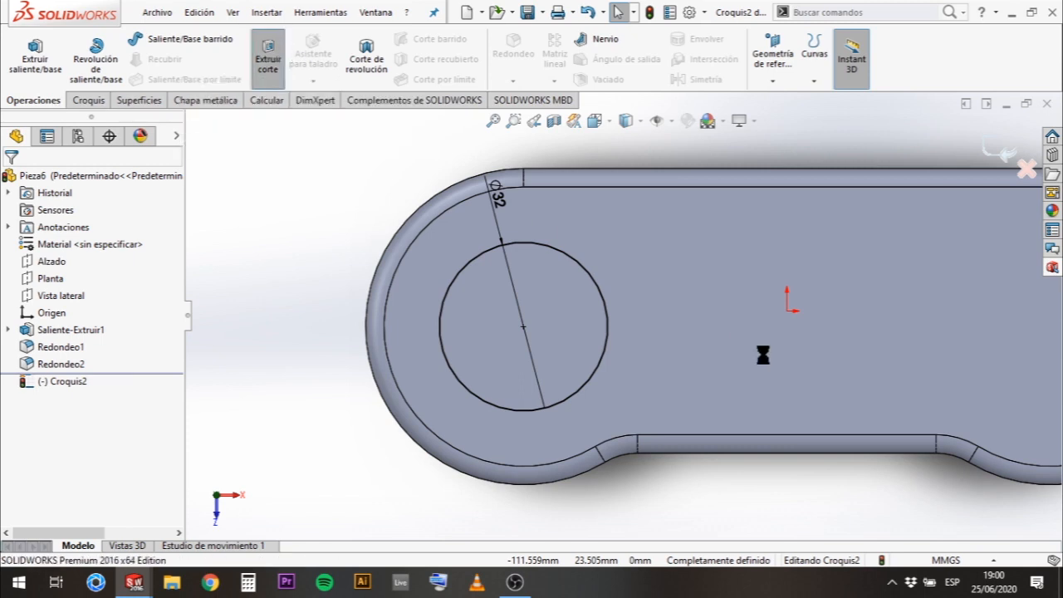
text(0.3)
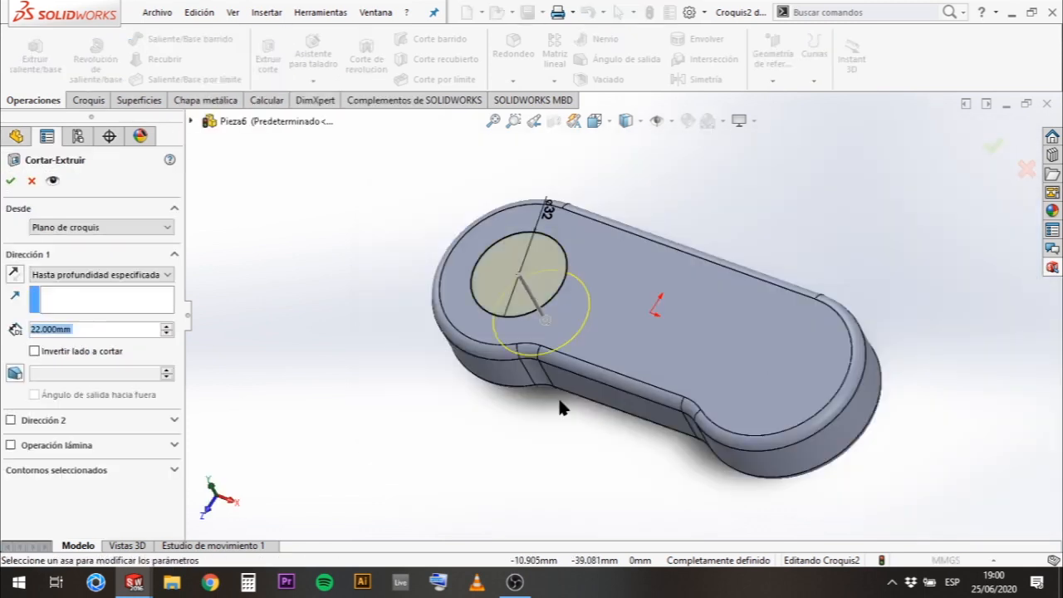
key(Return)
text(0.4)
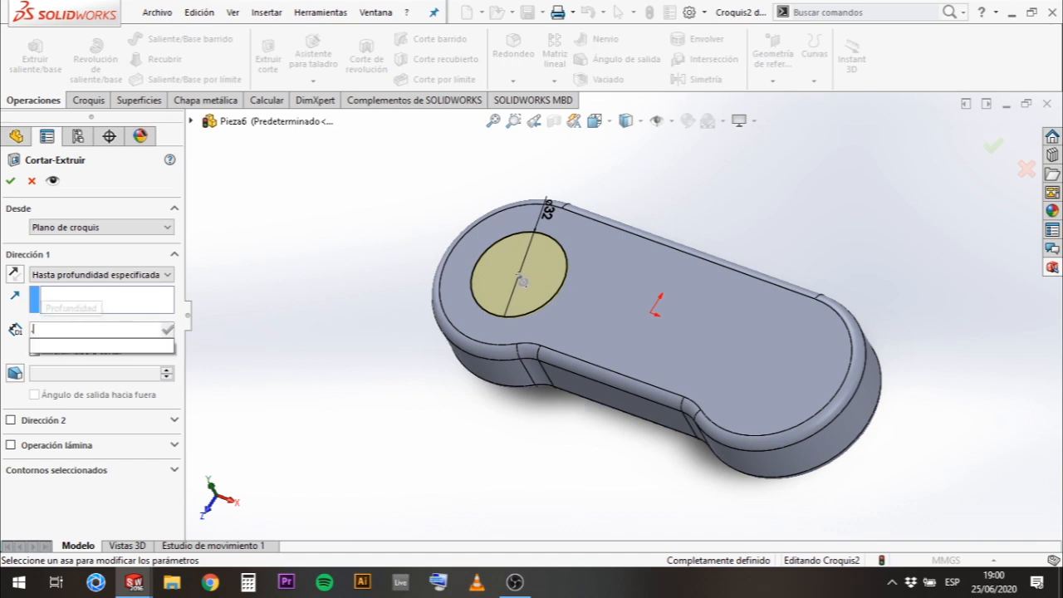
key(Return)
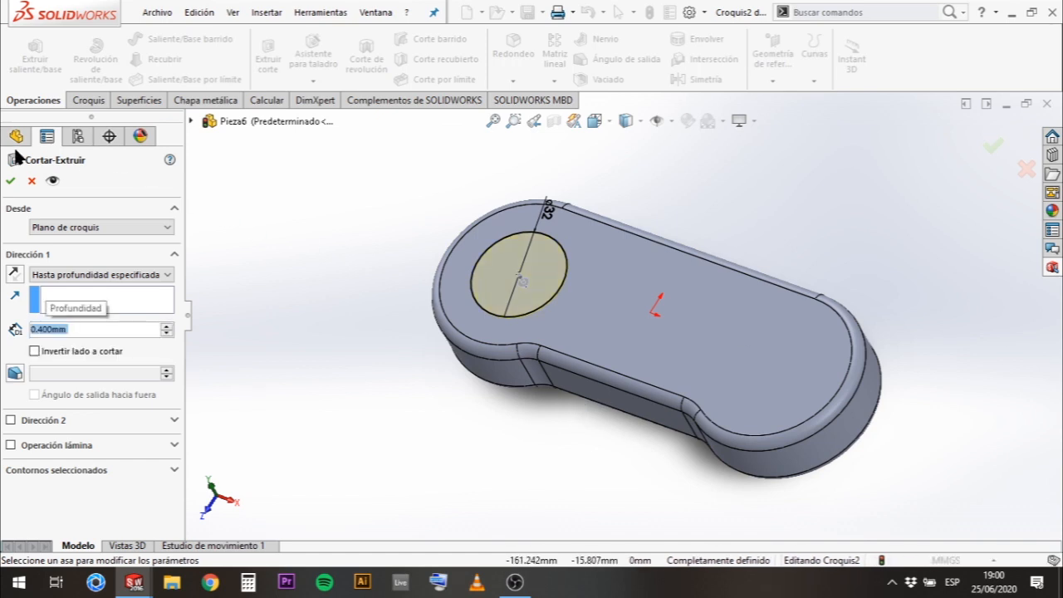
click(10, 180)
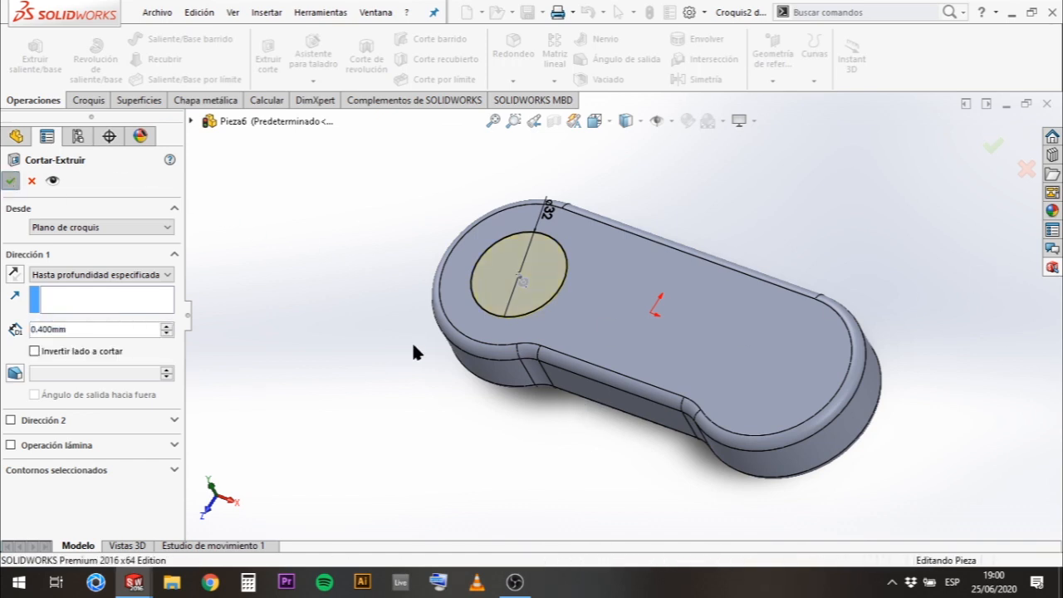
scroll(495, 267, down, 5)
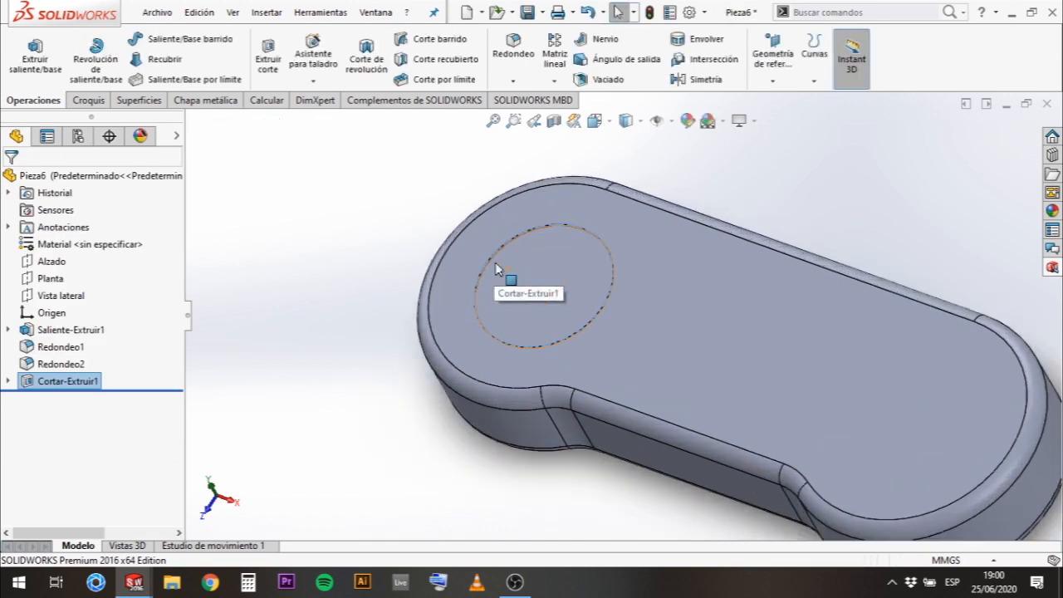
scroll(585, 323, up, 2)
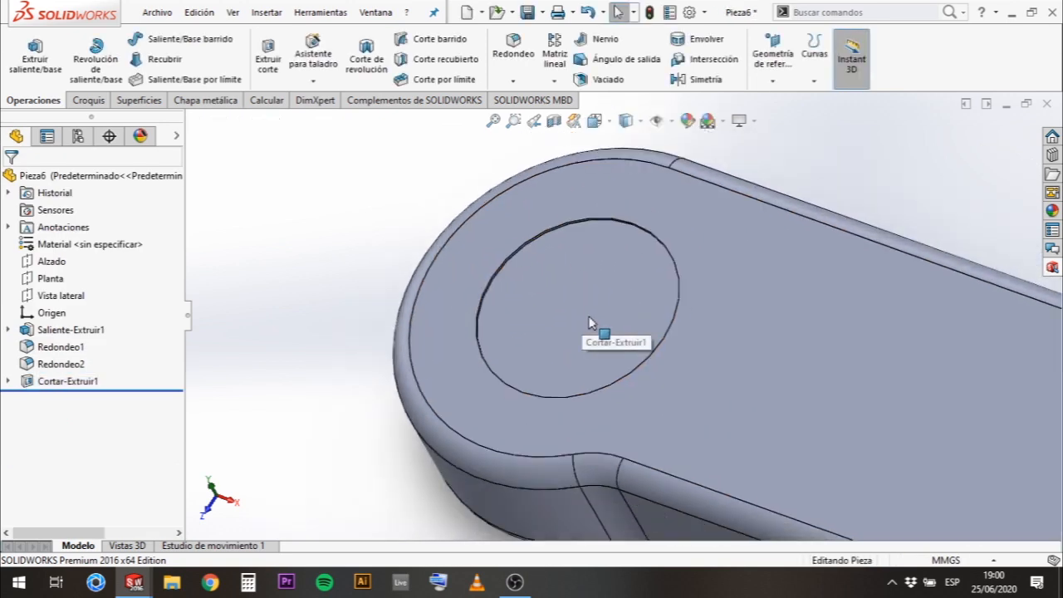
scroll(585, 322, down, 2)
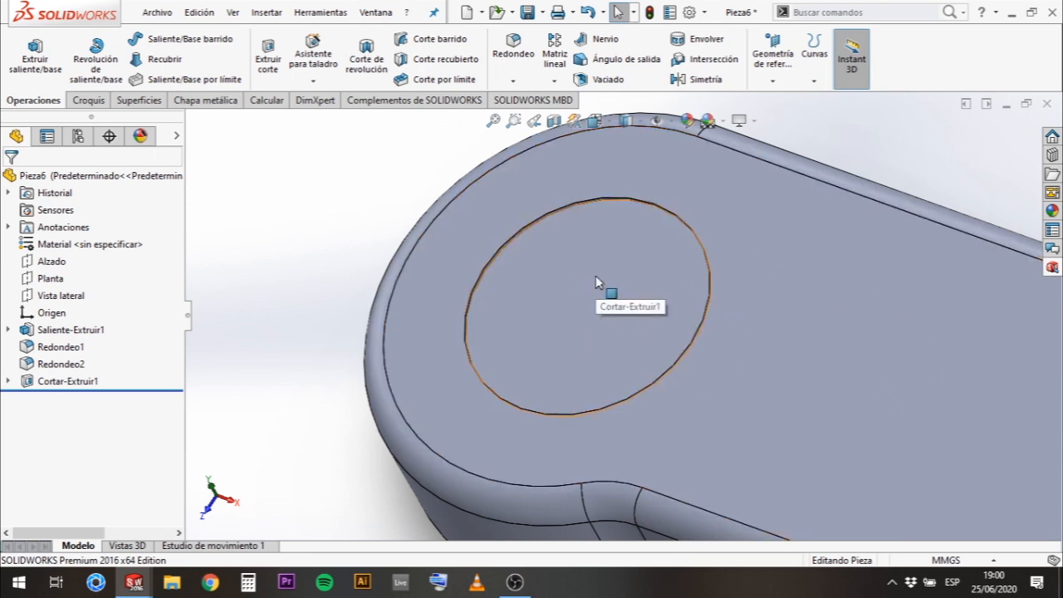
On the recessed circular face, sketch a vertical construction line about 12.7 mm up from the circle's centre and a horizontal one about 12.3 mm to its right.
click(596, 282)
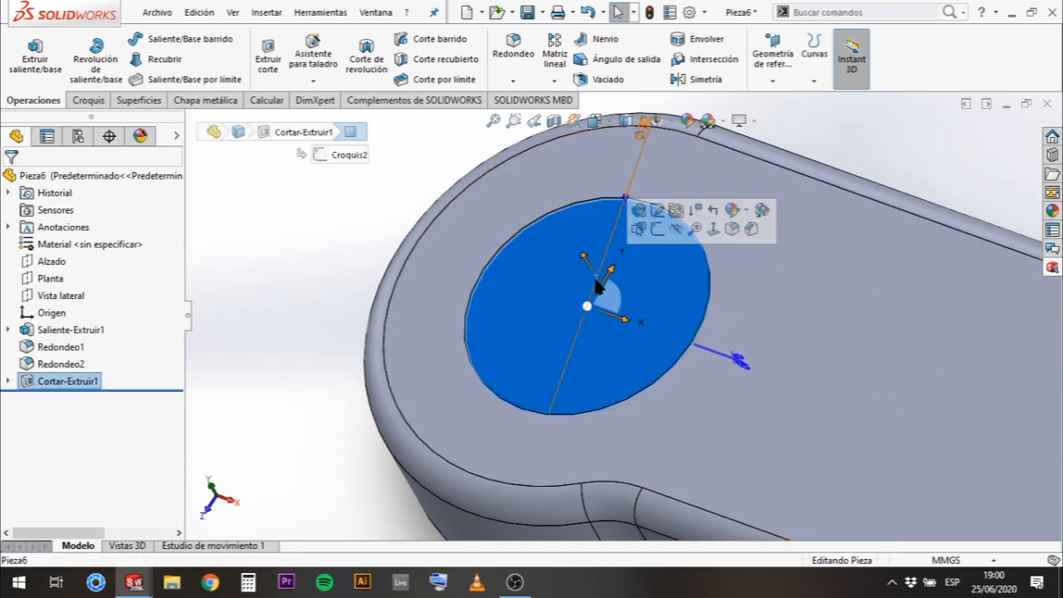
click(657, 237)
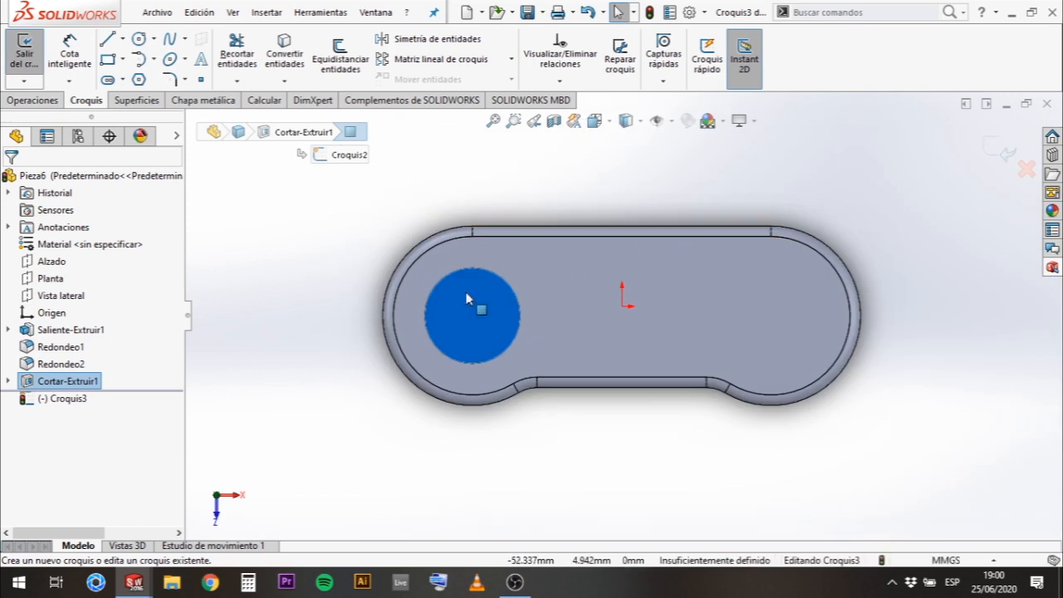
scroll(468, 301, down, 5)
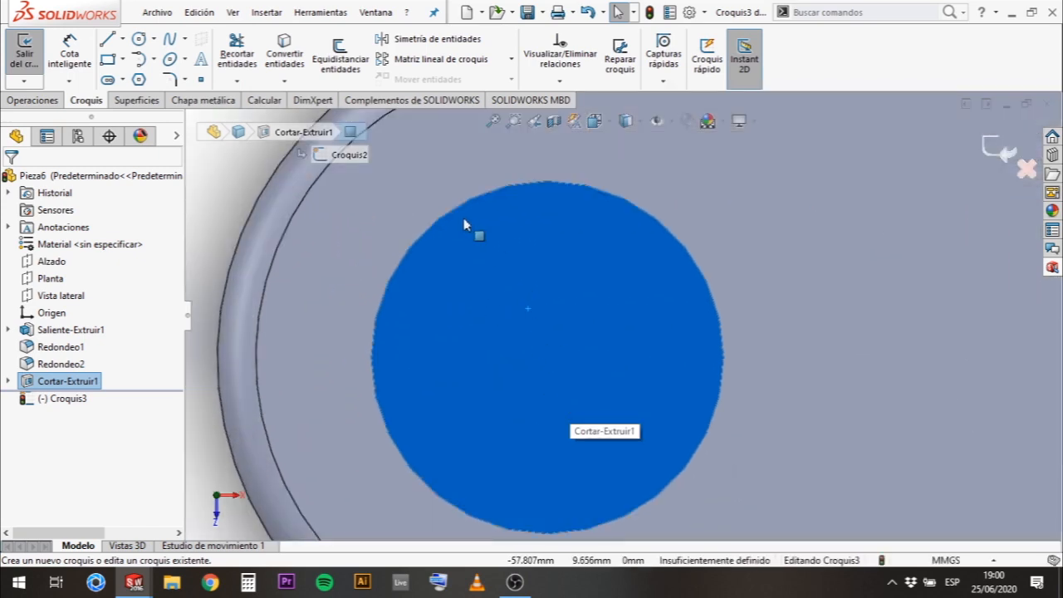
click(123, 39)
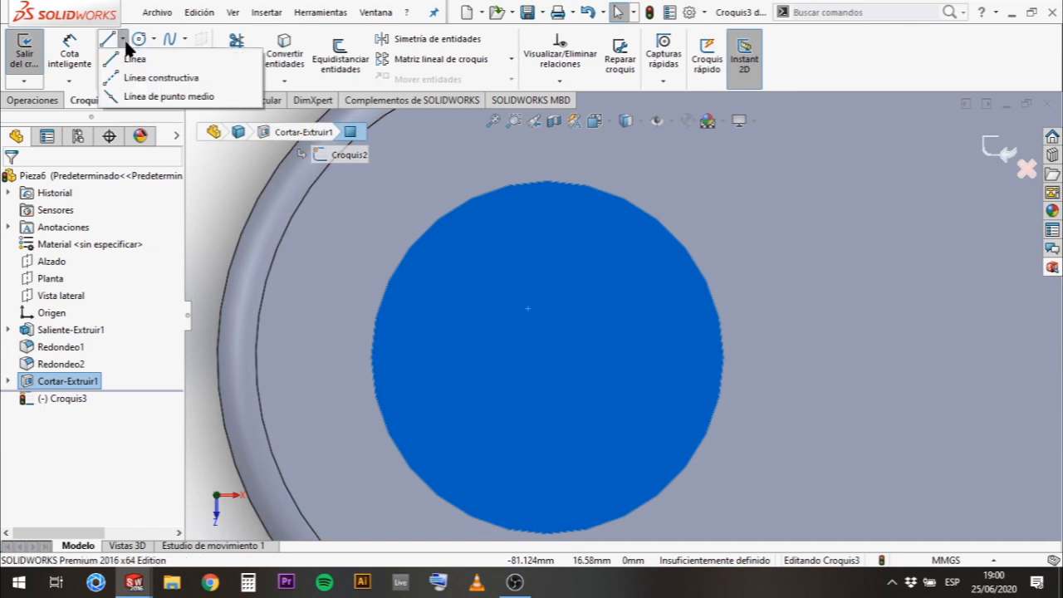
click(134, 79)
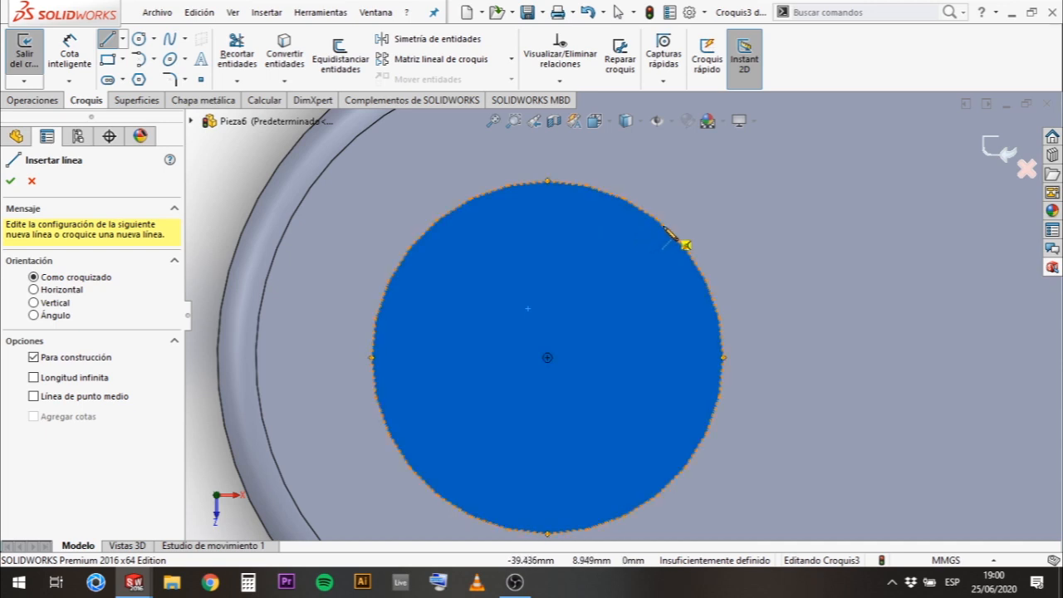
click(548, 218)
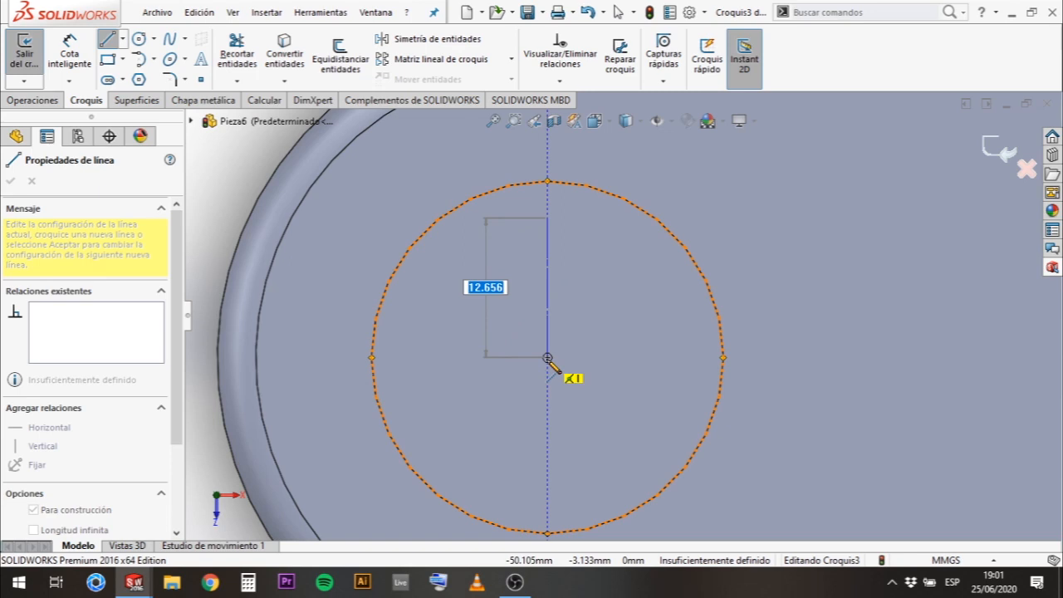
click(547, 357)
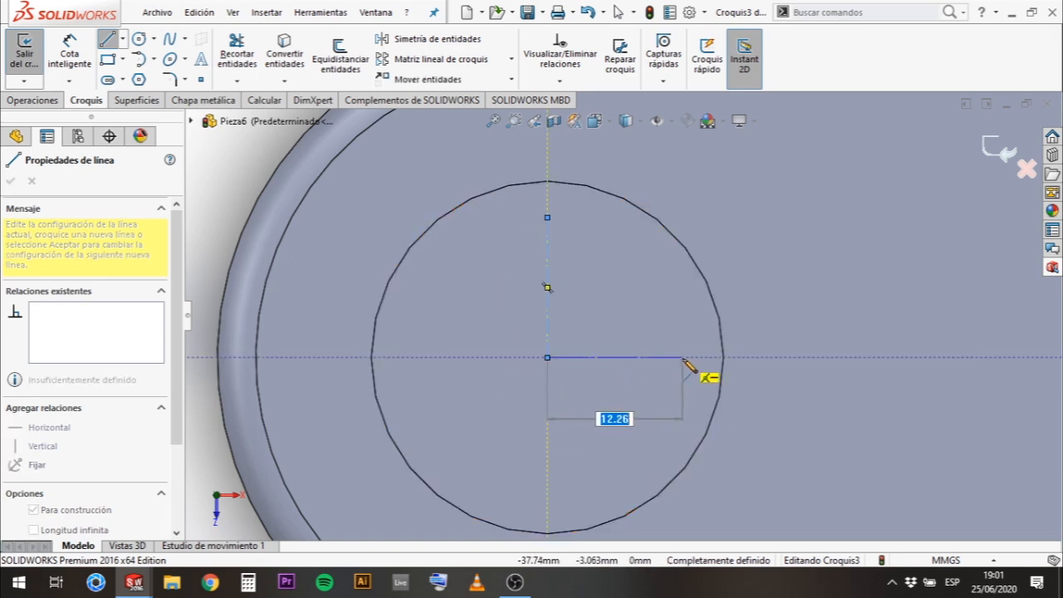
click(684, 359)
key(Escape)
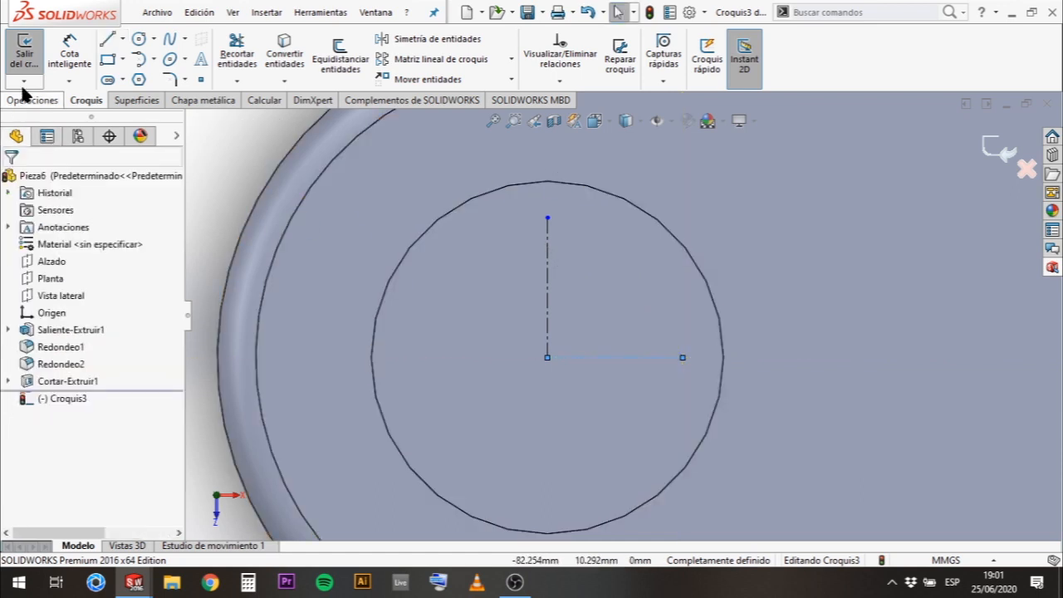
Dimension the horizontal construction line to 13 mm, placing the dimension above the circle.
click(70, 52)
click(674, 357)
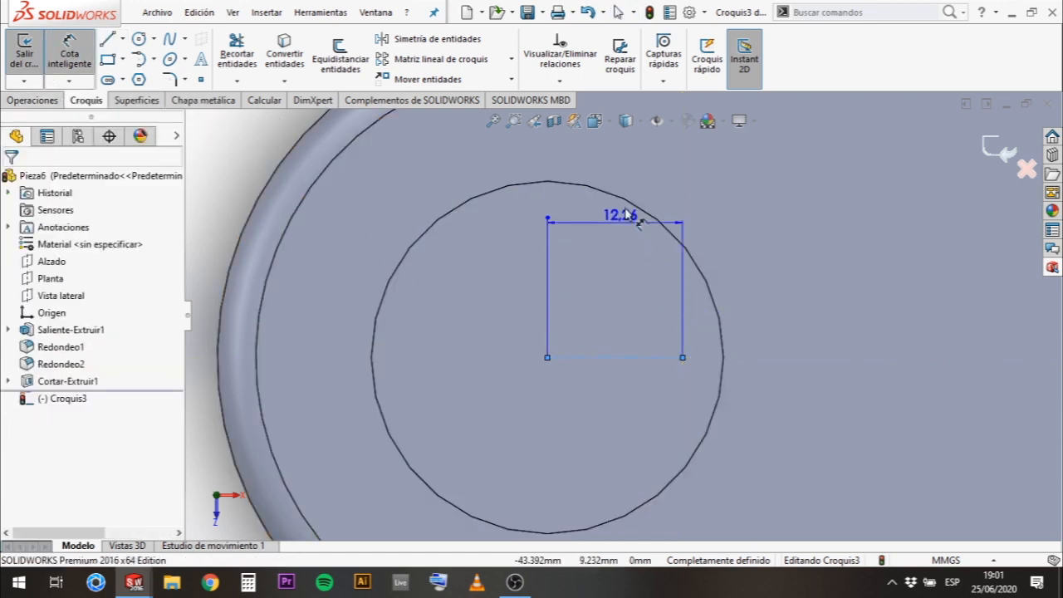
click(623, 176)
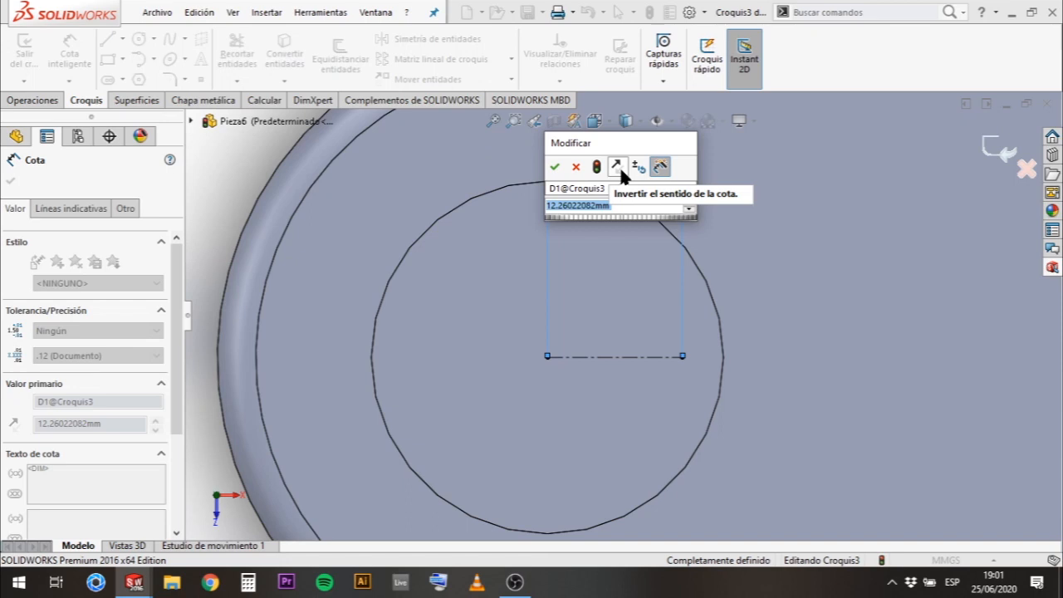
text(13)
key(Return)
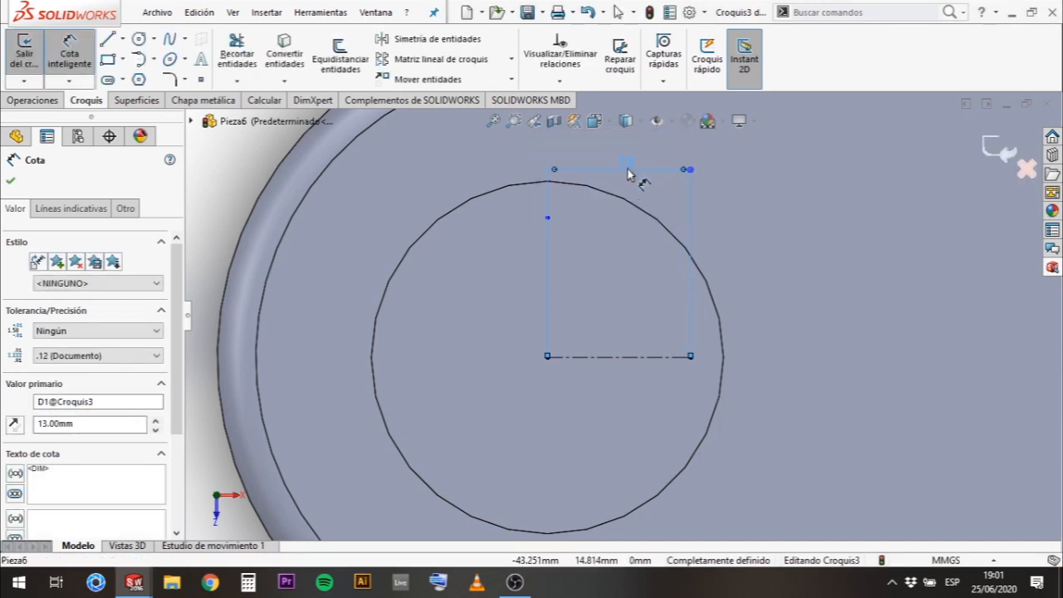
key(Escape)
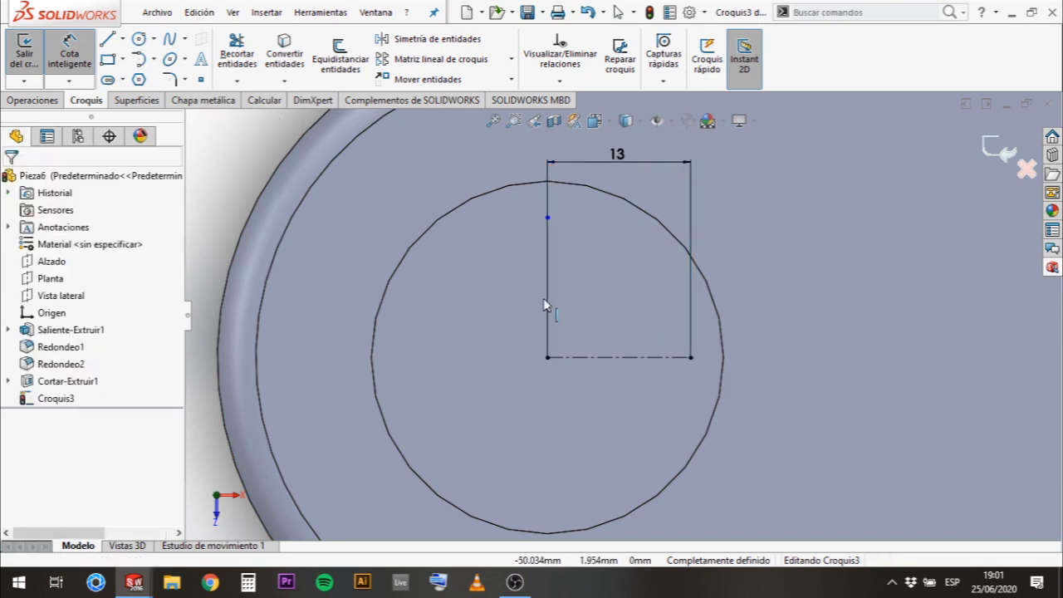
Add an equal-length relation between the vertical and horizontal construction lines.
click(548, 295)
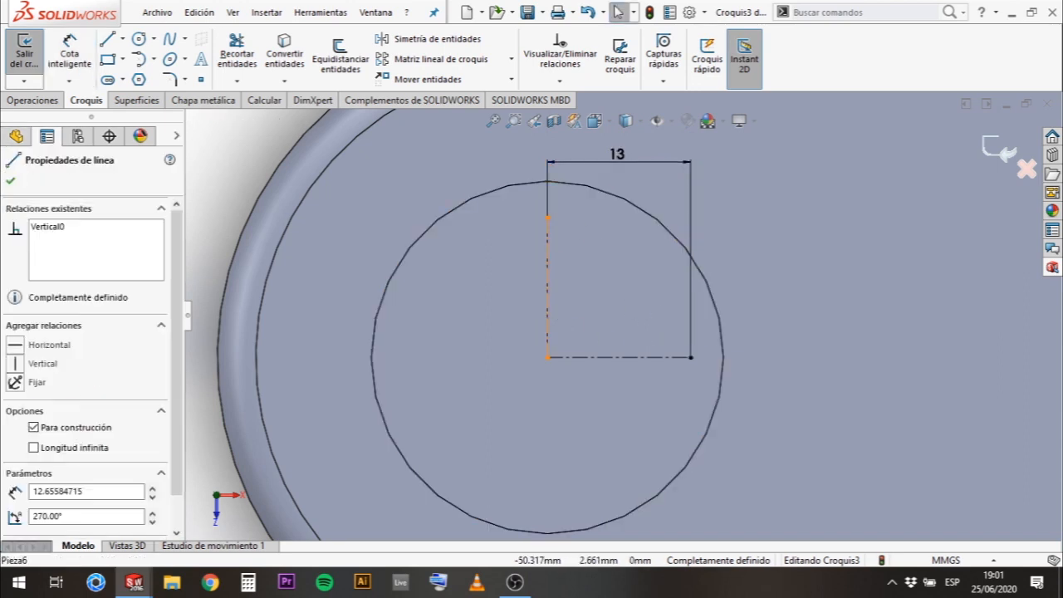
click(629, 359)
ctrl+click(629, 359)
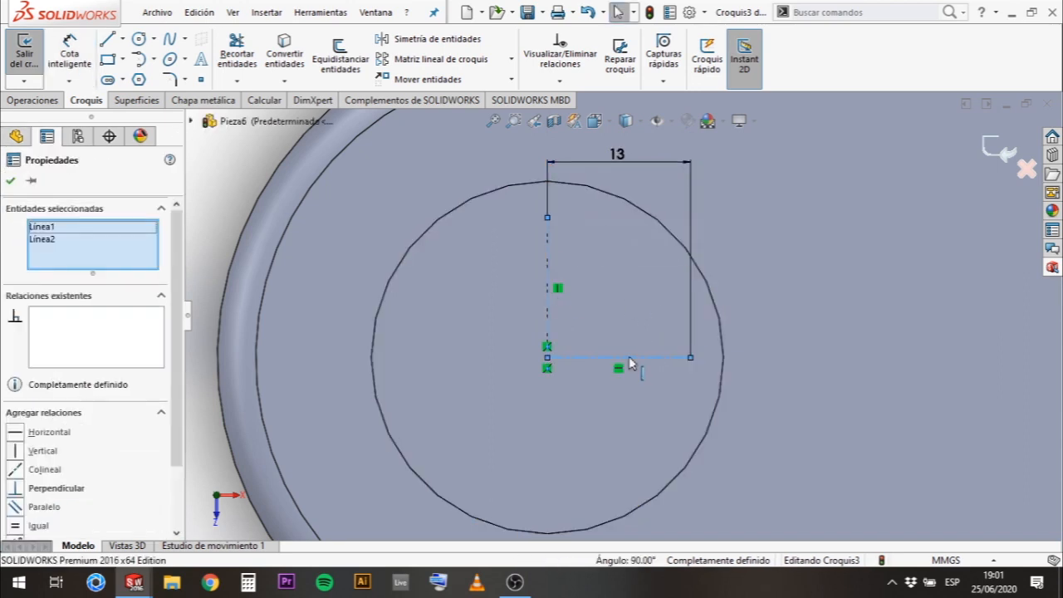
scroll(20, 470, down, 2)
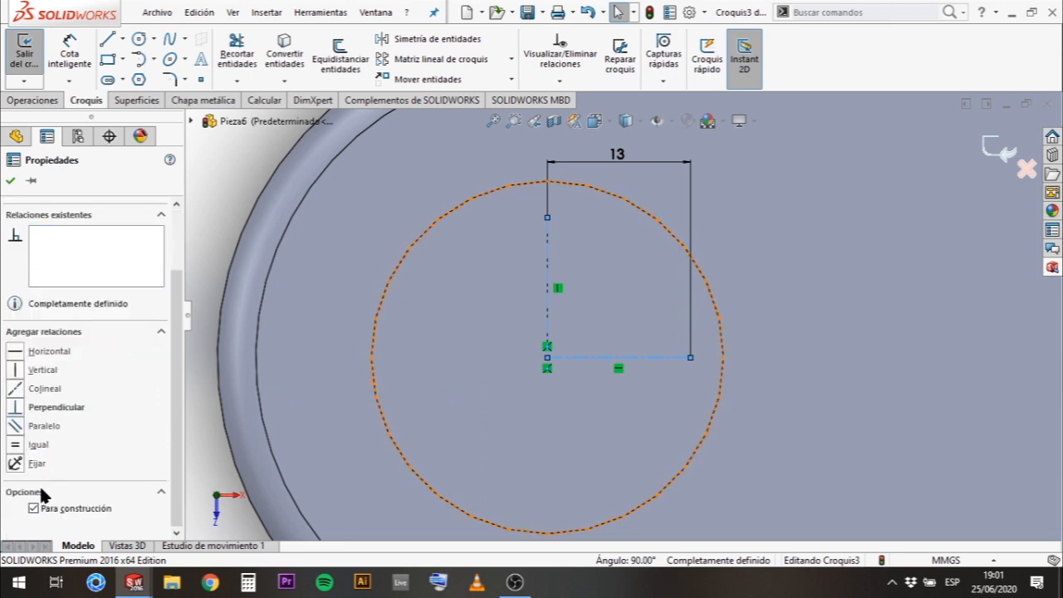
click(16, 447)
click(861, 314)
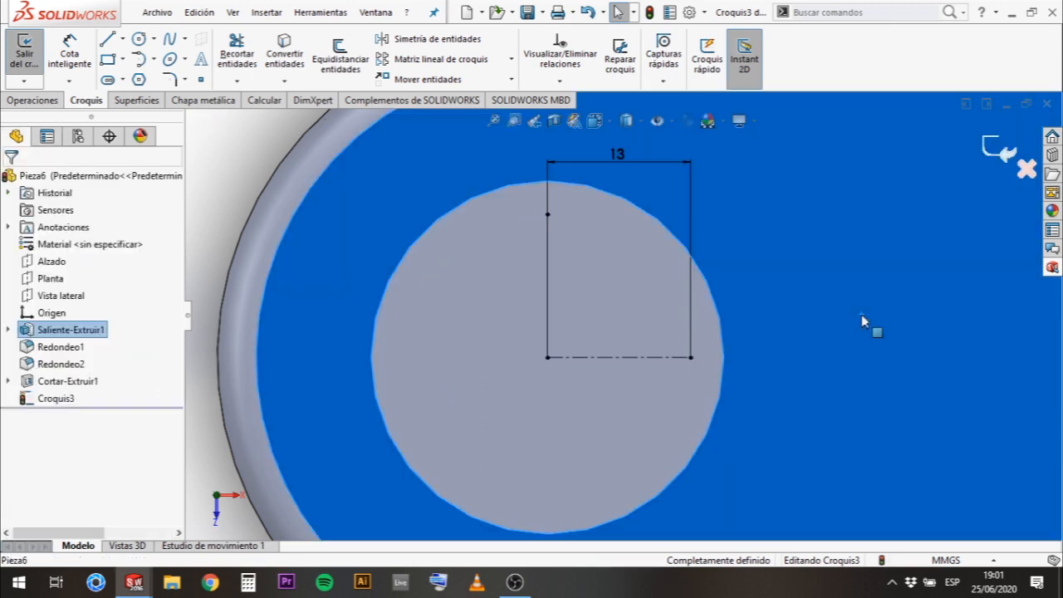
click(759, 292)
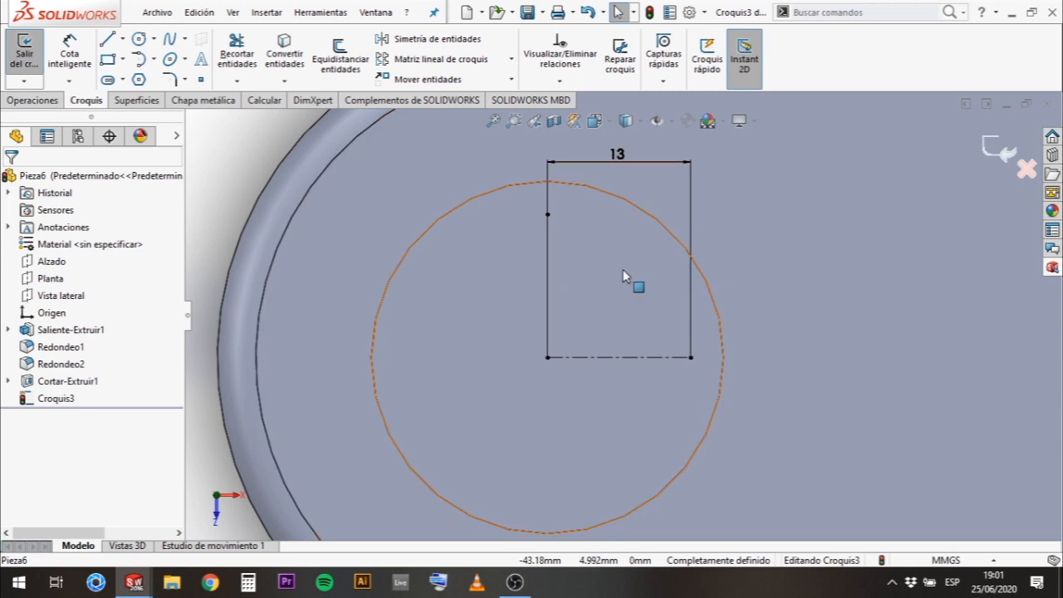
Try offsetting both construction lines 4.5 mm toward the outside of their corner, and undo the offset.
click(362, 63)
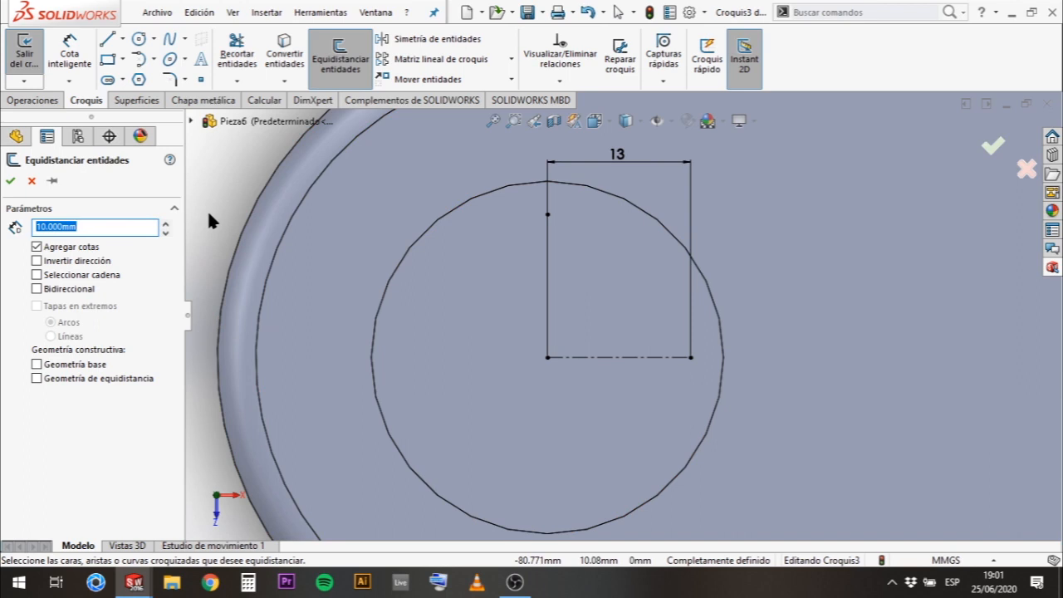
text(4.5)
key(Return)
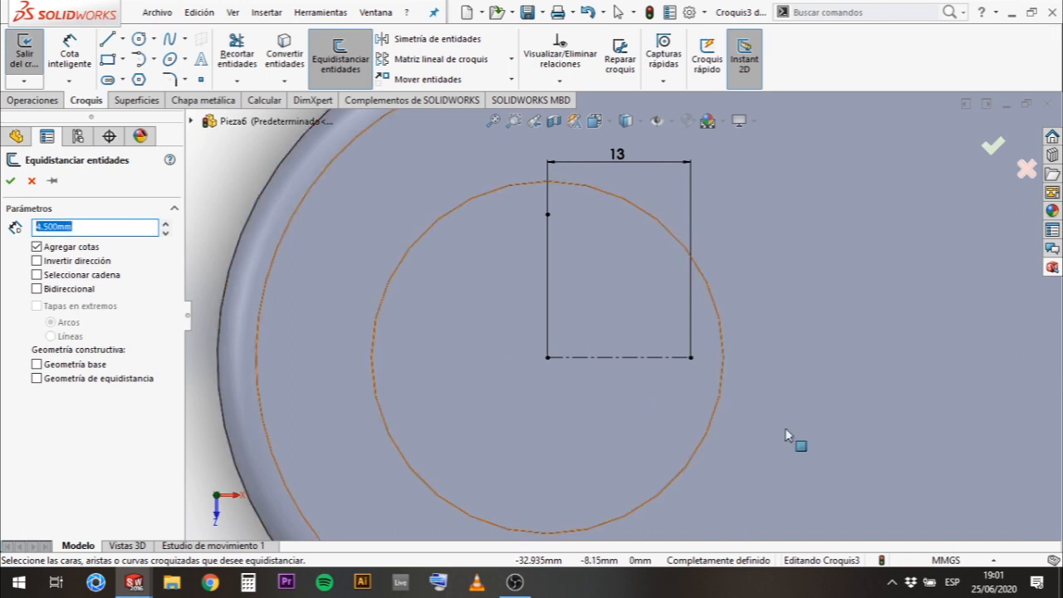
click(549, 296)
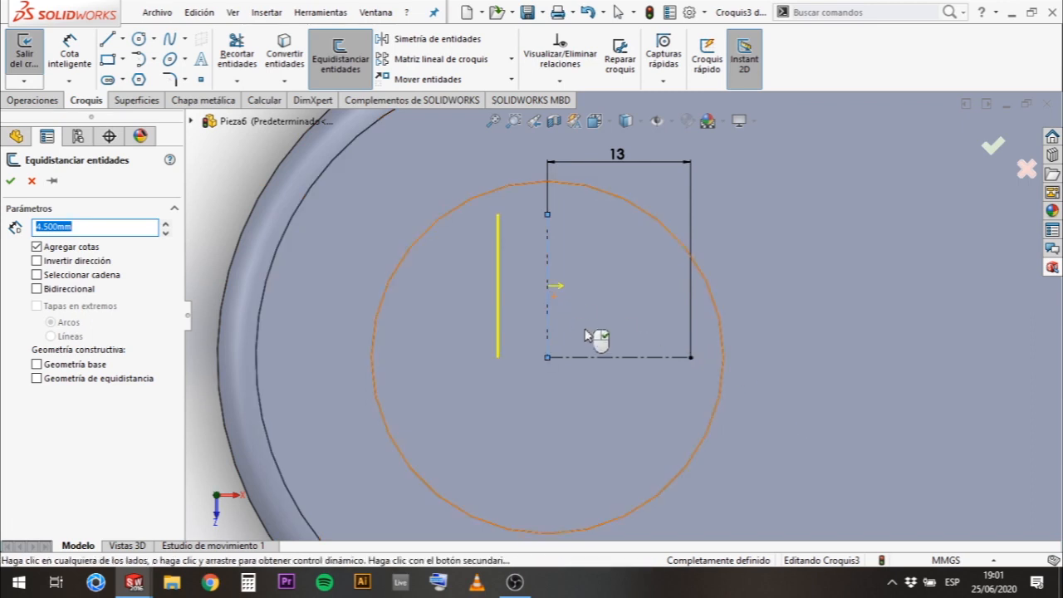
click(617, 357)
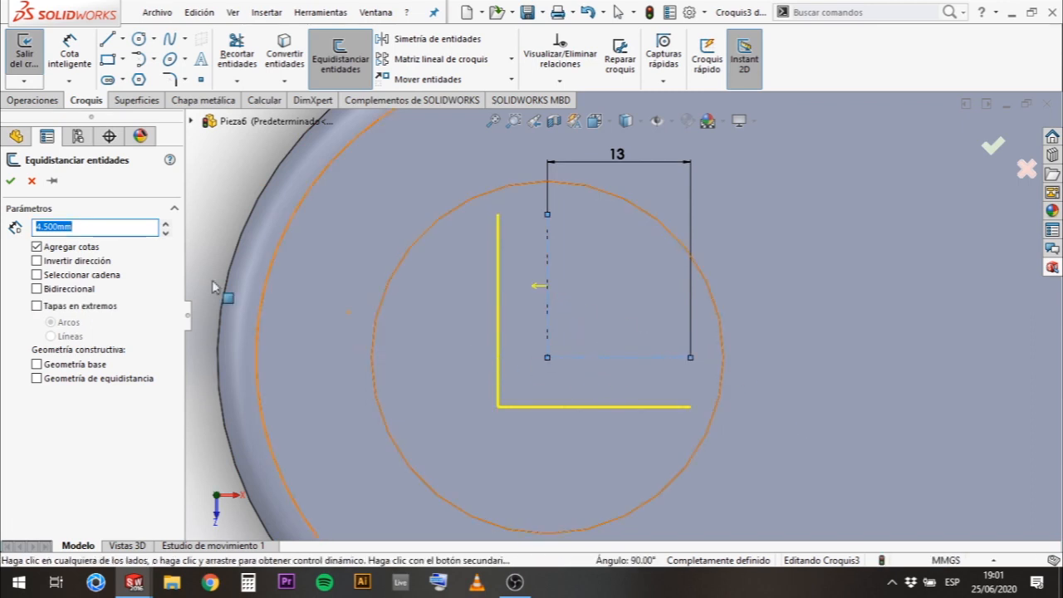
click(78, 263)
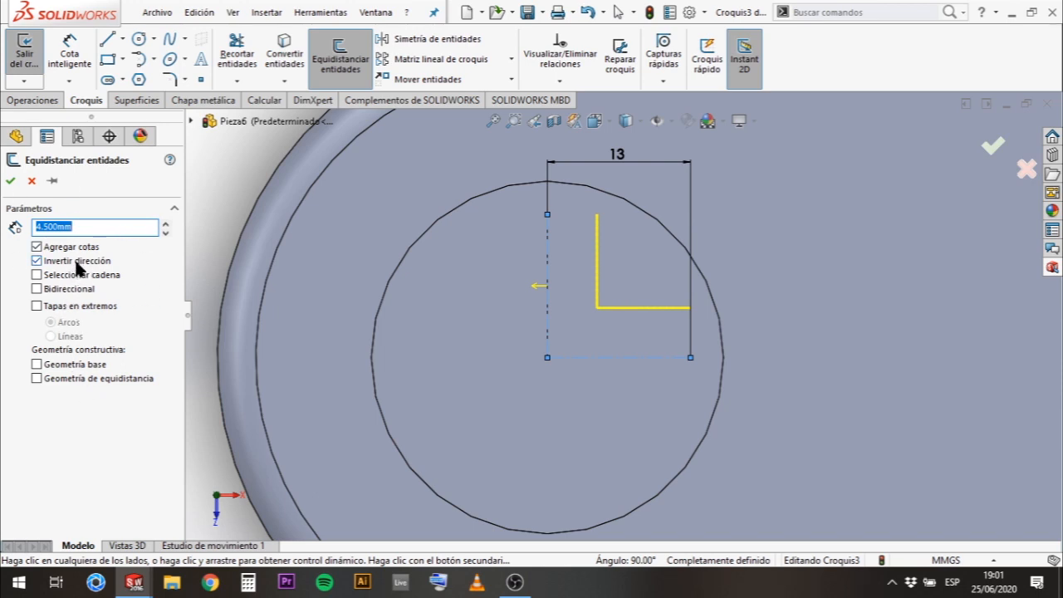
click(76, 261)
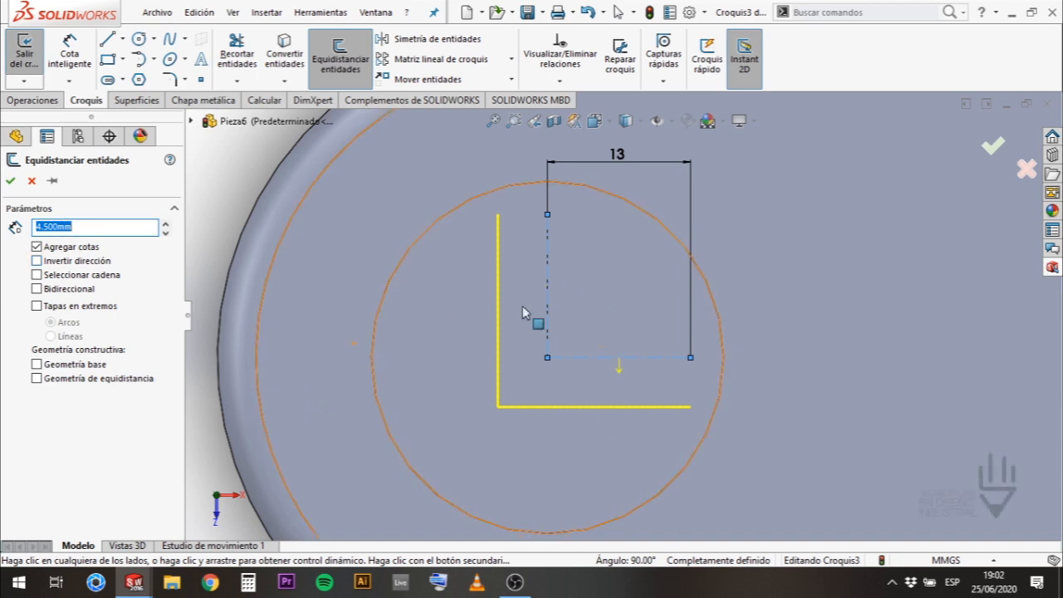
click(544, 301)
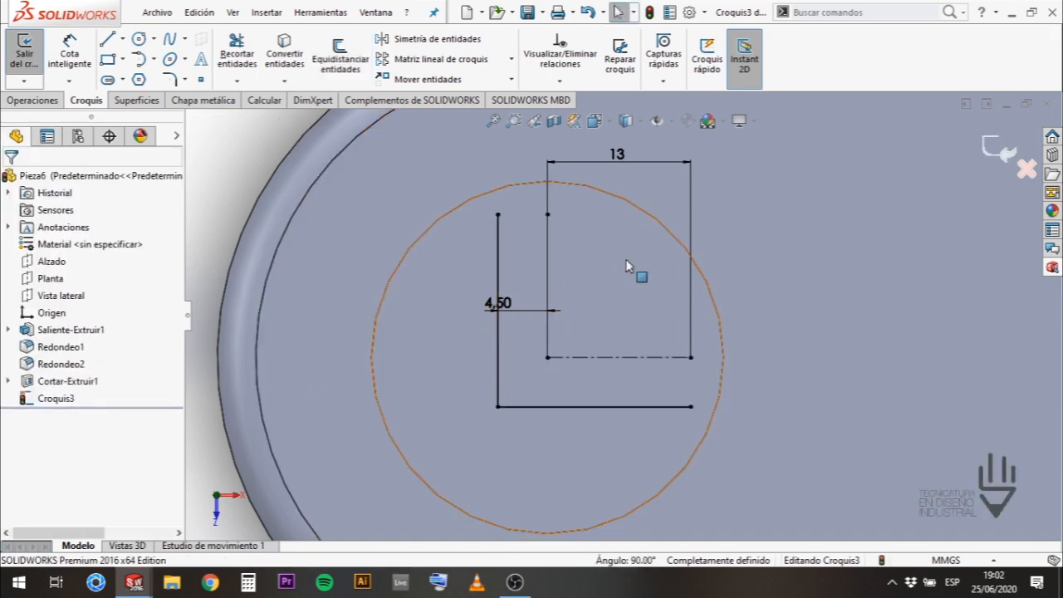
click(496, 266)
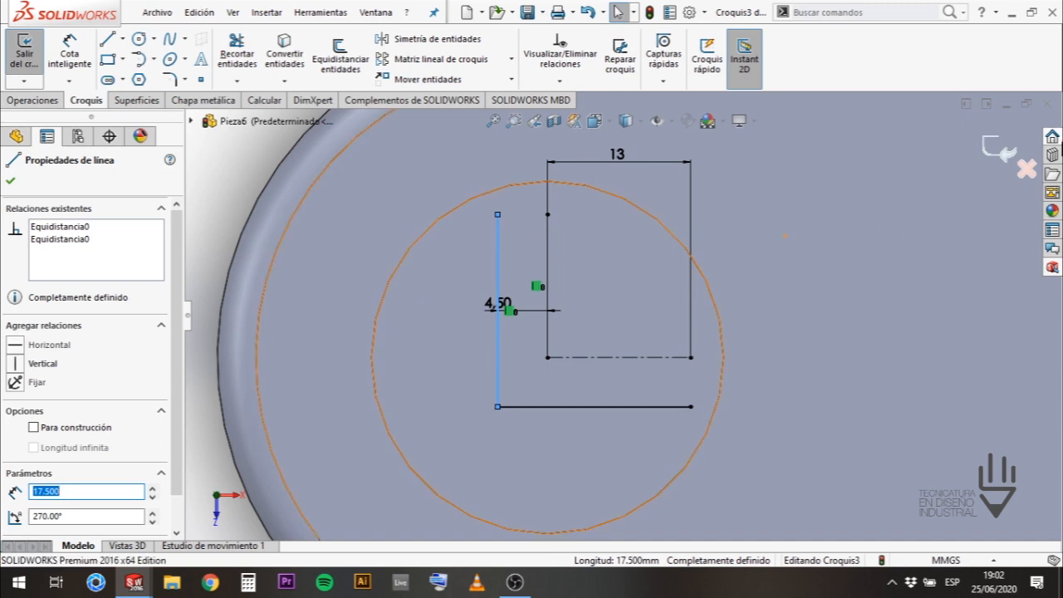
key(ctrl+z)
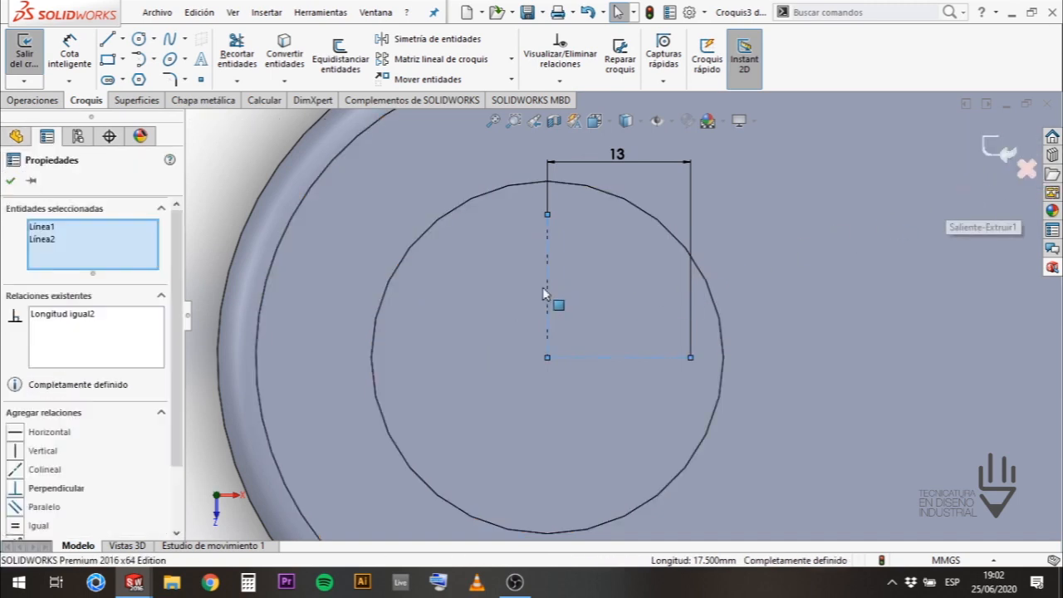
Offset both construction lines 4.5 mm toward the inside of their corner, reversing the direction and keeping the dimension.
click(340, 59)
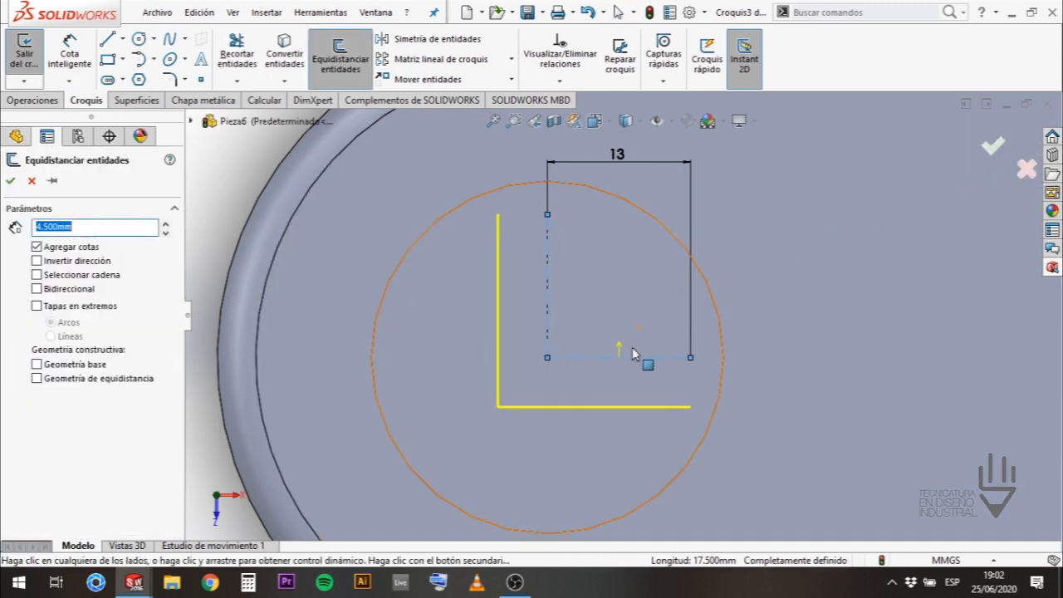
click(52, 263)
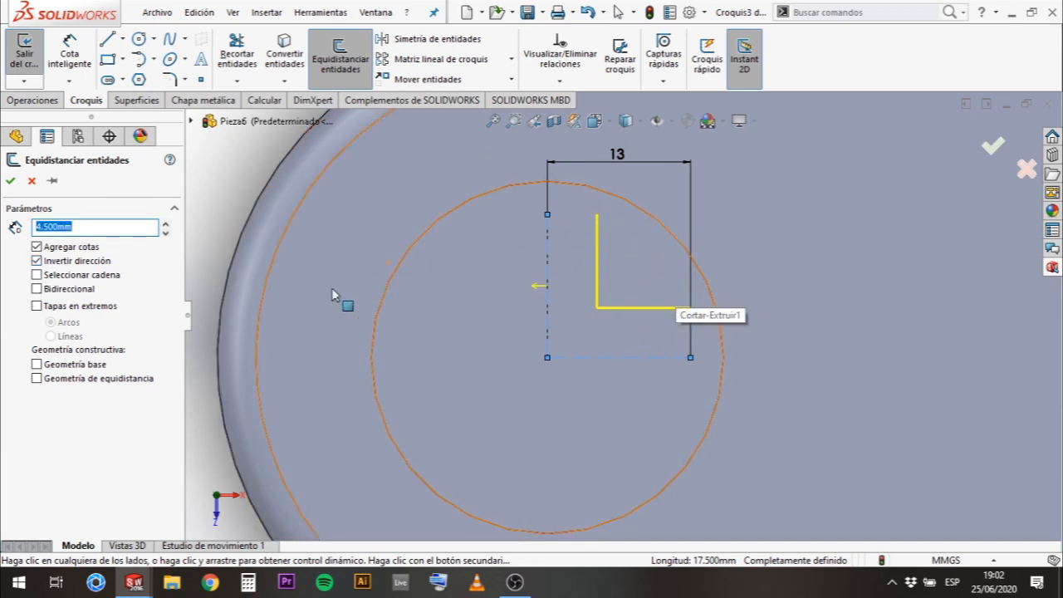
click(11, 181)
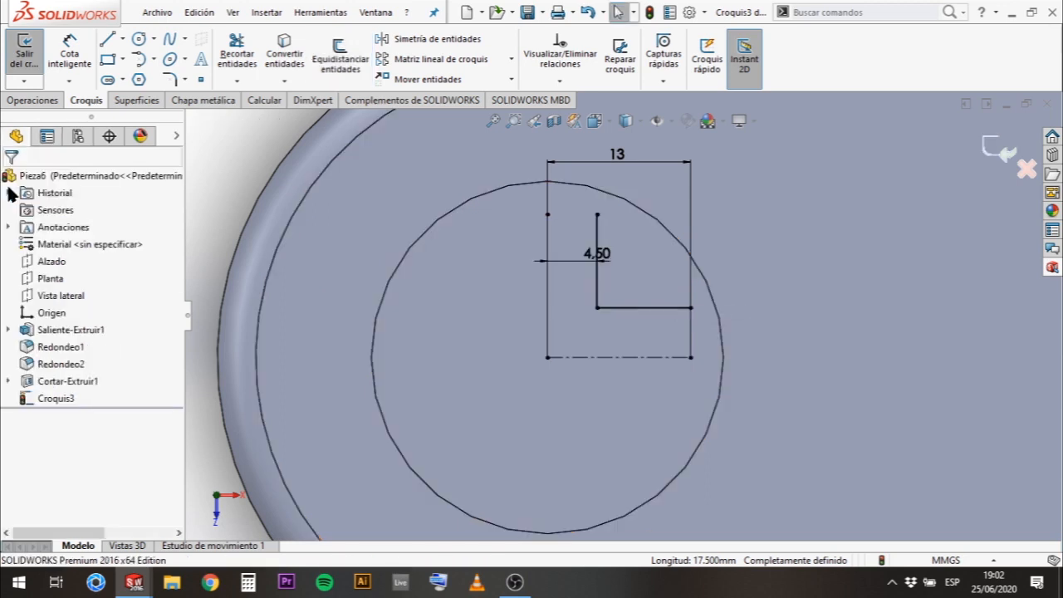
Close both ends of the offset profile with short lines to the construction lines' endpoints, and move the 4.5 mm dimension above the circle.
click(107, 39)
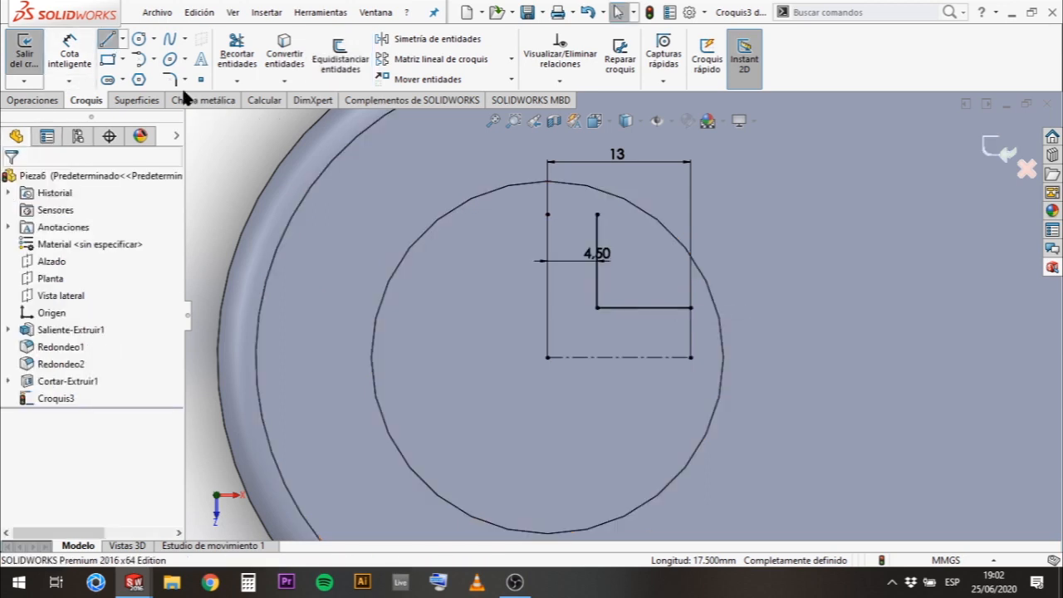
click(549, 216)
click(598, 215)
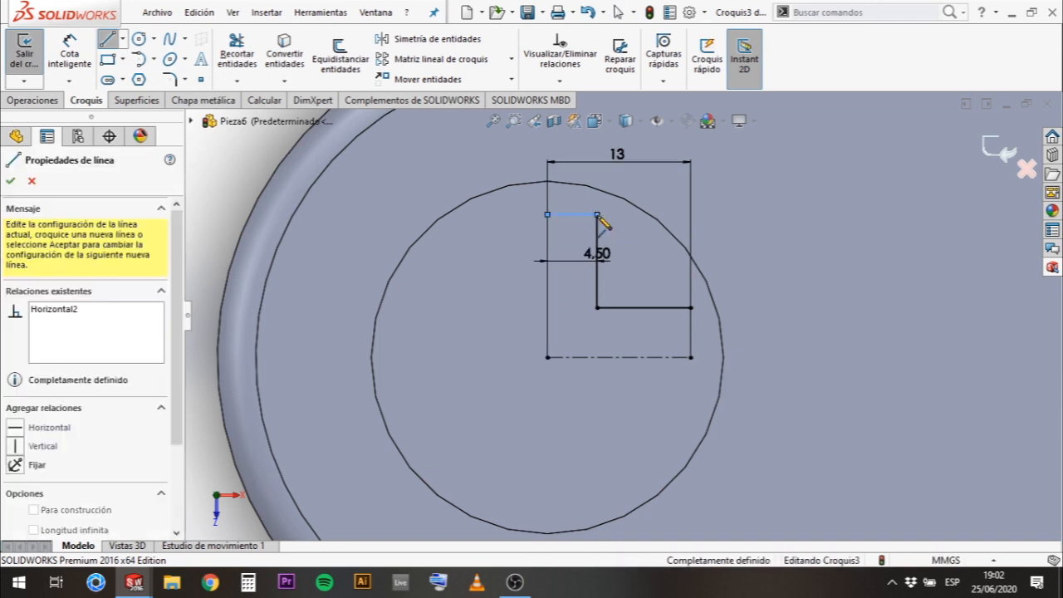
click(692, 308)
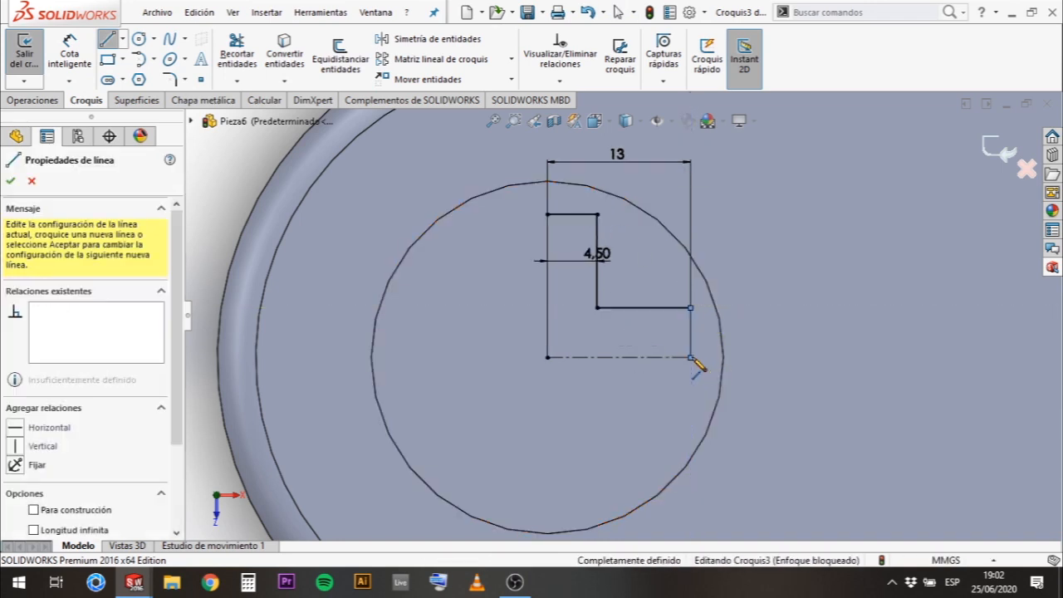
click(691, 358)
key(Escape)
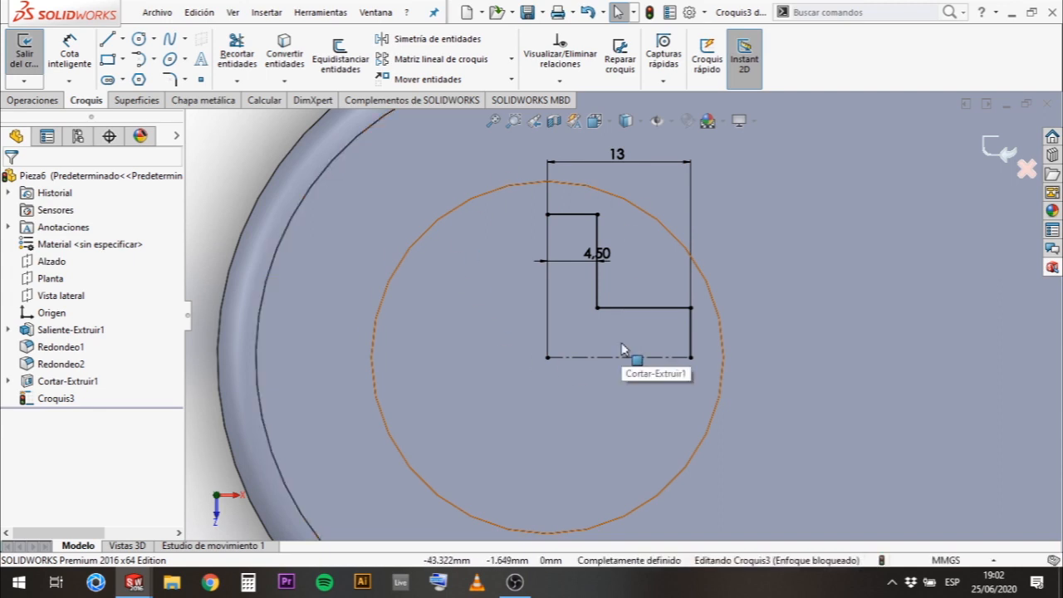
drag(593, 254, 561, 146)
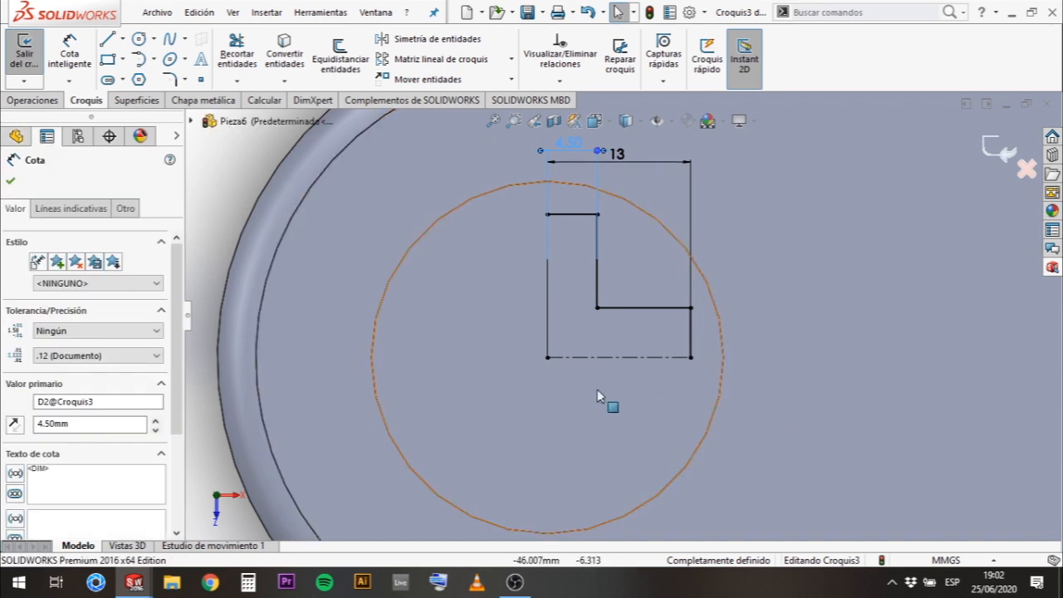
click(641, 361)
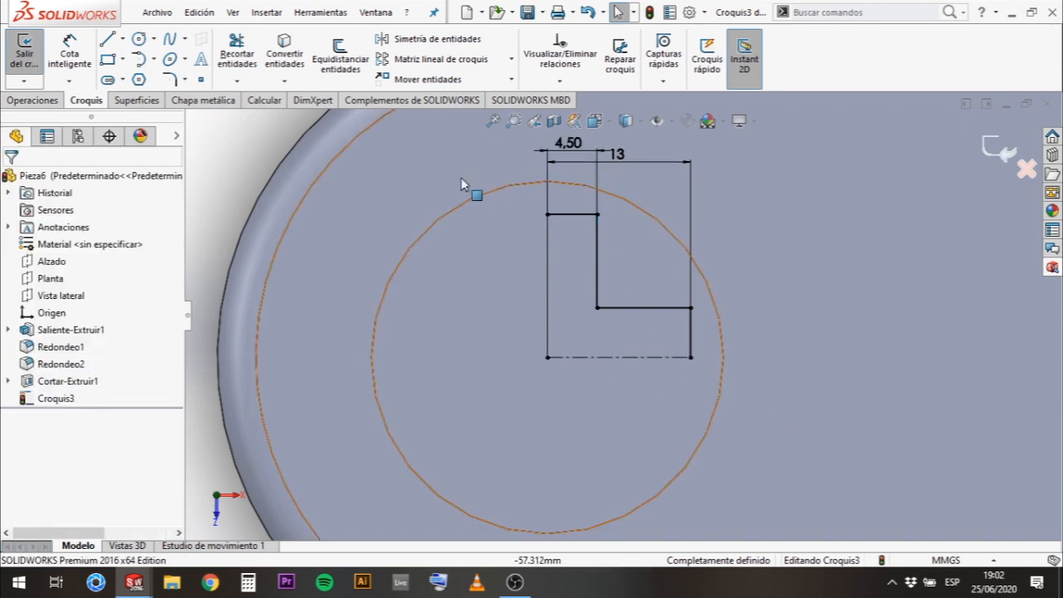
Mirror the quarter profile's four solid lines about the horizontal construction line, keeping the originals.
scroll(681, 286, up, 2)
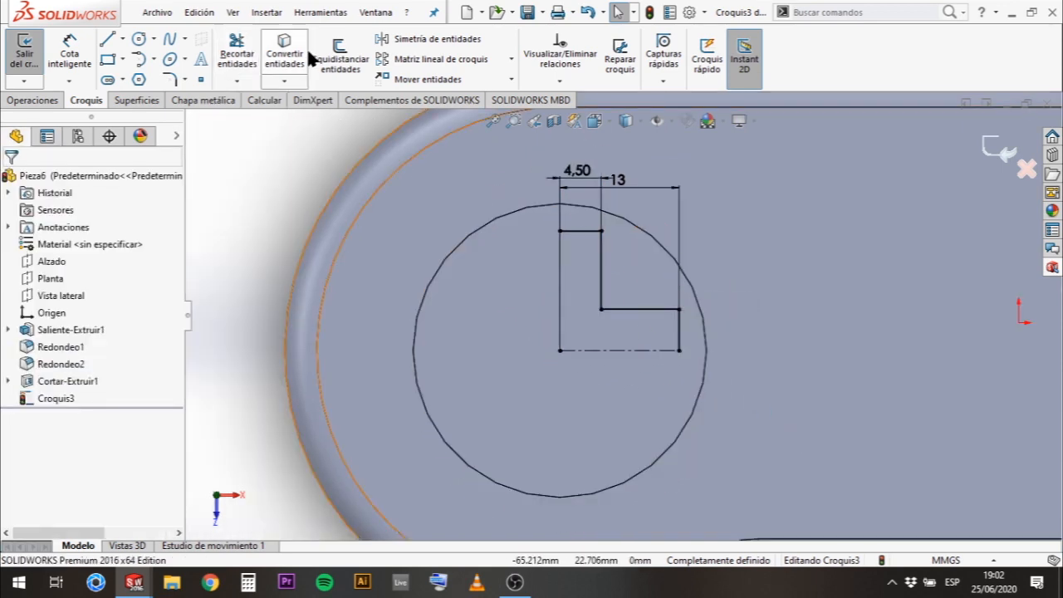
click(387, 46)
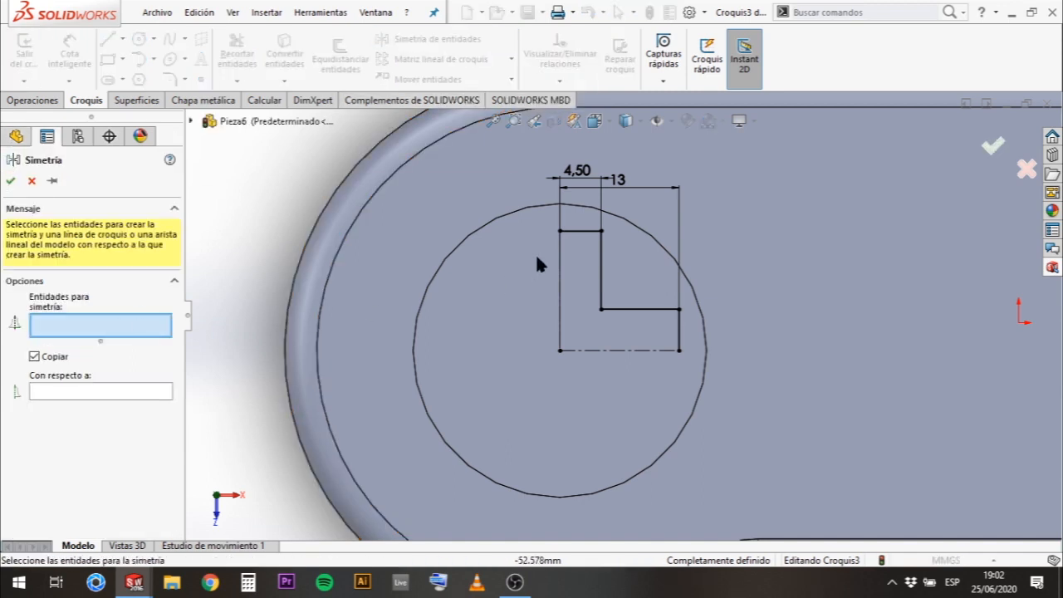
click(579, 232)
click(600, 266)
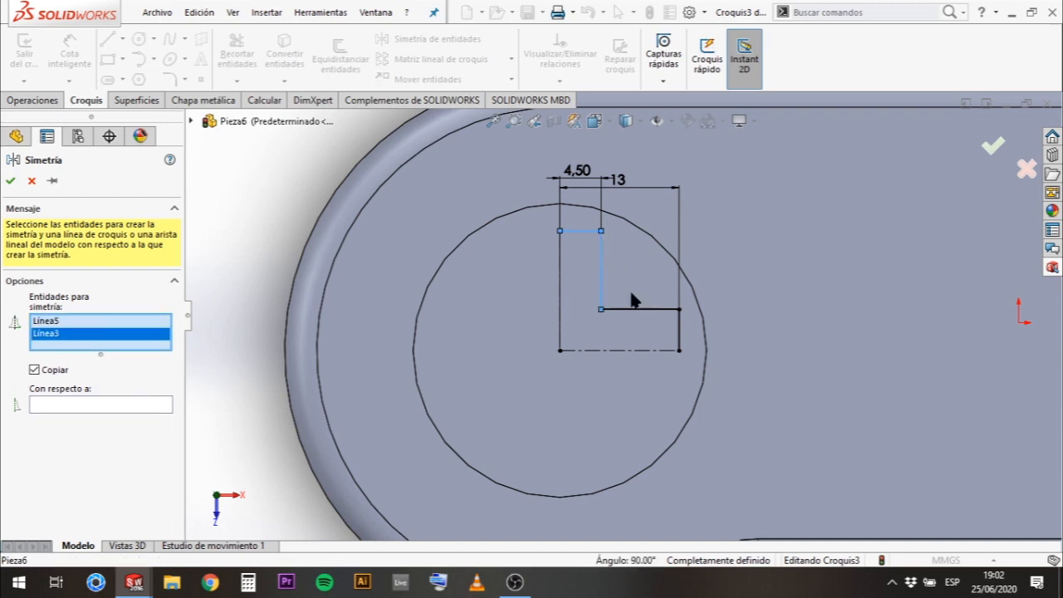
click(654, 310)
click(680, 335)
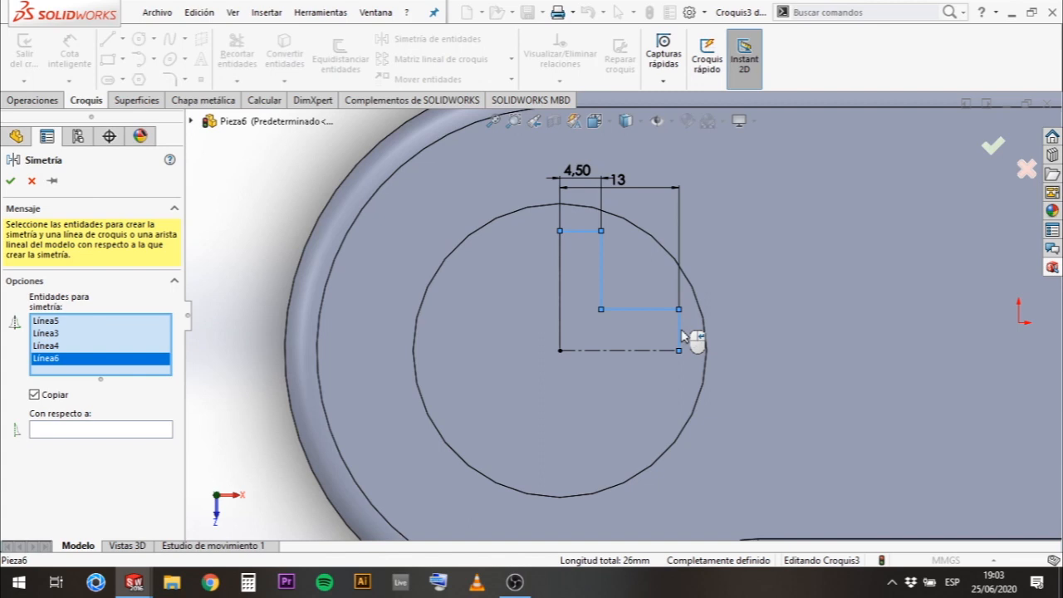
right_click(682, 336)
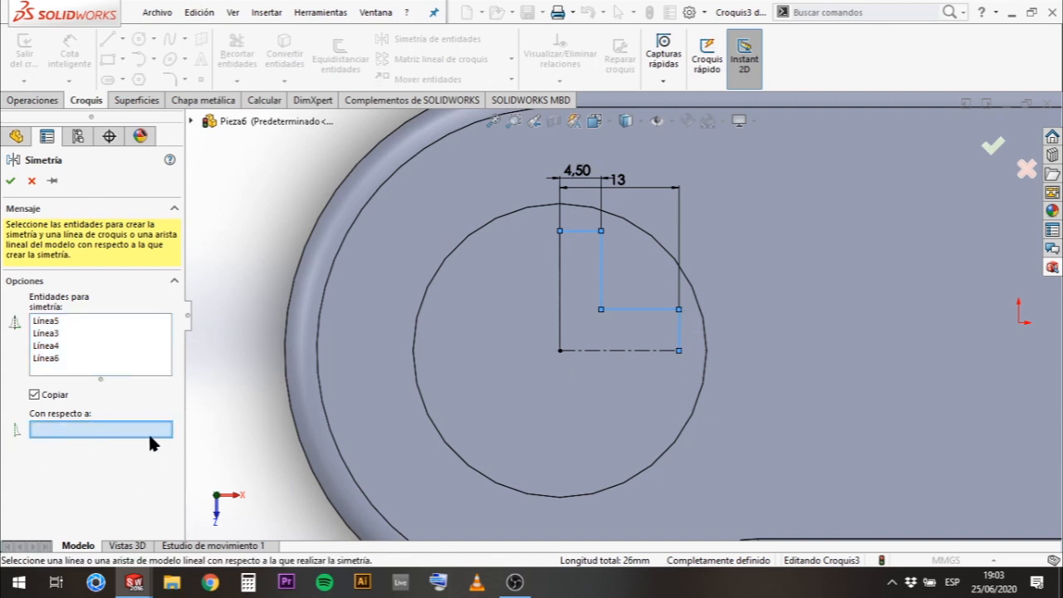
click(623, 351)
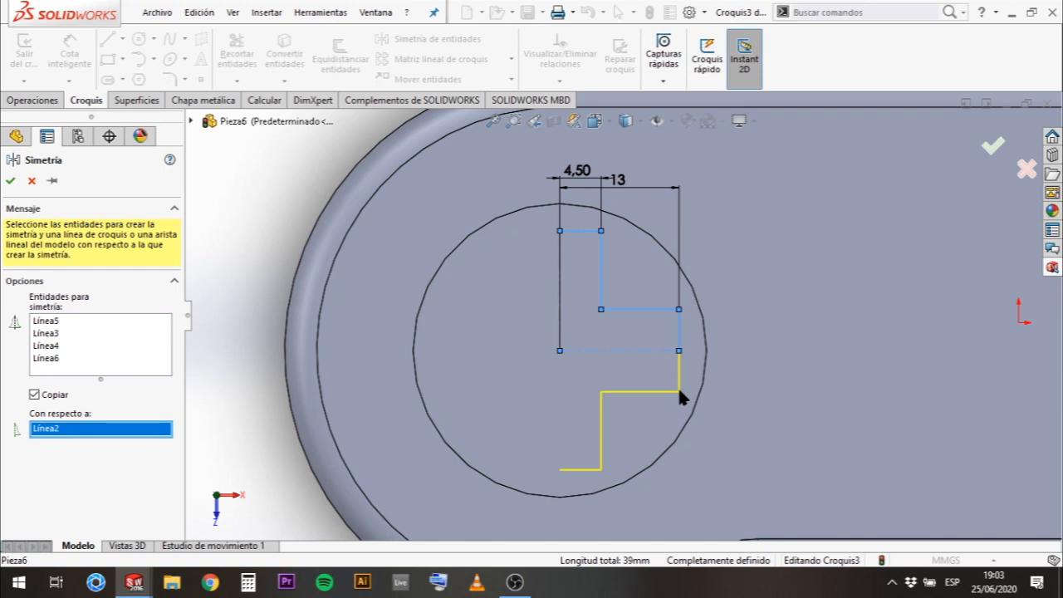
click(10, 182)
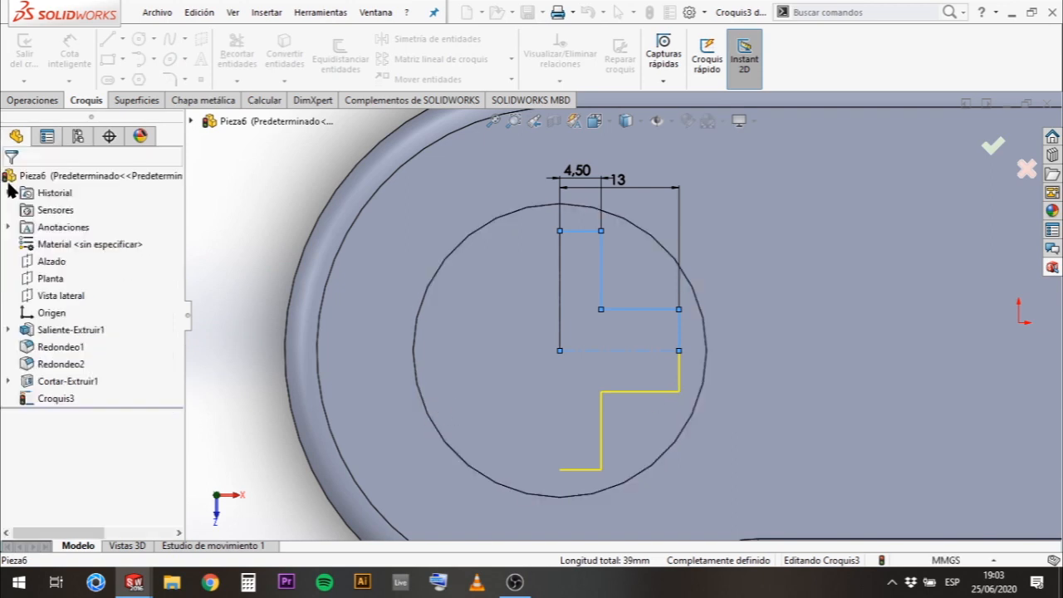
click(577, 234)
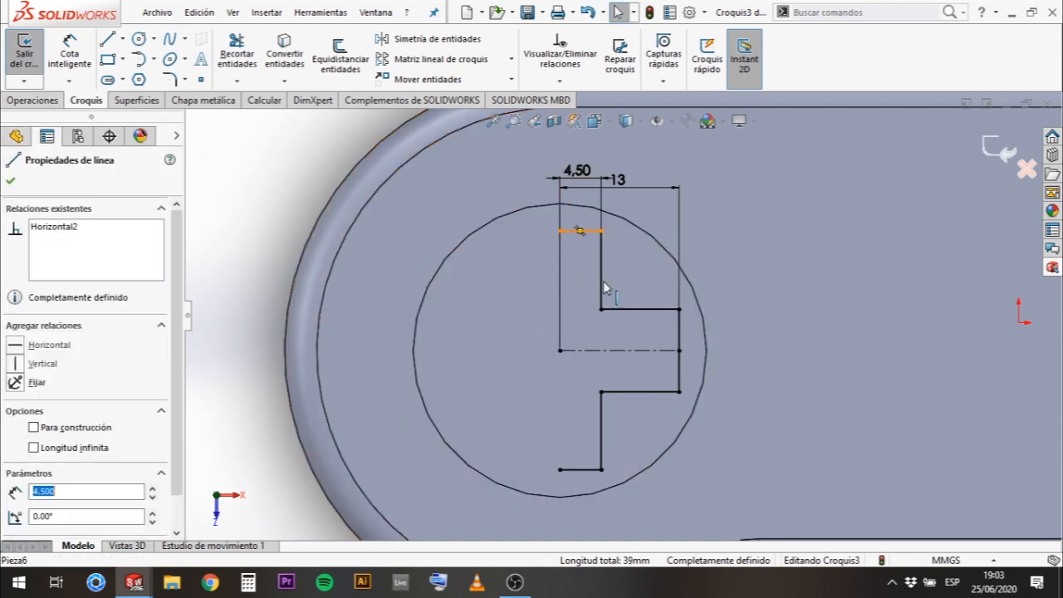
ctrl+click(674, 319)
ctrl+click(680, 382)
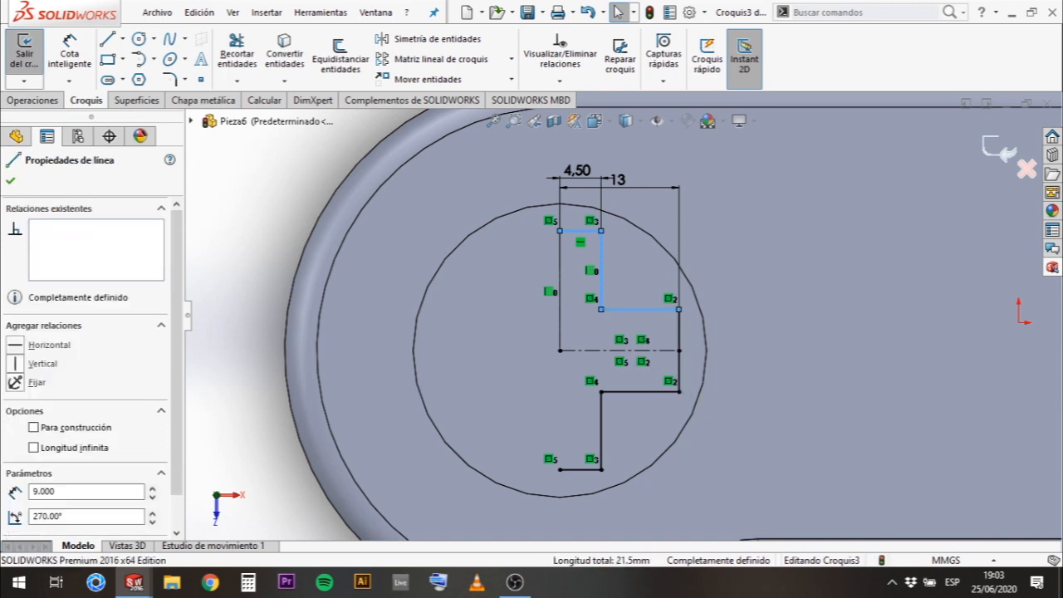
ctrl+click(625, 392)
ctrl+click(602, 423)
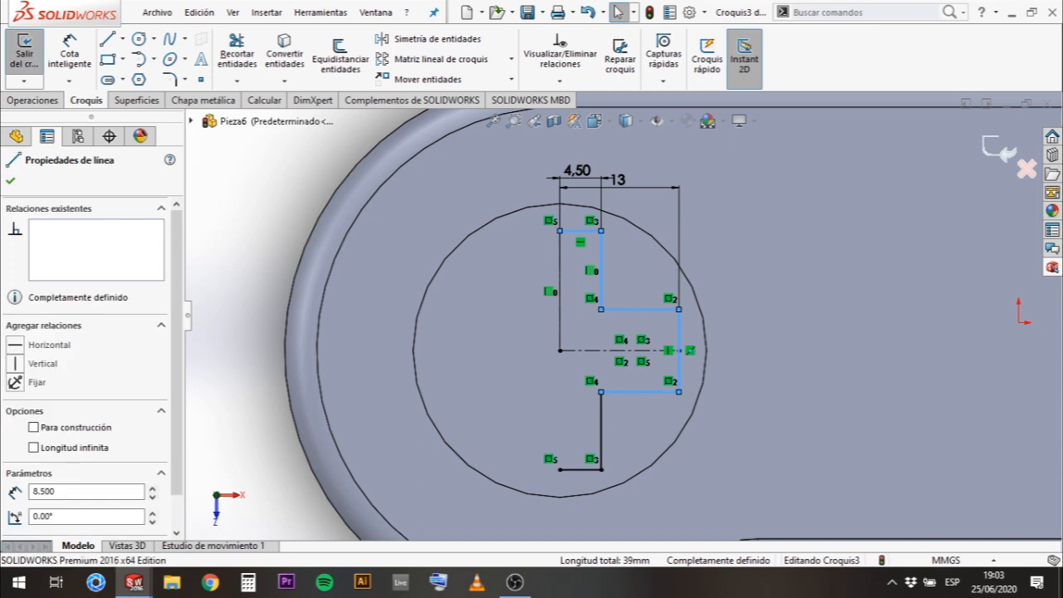
ctrl+click(599, 434)
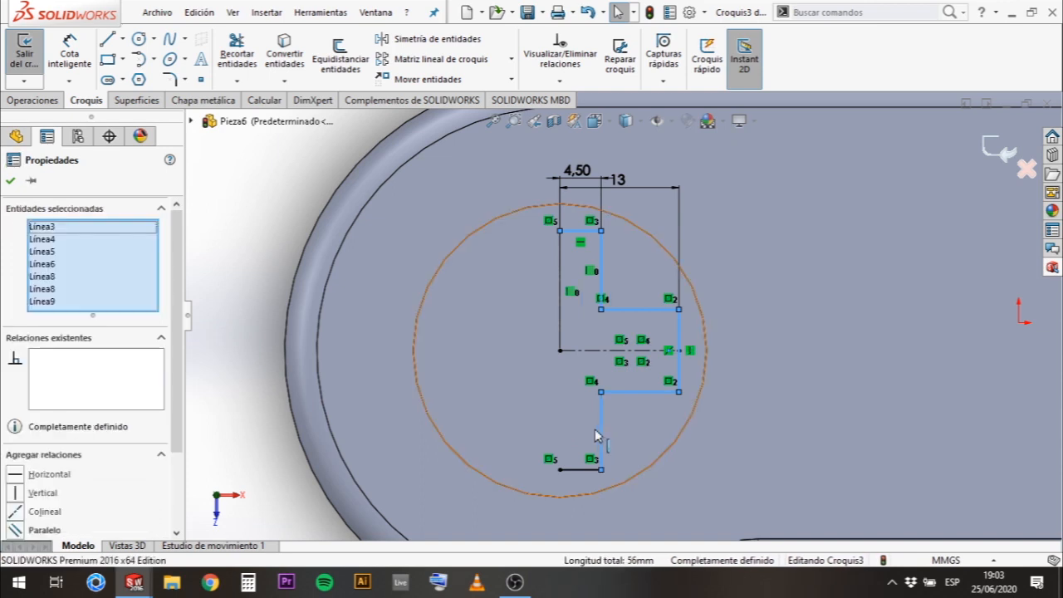
ctrl+click(581, 469)
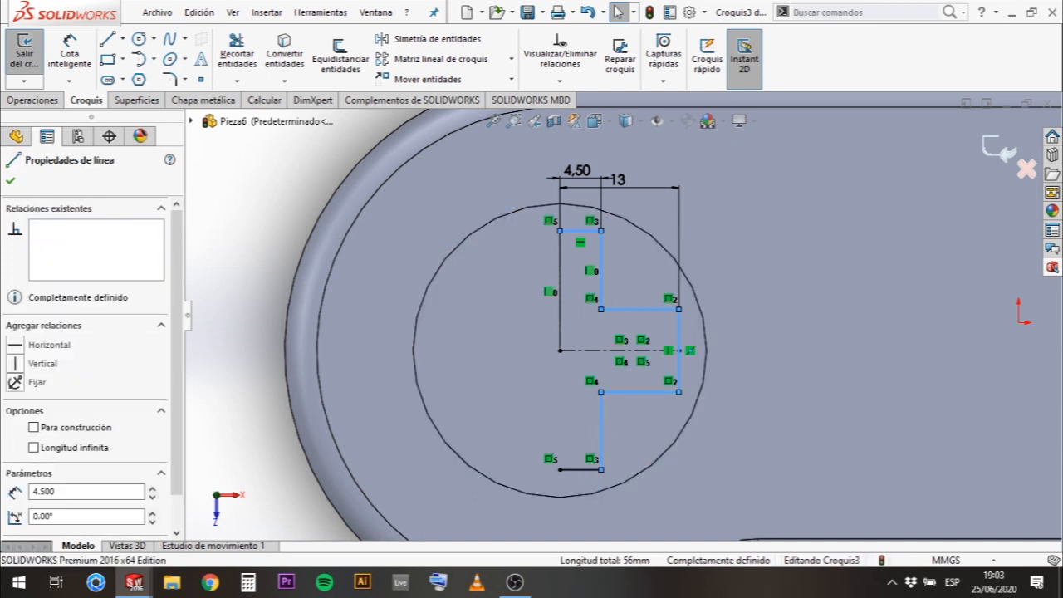
click(670, 121)
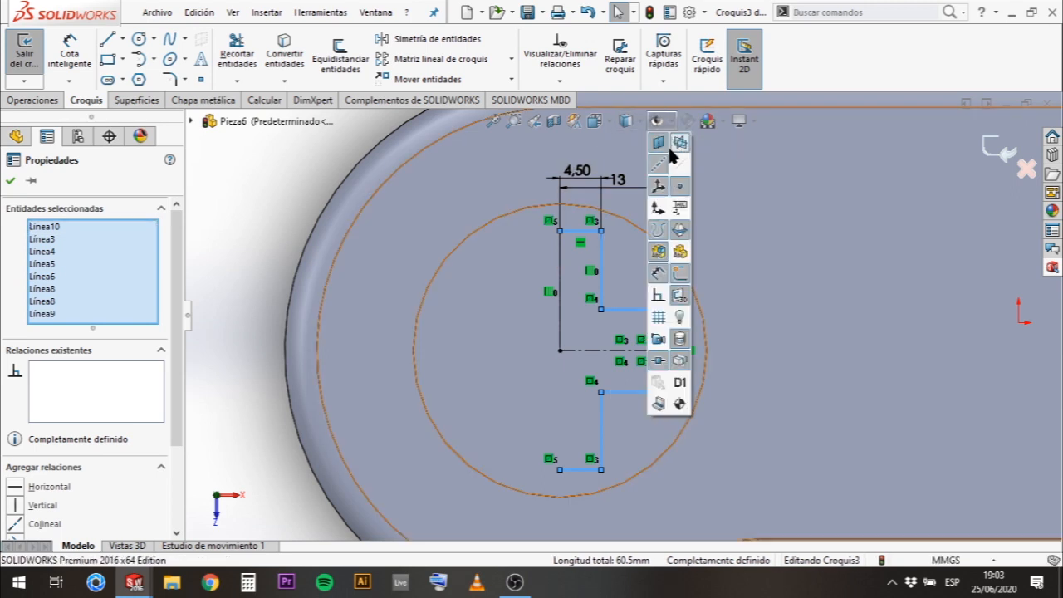
click(658, 296)
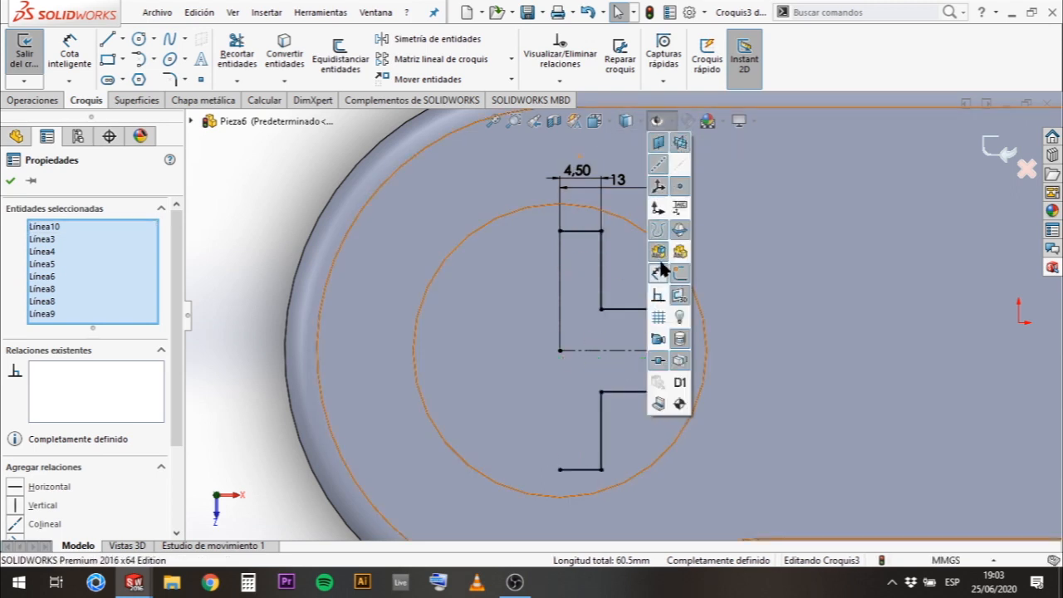
Mirror the half-cross's seven profile lines about the vertical construction line, keeping the construction line out of the mirrored entities.
click(602, 254)
ctrl+click(640, 309)
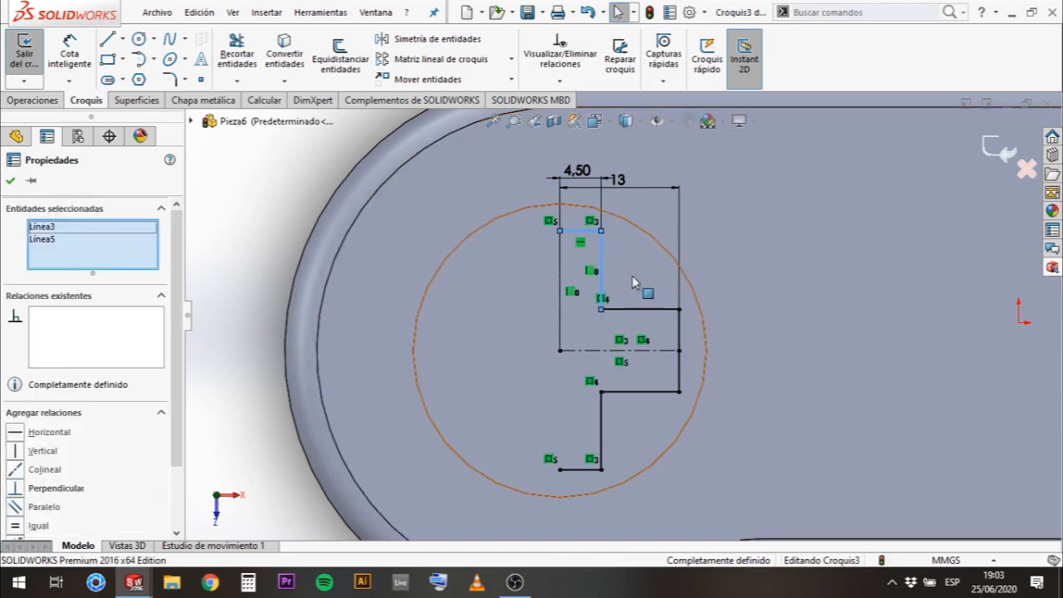
ctrl+click(678, 332)
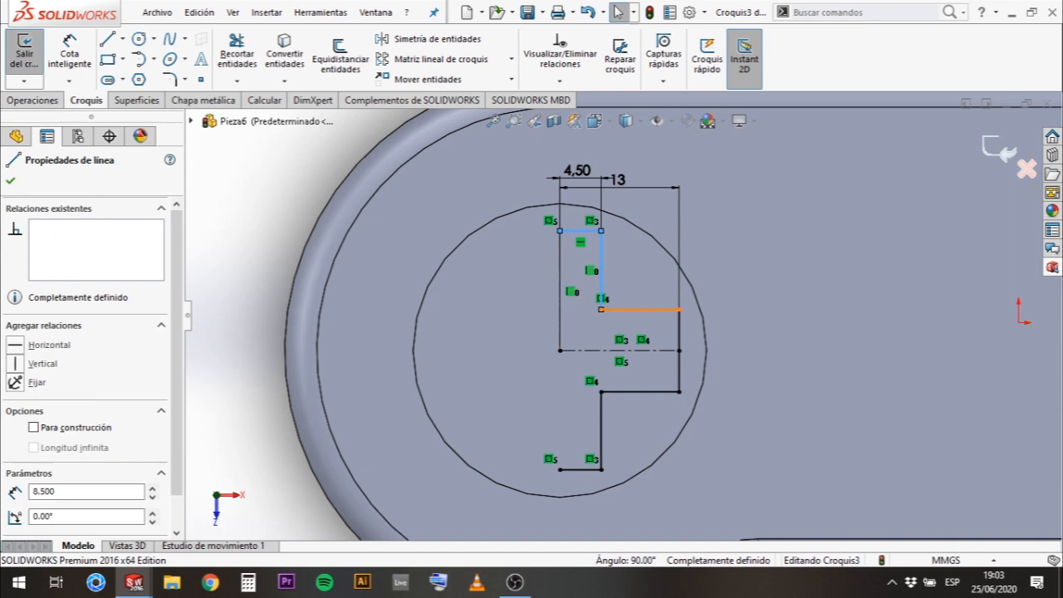
ctrl+click(682, 370)
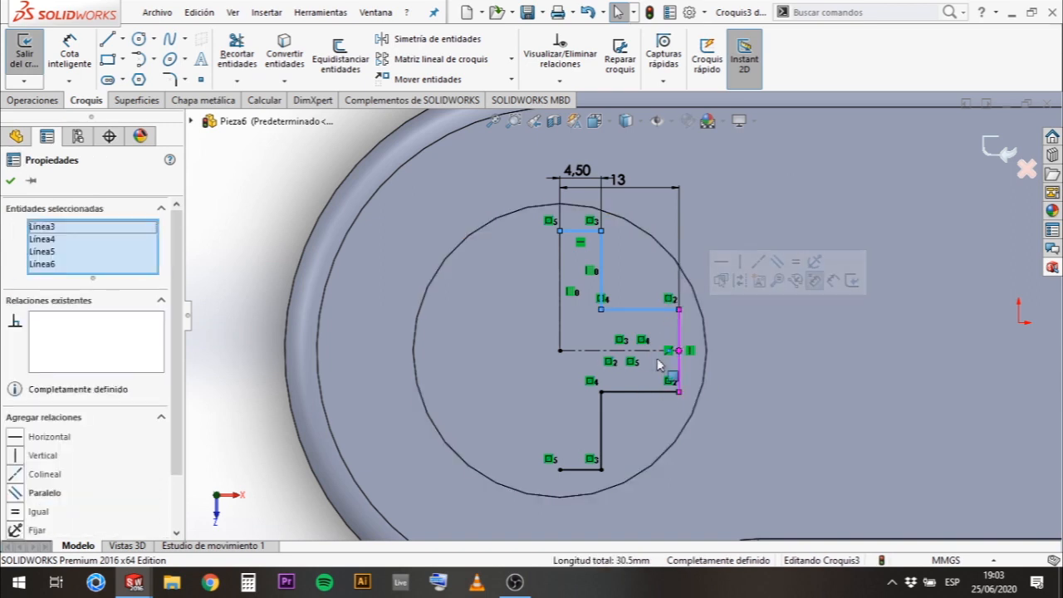
ctrl+click(639, 391)
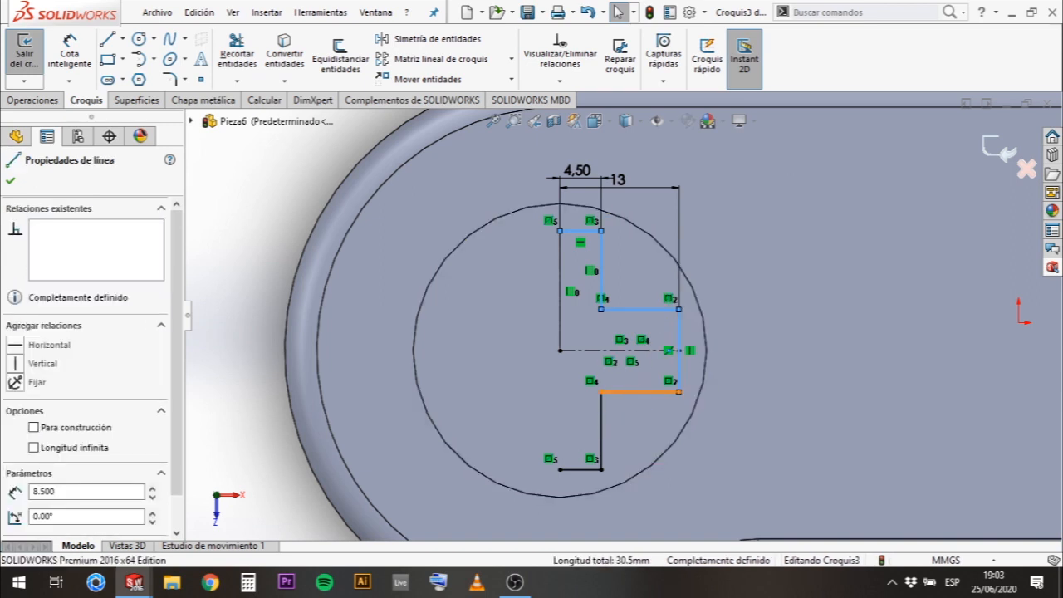
ctrl+click(600, 424)
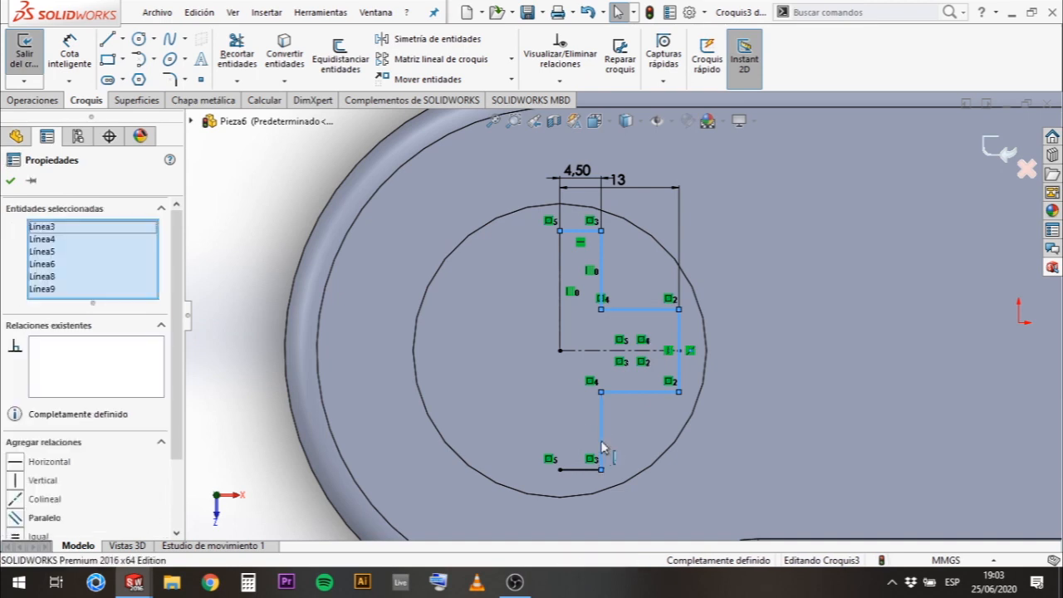
ctrl+click(584, 469)
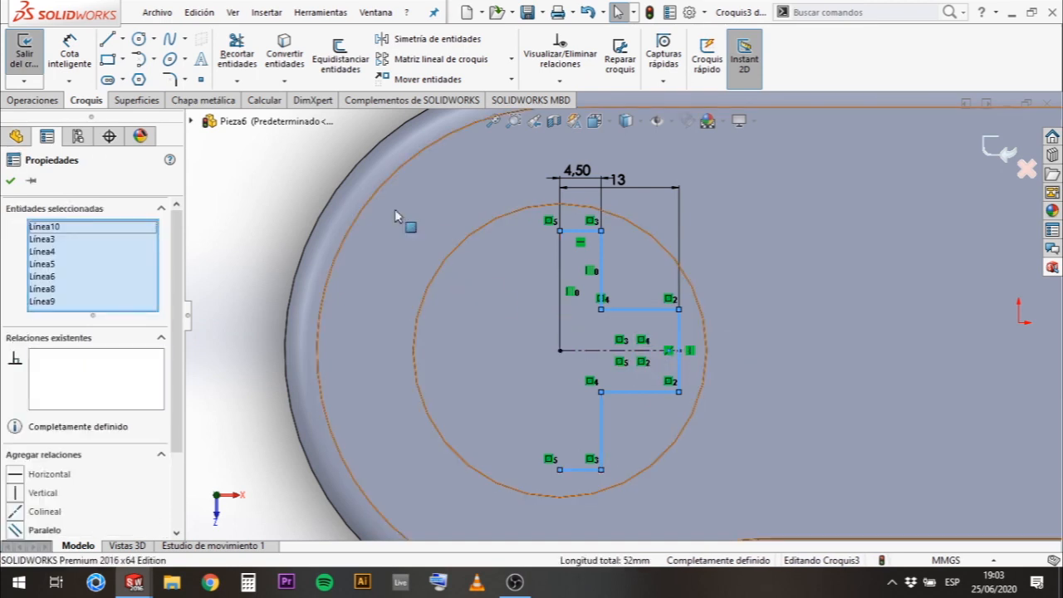
click(384, 39)
click(561, 315)
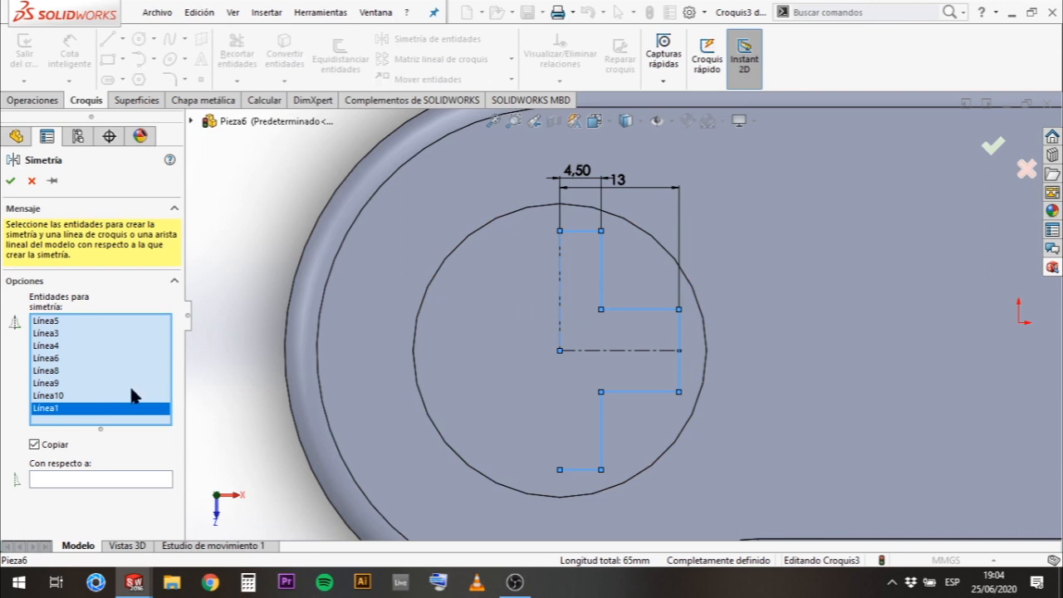
click(560, 300)
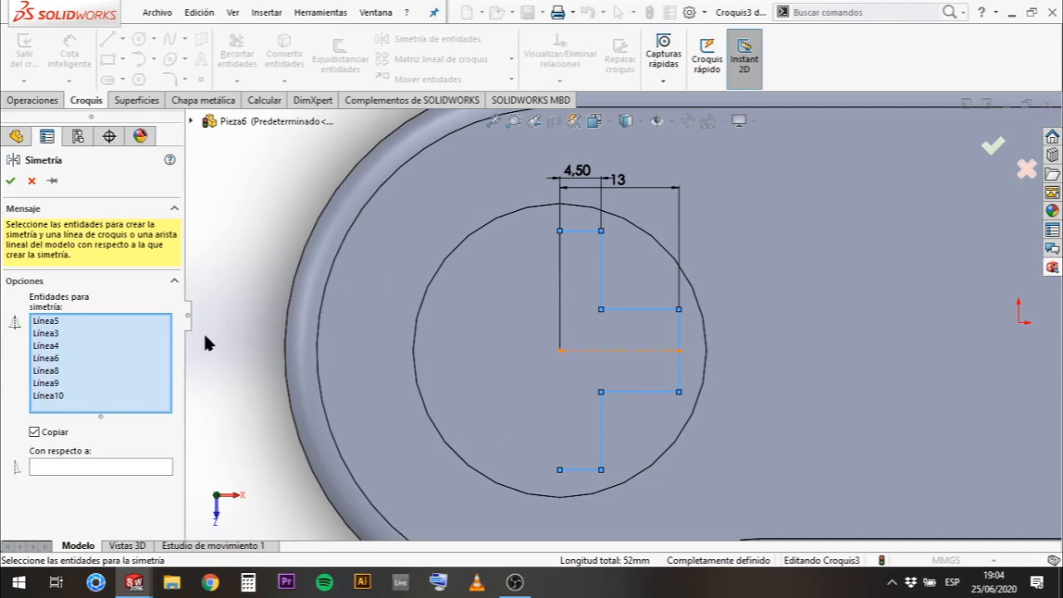
click(561, 285)
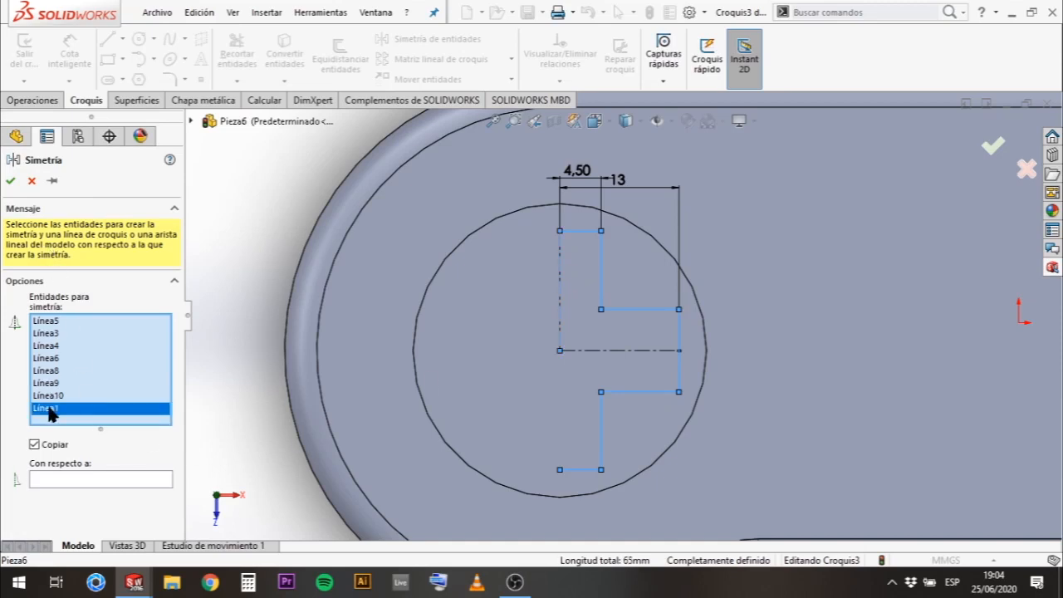
key(Delete)
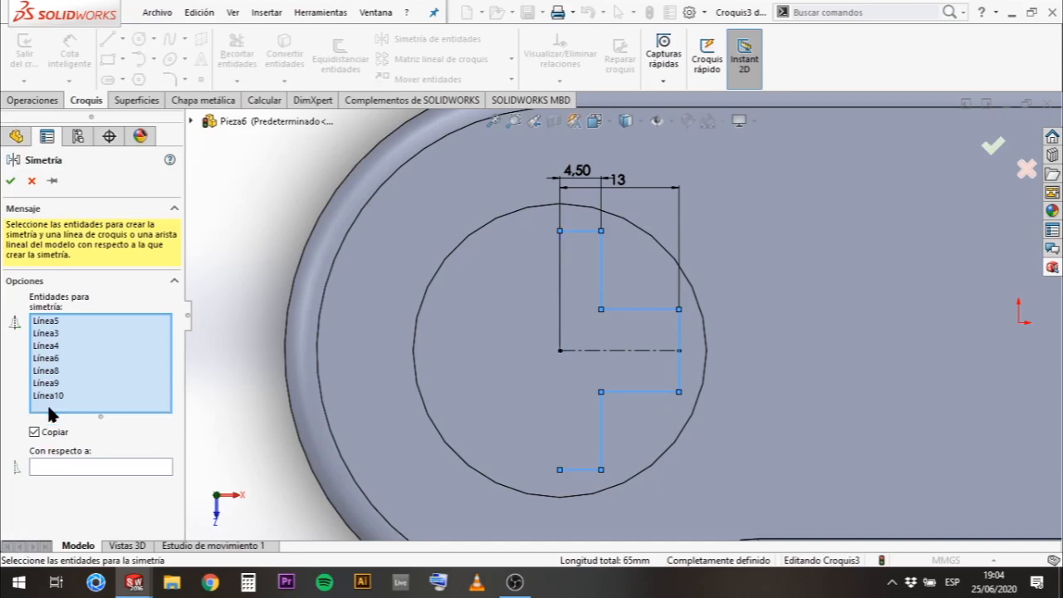
click(79, 466)
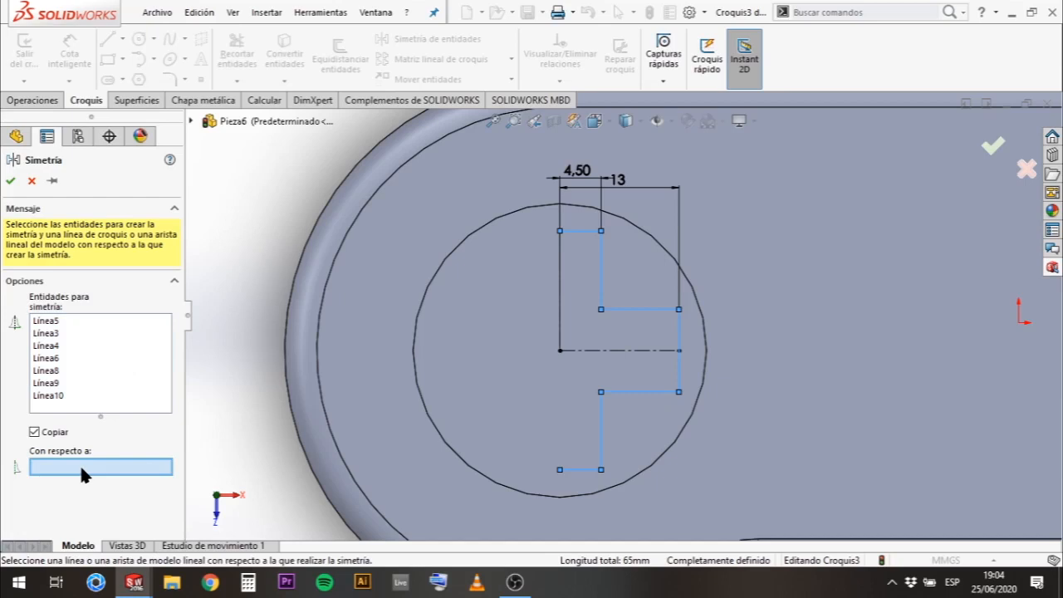
click(562, 309)
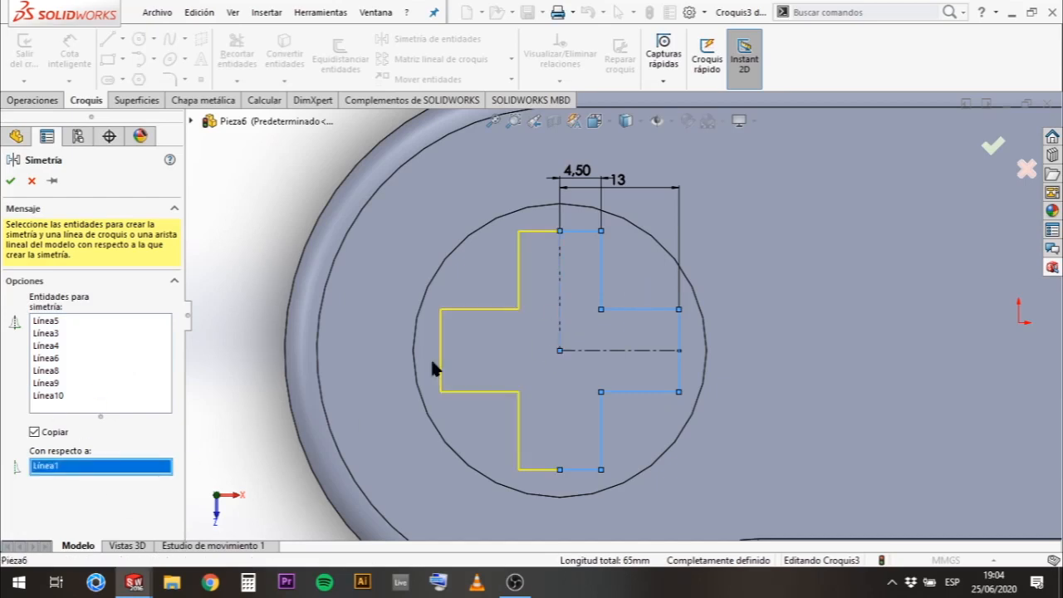
click(10, 181)
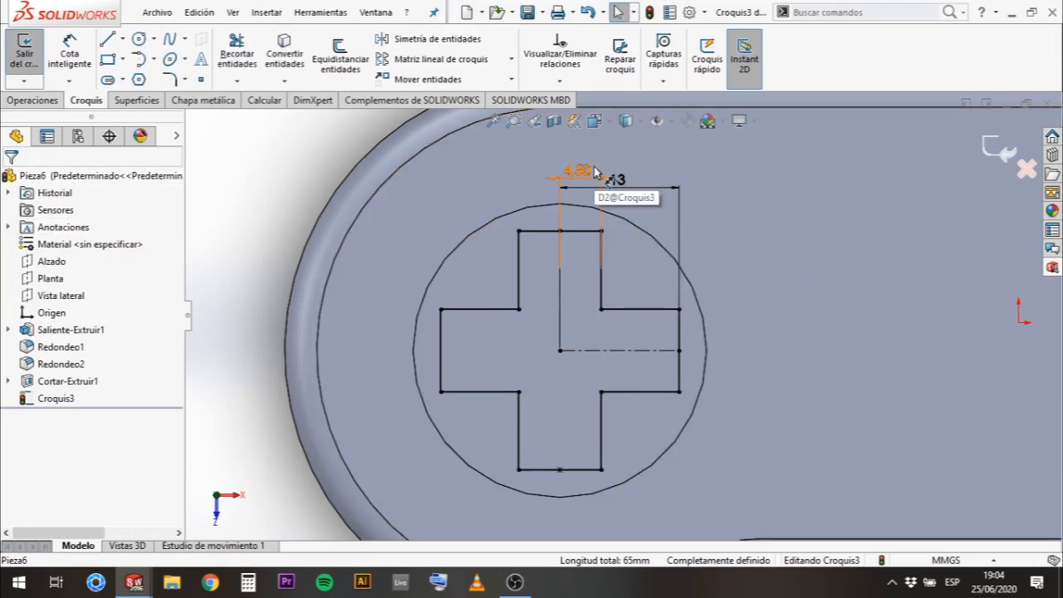
Move the cross arm's half-width dimension up, clear of the 13 mm dimension, and set it to 4.2 mm.
drag(580, 165, 584, 150)
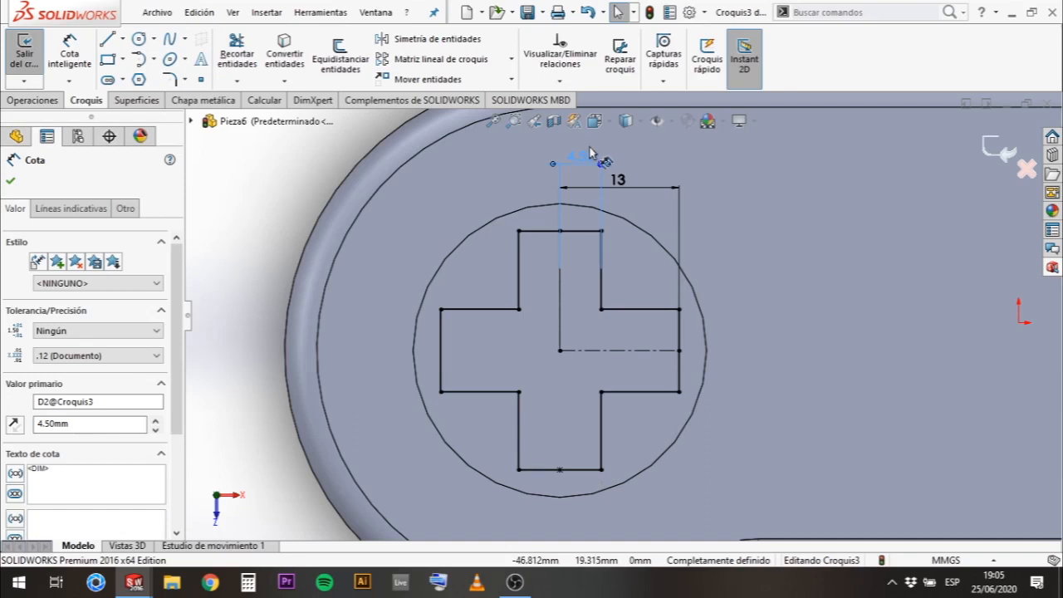
key(Escape)
click(584, 158)
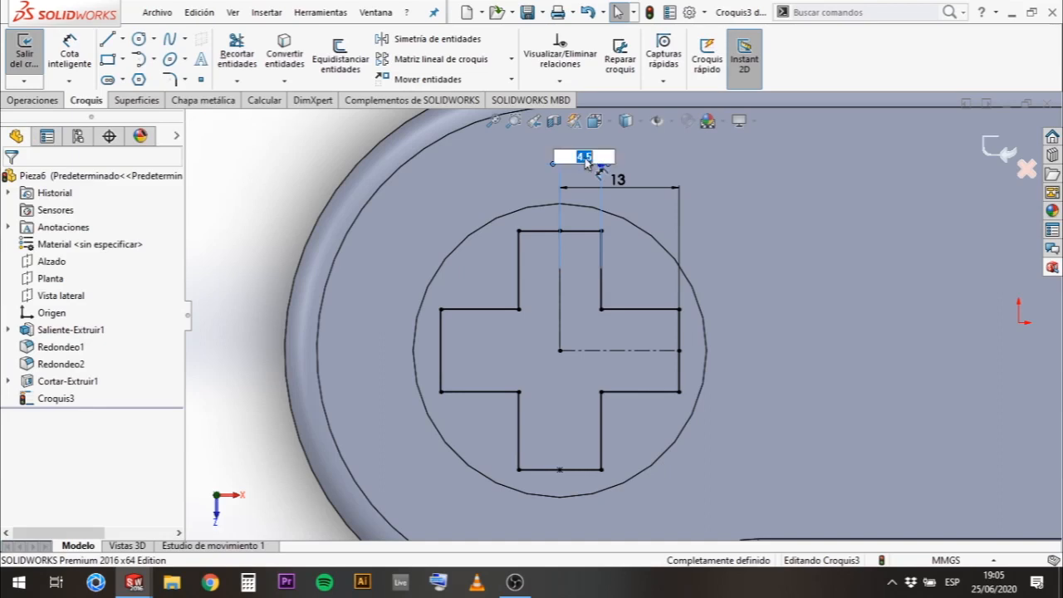
text(4,2)
key(Return)
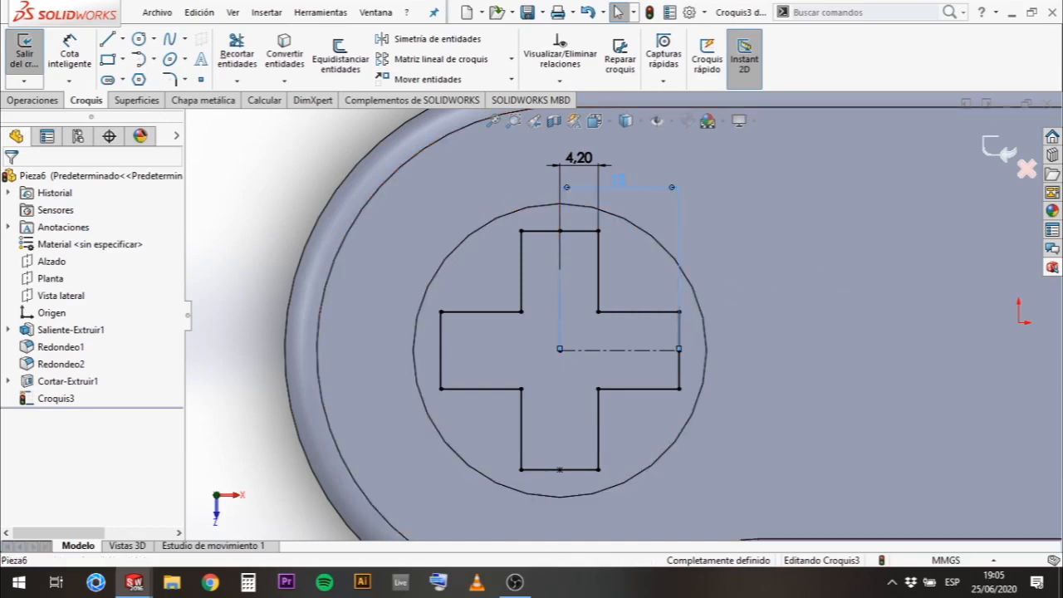
Try 12 mm for the cross's centre-to-end arm length, and set it to 12.5 mm.
click(623, 180)
text(12)
key(Return)
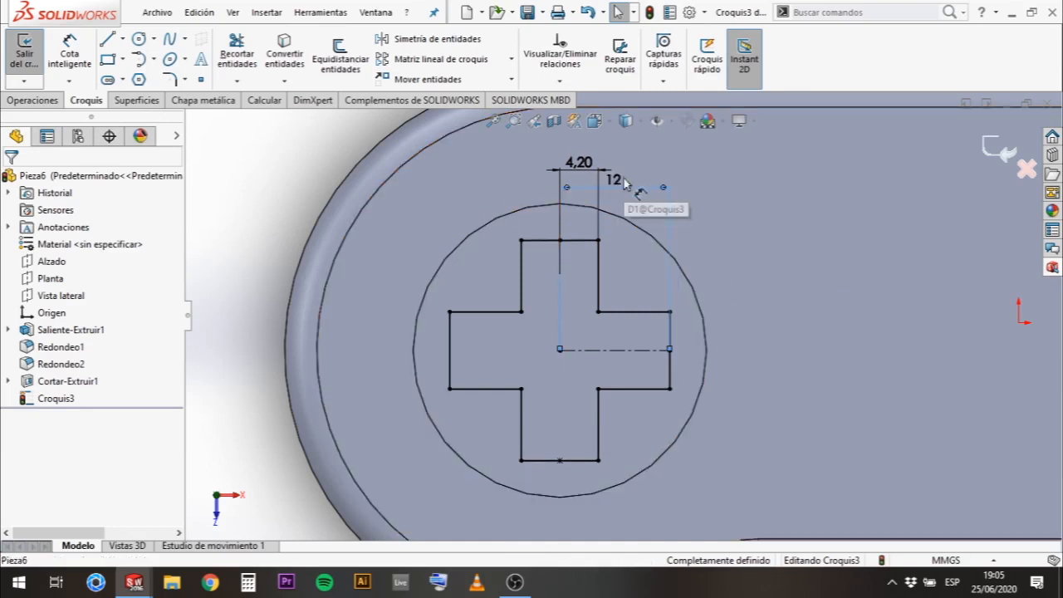
click(619, 180)
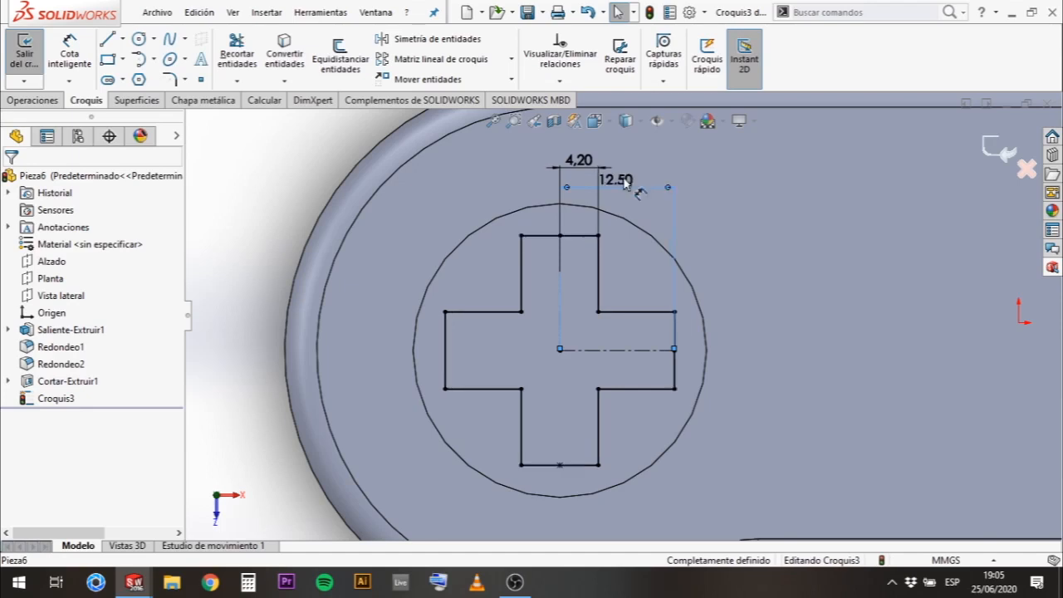
key(Return)
Move the 4.2 mm dimension higher above the 12.5 mm dimension and deselect it.
click(581, 171)
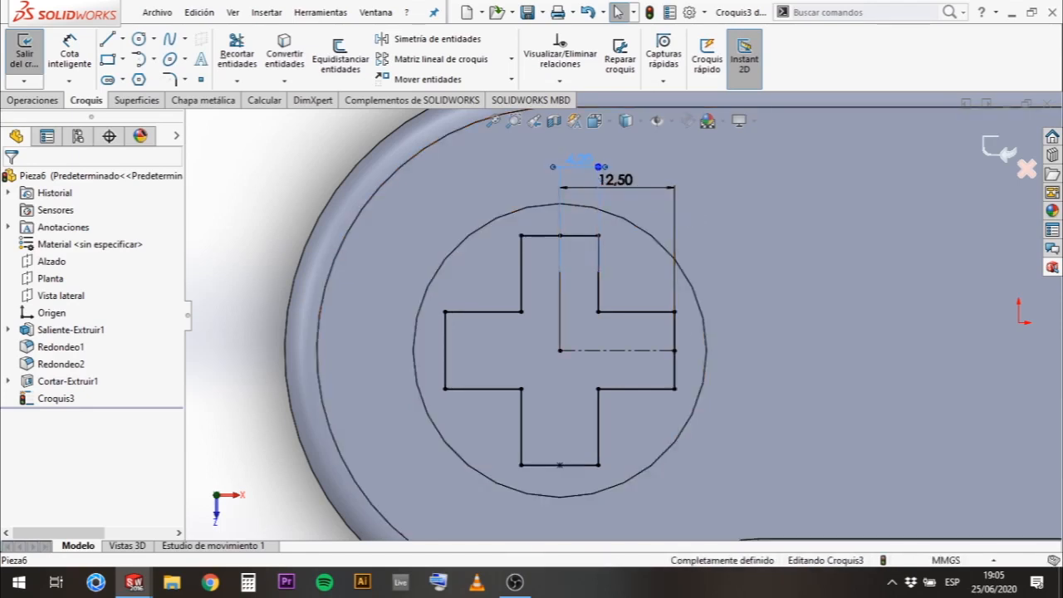
key(Escape)
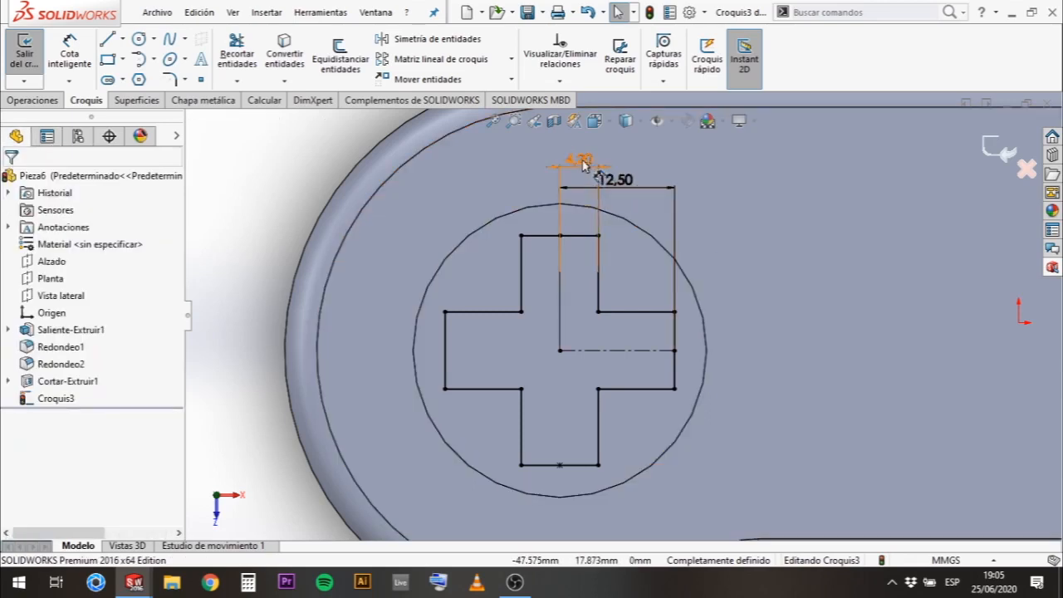
drag(582, 165, 582, 155)
click(805, 253)
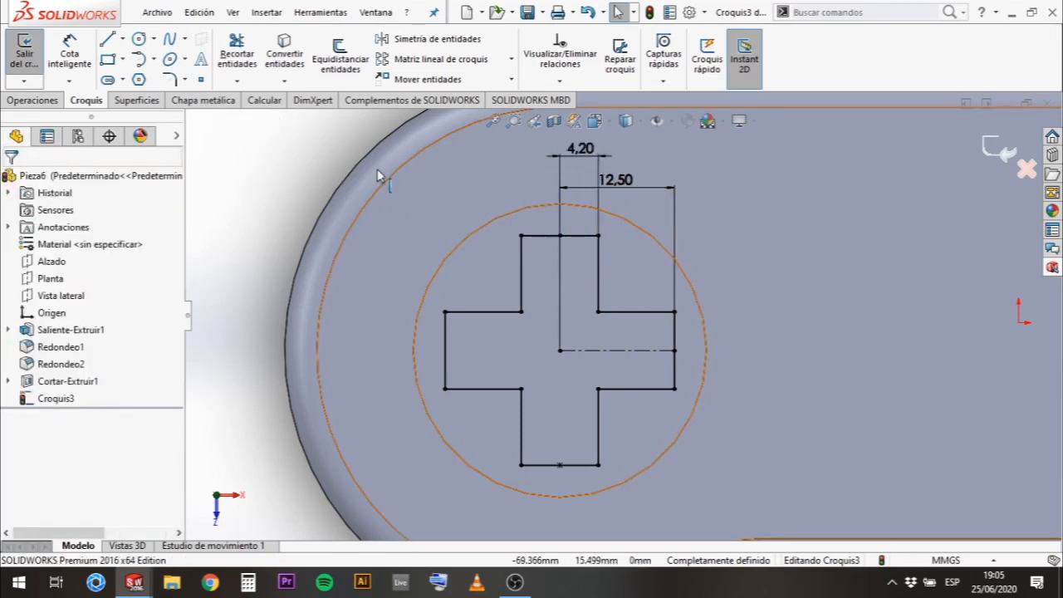
Cut-extrude the cross sketch 2 mm deep into the controller's recessed circle.
click(34, 99)
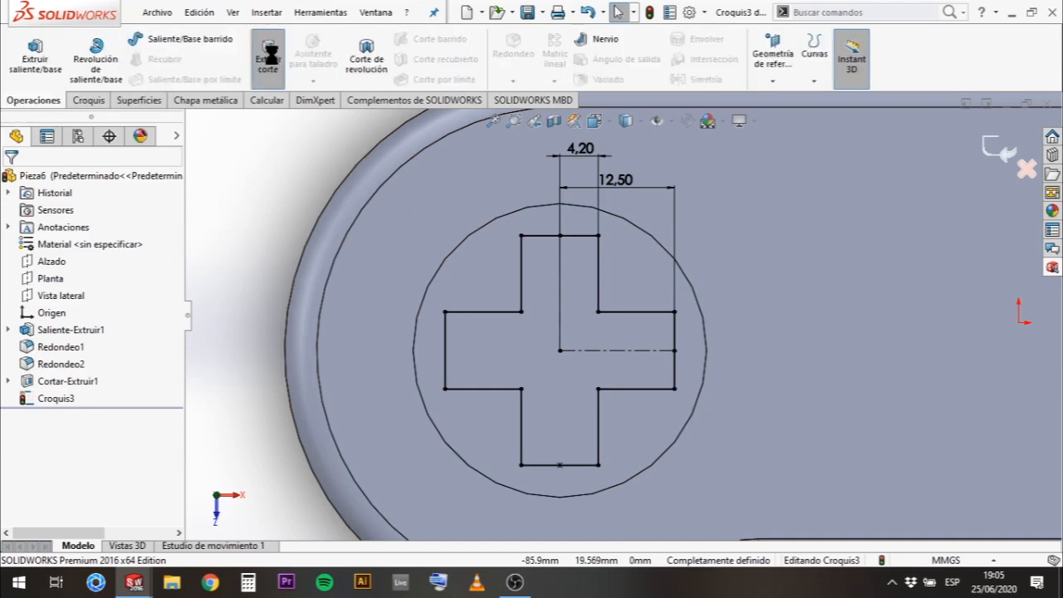
click(267, 58)
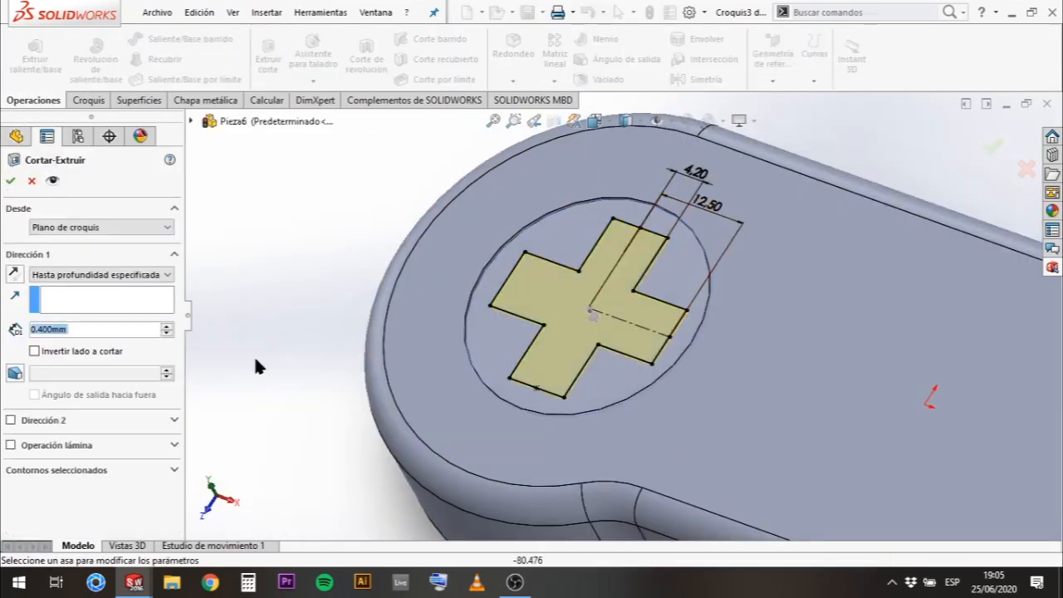
text(2)
key(Return)
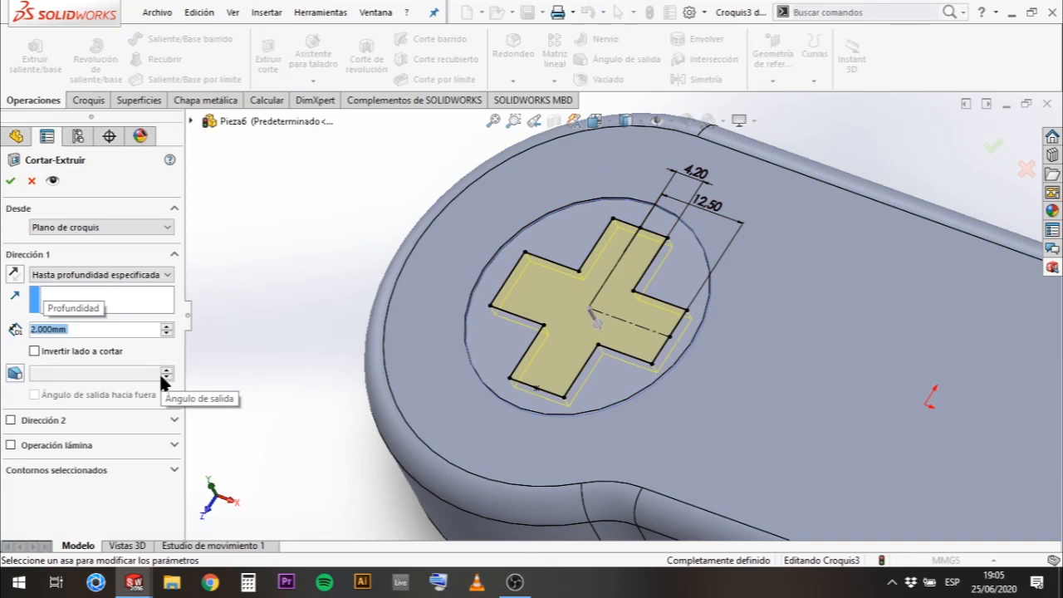
click(10, 182)
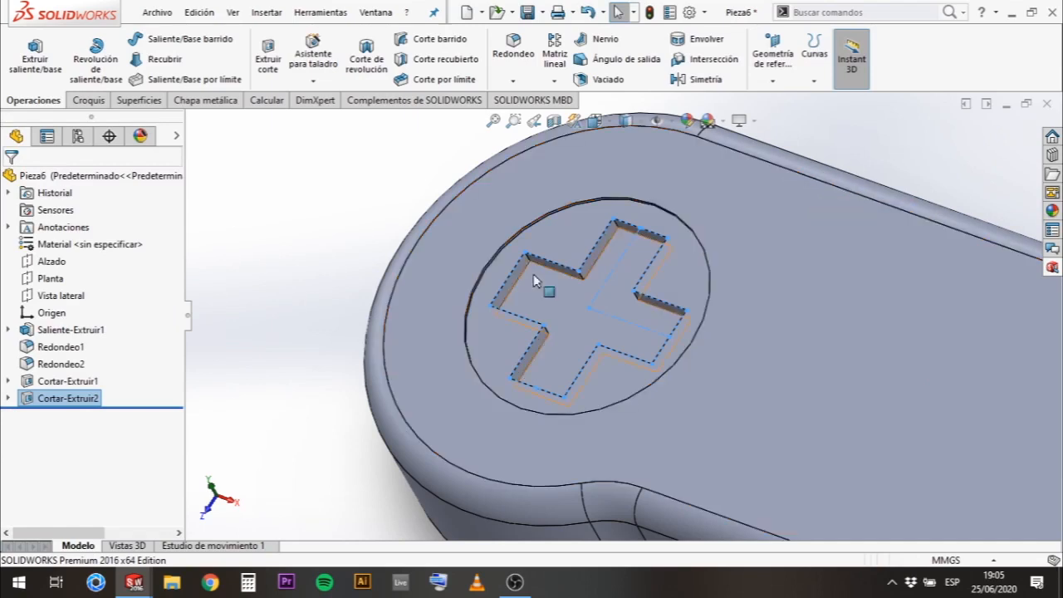
Start a 1 mm fillet and select the two vertical end-corner edges of the cross pocket's upper arm.
scroll(538, 285, down, 2)
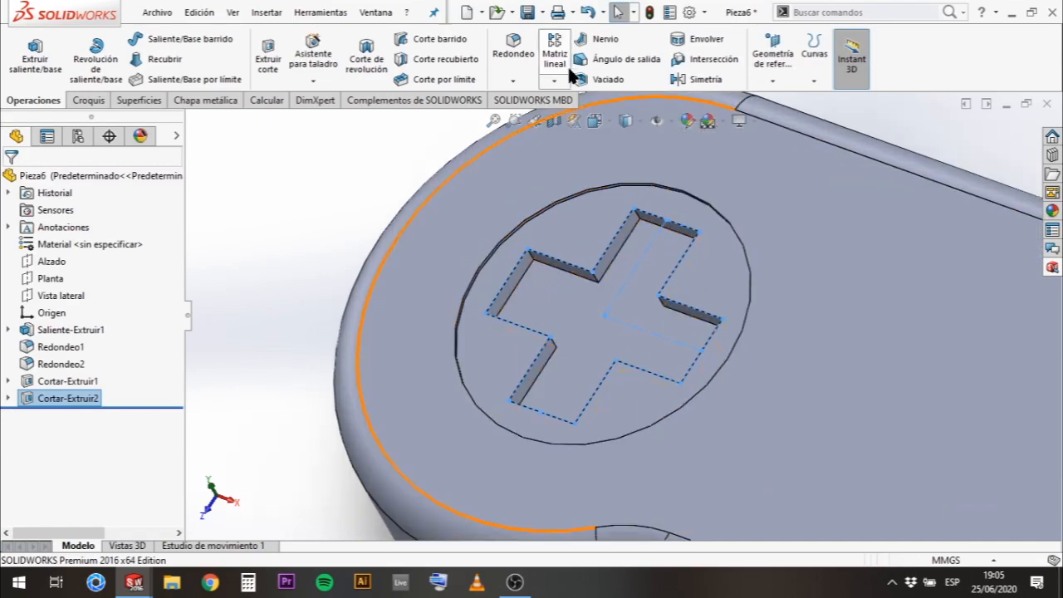
click(513, 50)
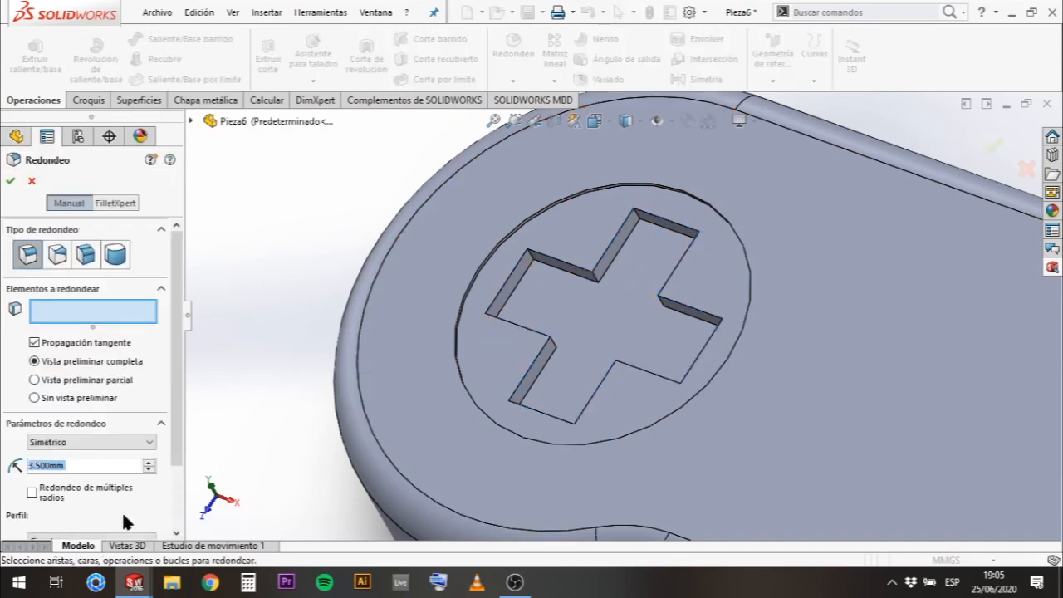
text(1)
key(Return)
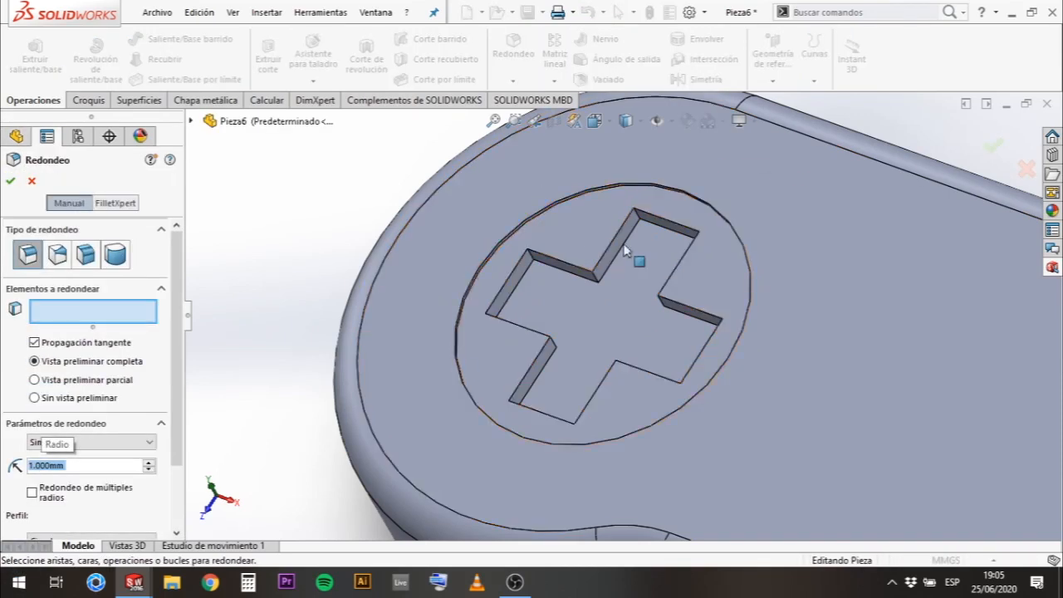
scroll(640, 216, down, 2)
scroll(641, 217, down, 2)
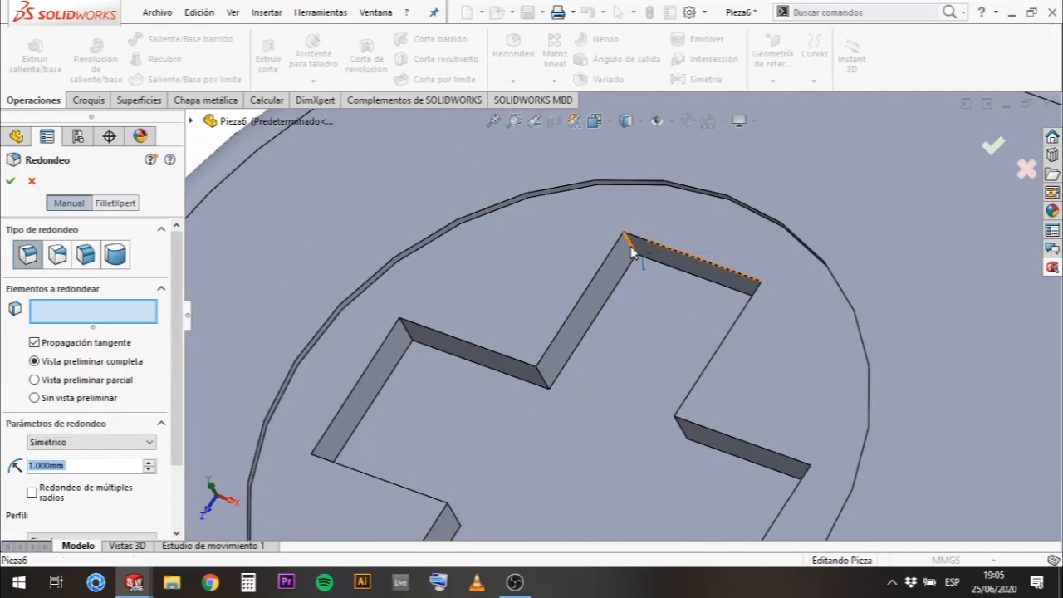
click(640, 243)
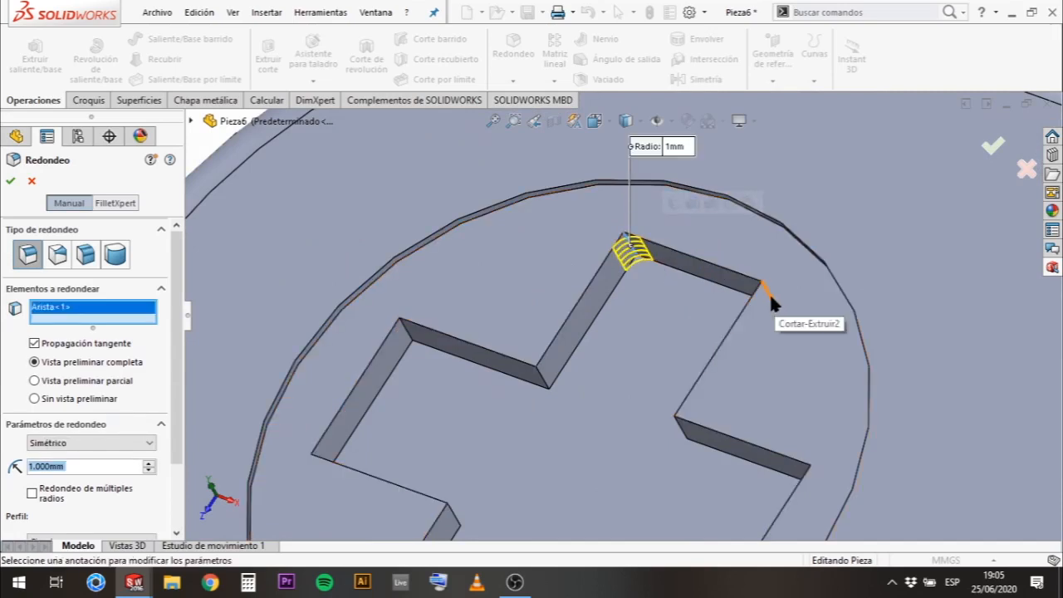
click(771, 302)
Add the two vertical end-corner edges of the pocket's right arm to the fillet, dropping the mistakenly picked face.
scroll(789, 399, up, 3)
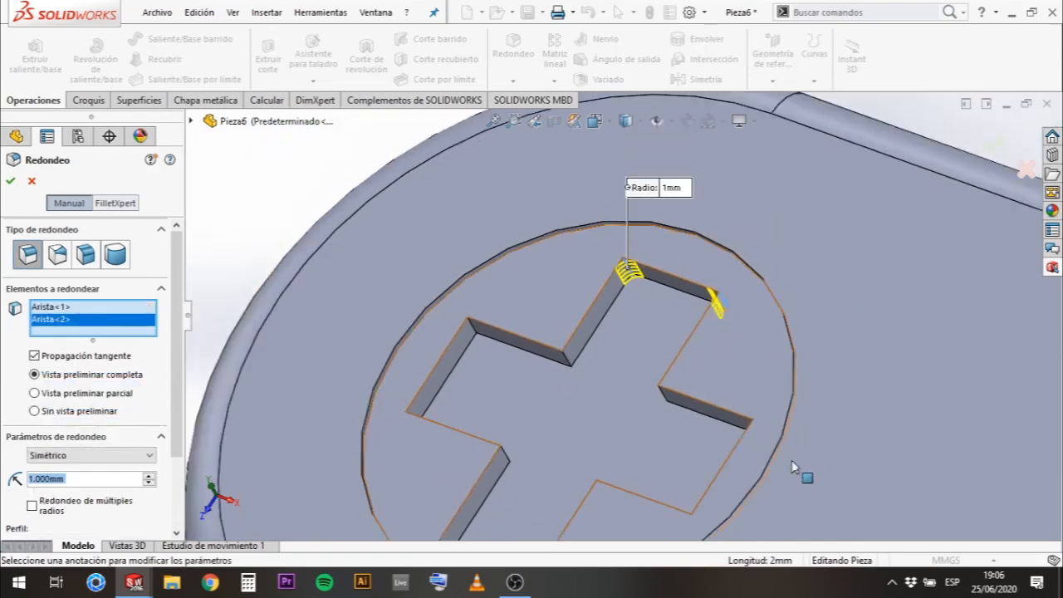
scroll(758, 418, down, 1)
click(753, 408)
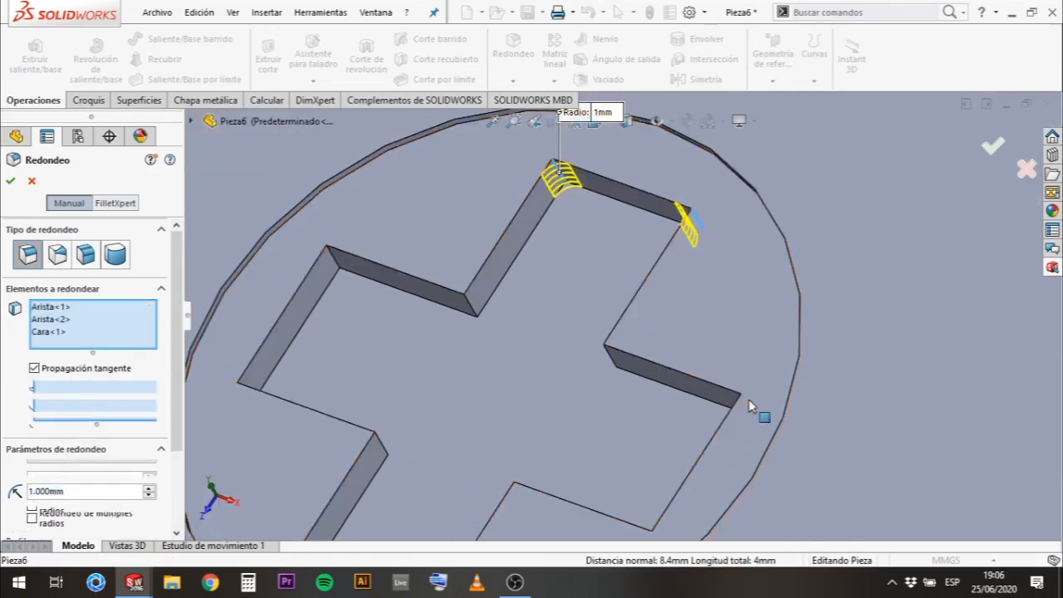
click(742, 317)
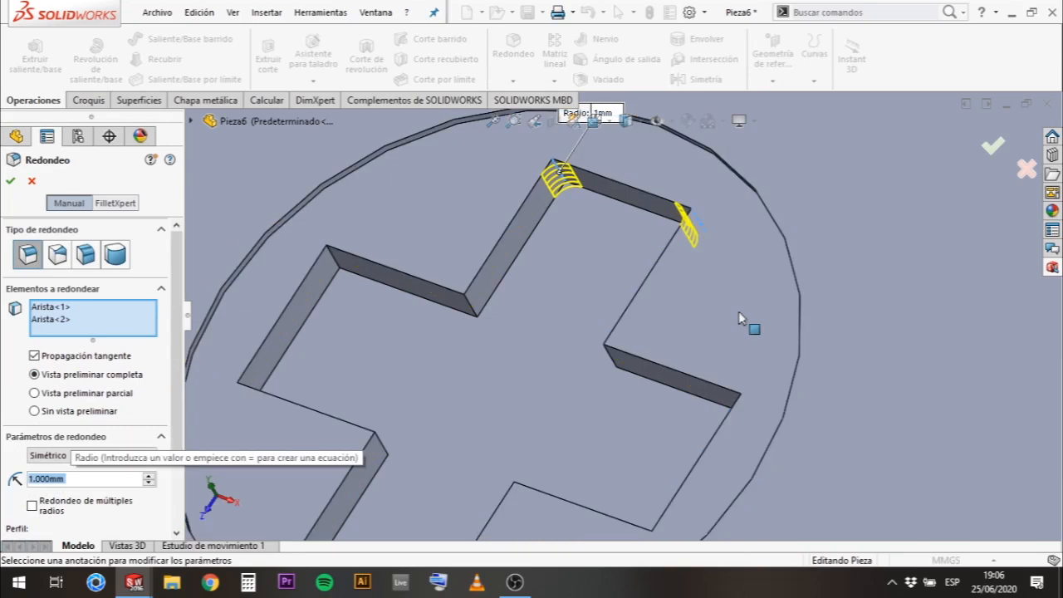
click(750, 413)
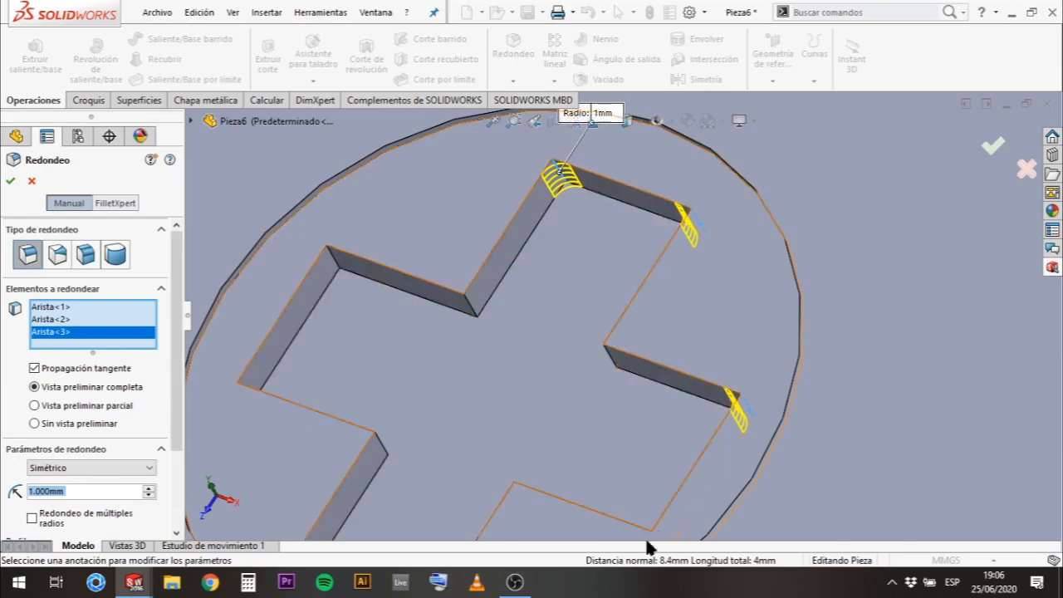
scroll(653, 532, down, 2)
scroll(652, 515, up, 3)
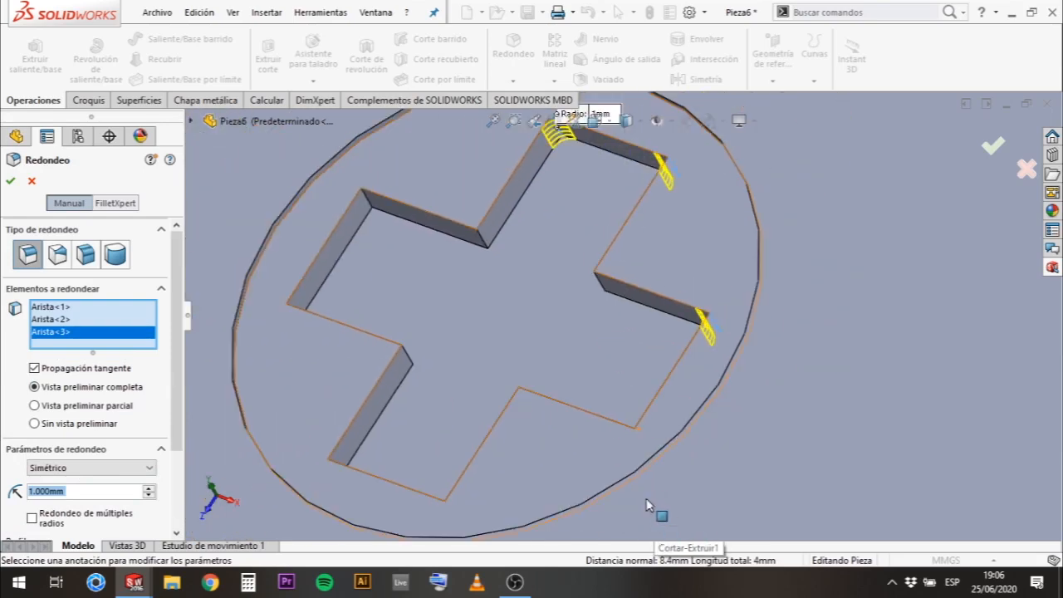
click(638, 438)
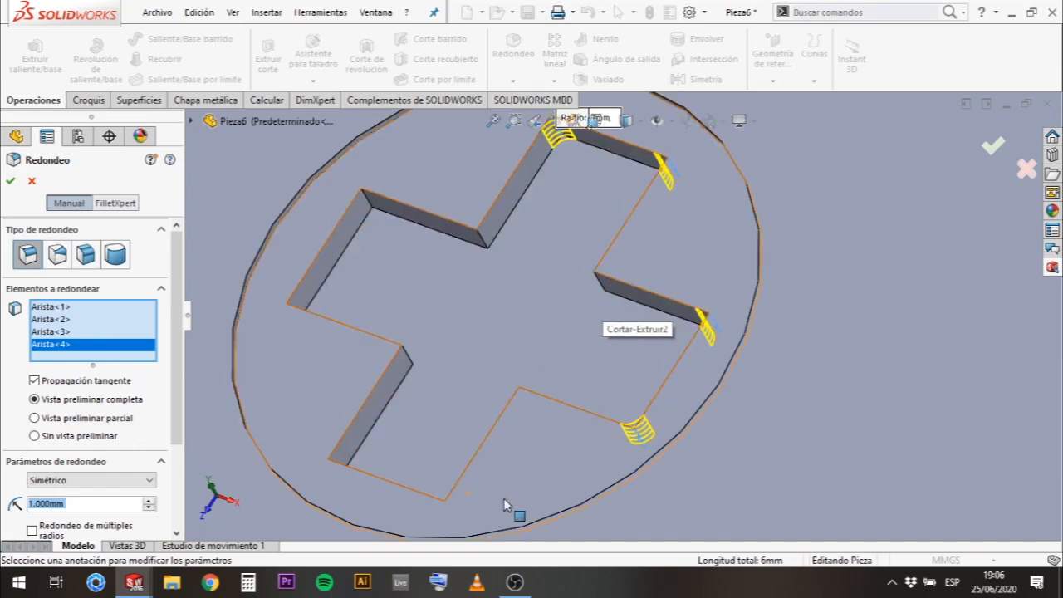
Add the vertical end-corner edges of the pocket's lower and left arms and apply the fillet.
click(451, 515)
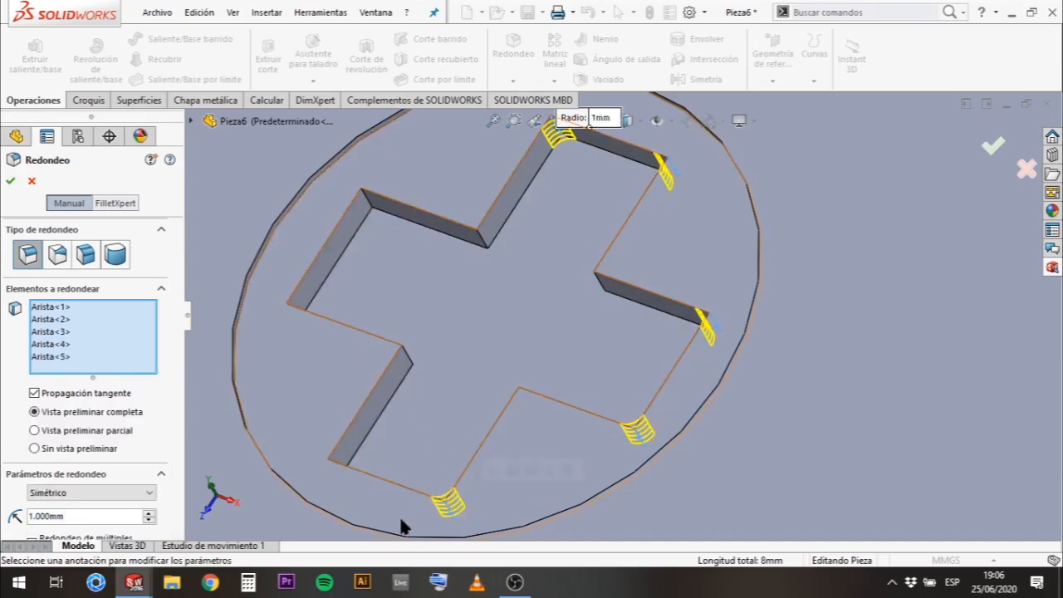
click(337, 470)
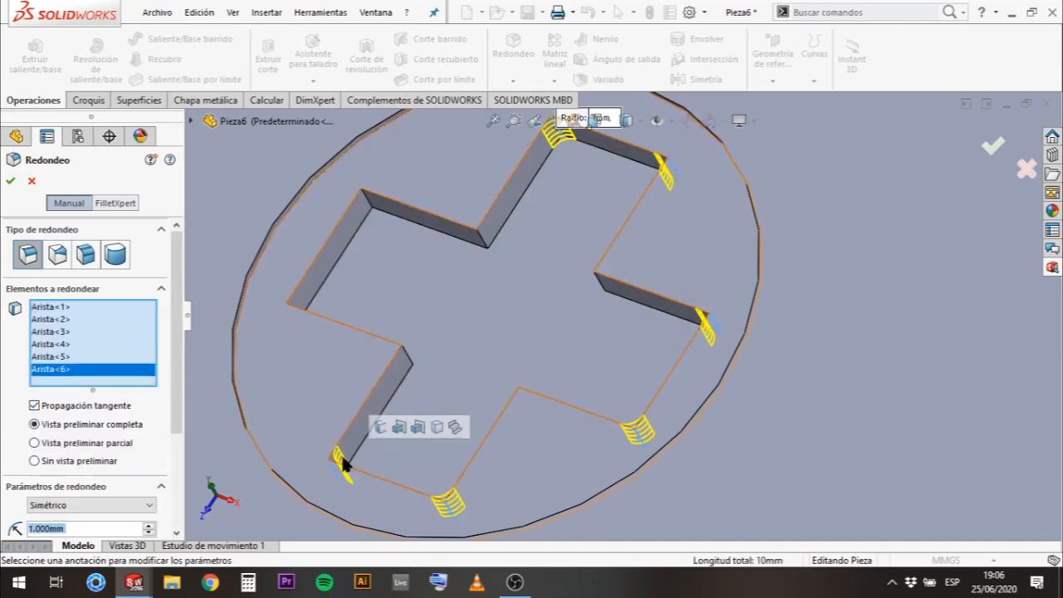
click(293, 314)
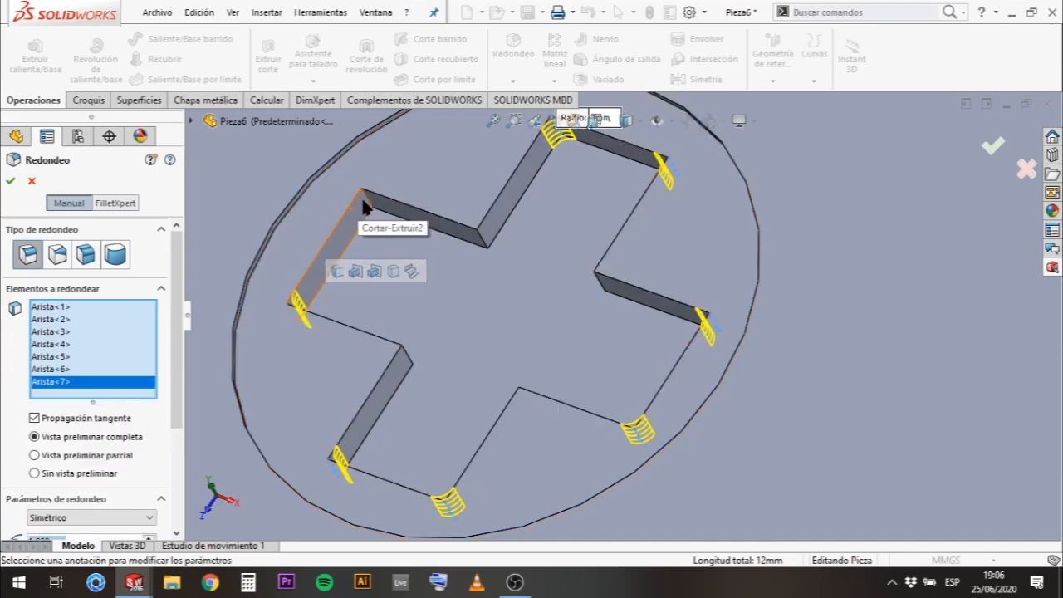
click(346, 226)
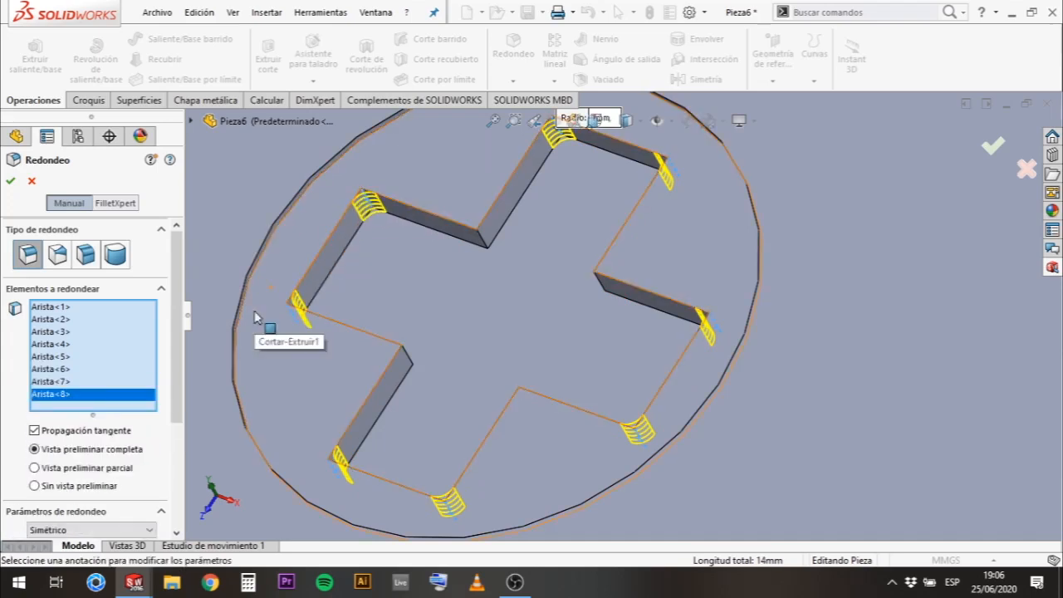
click(10, 180)
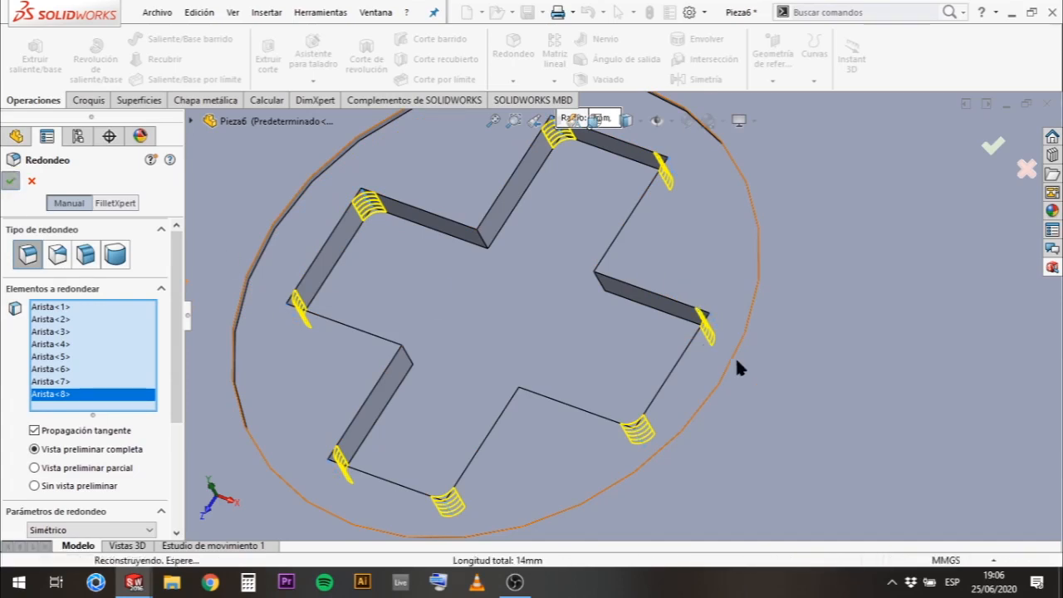
Start a new sketch on the floor of the cross pocket.
click(557, 326)
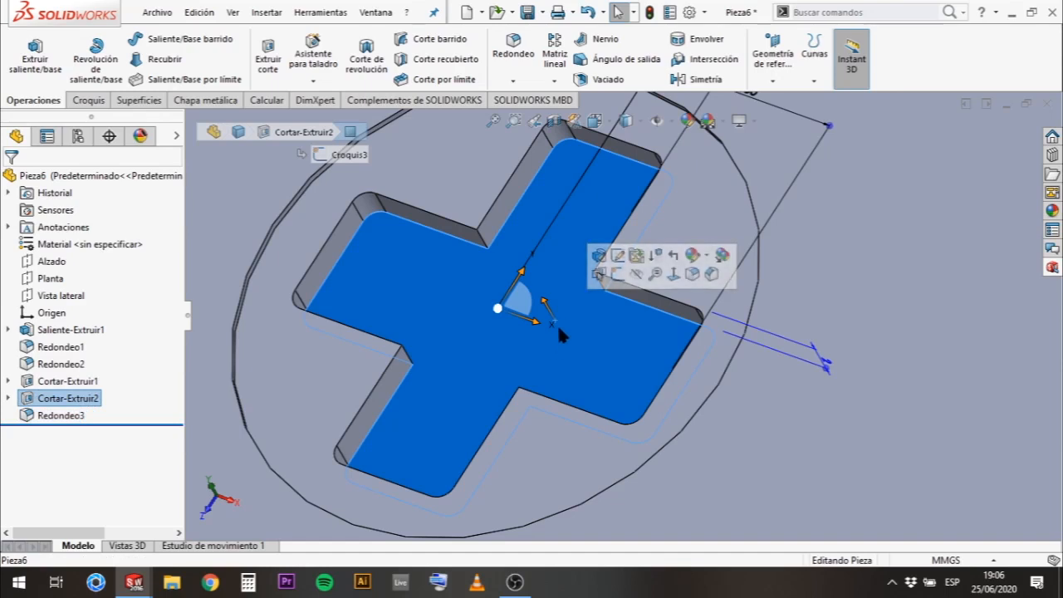
click(617, 274)
scroll(493, 316, down, 5)
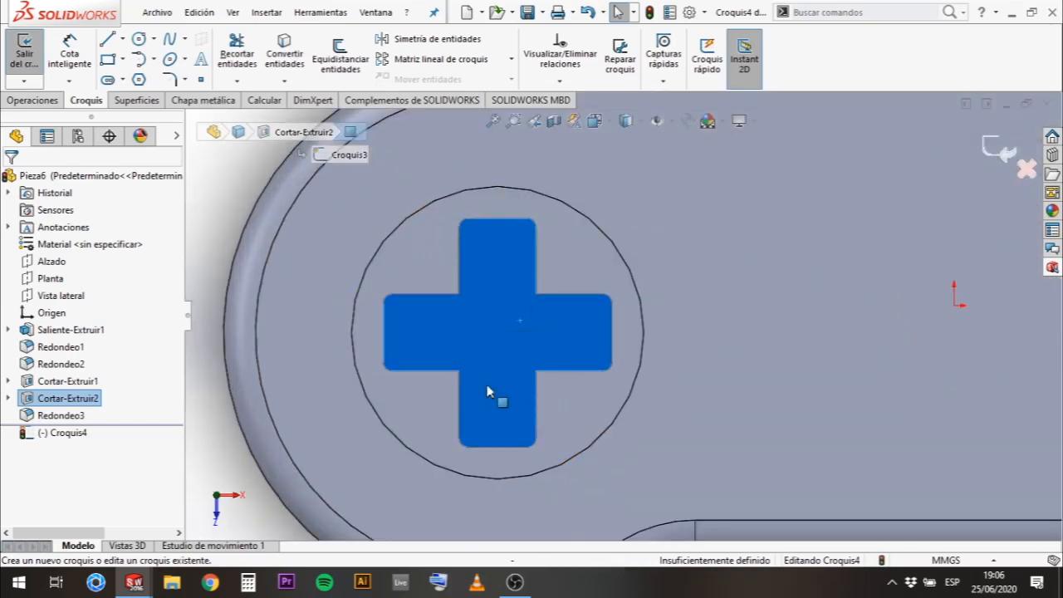
middle_drag(471, 362, 491, 310)
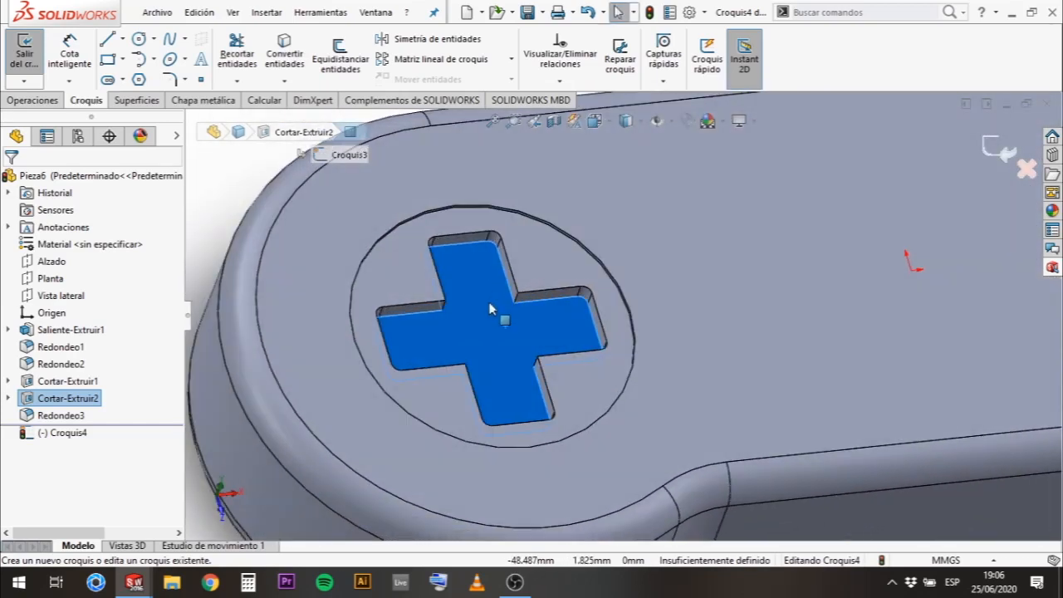
scroll(493, 309, down, 2)
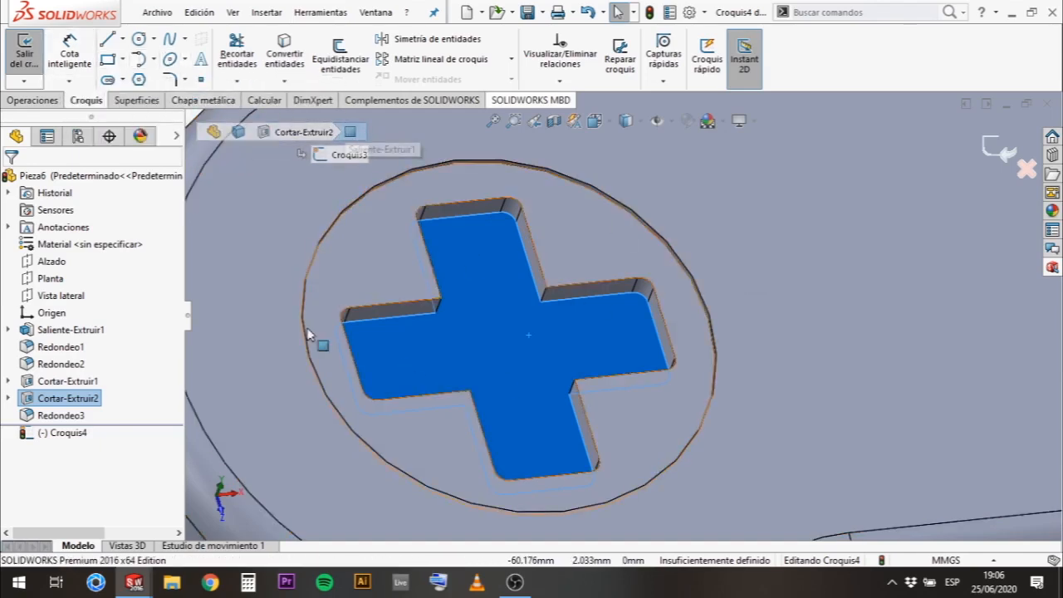
Offset the pocket floor's outline inward by 0.3 mm, trying 0.2 mm and 0.4 mm first.
click(185, 80)
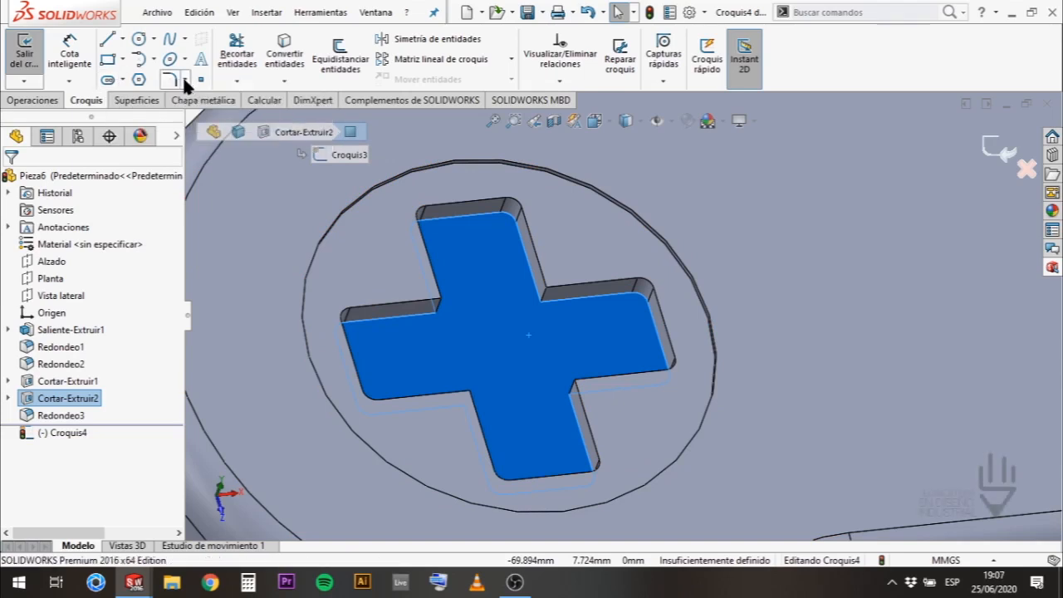
click(352, 62)
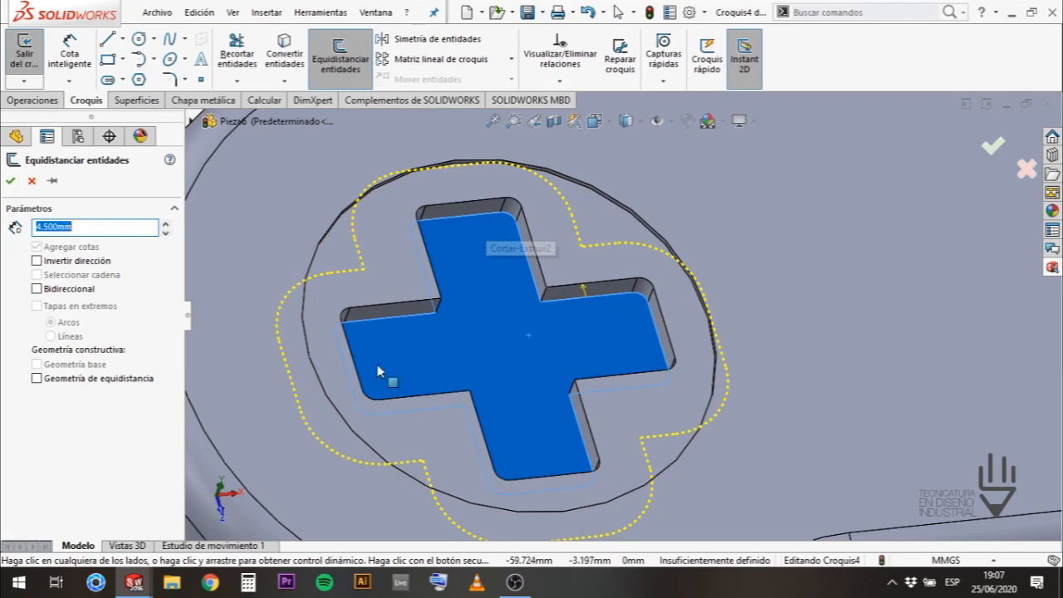
click(74, 261)
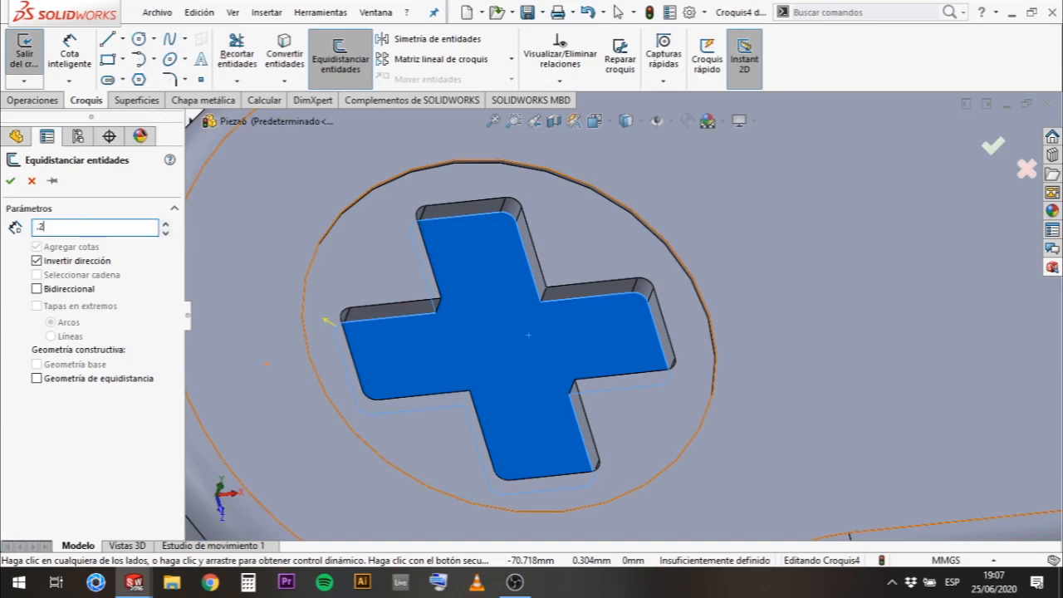
key(Return)
text(.4)
key(Return)
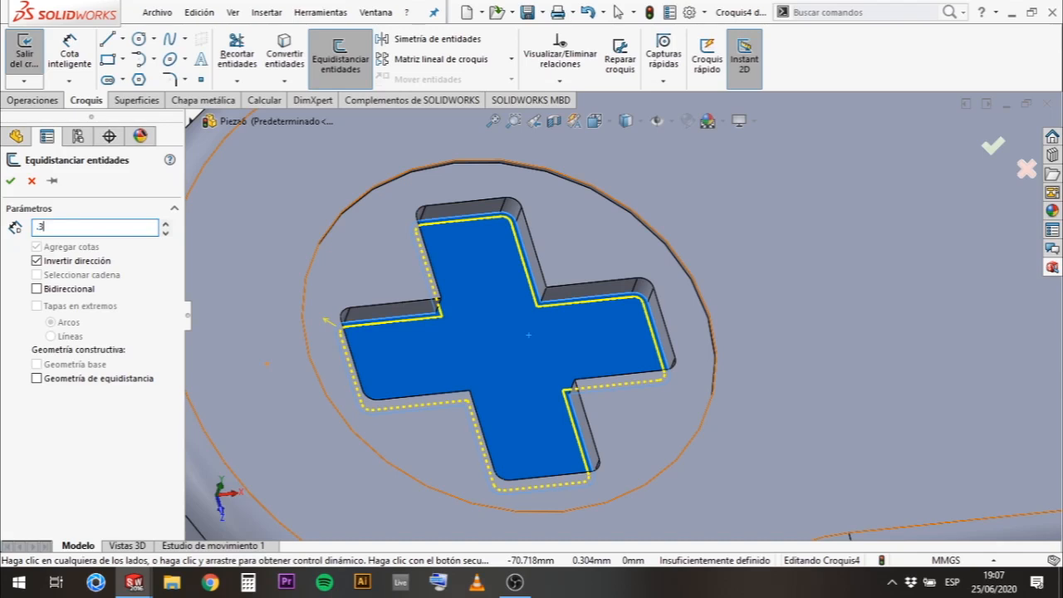
text(.3)
key(Return)
click(10, 181)
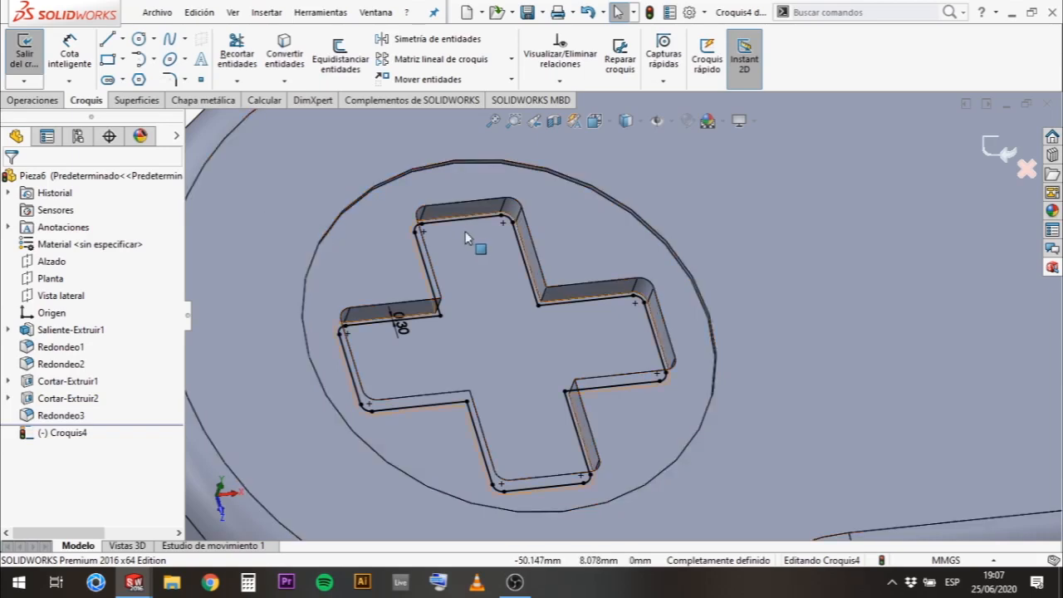
Extrude the offset cross outline 4 mm upward from the pocket floor, merged with the body.
middle_drag(460, 301, 30, 132)
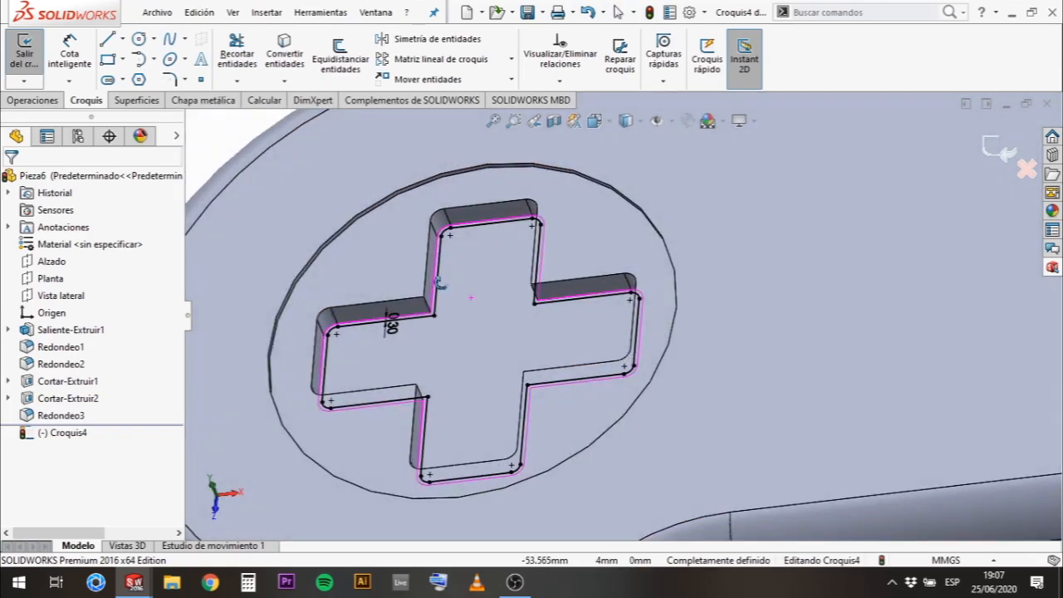
click(40, 101)
click(50, 60)
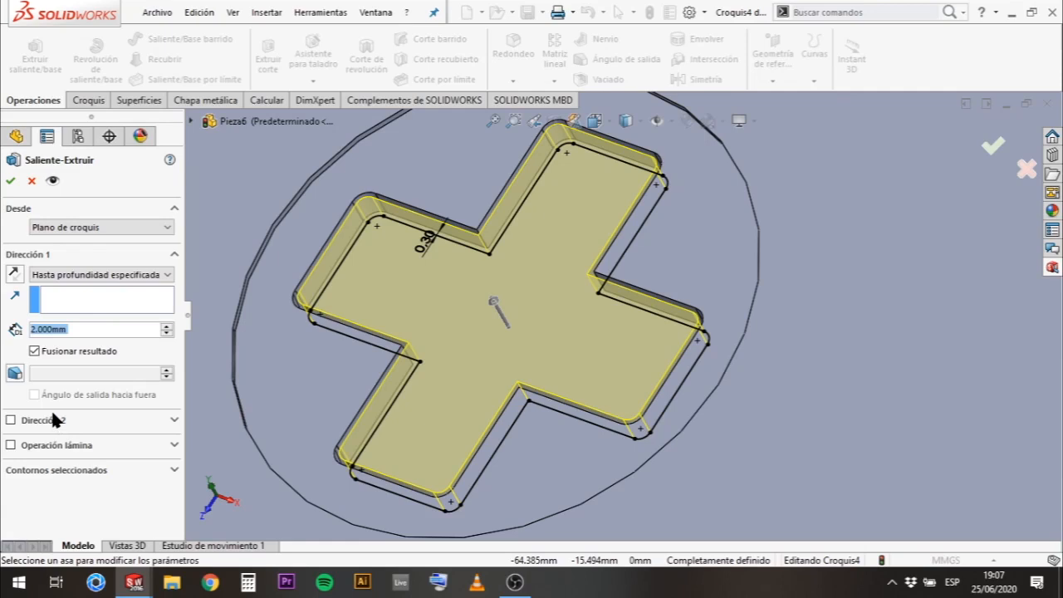
text(4)
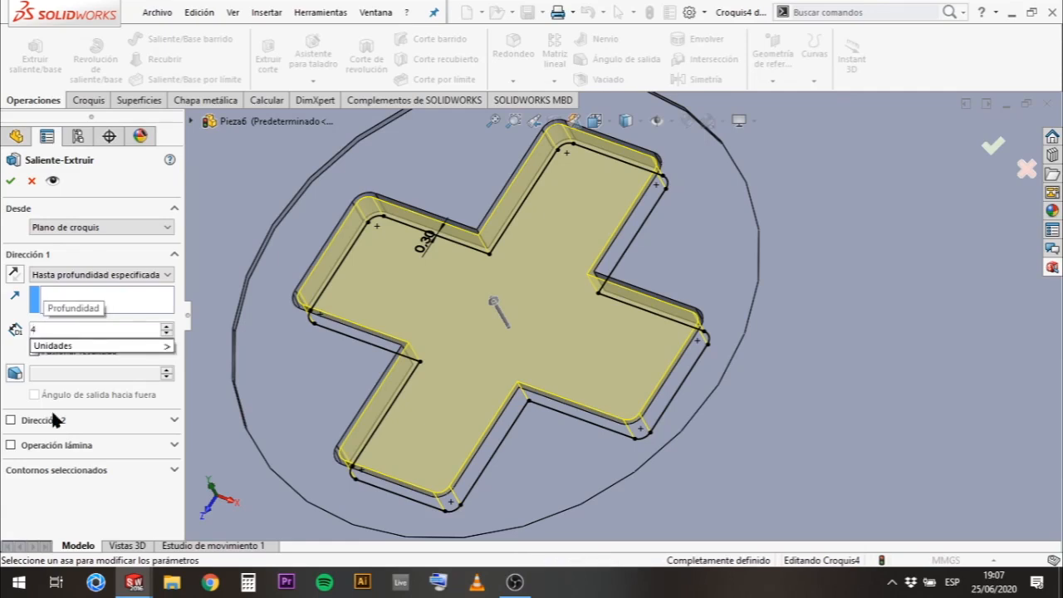
key(Return)
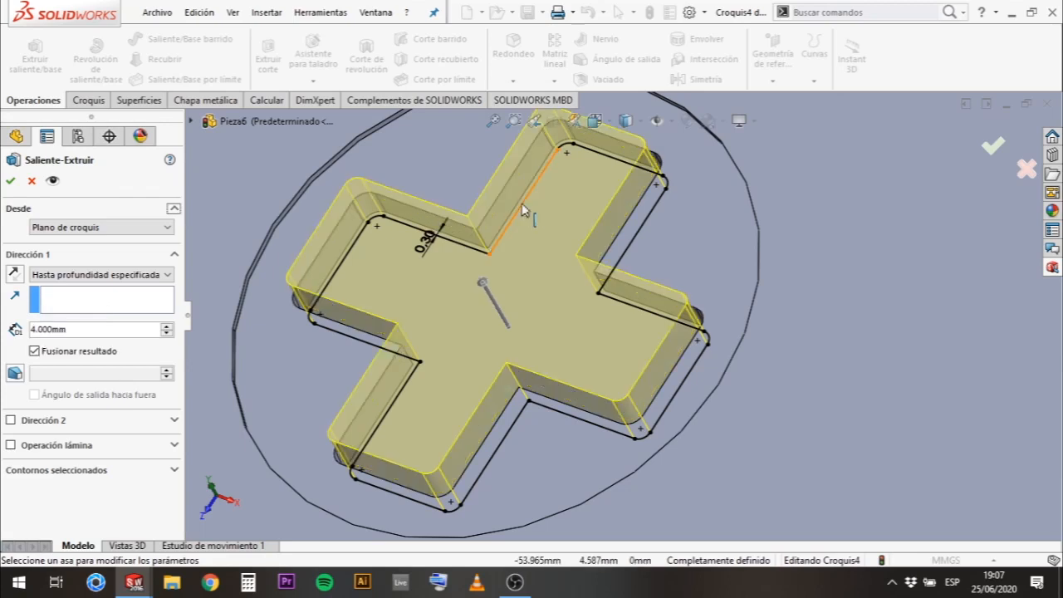
middle_drag(661, 378, 665, 309)
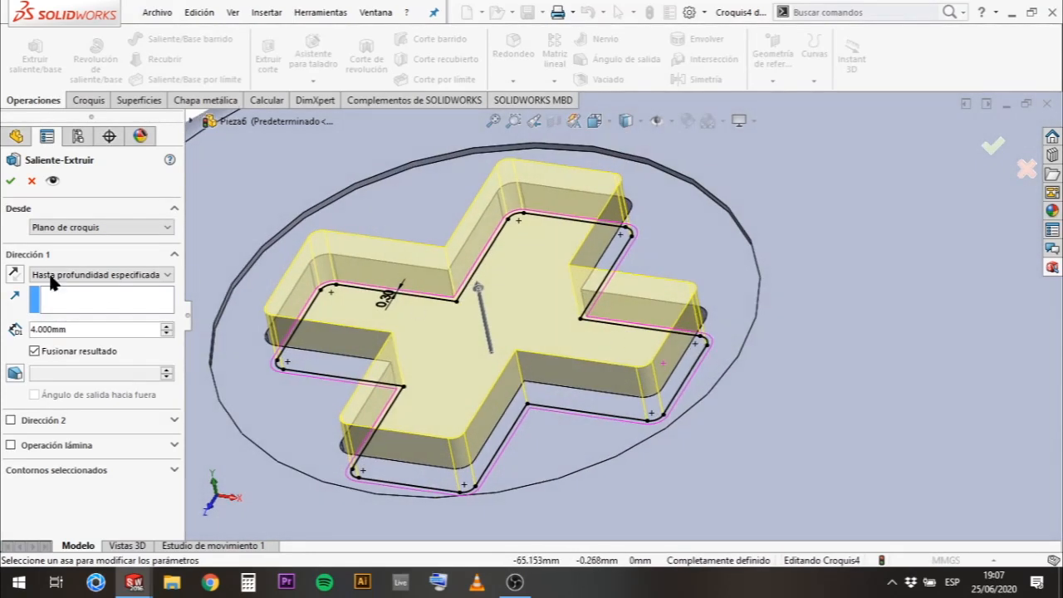
click(11, 180)
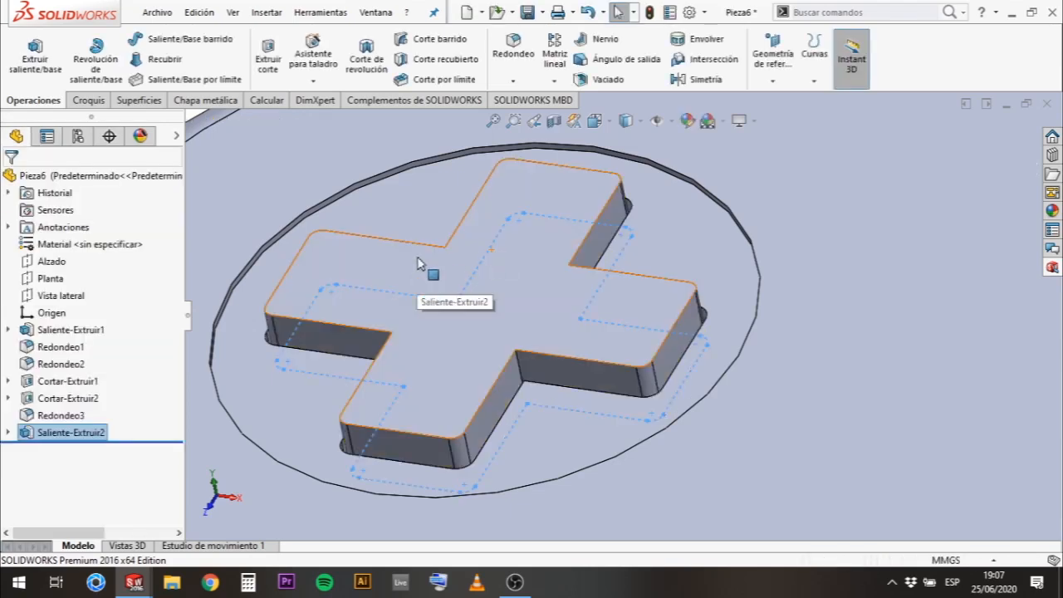
Change the raised cross's outline offset from the pocket walls to 0.4 mm.
middle_drag(482, 241, 414, 367)
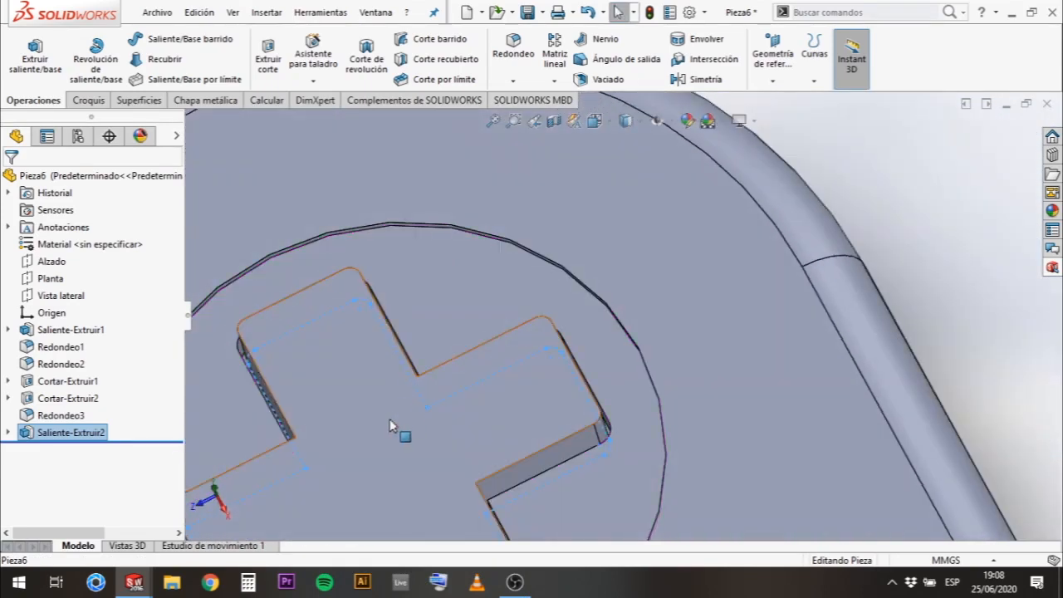
click(391, 424)
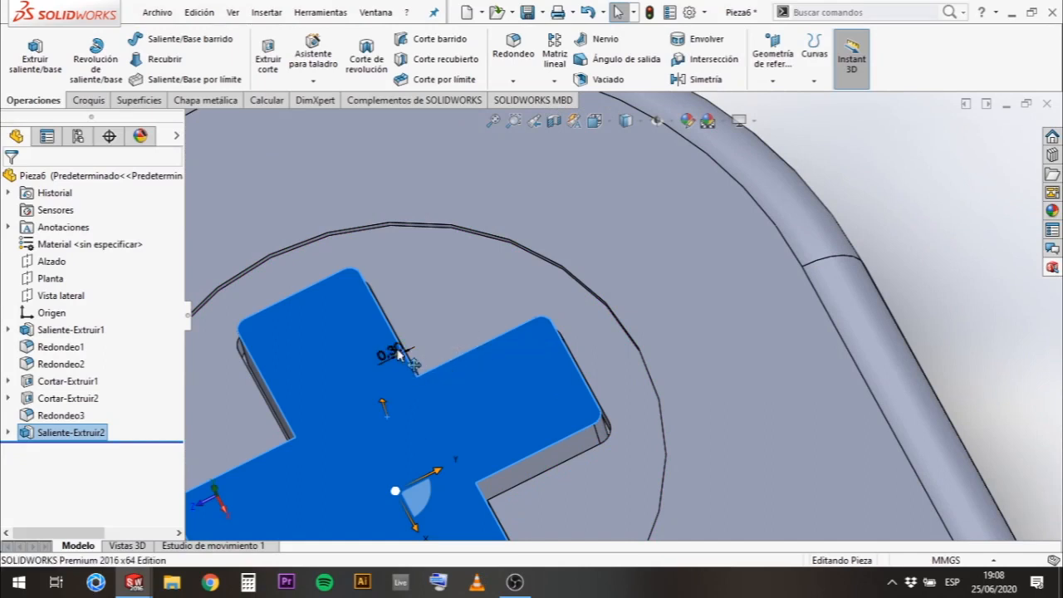
middle_drag(383, 354, 423, 345)
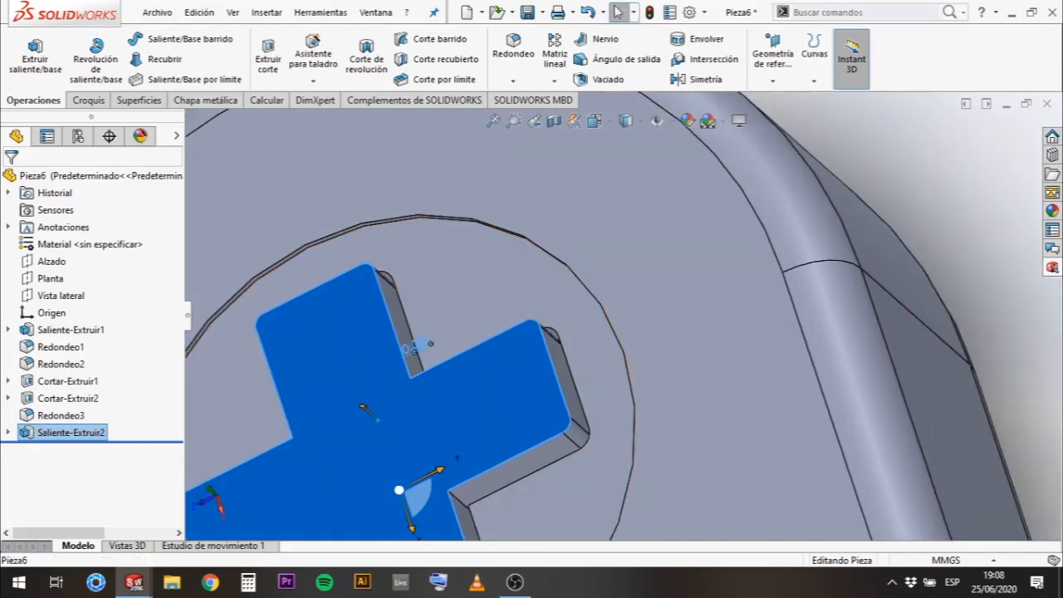
click(422, 343)
text(.4)
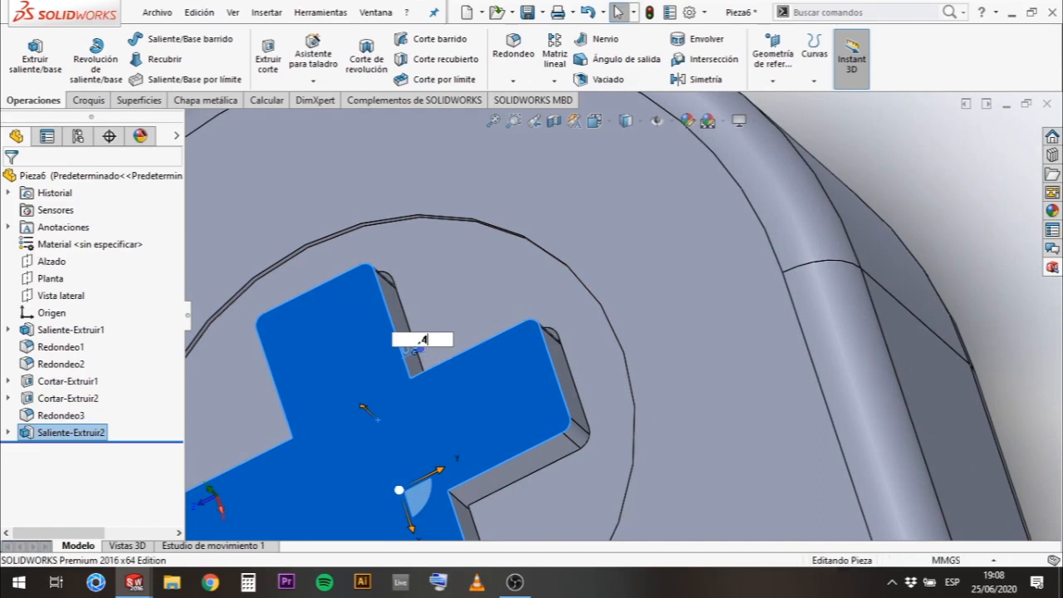
key(Return)
middle_drag(468, 443, 681, 379)
scroll(495, 407, up, 4)
scroll(561, 395, up, 1)
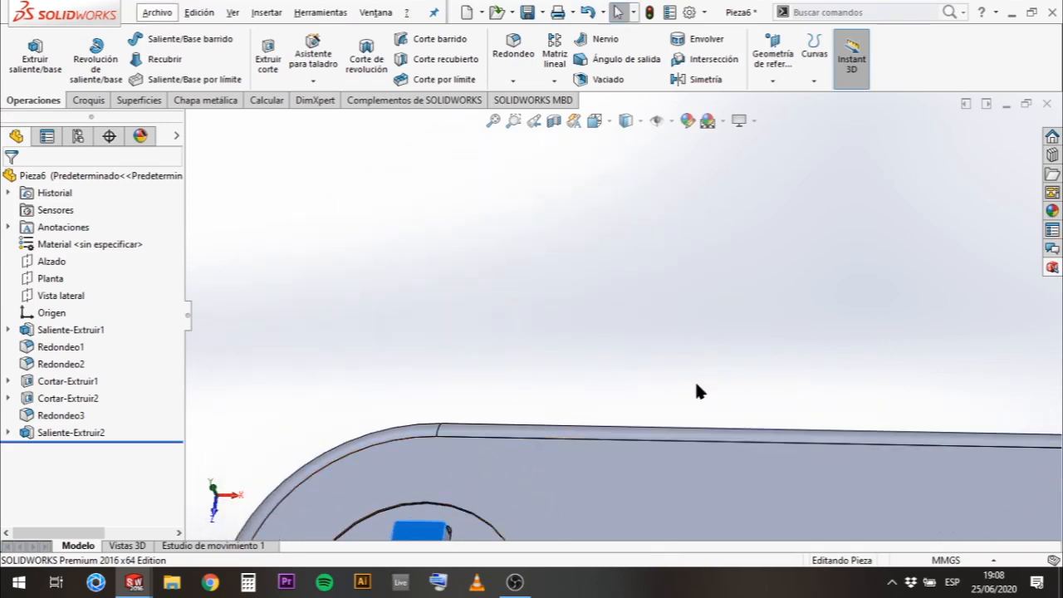
ctrl+middle_drag(688, 441, 772, 191)
scroll(493, 292, down, 2)
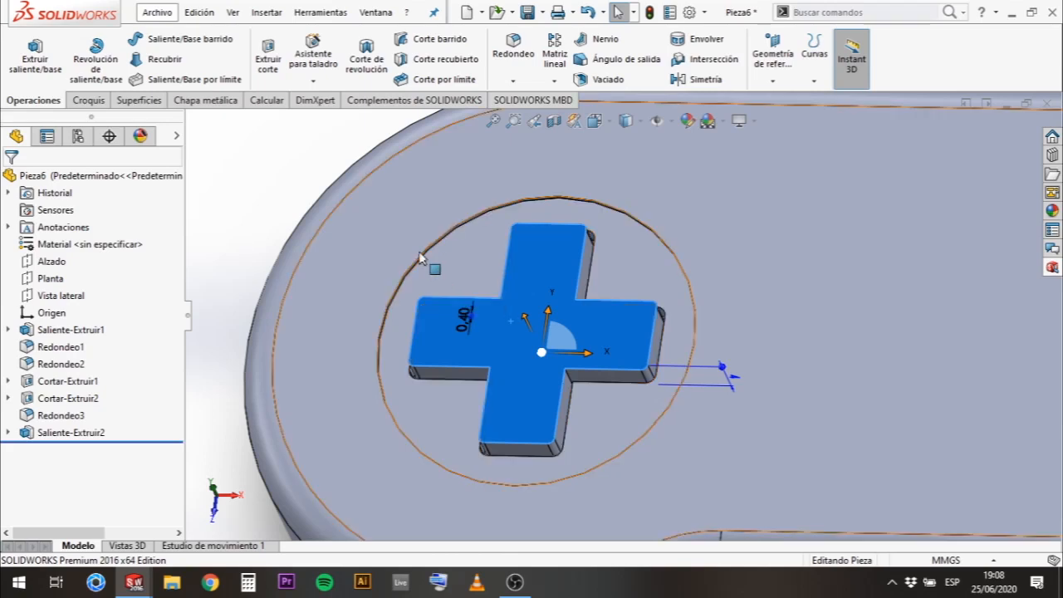
click(262, 214)
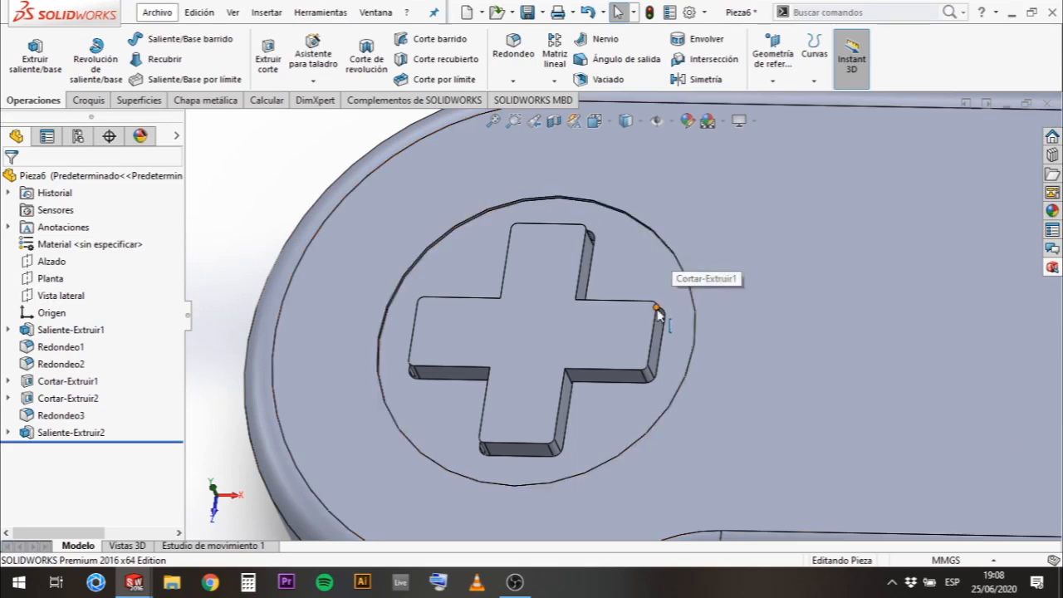
Create a reference mid-plane between the two opposite long side faces of the cross's right arm.
ctrl+middle_drag(660, 309, 596, 300)
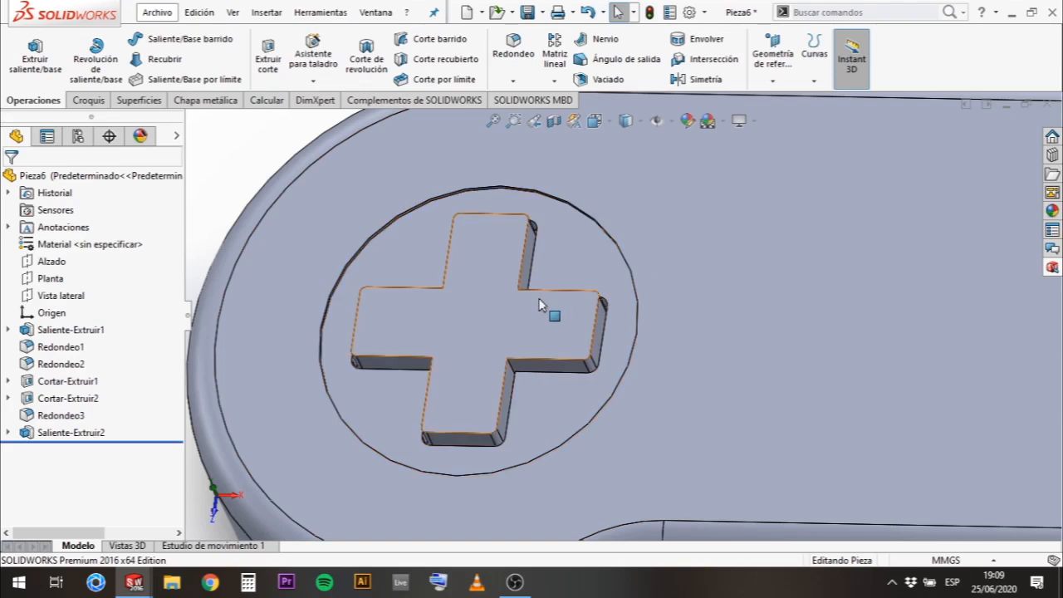
middle_drag(567, 347, 560, 385)
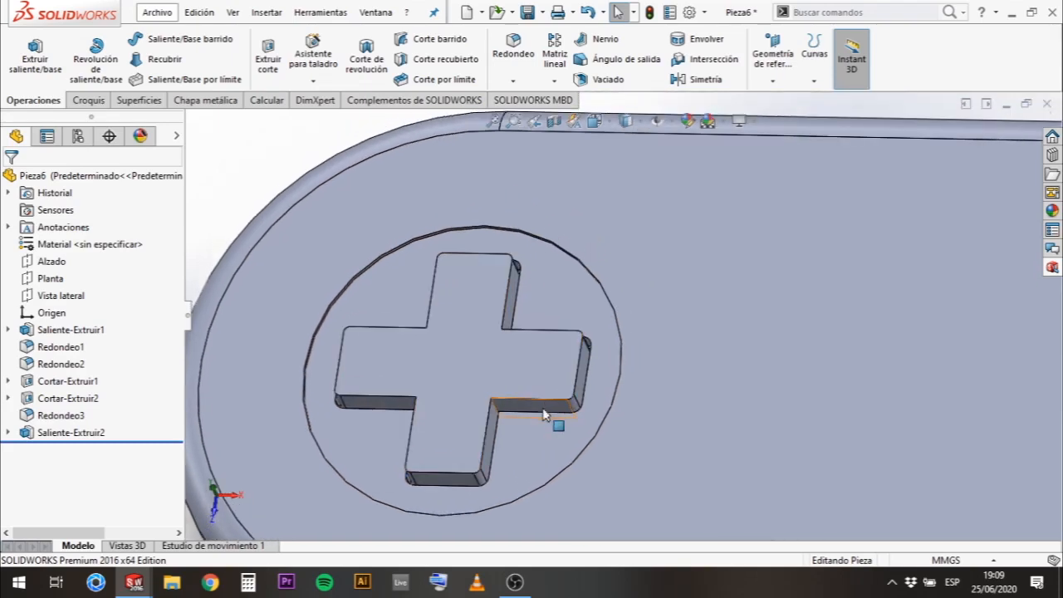
click(545, 415)
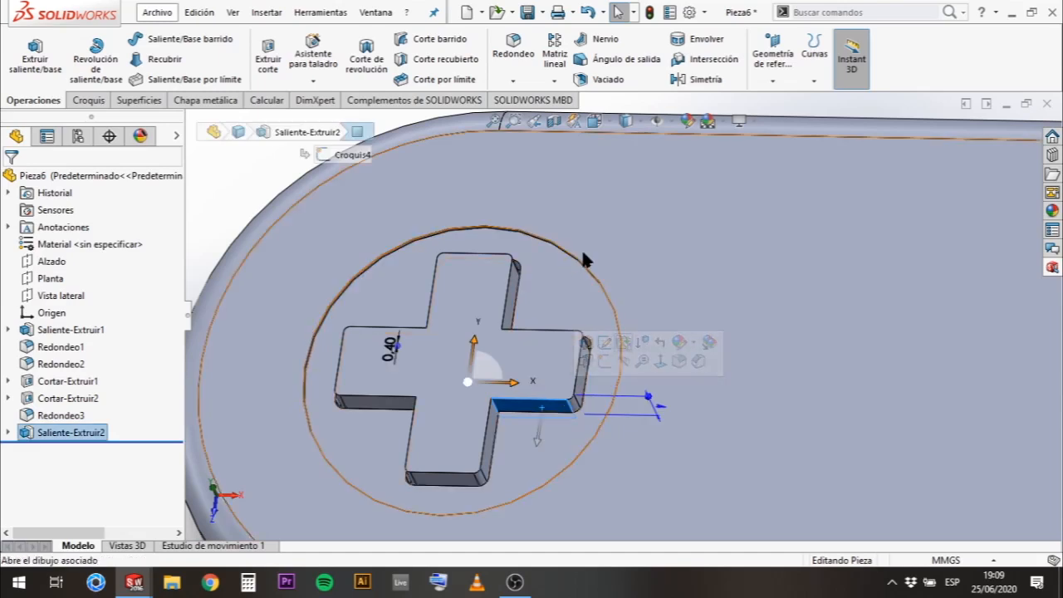
middle_drag(587, 251, 549, 430)
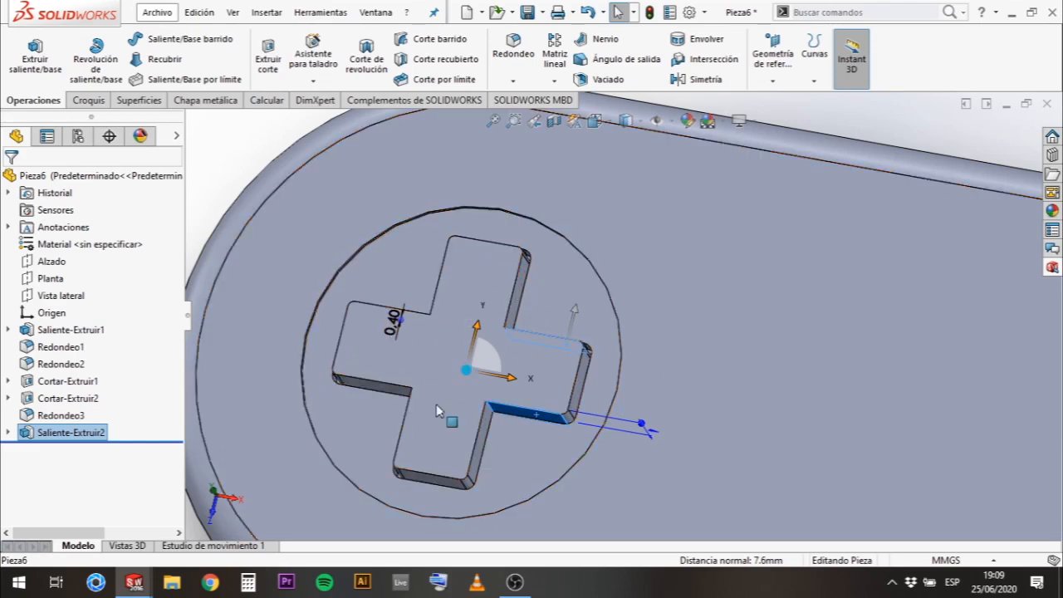
click(784, 70)
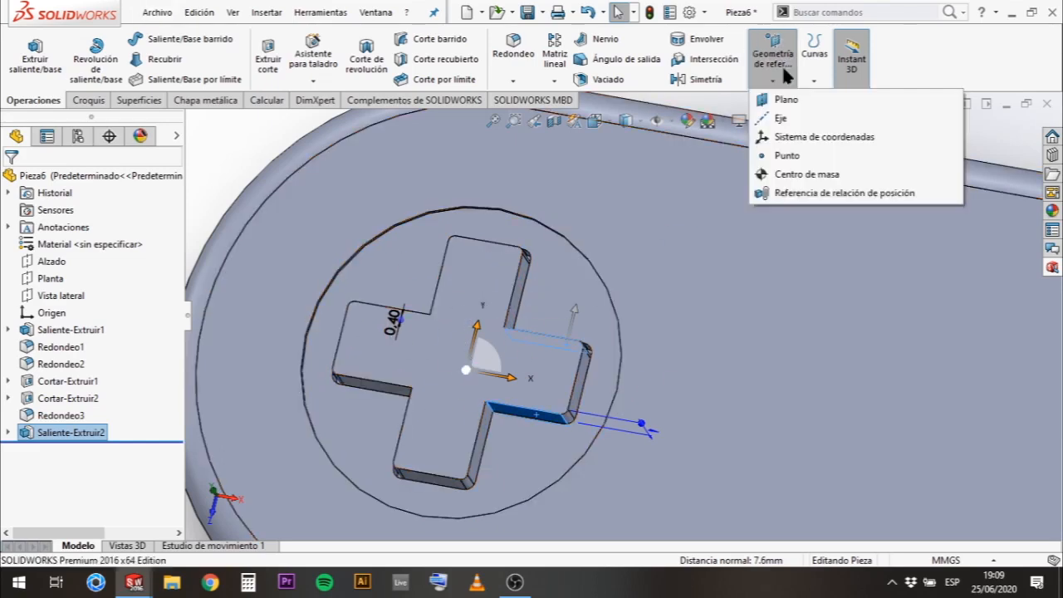
click(786, 99)
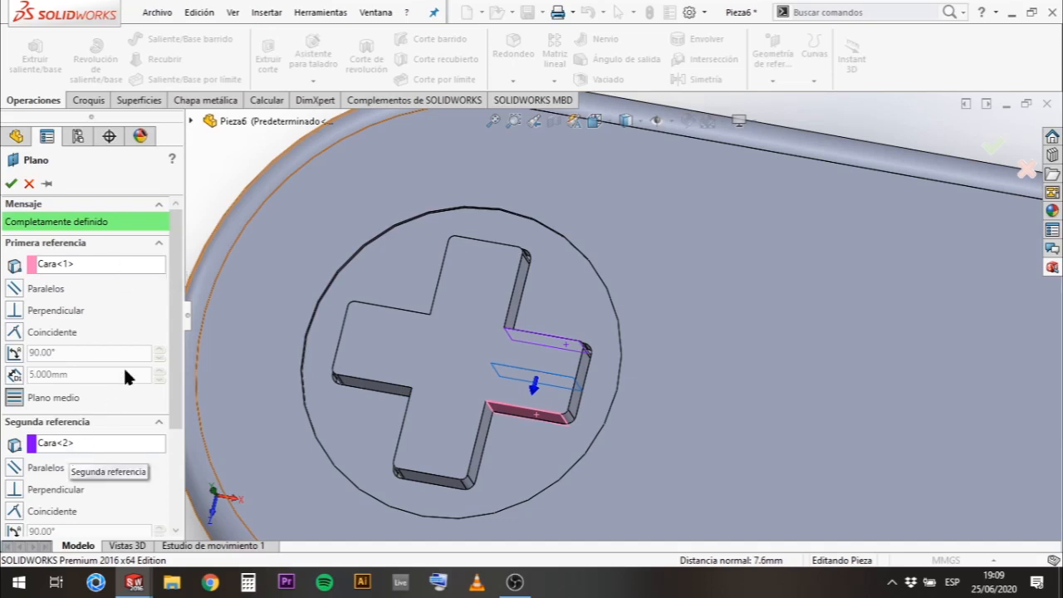
scroll(164, 436, down, 3)
drag(174, 411, 184, 208)
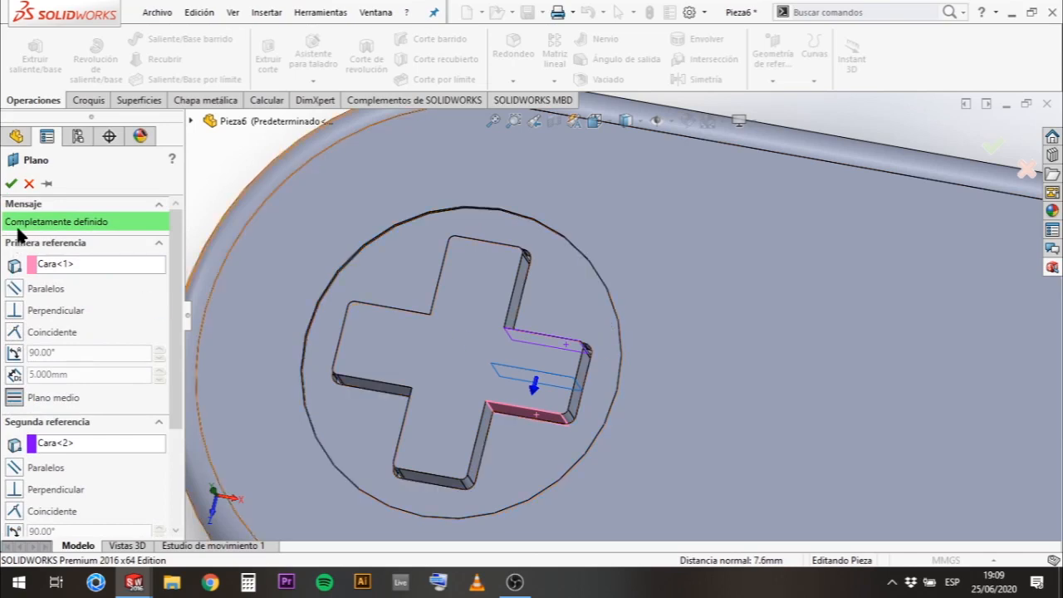
click(11, 183)
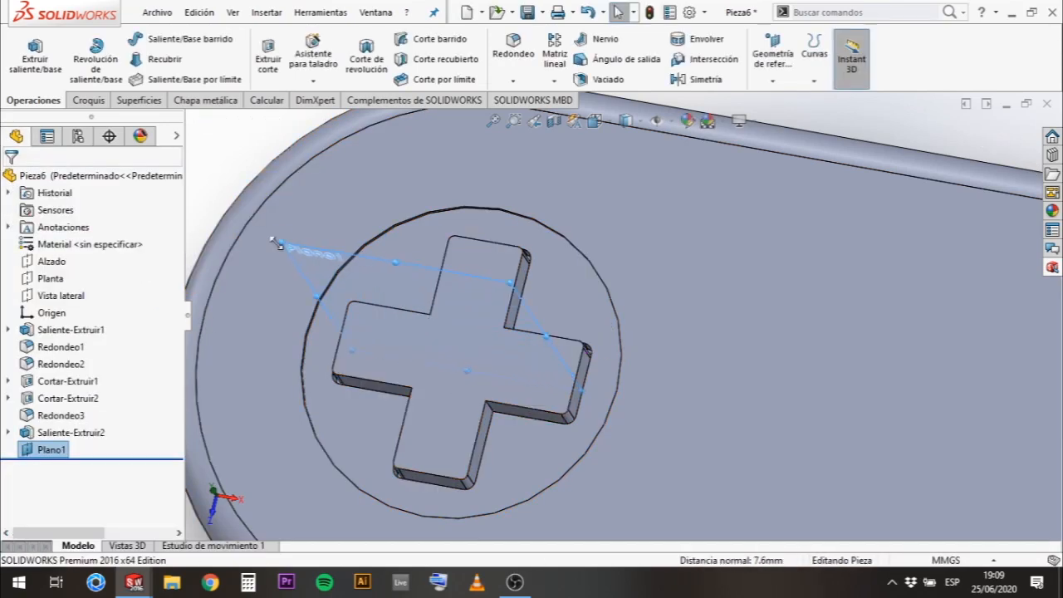
Resize the displayed border of the mid-plane so it spans the cross and stands above the body.
click(490, 366)
click(492, 260)
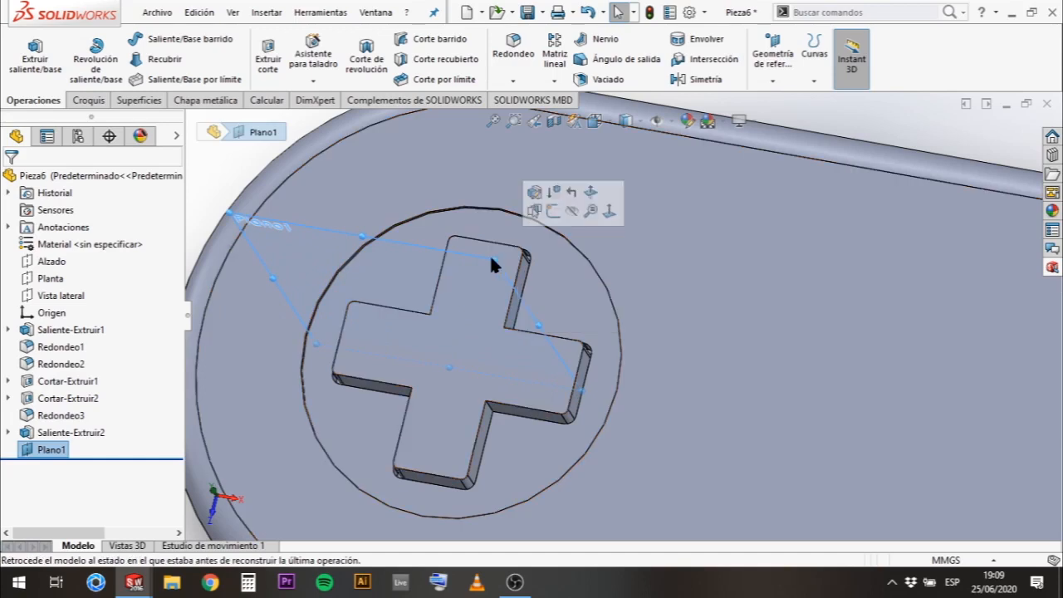
middle_drag(479, 410, 496, 362)
drag(569, 191, 587, 239)
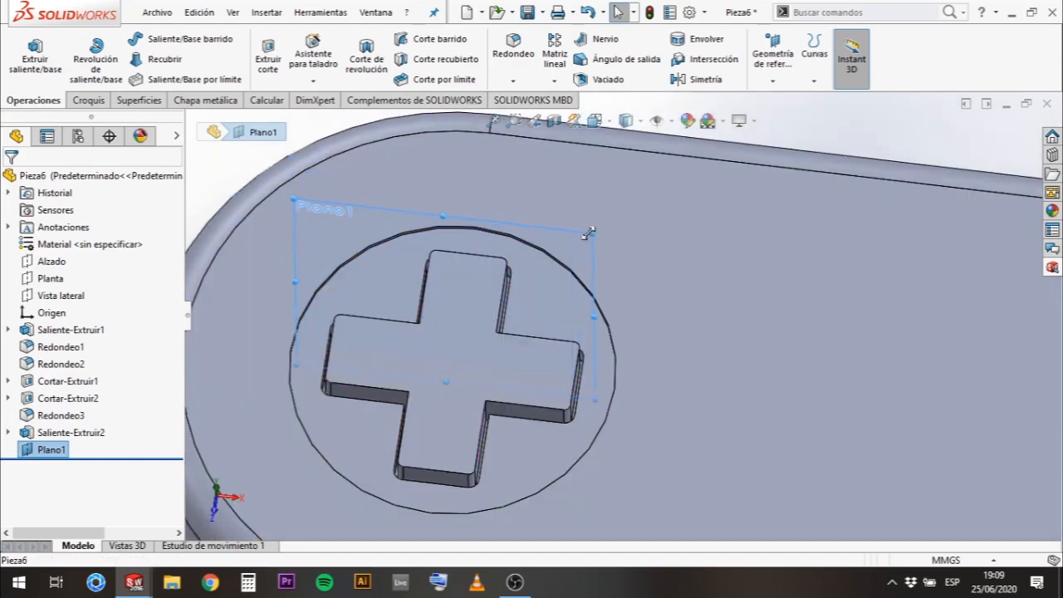
middle_drag(612, 245, 543, 238)
drag(508, 170, 507, 218)
middle_drag(518, 423, 506, 209)
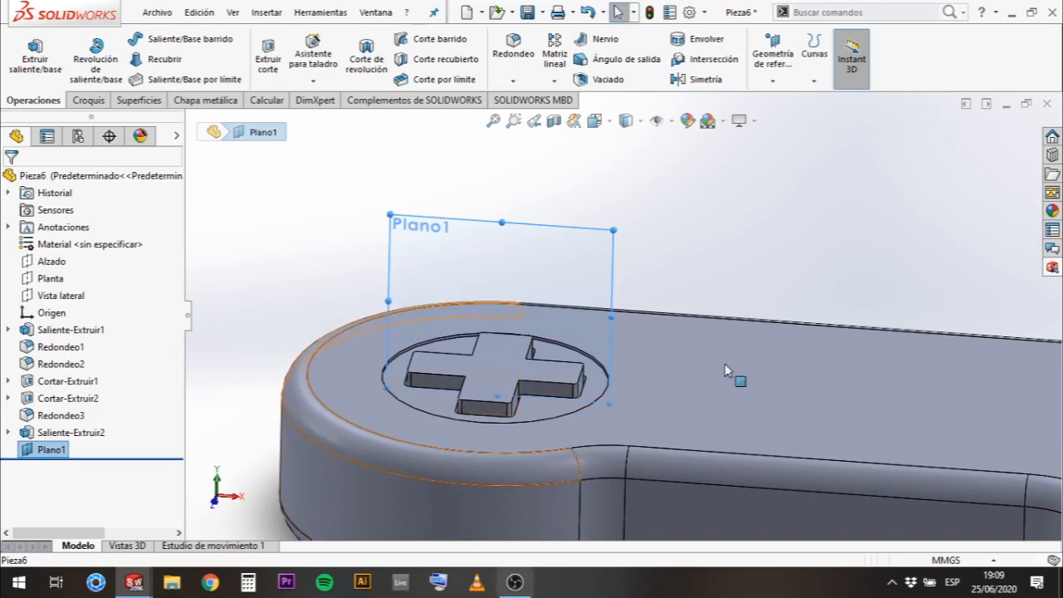
scroll(474, 373, down, 2)
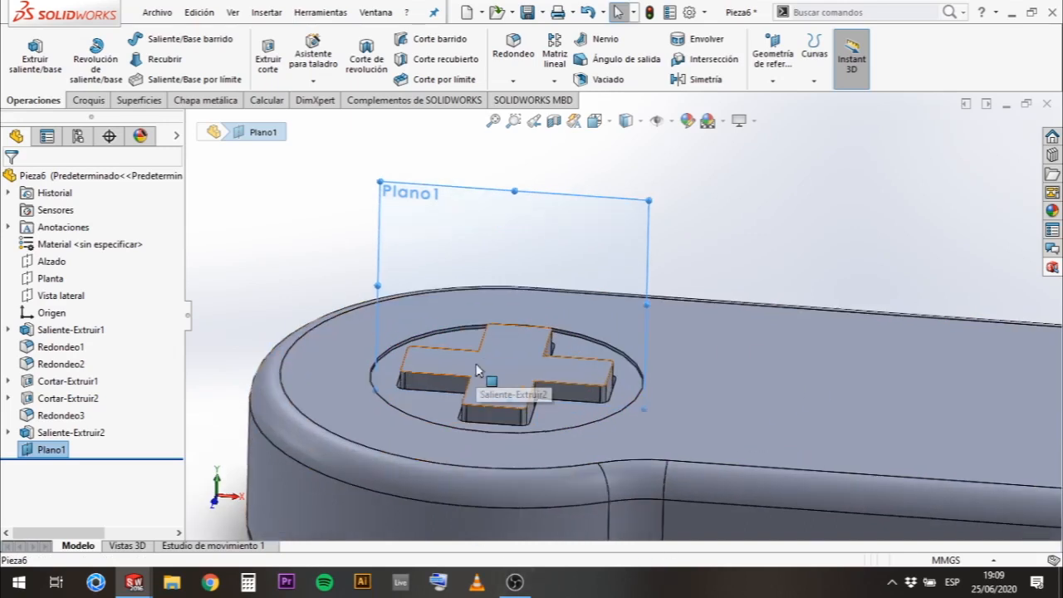
Start a new sketch on the mid-plane through the cross.
click(743, 242)
click(416, 190)
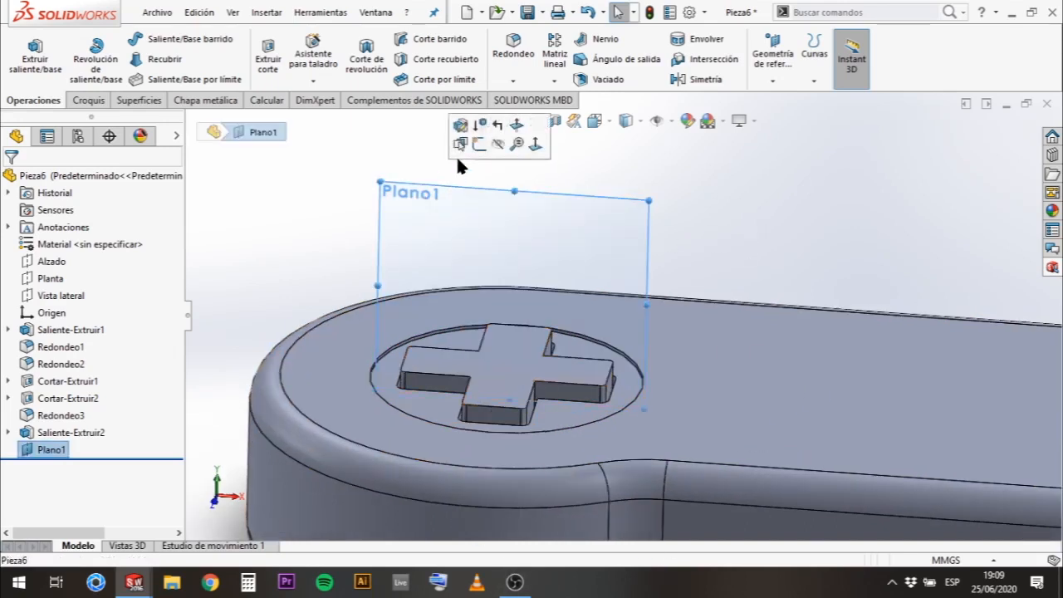
click(481, 145)
scroll(488, 274, down, 3)
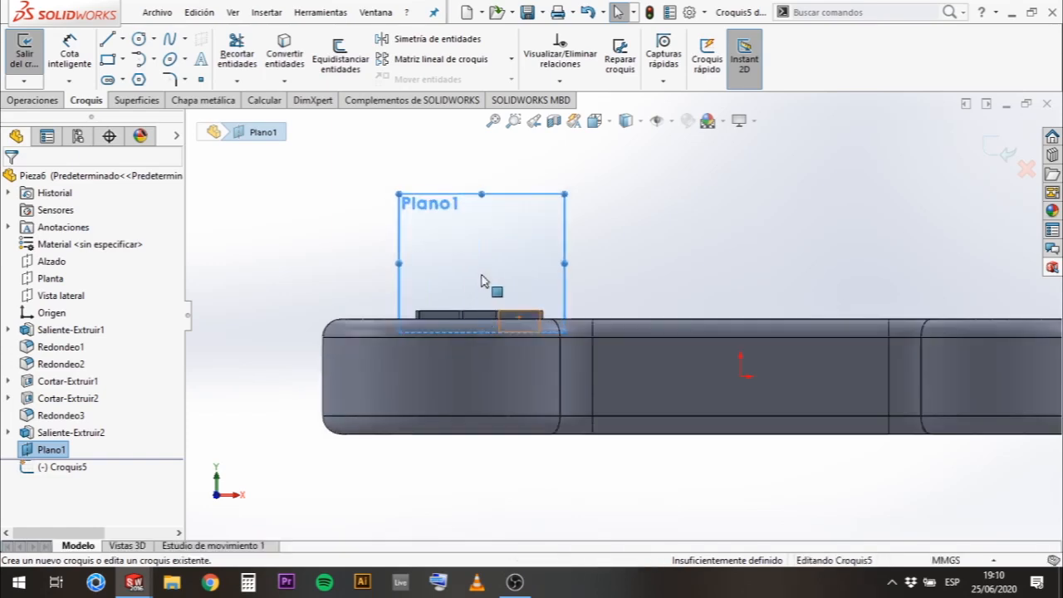
scroll(532, 243, down, 2)
scroll(552, 238, up, 3)
scroll(622, 319, down, 4)
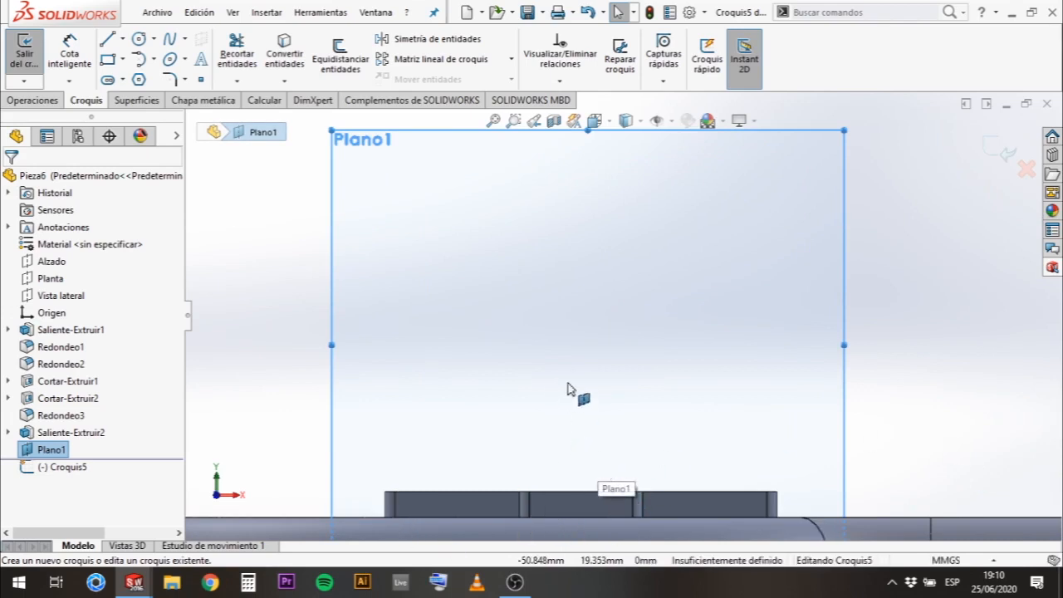
scroll(568, 390, up, 1)
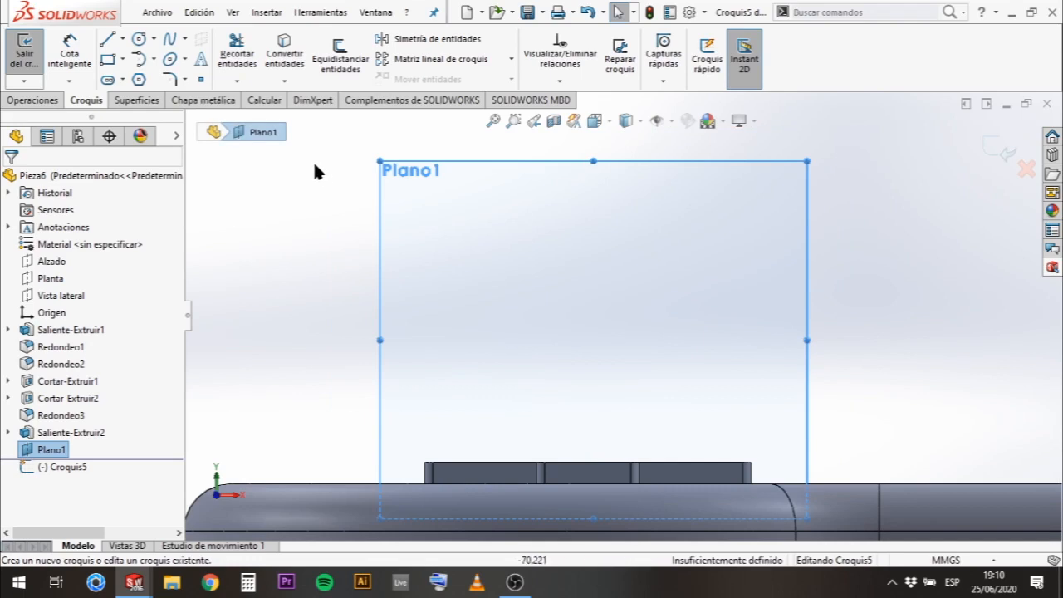
Start a three-point arc with its endpoints on the two outer upper corners of the cross's side profile.
click(154, 60)
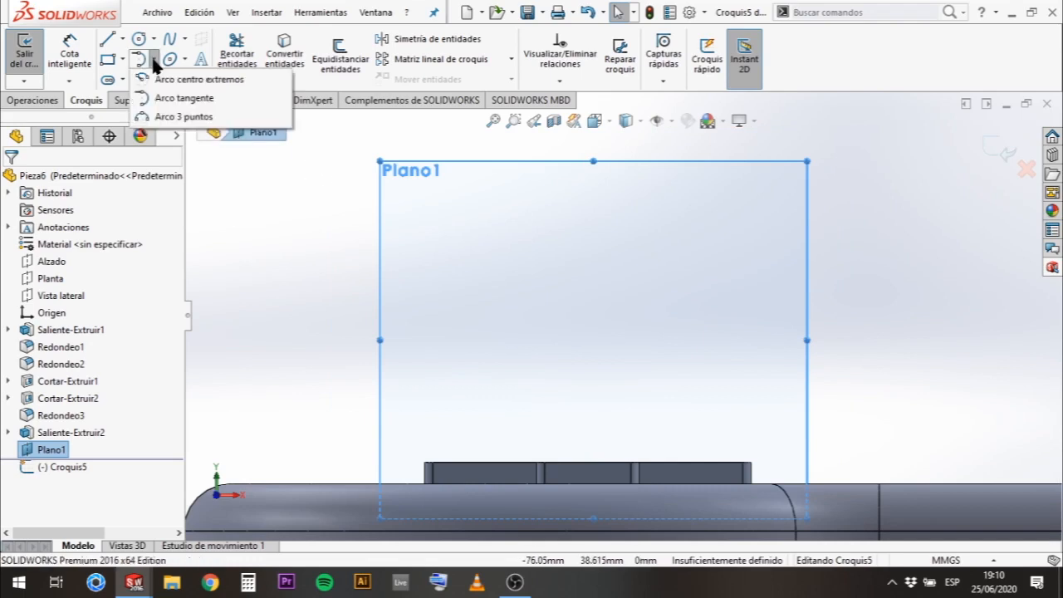
click(182, 117)
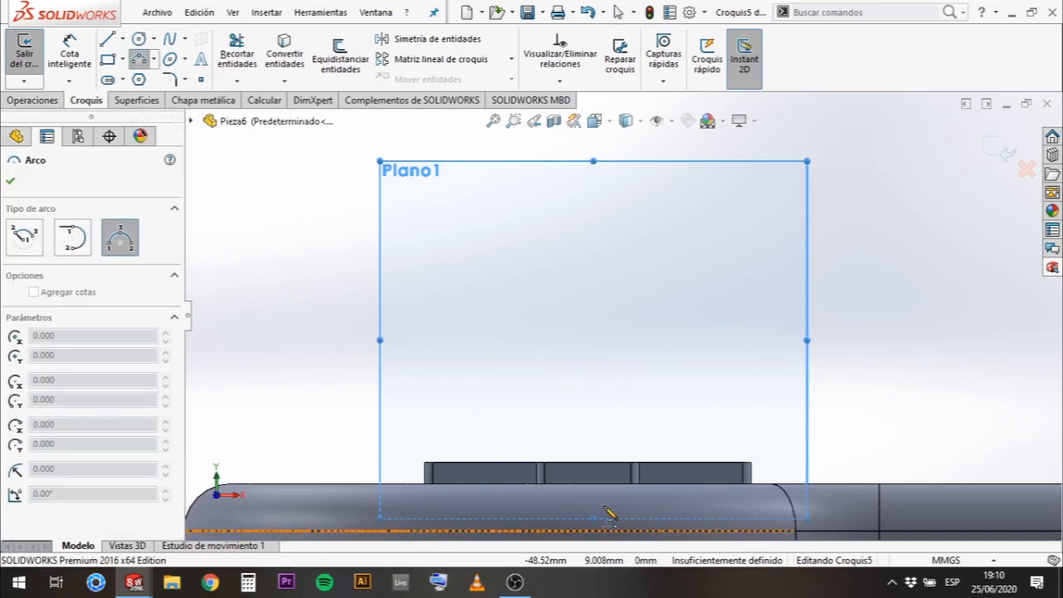
scroll(584, 492, down, 1)
scroll(596, 453, down, 1)
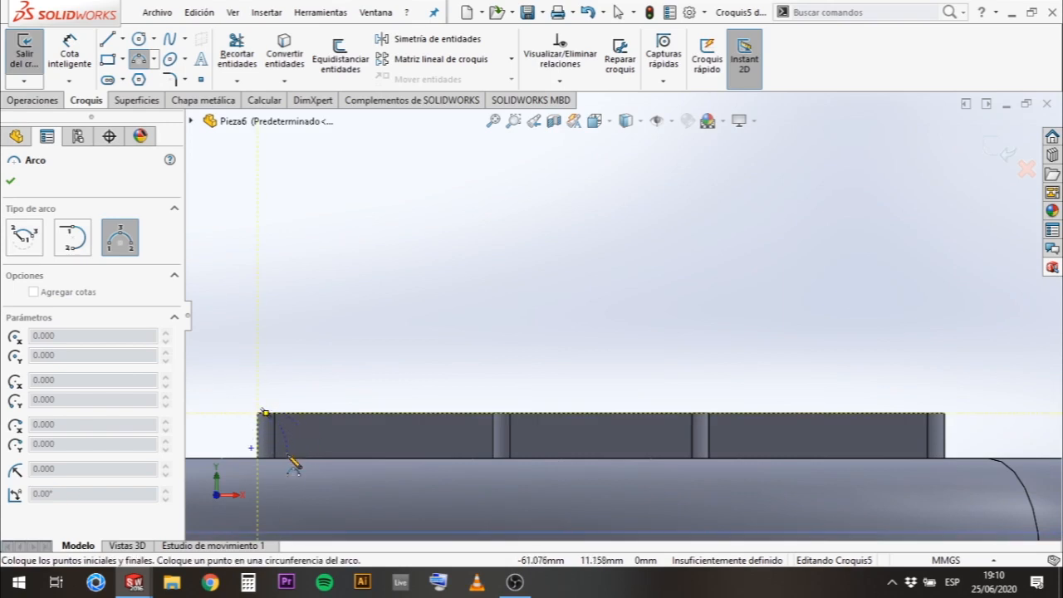
scroll(263, 414, down, 2)
click(380, 368)
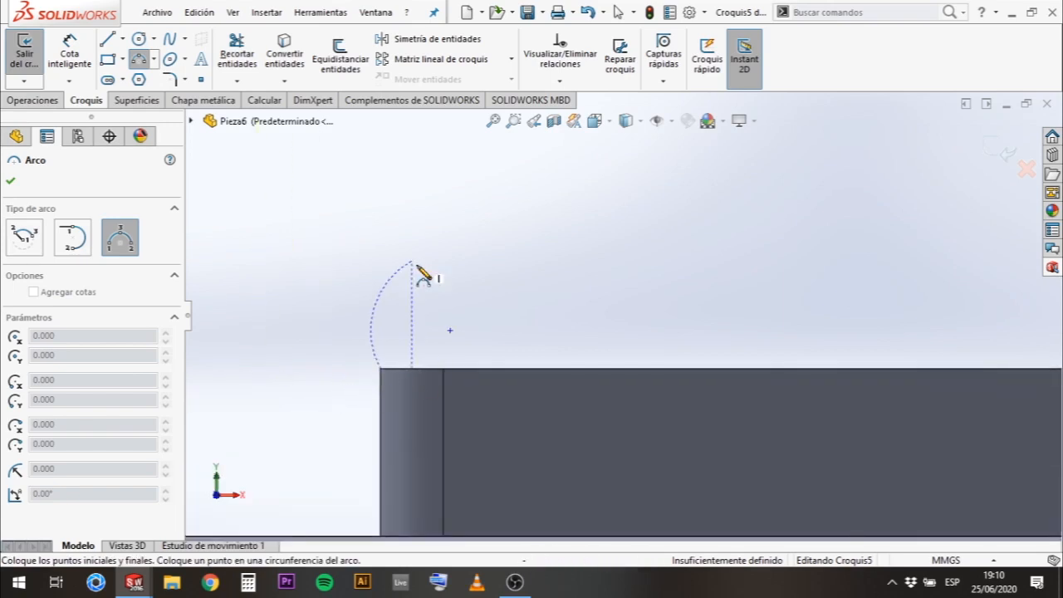
scroll(731, 391, up, 2)
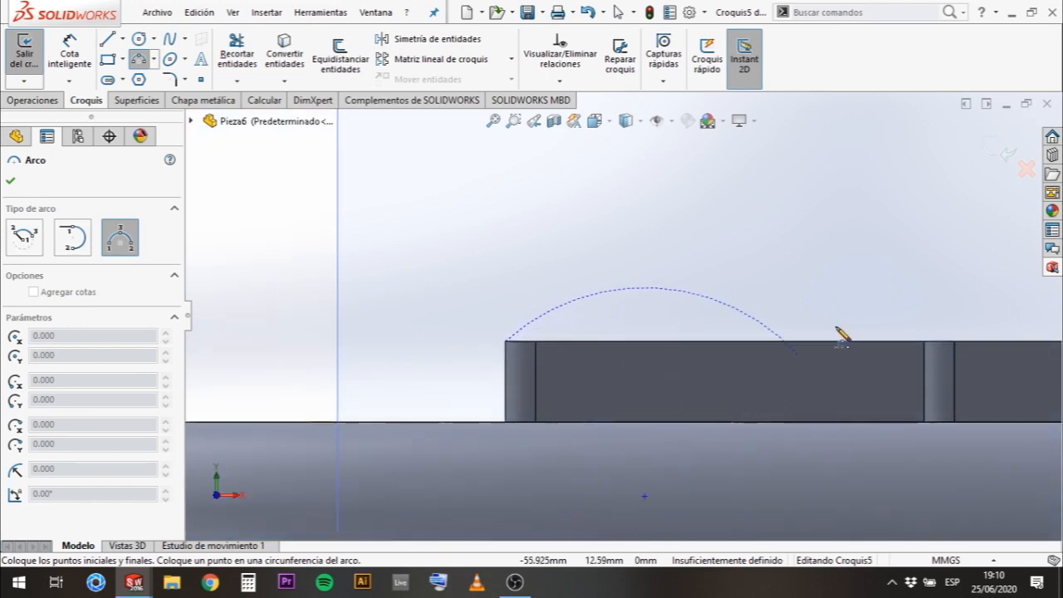
scroll(904, 328, up, 2)
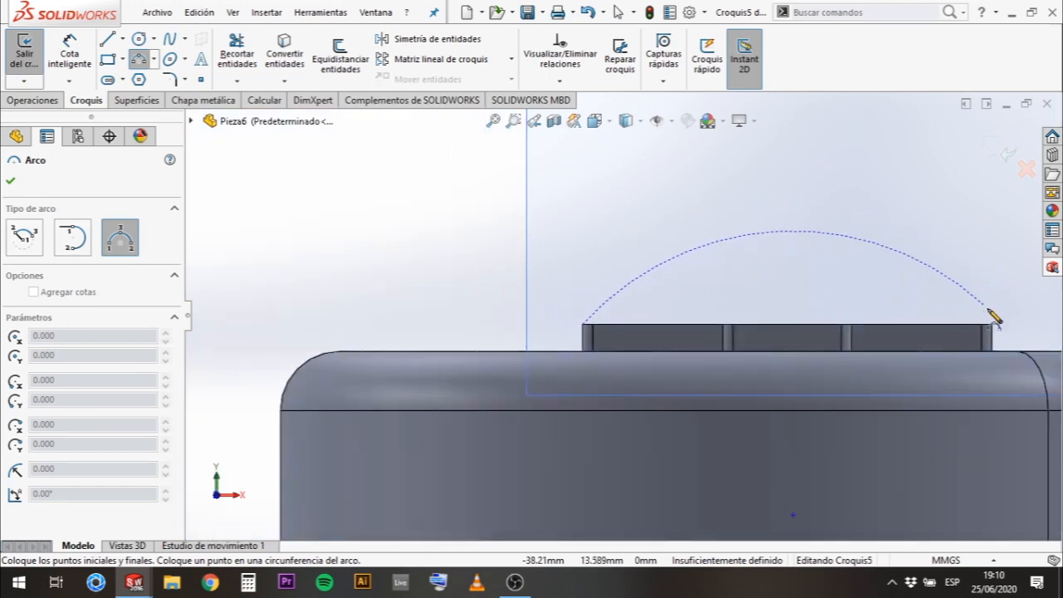
scroll(984, 328, down, 1)
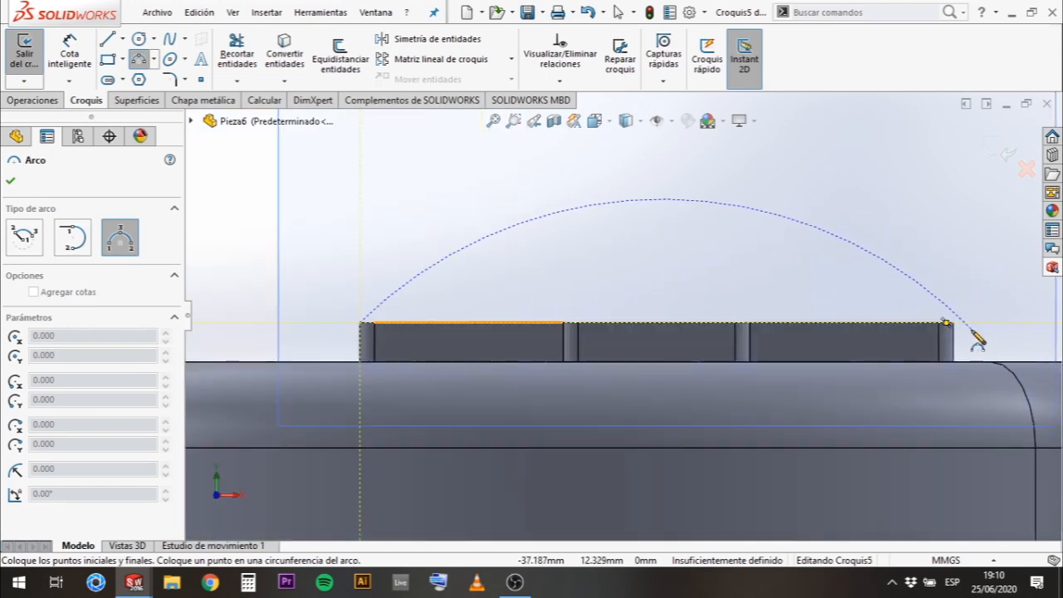
scroll(957, 330, down, 1)
scroll(911, 336, down, 2)
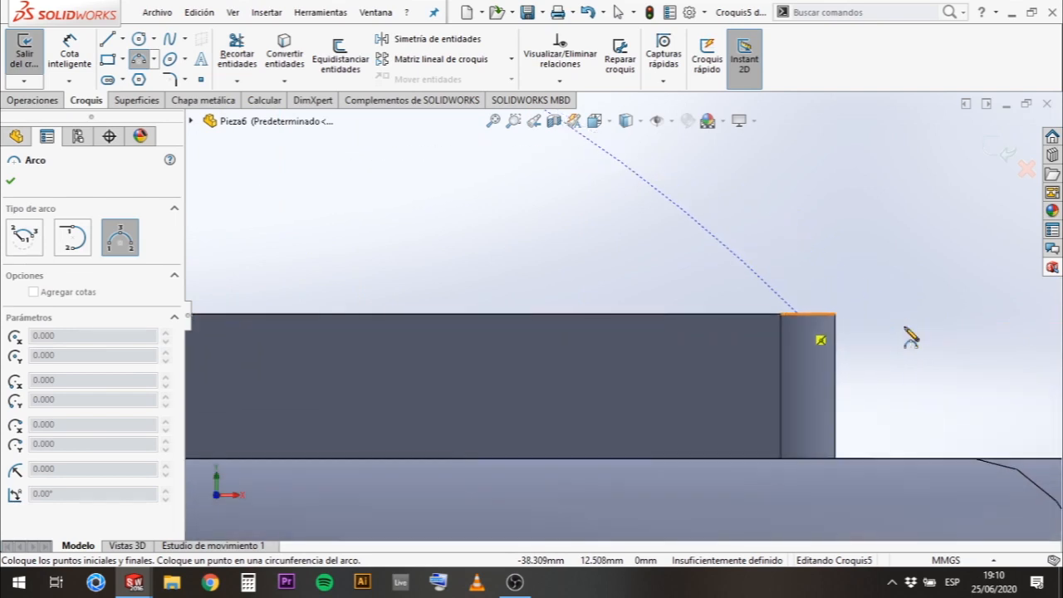
click(835, 314)
Complete the three-point arc as a concave curve dipping below the cross's upper edge, with a radius of 120 mm.
scroll(341, 363, up, 3)
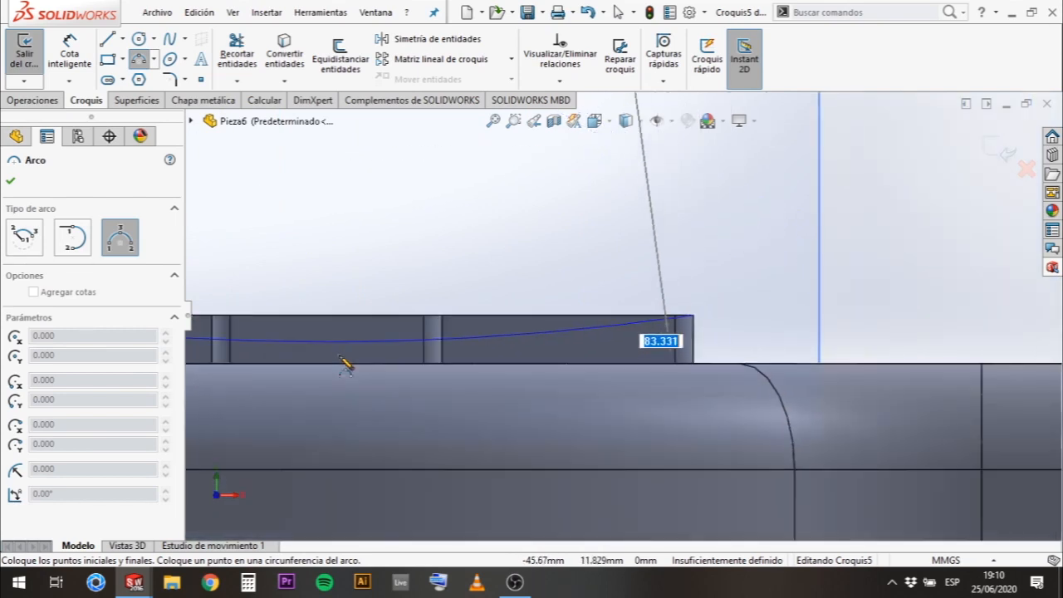
scroll(387, 306, down, 2)
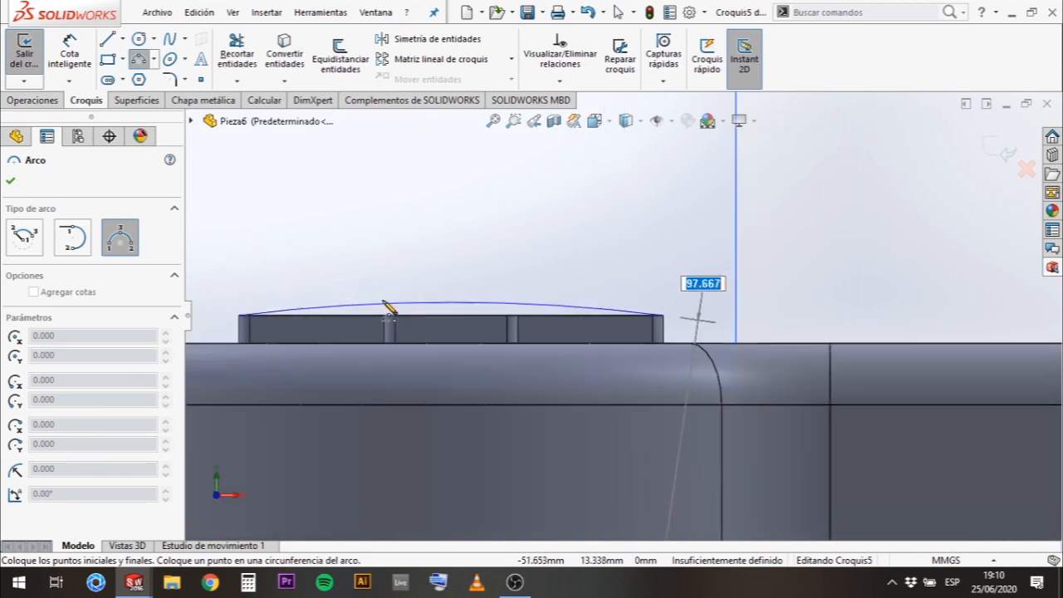
scroll(393, 317, down, 1)
scroll(538, 332, down, 1)
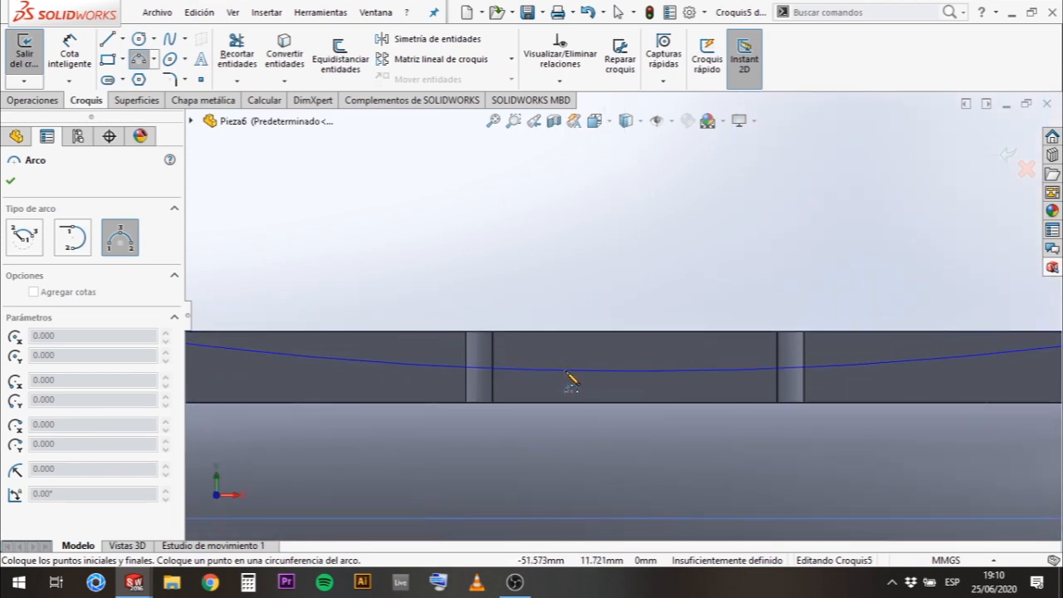
scroll(581, 382, up, 1)
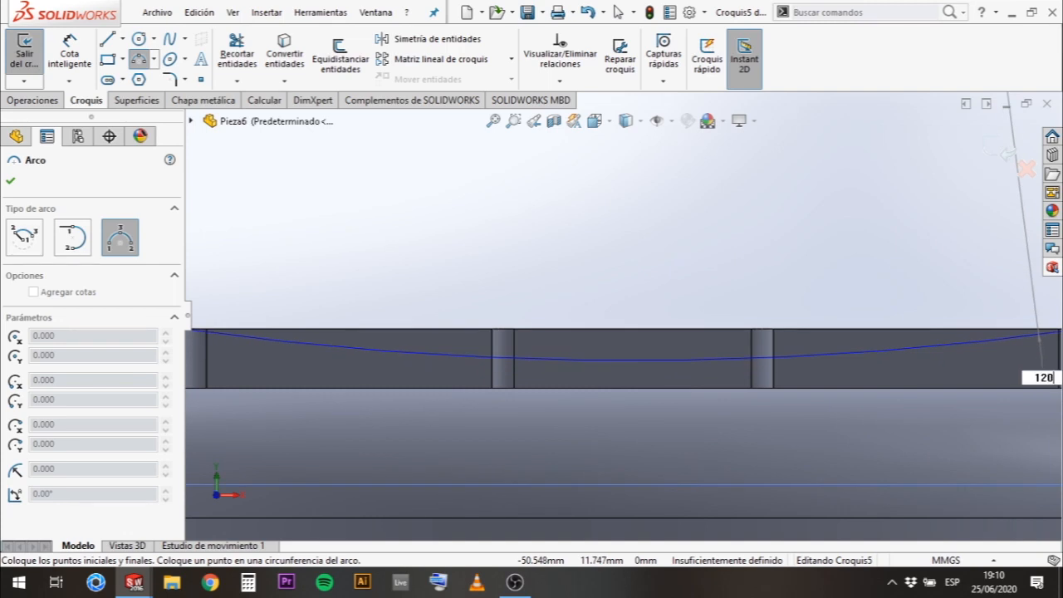
key(Return)
scroll(659, 301, up, 5)
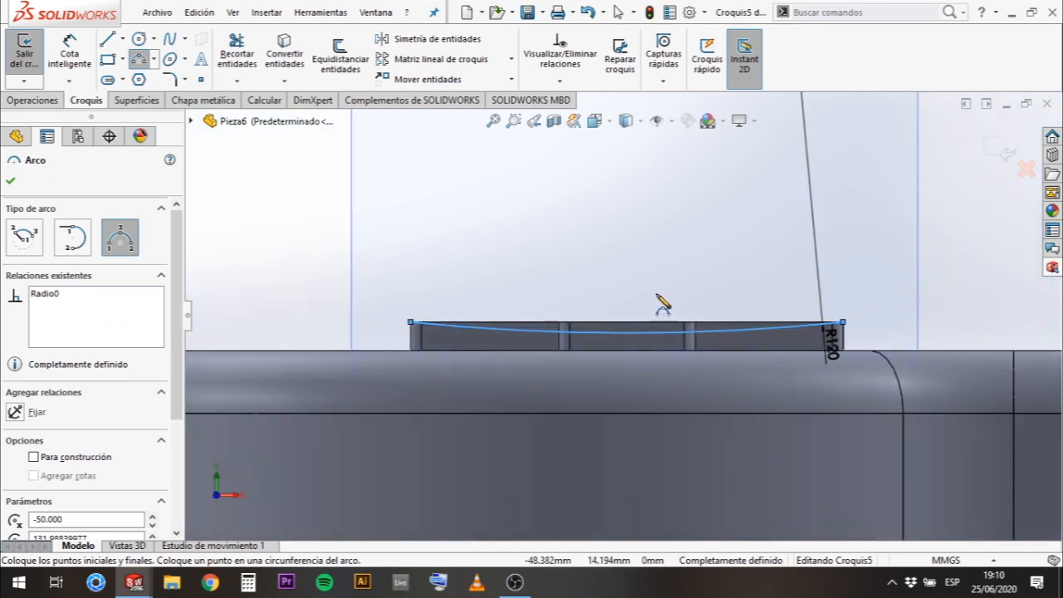
key(Escape)
click(999, 295)
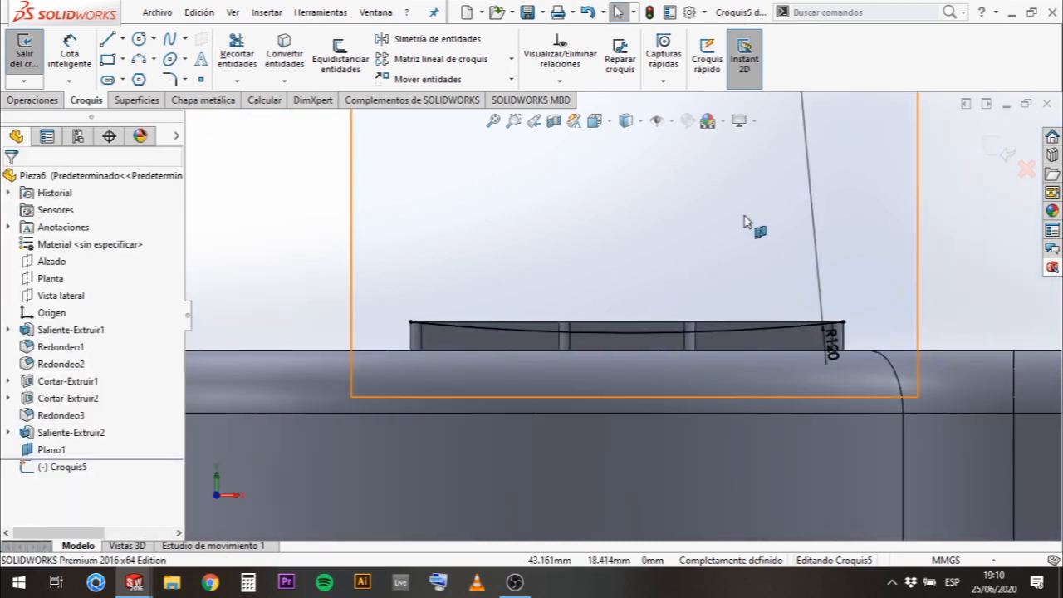
click(154, 60)
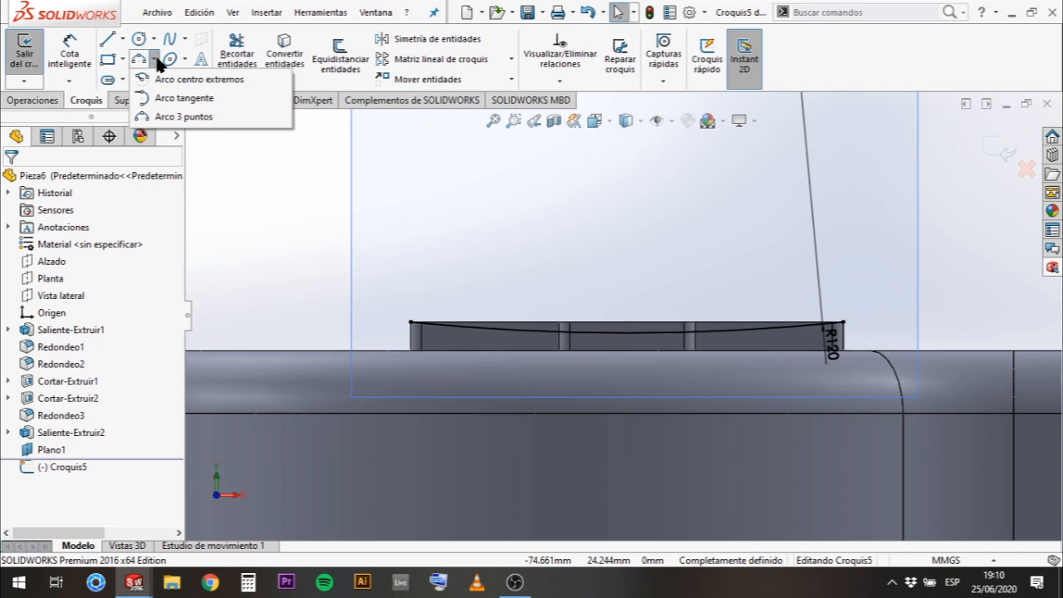
click(156, 57)
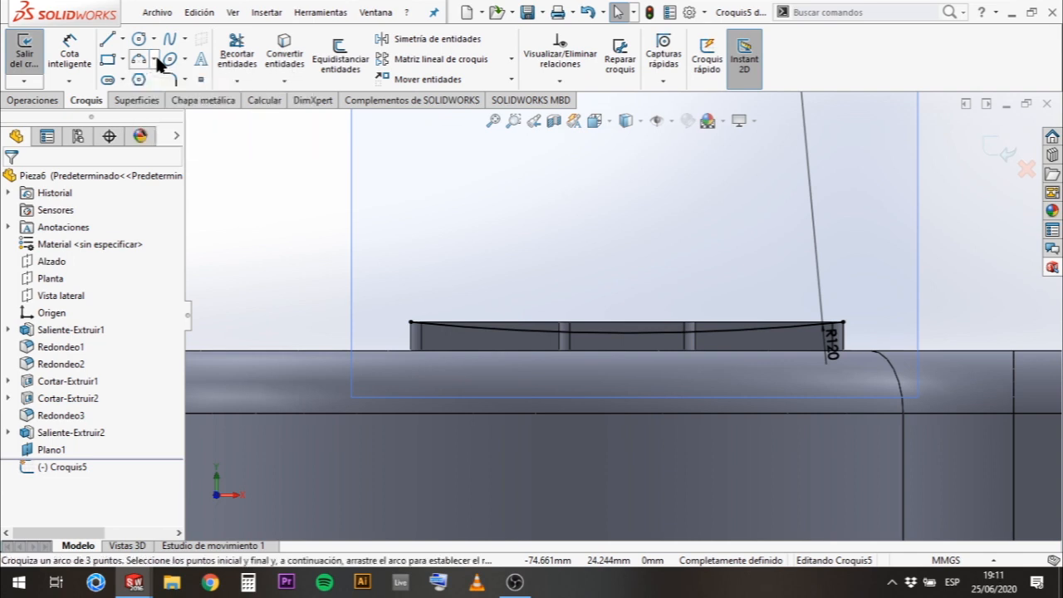
click(122, 40)
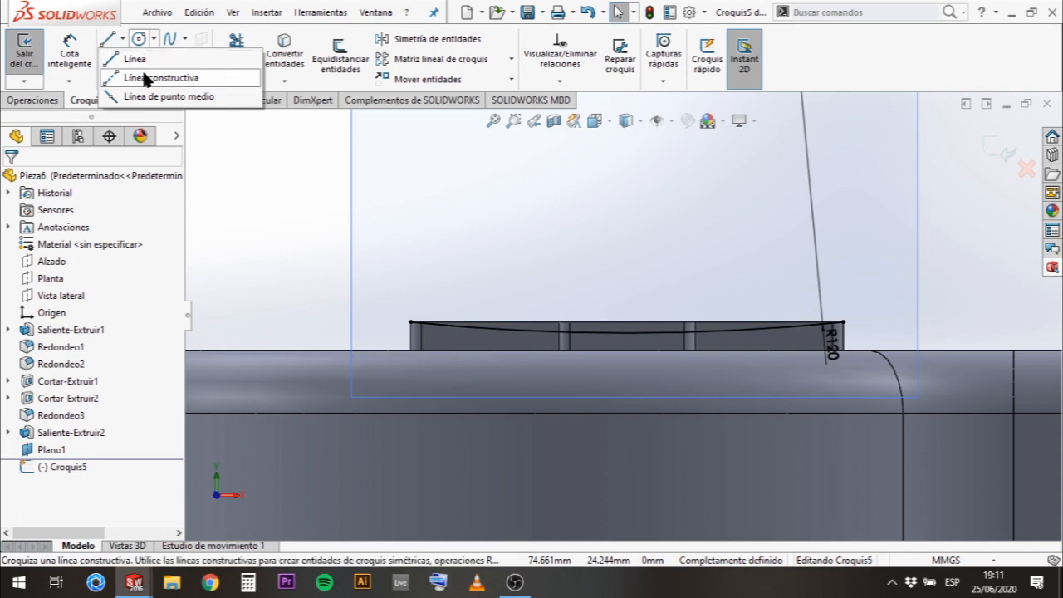
click(143, 78)
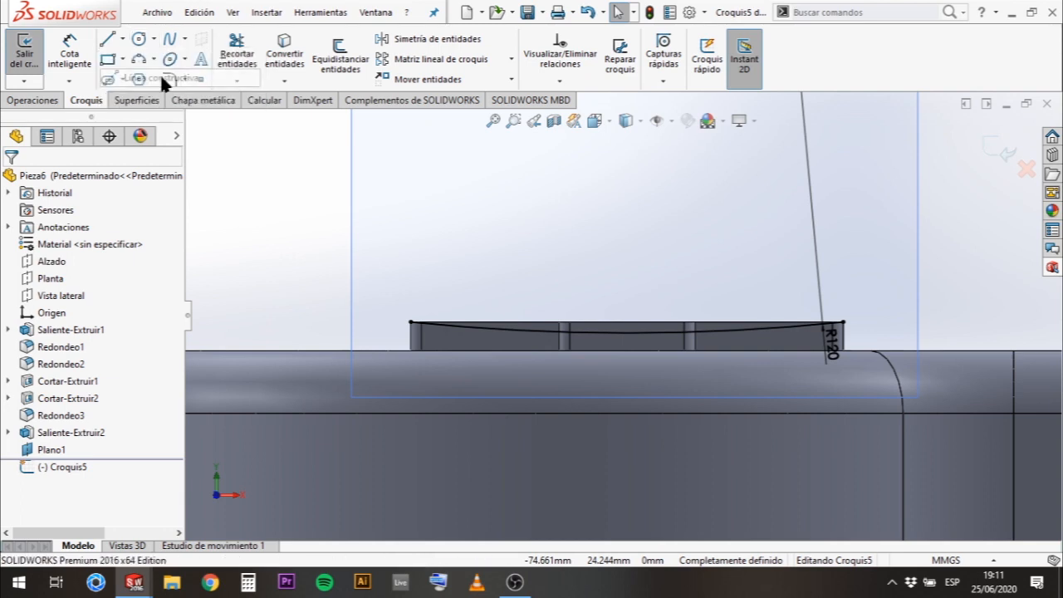
scroll(640, 285, down, 5)
scroll(630, 392, down, 2)
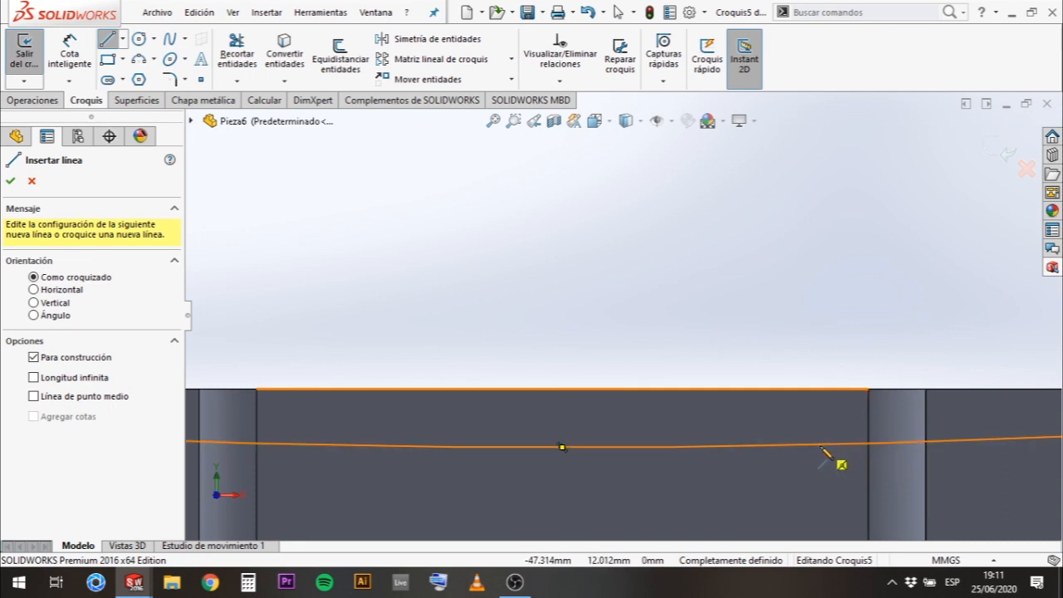
click(702, 451)
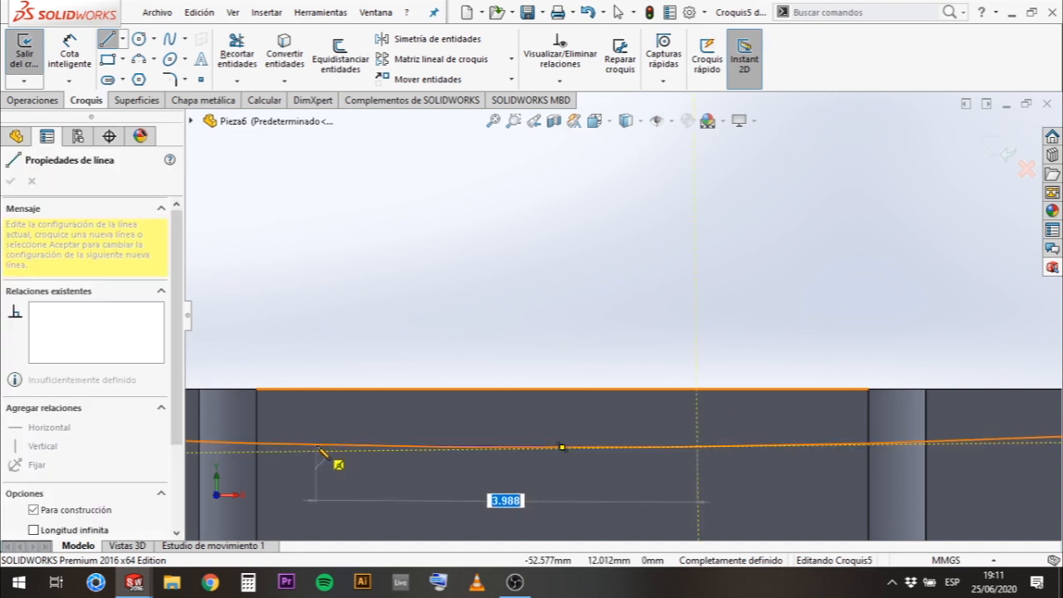
scroll(308, 436, down, 1)
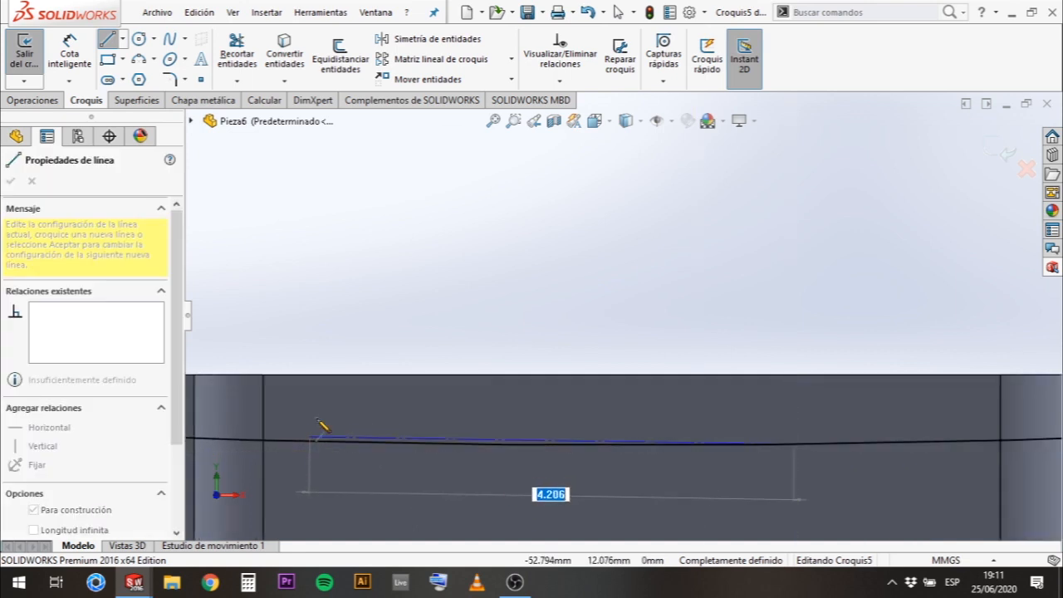
key(Escape)
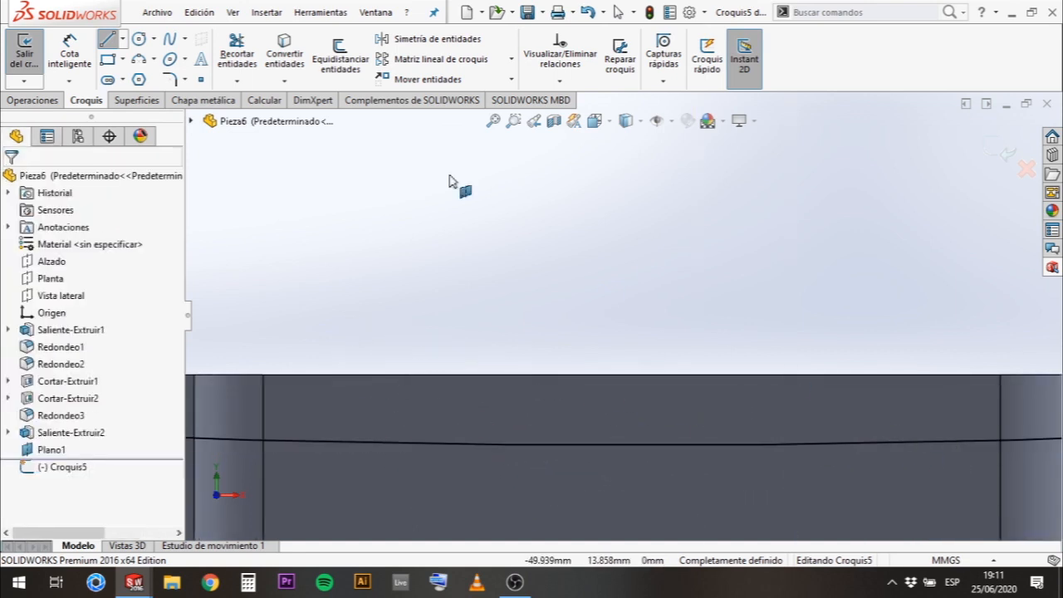
key(Escape)
Draw a horizontal construction line about 4.31 mm long across the lowest part of the R120 arc, both ends on the arc.
click(123, 47)
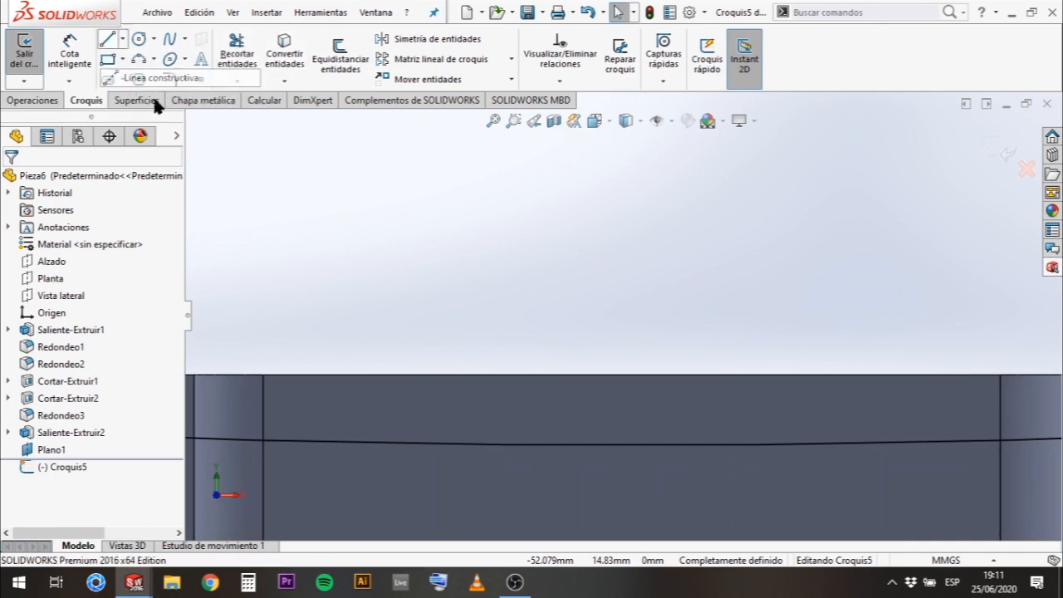
click(148, 75)
click(970, 445)
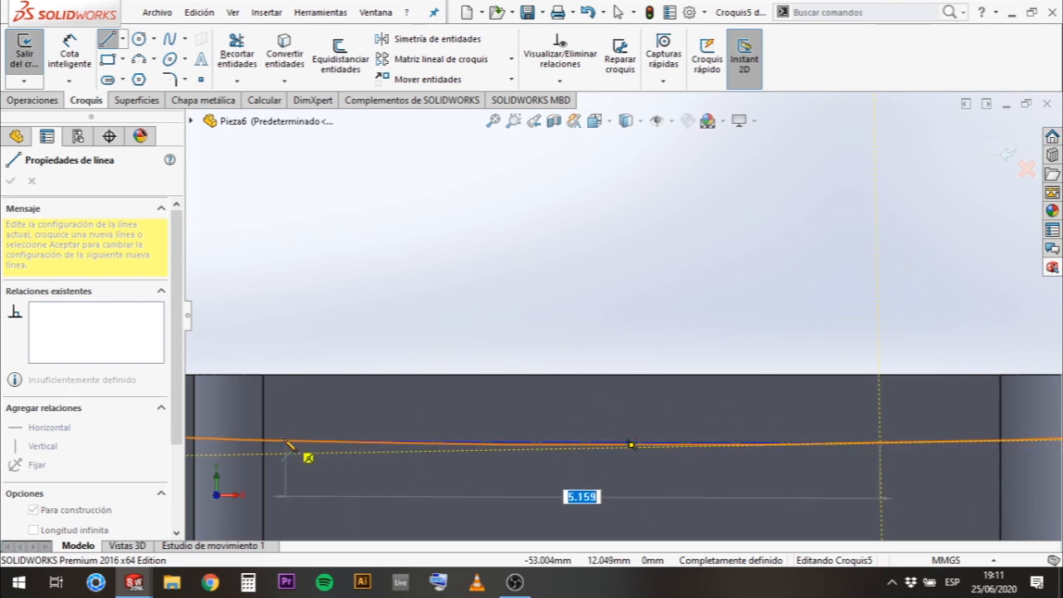
click(386, 448)
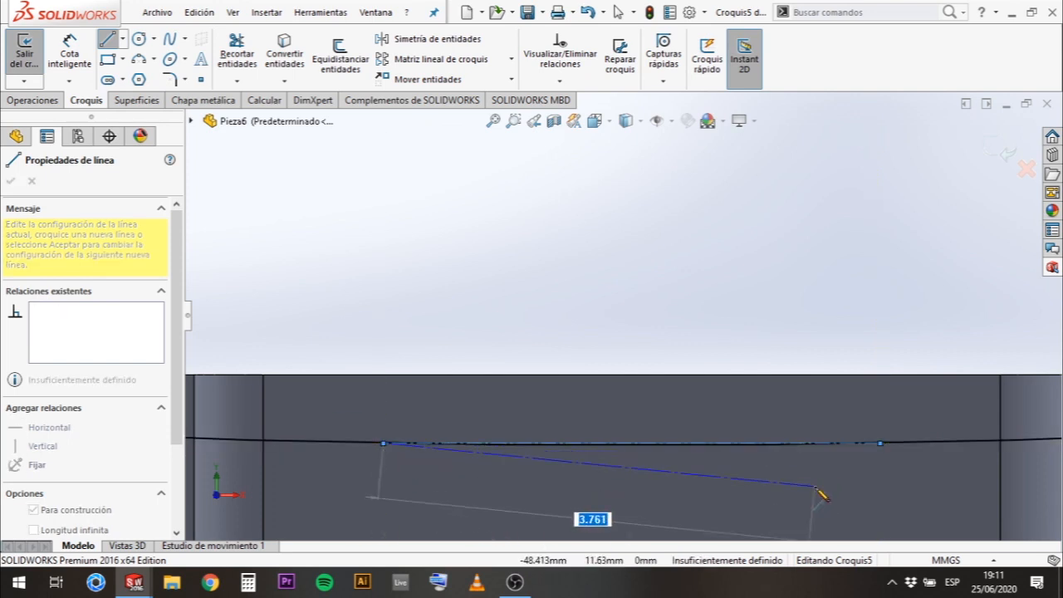
key(Escape)
scroll(717, 321, up, 1)
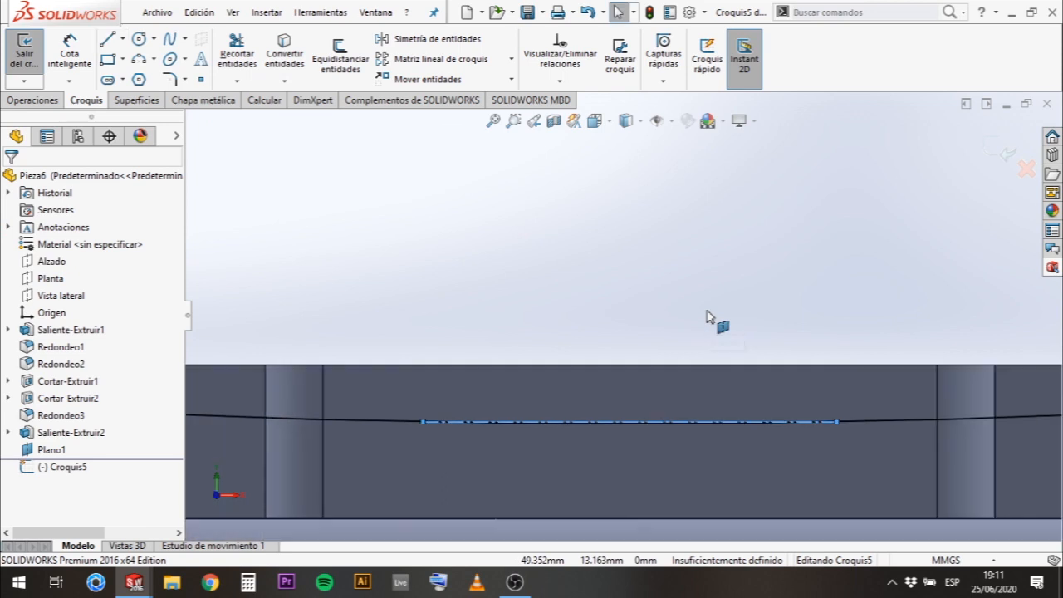
click(683, 291)
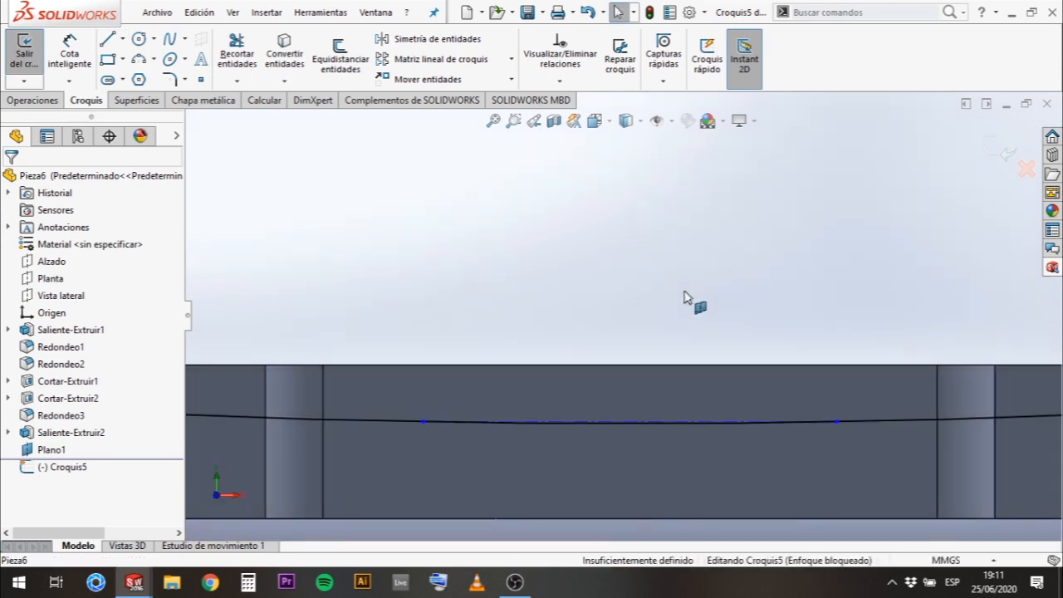
Examine the construction line's relations and its endpoints on the arc, and delete the line.
click(644, 423)
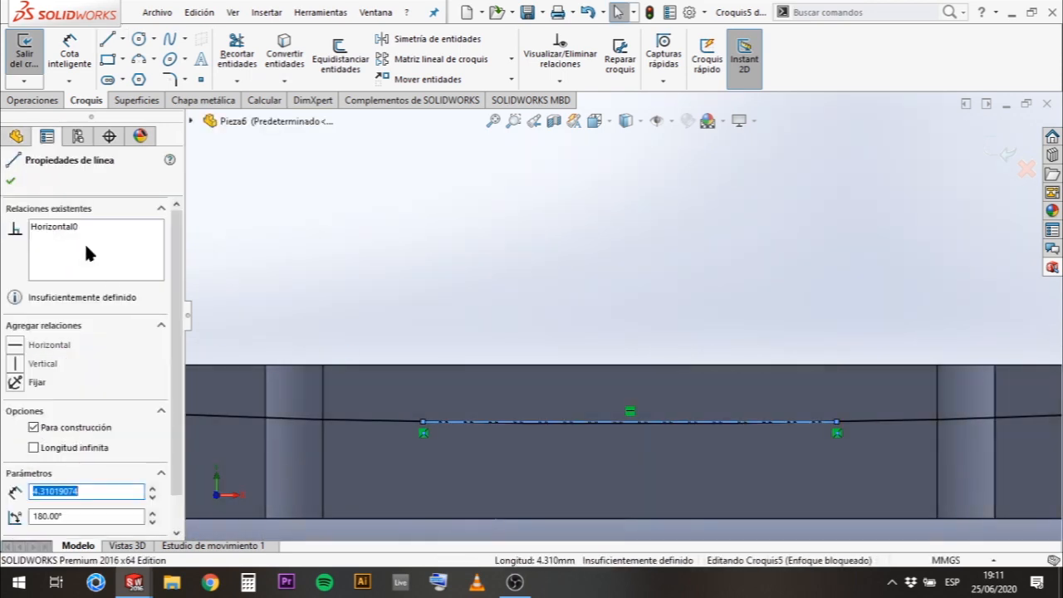
scroll(176, 249, down, 1)
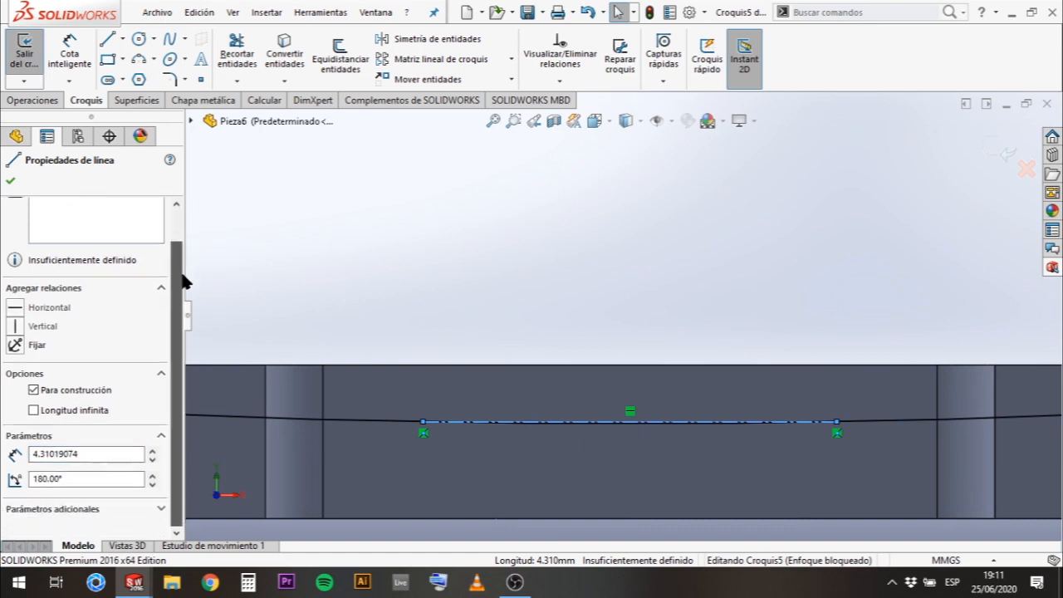
scroll(610, 334, up, 2)
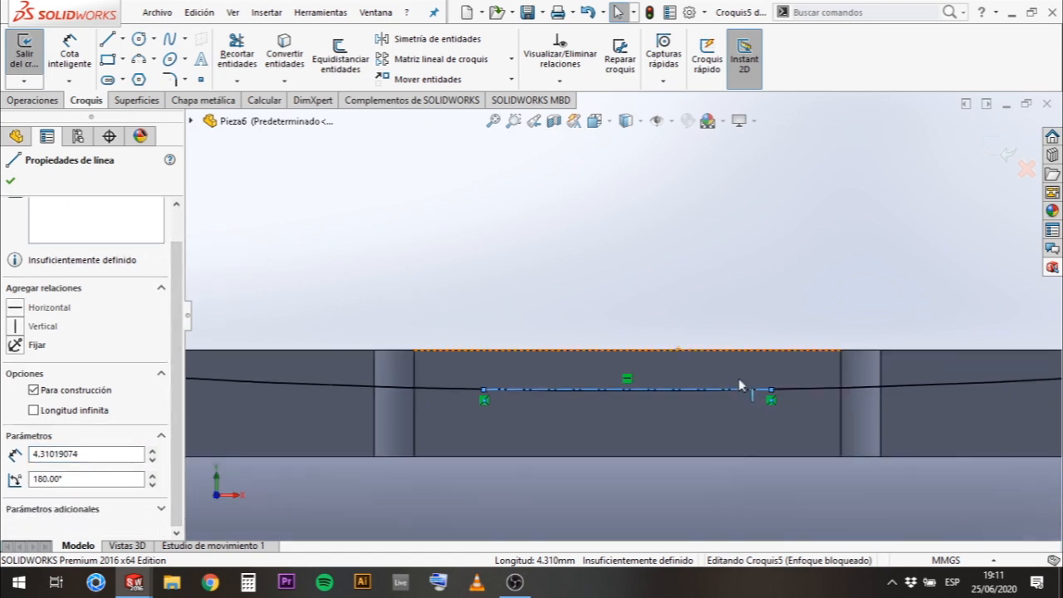
scroll(654, 414, down, 2)
scroll(653, 418, down, 2)
scroll(652, 209, up, 2)
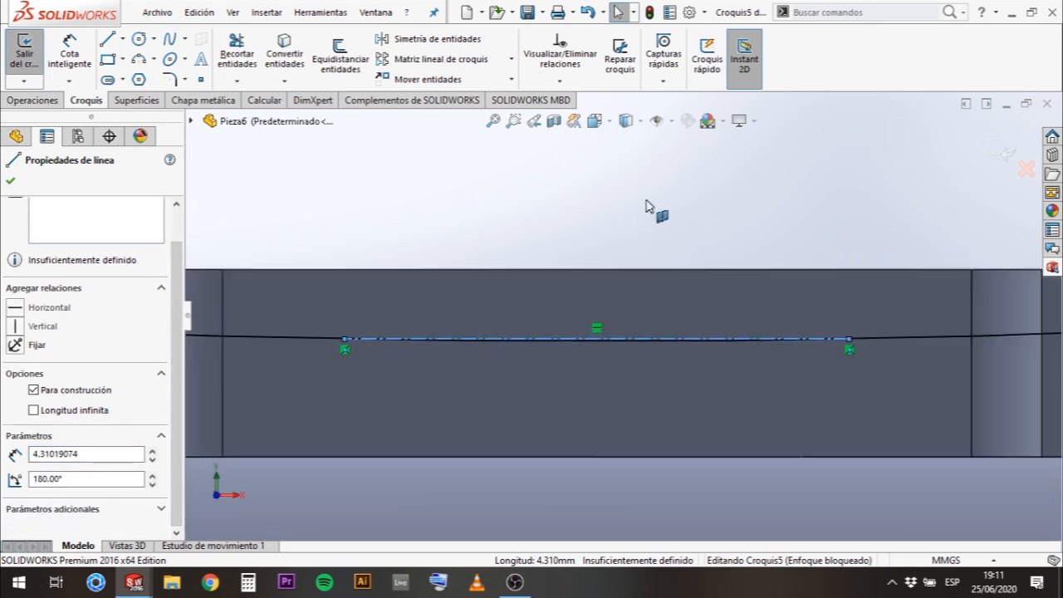
scroll(633, 291, down, 2)
scroll(630, 286, up, 3)
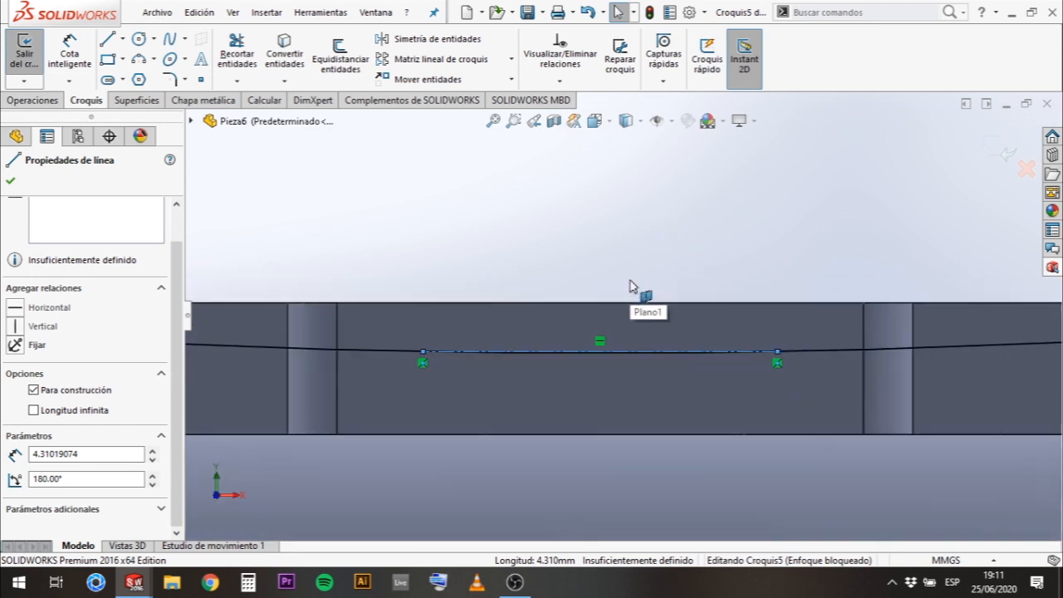
scroll(633, 287, down, 2)
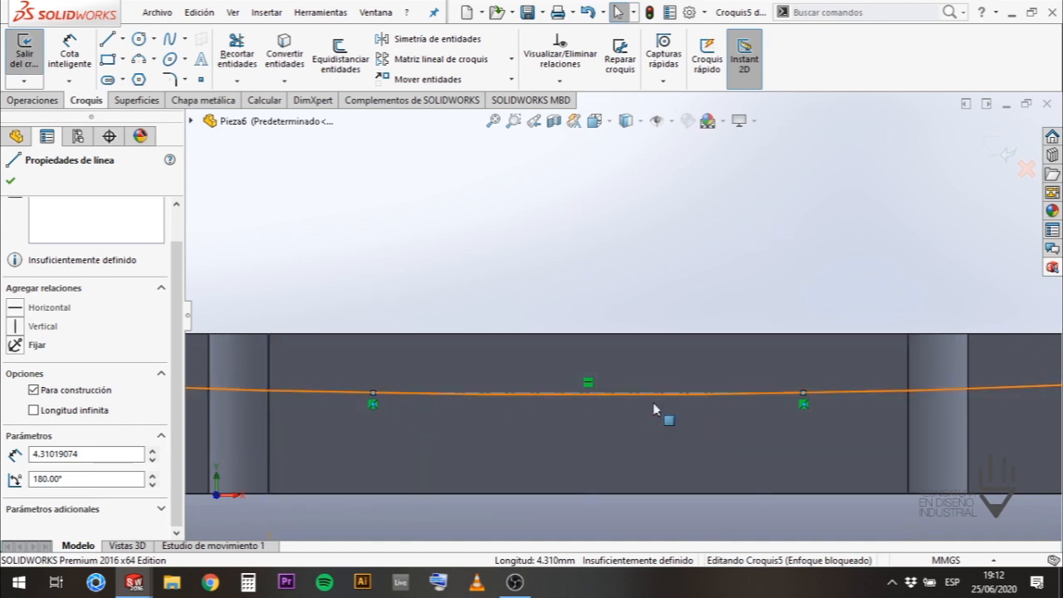
scroll(548, 415, down, 2)
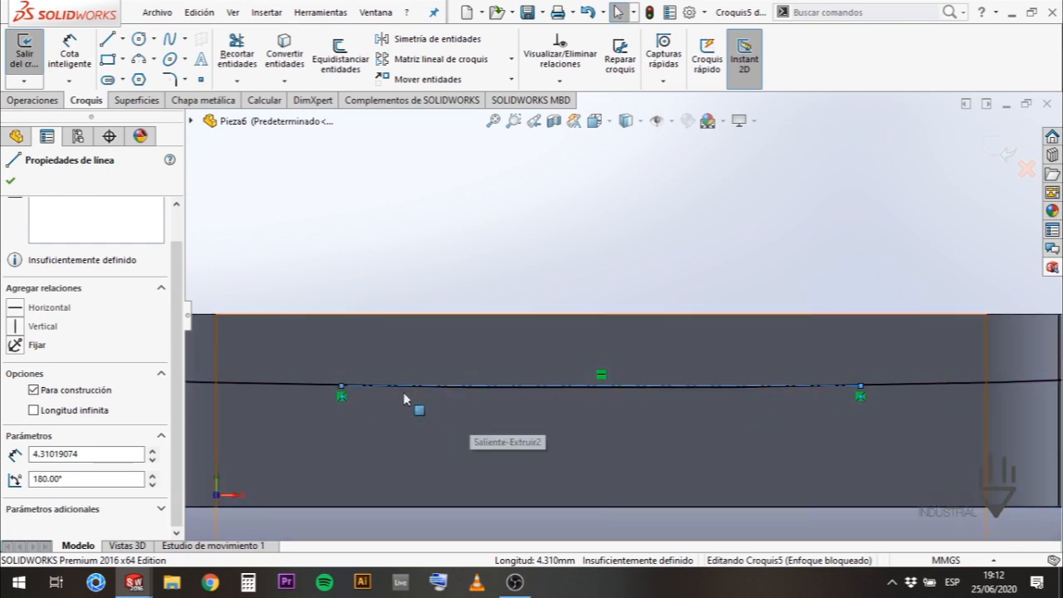
drag(299, 233, 949, 460)
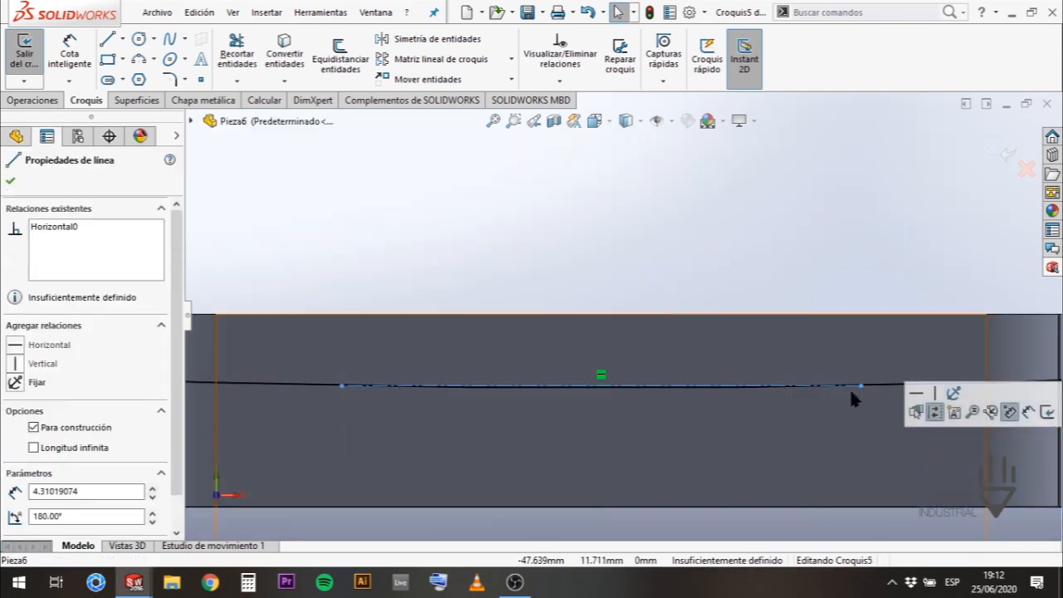
key(Delete)
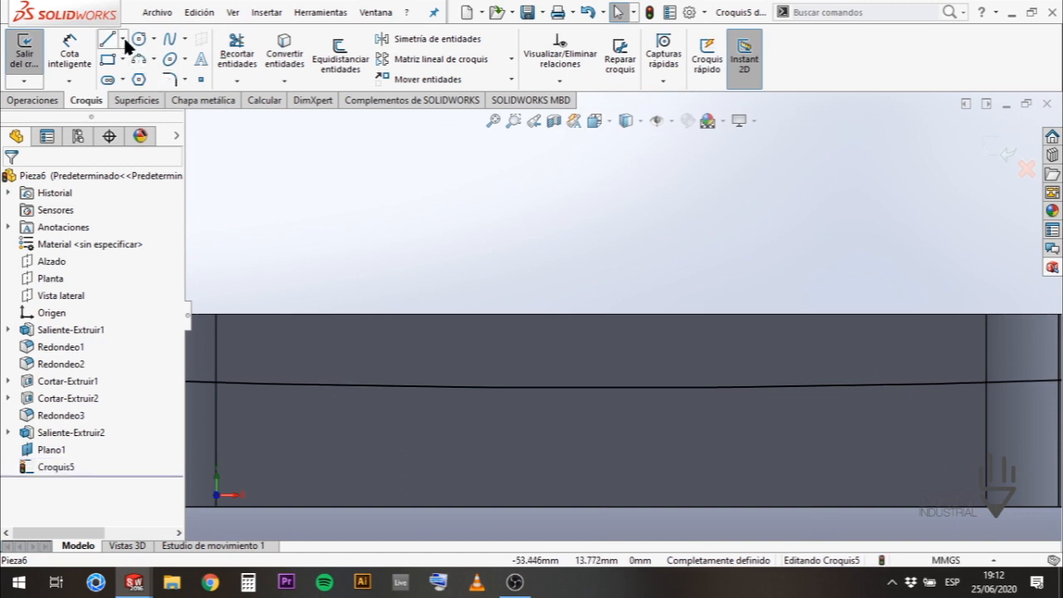
Draw a horizontal construction line about 5.08 mm long across the middle of the R120 arc, with both endpoints on the arc.
click(123, 40)
click(154, 76)
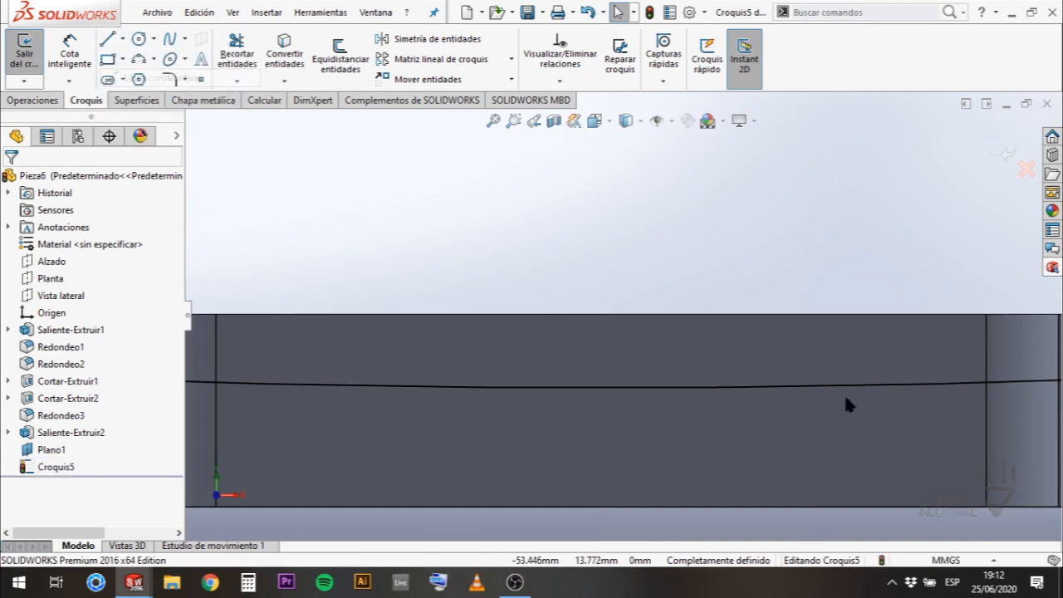
click(906, 387)
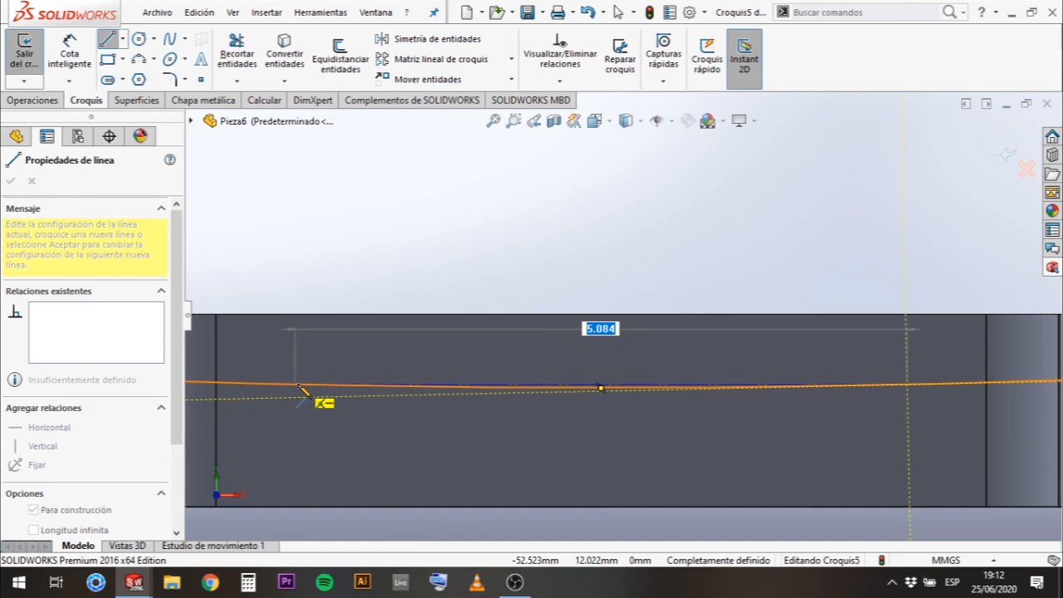
click(299, 386)
key(Escape)
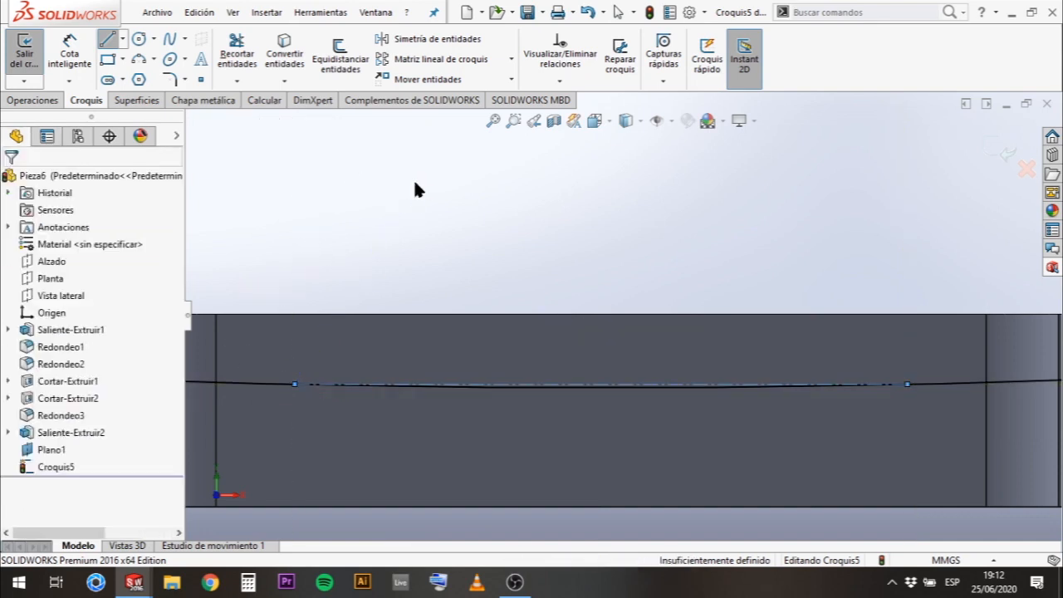
click(804, 245)
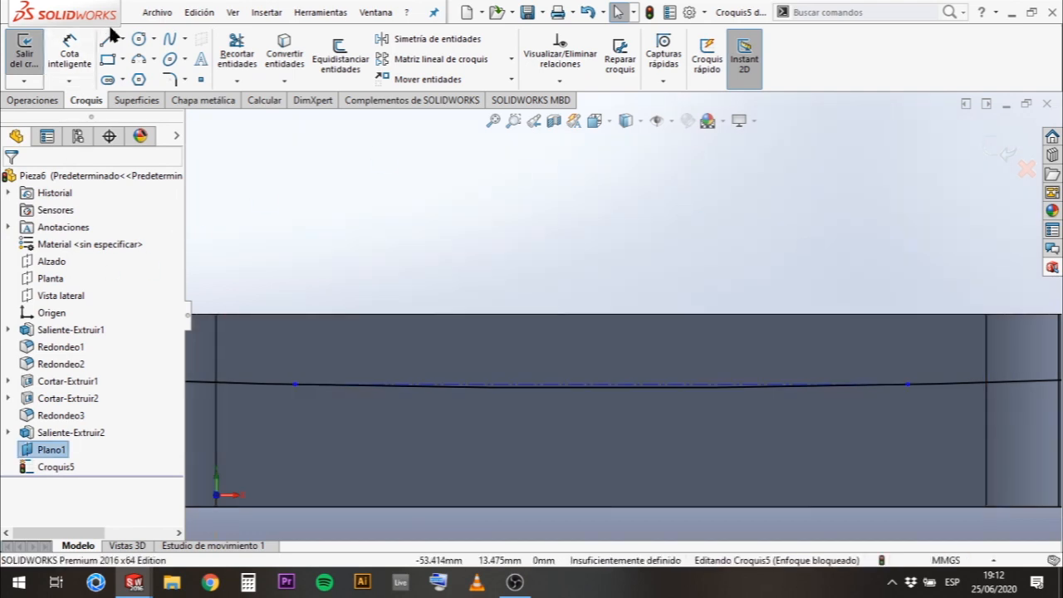
Draw a three-point arc between the construction line's endpoints, dipping below the R120 arc, with a radius of 6 mm.
click(139, 60)
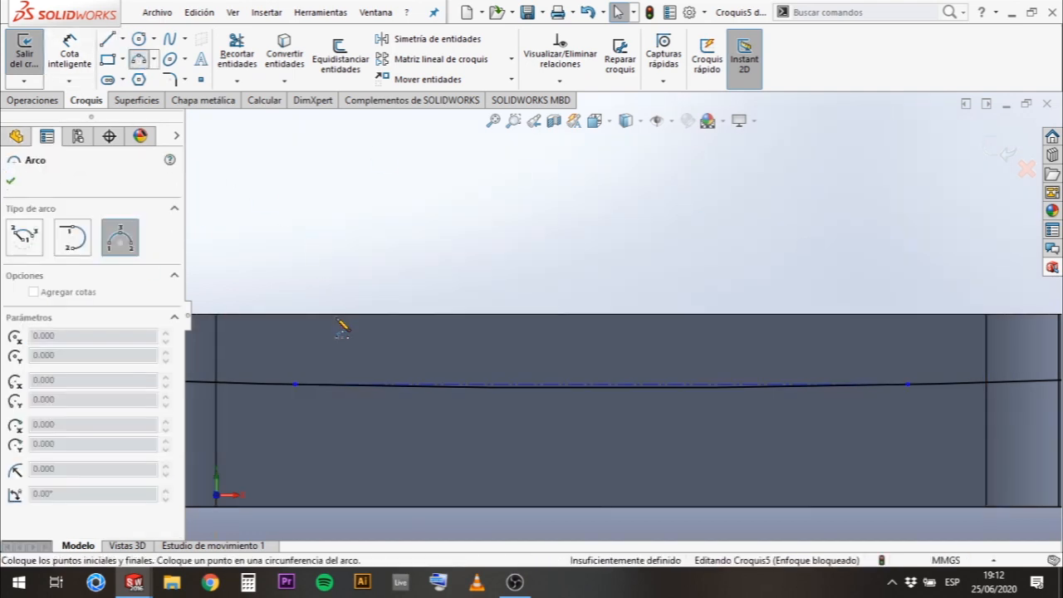
click(294, 385)
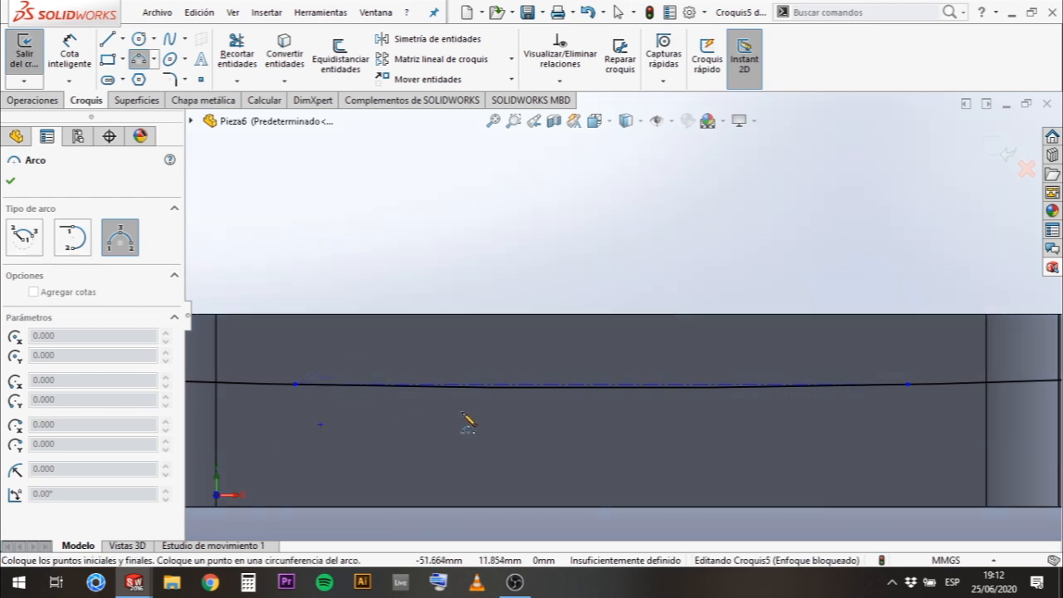
click(910, 386)
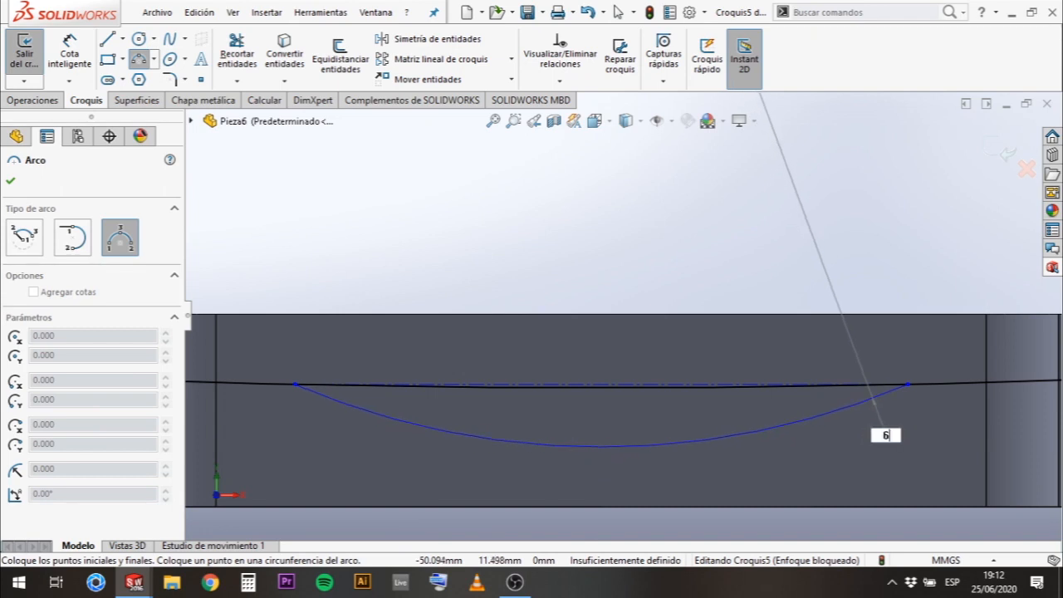
key(Return)
scroll(731, 290, up, 2)
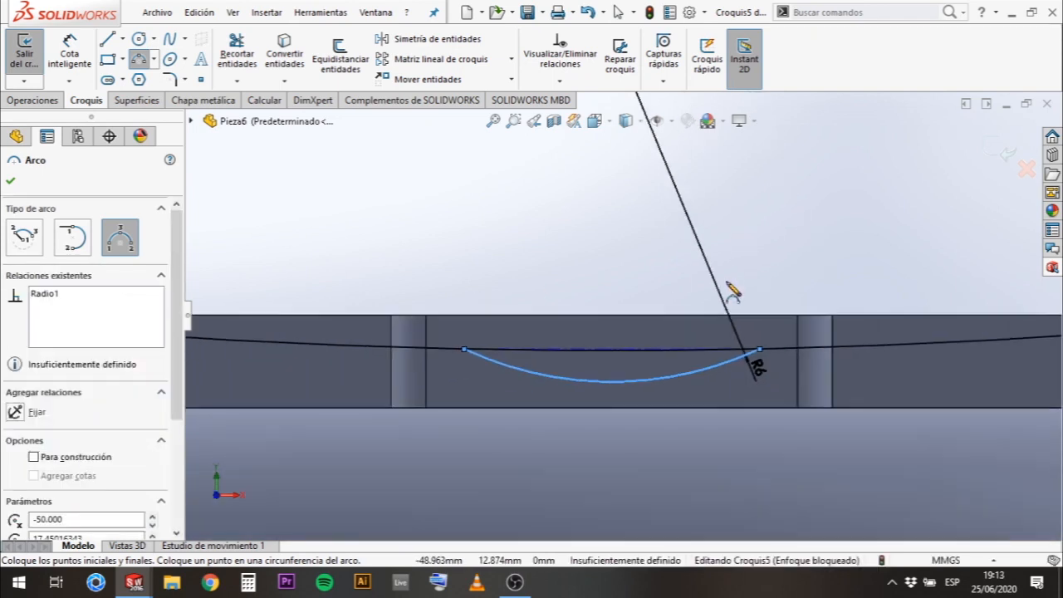
scroll(727, 284, up, 1)
scroll(862, 236, down, 2)
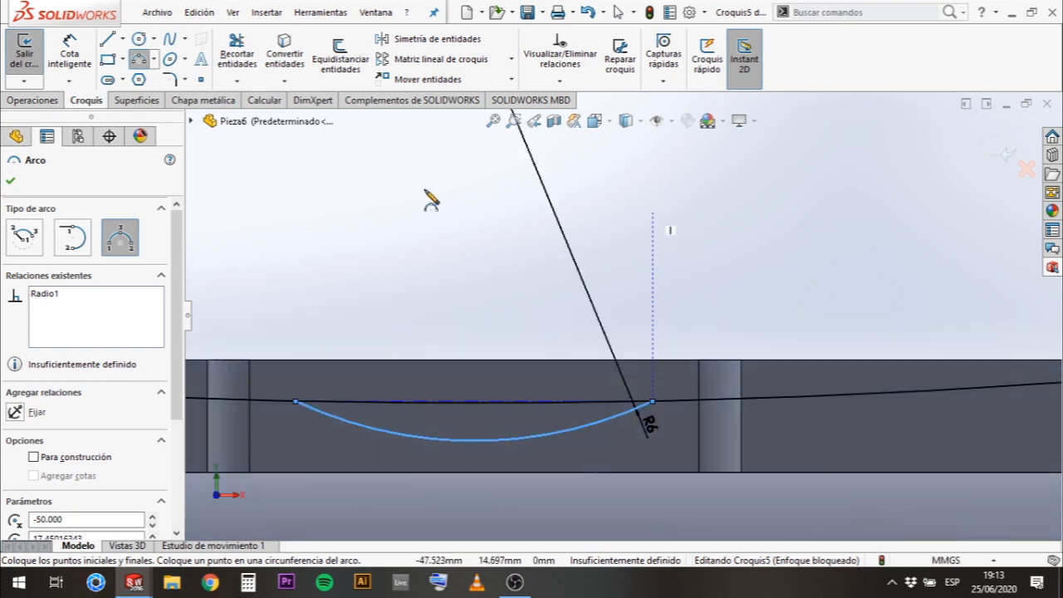
key(Escape)
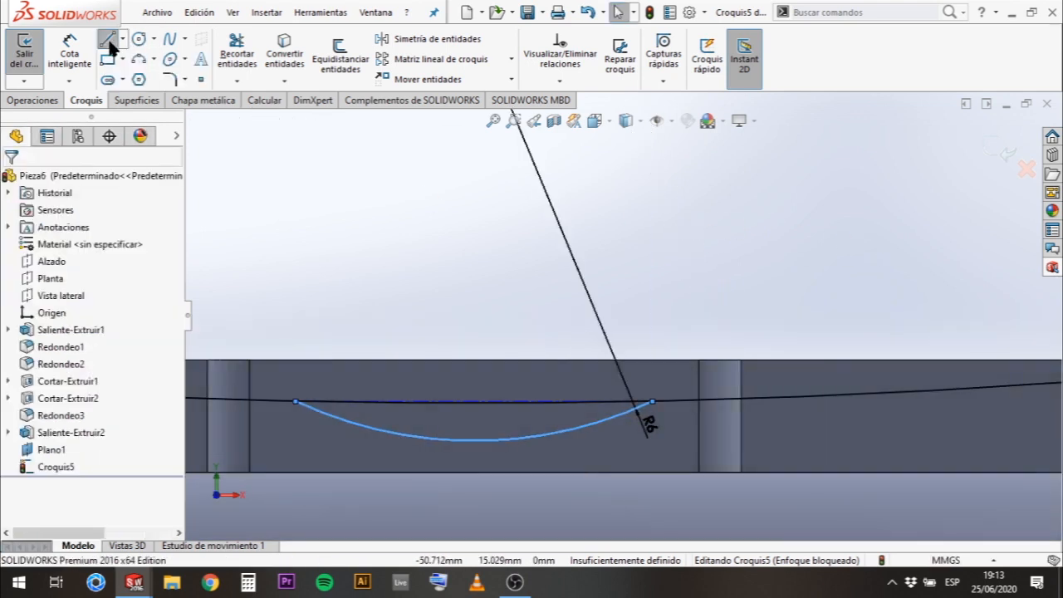
Draw a vertical line about 11.9 mm up from the R6 arc's midpoint, continued by a slanted line to the R120 arc's right endpoint.
click(108, 40)
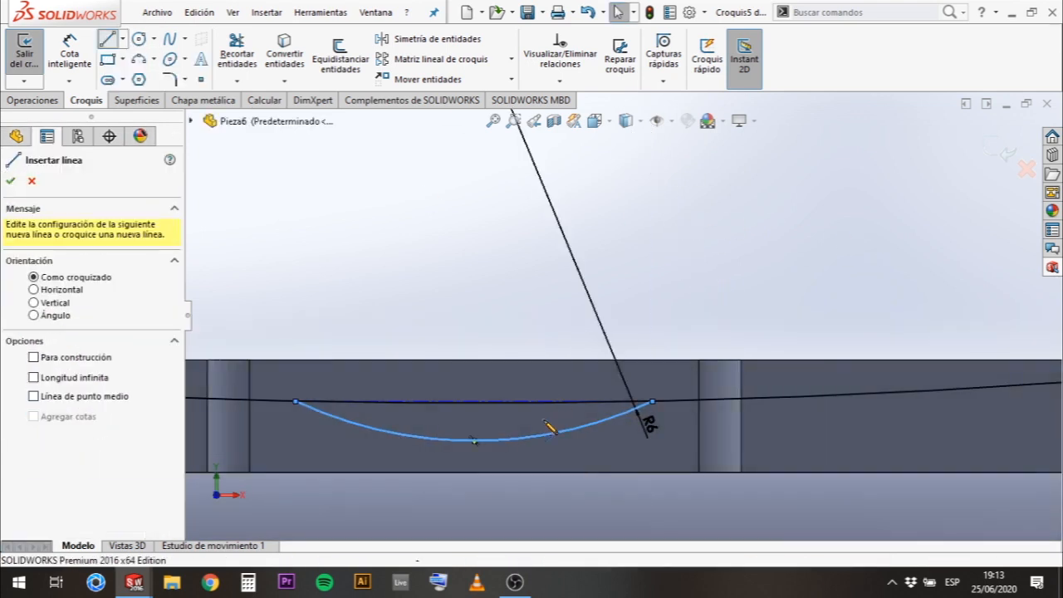
click(473, 441)
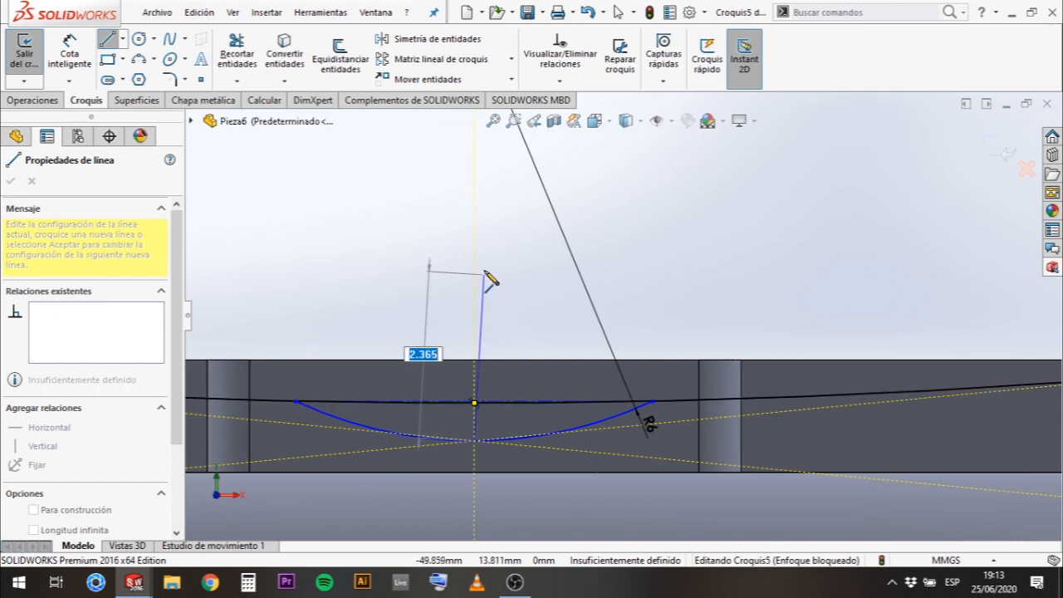
scroll(487, 278, up, 2)
scroll(489, 260, up, 3)
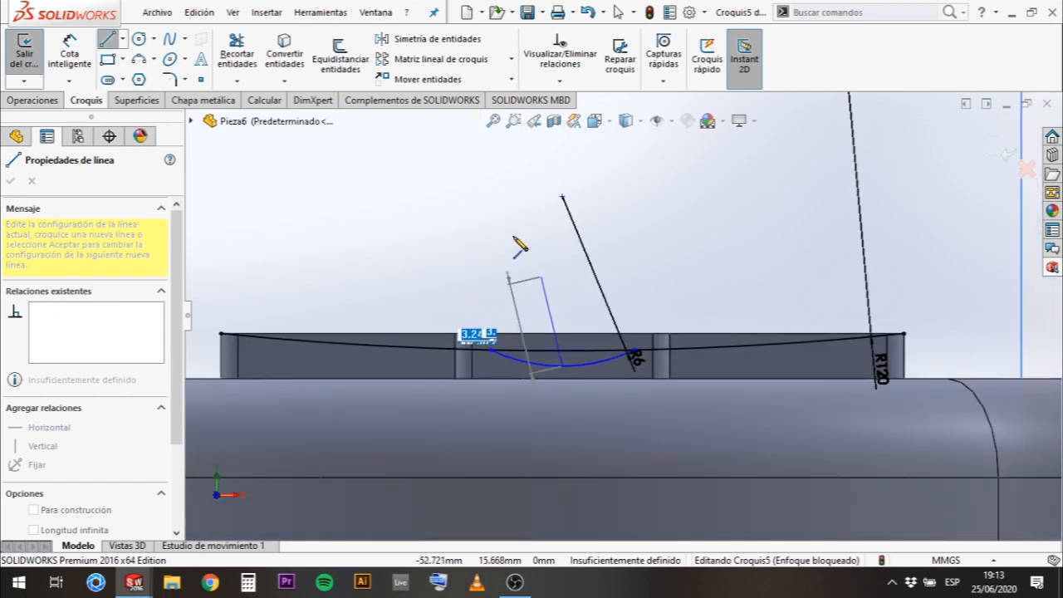
scroll(565, 157, up, 2)
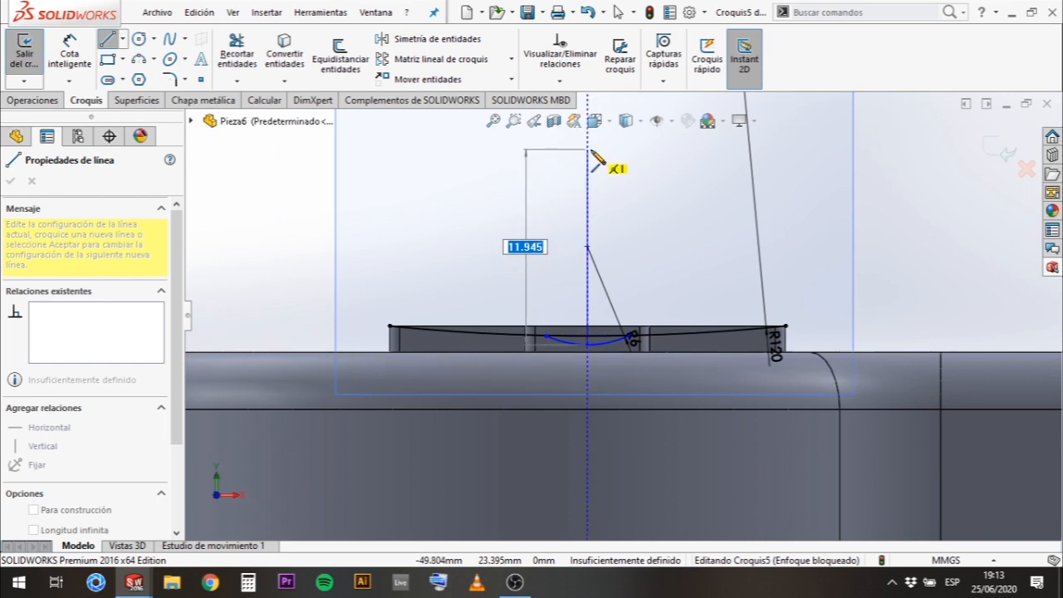
click(591, 152)
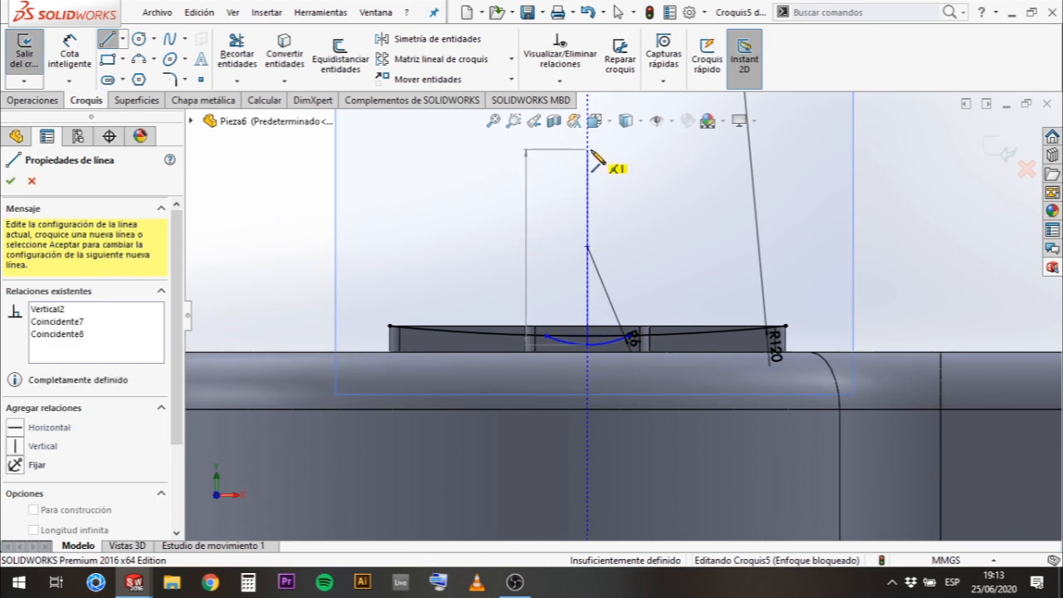
click(783, 324)
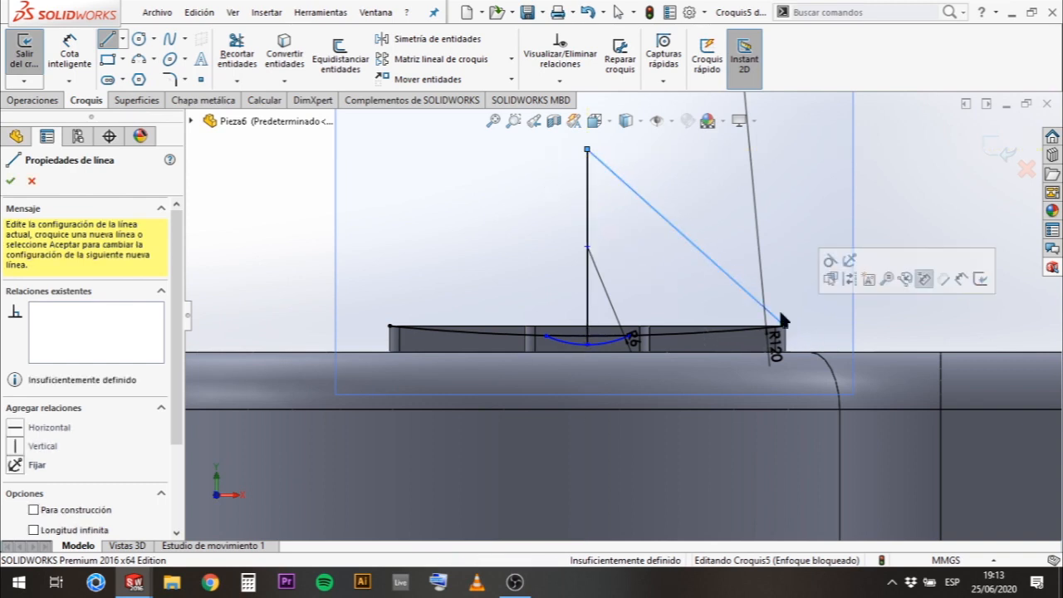
scroll(691, 304, down, 3)
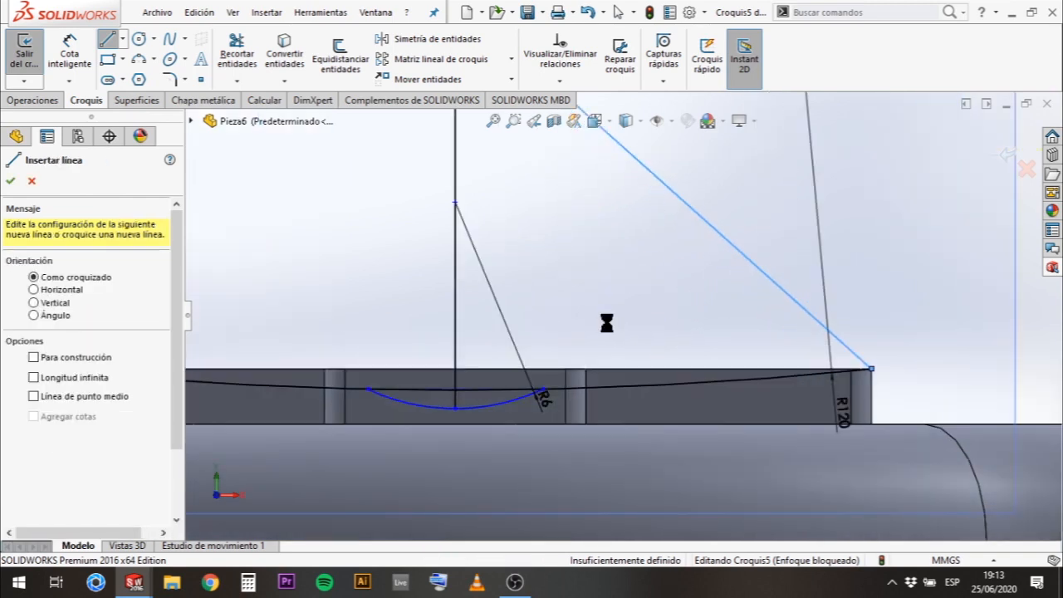
key(Escape)
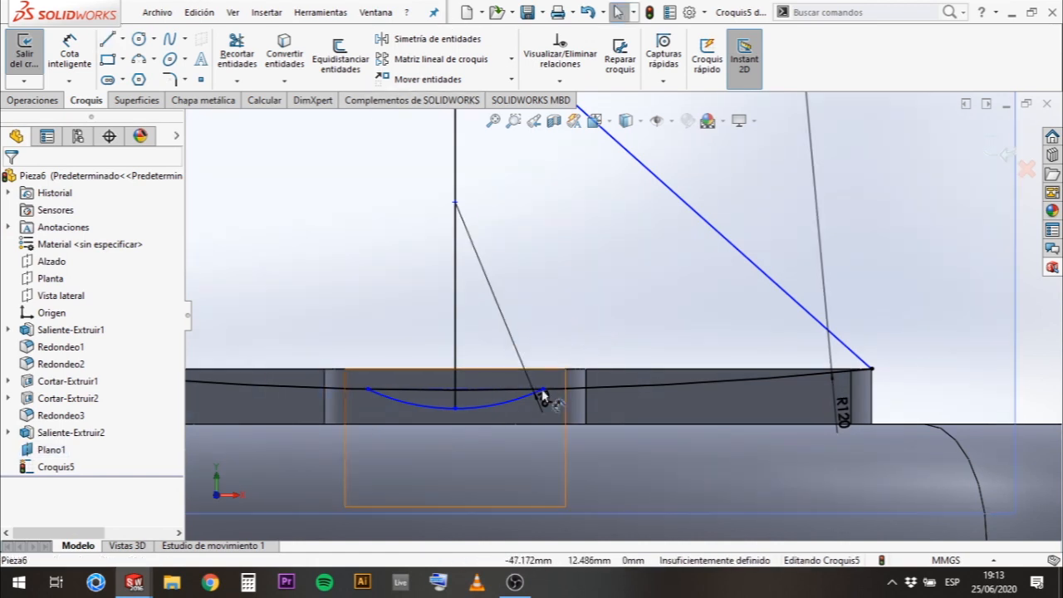
Move the R6 dimension clear of the arc, and trim the left halves of both arcs and the R120 segment above the dimple.
mouse_move(542, 397)
mouse_down()
mouse_move(570, 376)
mouse_move(636, 273)
mouse_move(649, 276)
mouse_up()
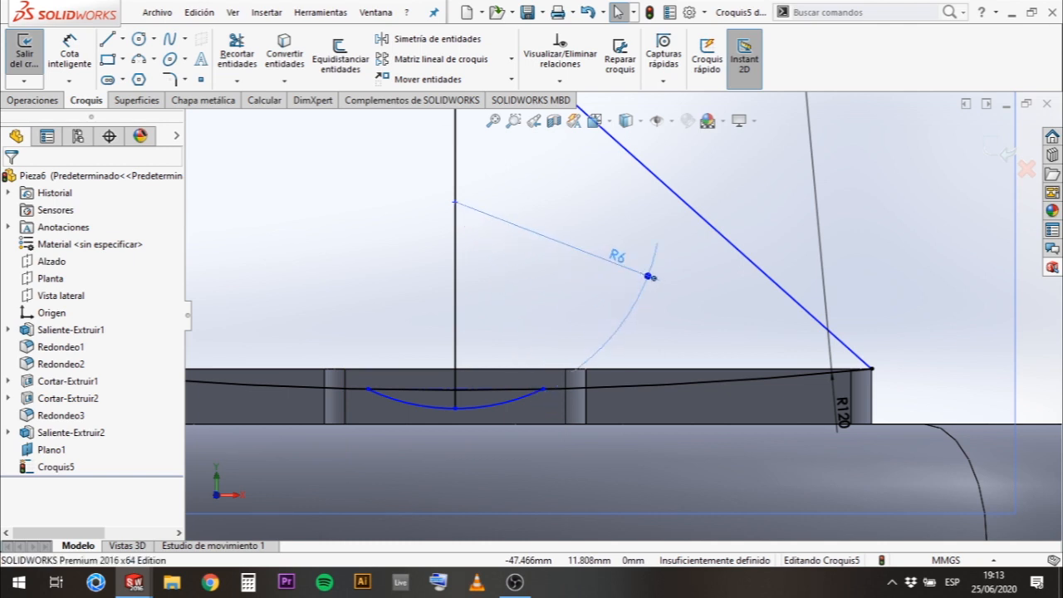
click(649, 277)
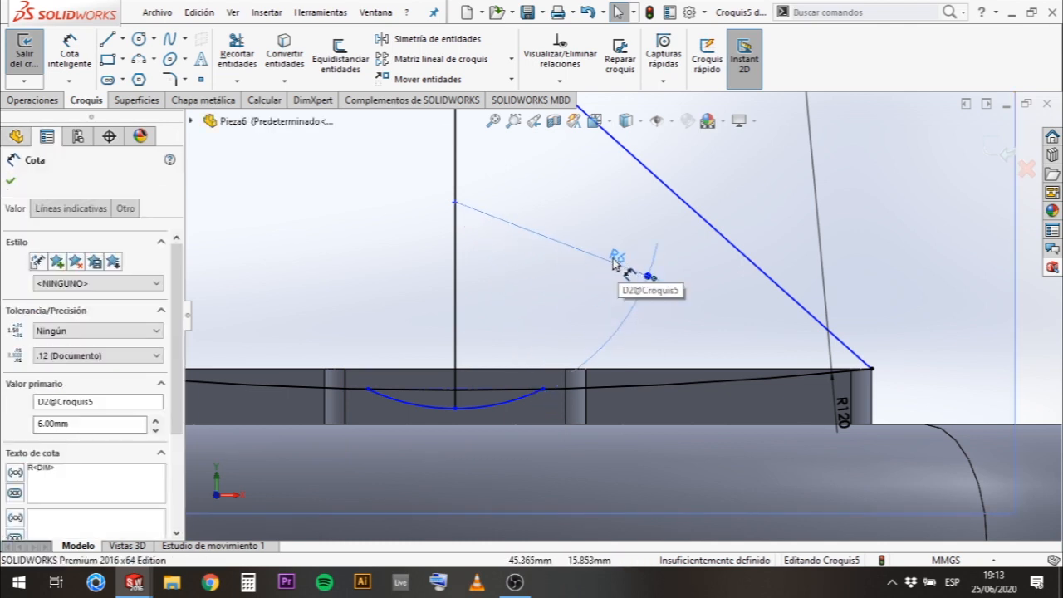
click(237, 51)
mouse_move(391, 316)
mouse_down()
mouse_move(399, 400)
mouse_move(332, 321)
mouse_up()
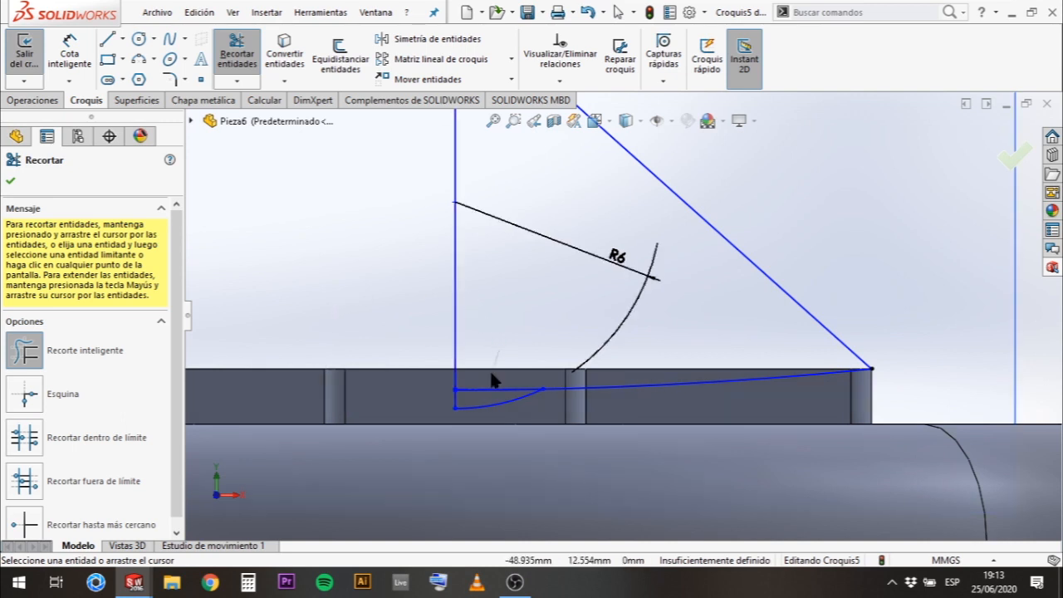
drag(488, 397, 508, 276)
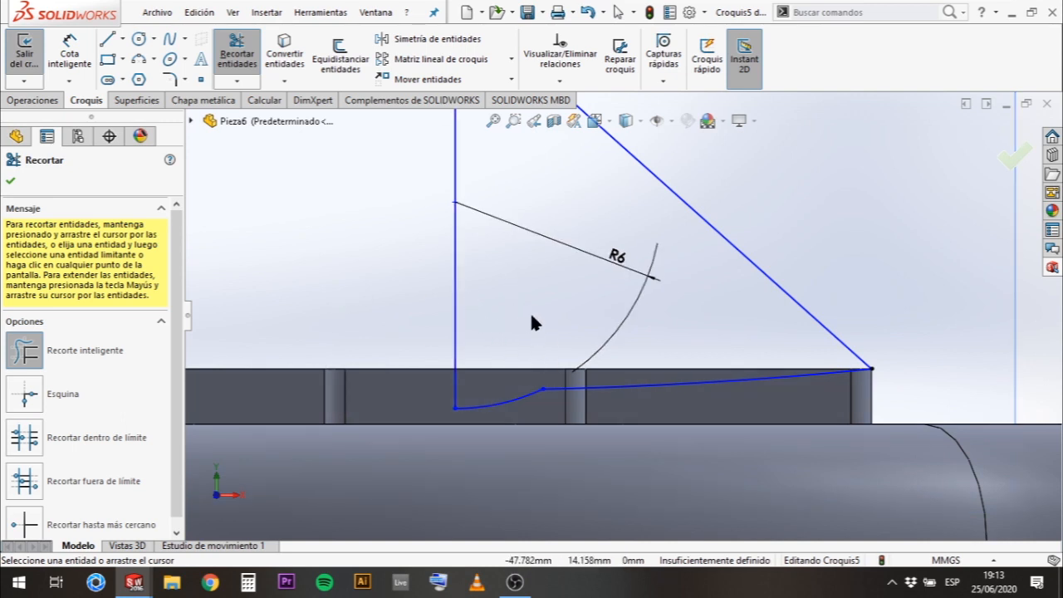
scroll(534, 314, up, 3)
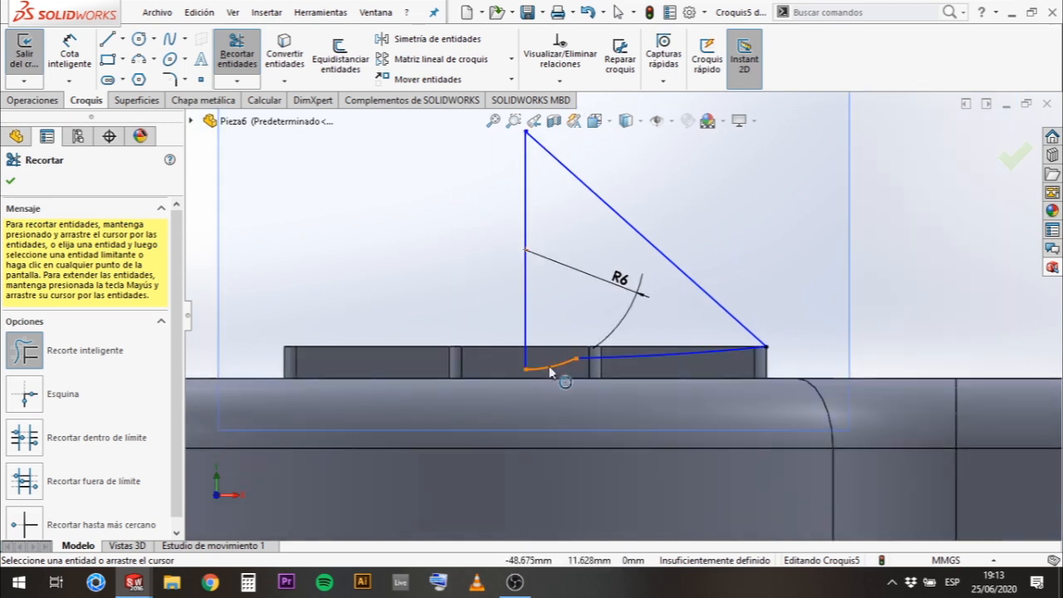
key(Escape)
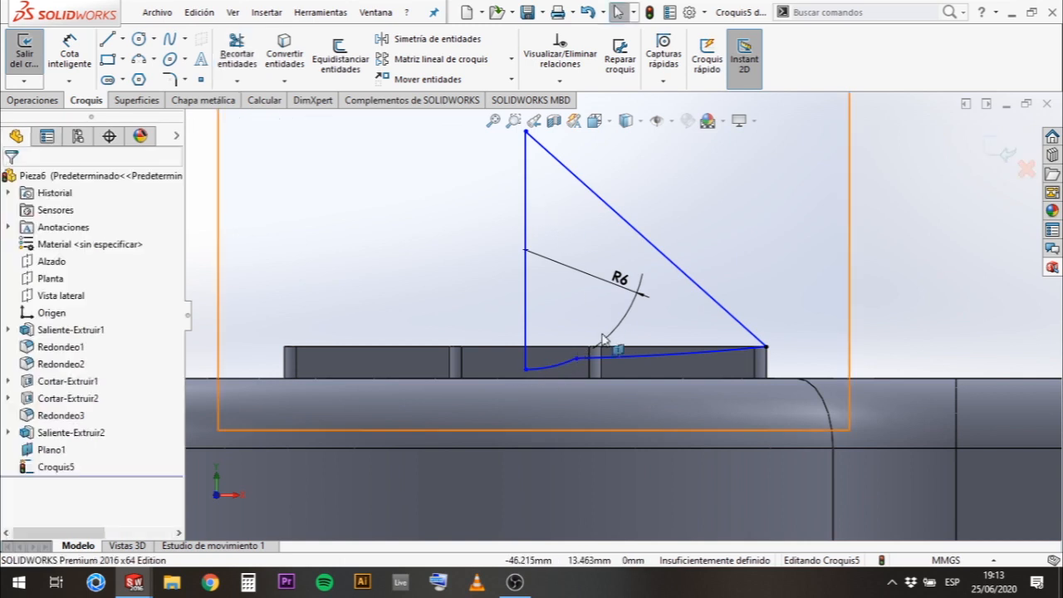
scroll(594, 332, down, 2)
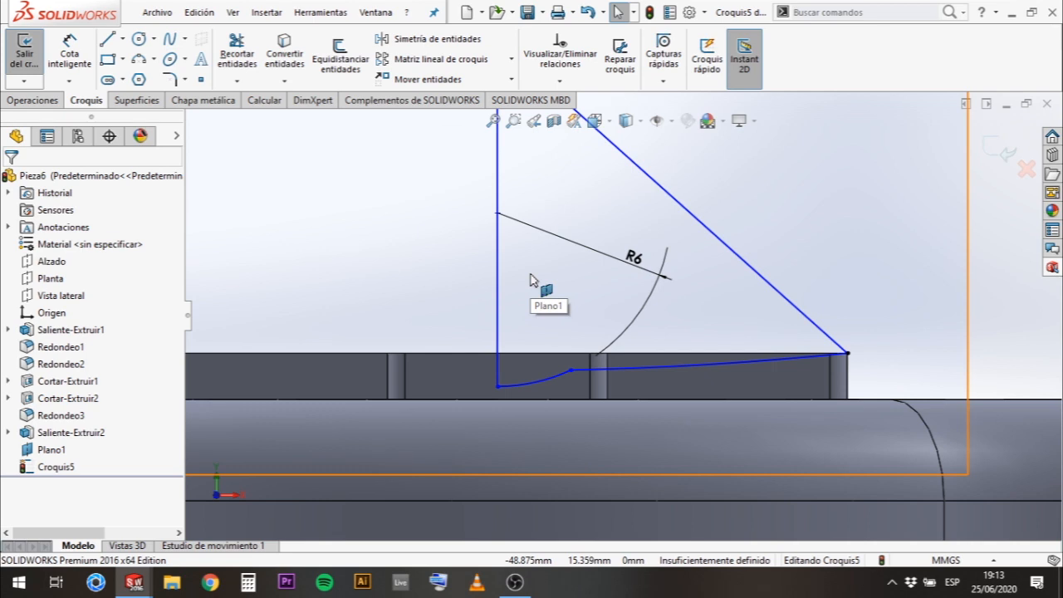
scroll(848, 330, up, 2)
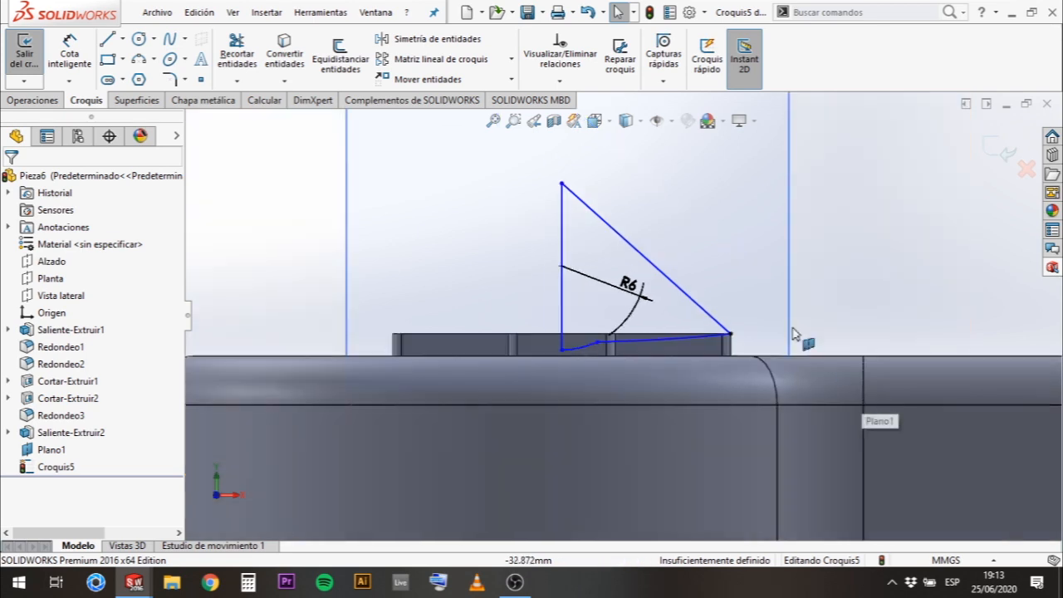
scroll(707, 360, down, 1)
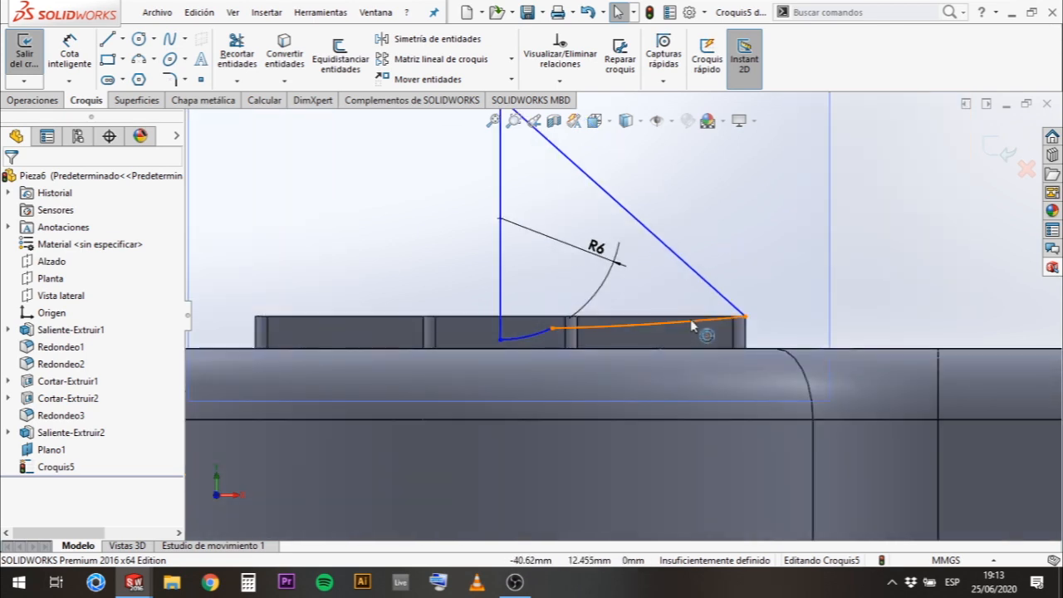
scroll(690, 319, up, 3)
scroll(641, 325, down, 5)
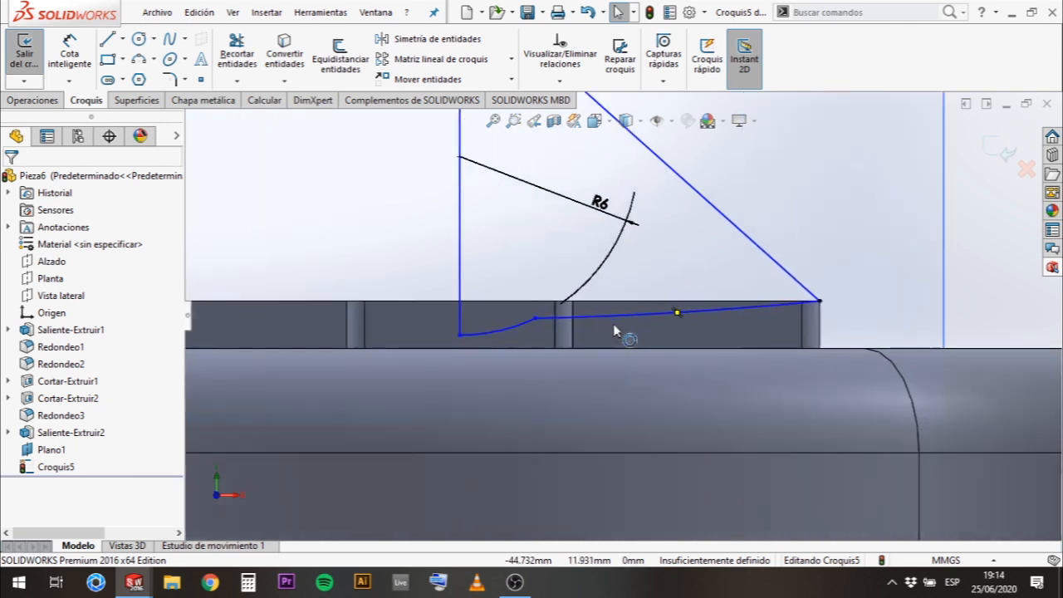
scroll(604, 263, up, 3)
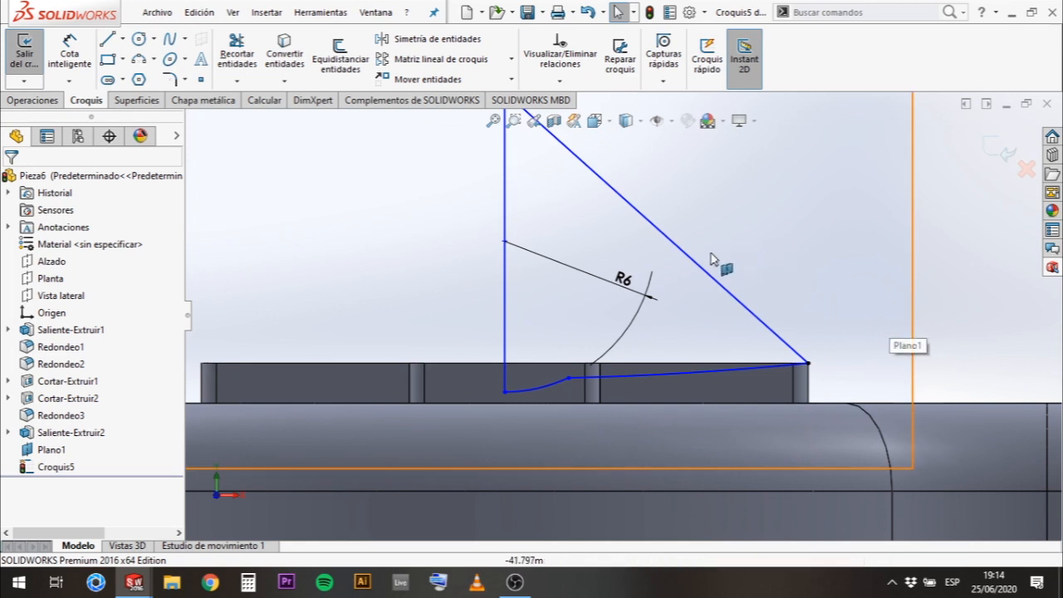
Add a radius dimension to the long shallow arc between the dimple and the cross's right end.
click(69, 52)
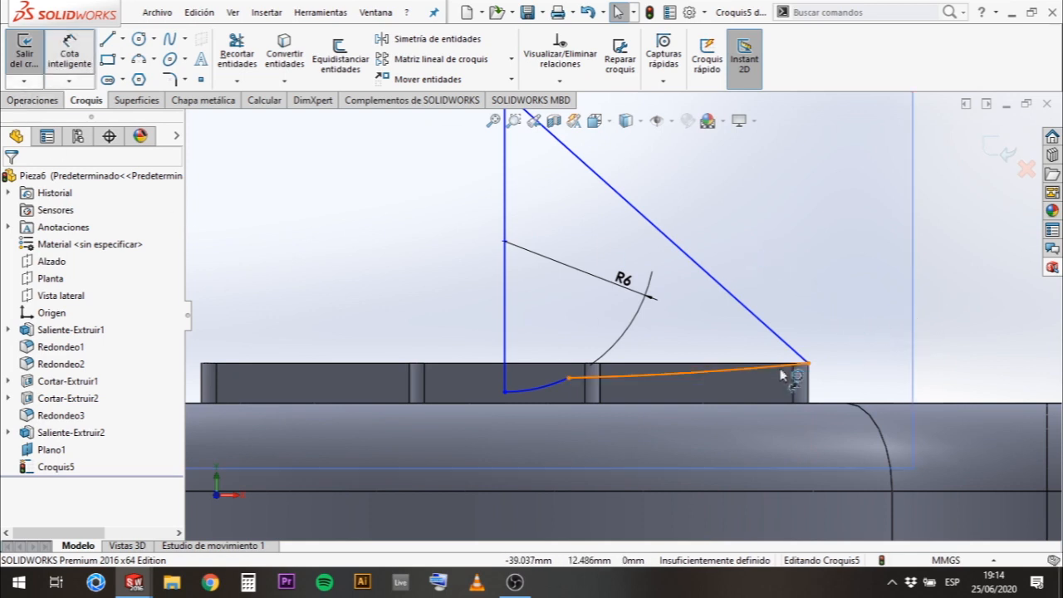
click(735, 371)
click(772, 220)
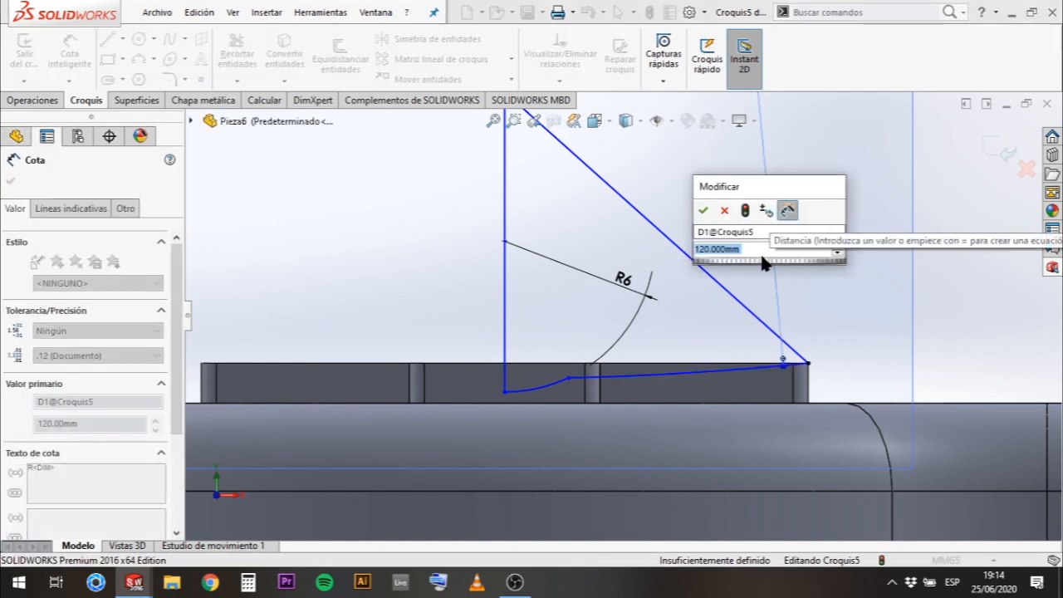
Try a 140 mm radius on the long shallow arc, examining its outer endpoint on the cross, and undo the radius change.
text(140)
key(Return)
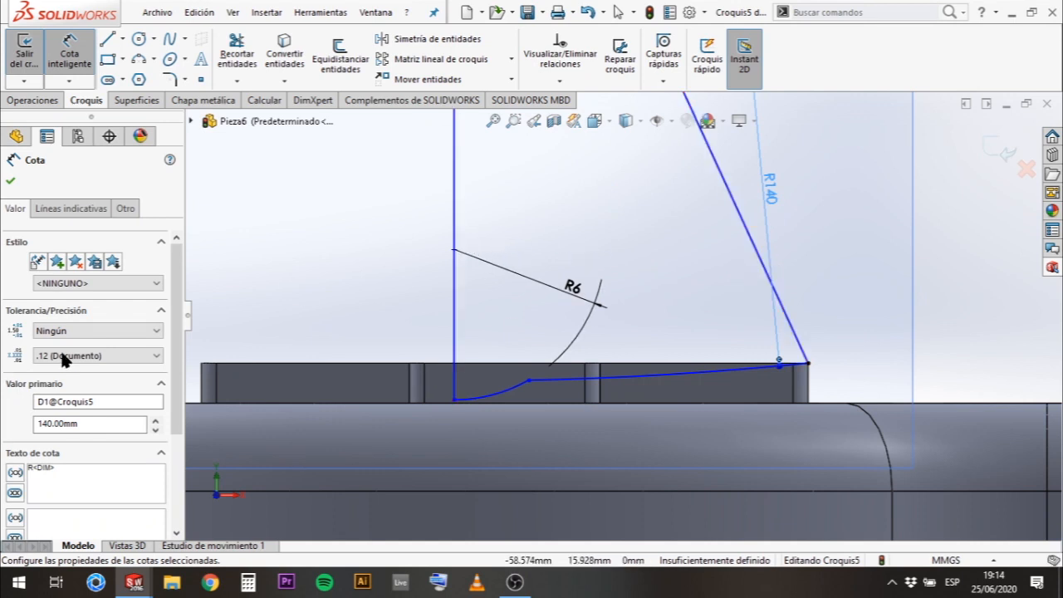
click(807, 363)
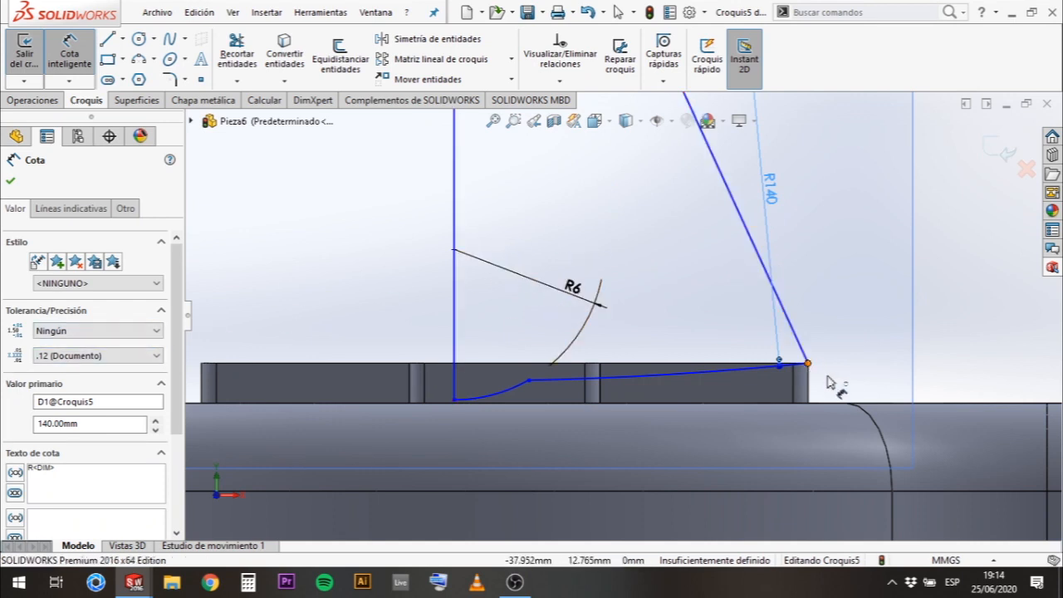
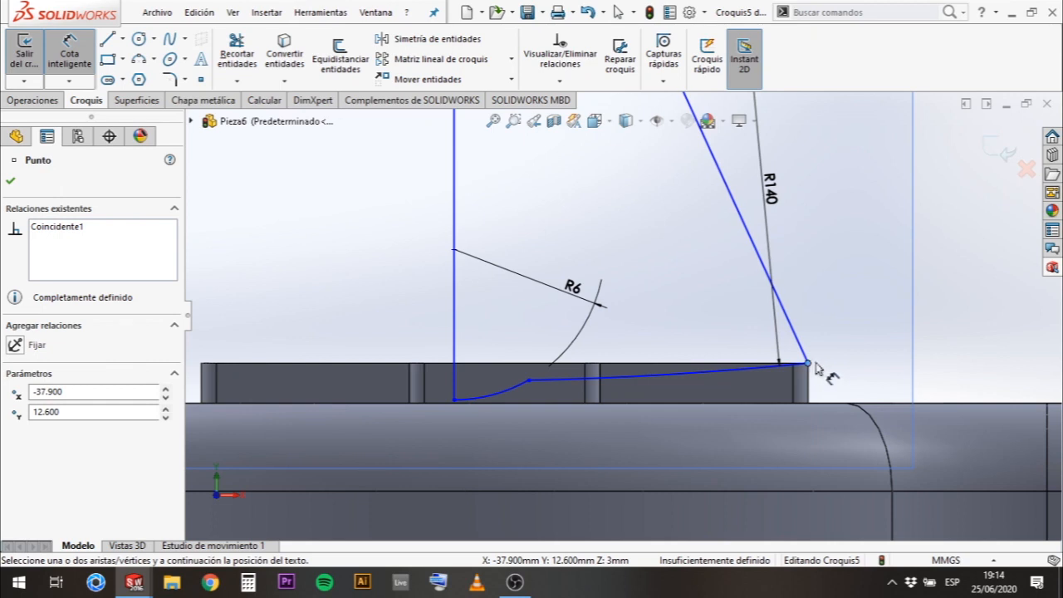
mouse_move(822, 270)
middle_down()
mouse_move(1000, 312)
mouse_move(955, 328)
middle_up()
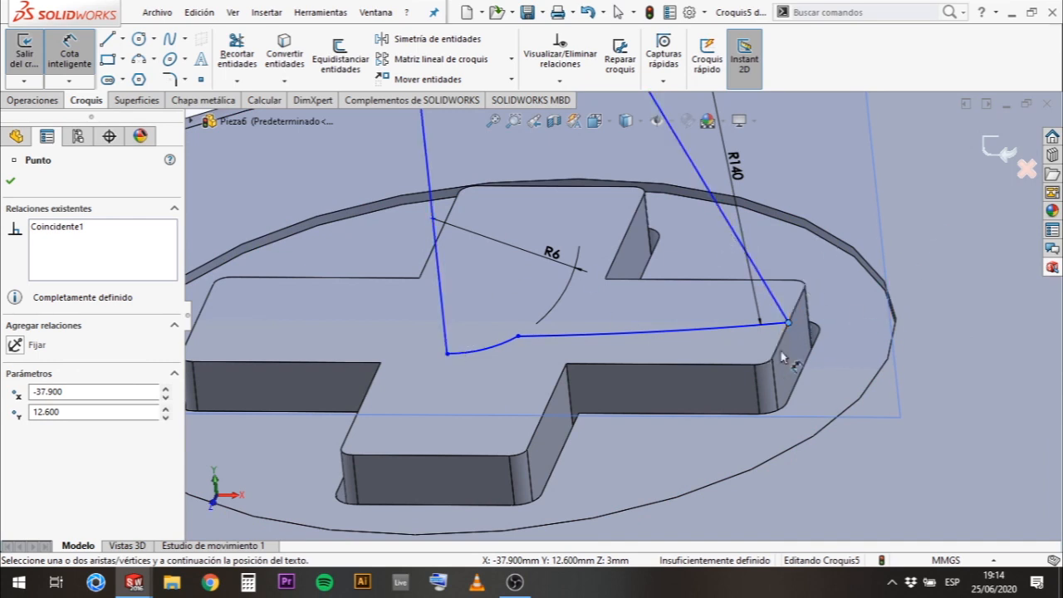
scroll(491, 304, up, 8)
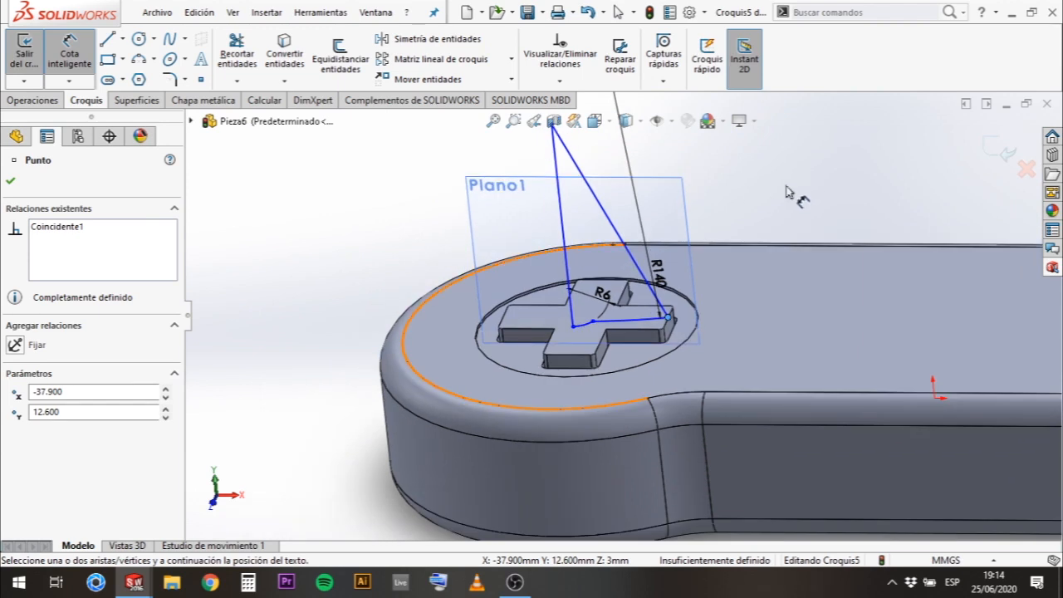
key(Escape)
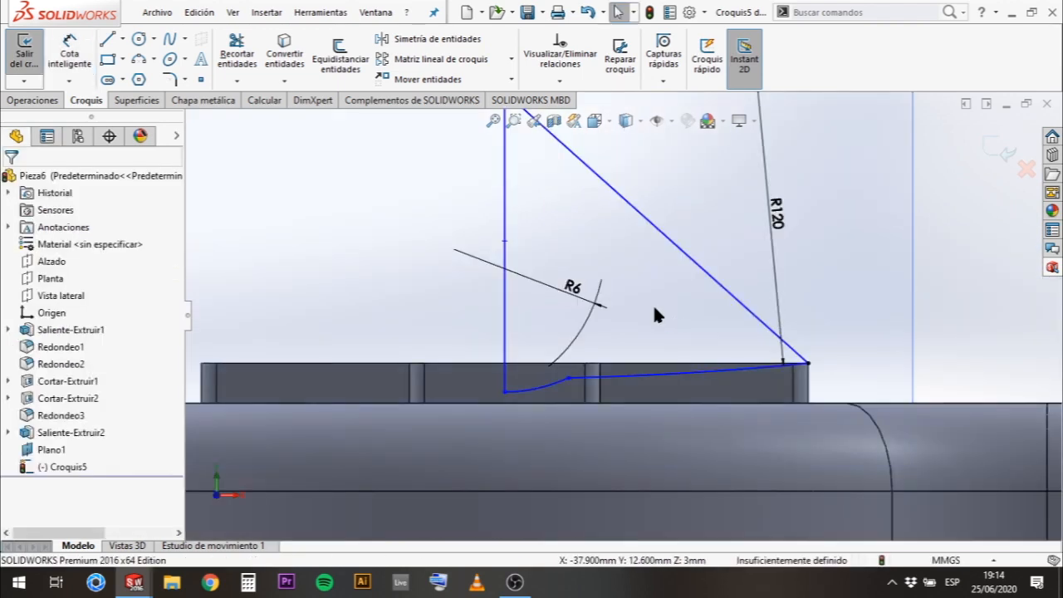
Delete the coincident relation on the R120 arc's outer endpoint at the cross's right end.
scroll(525, 384, down, 1)
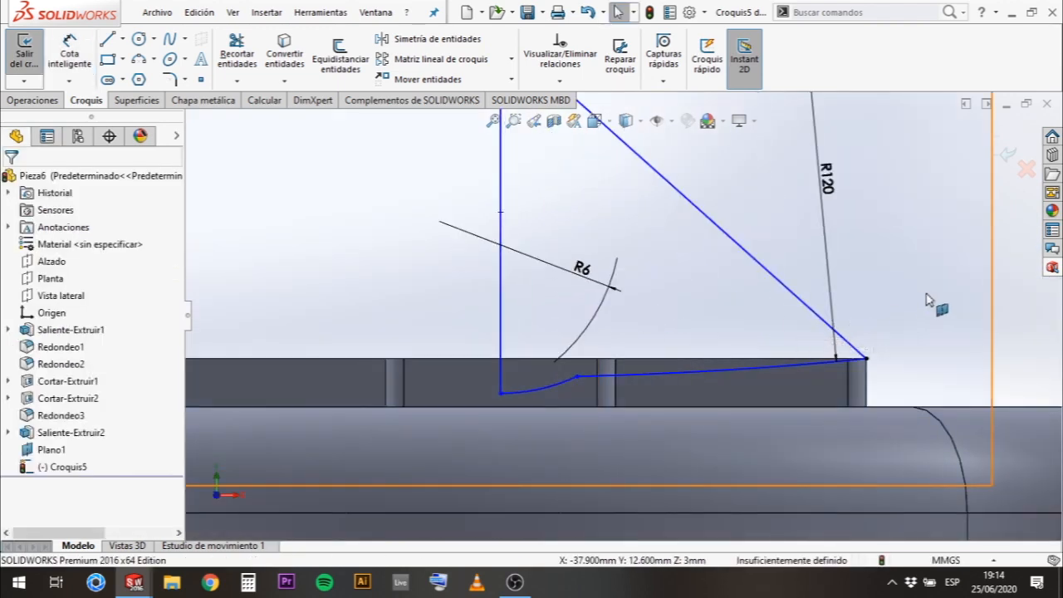
click(877, 345)
click(867, 359)
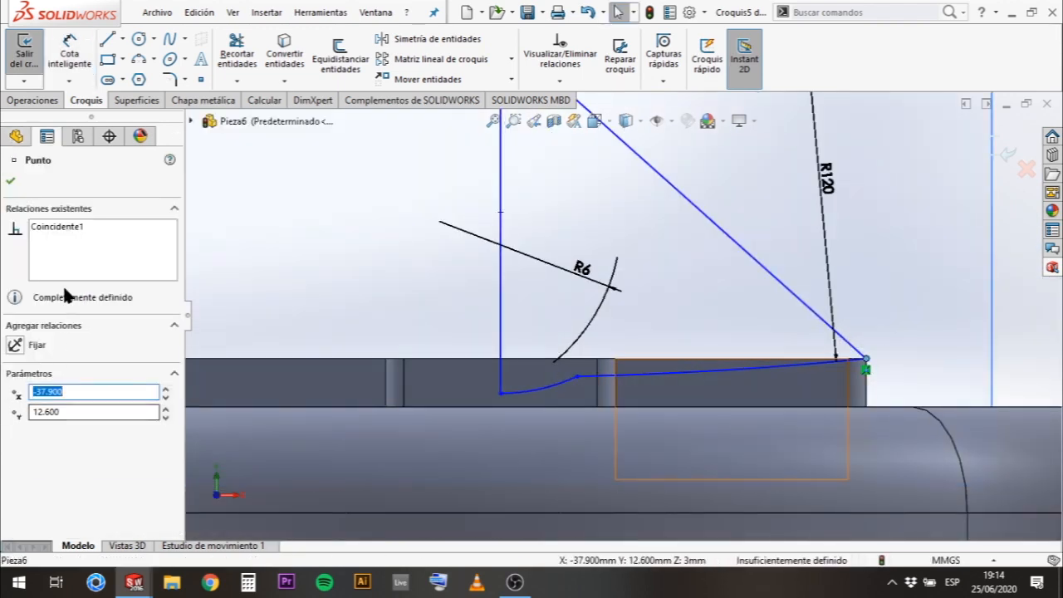
click(78, 230)
key(Delete)
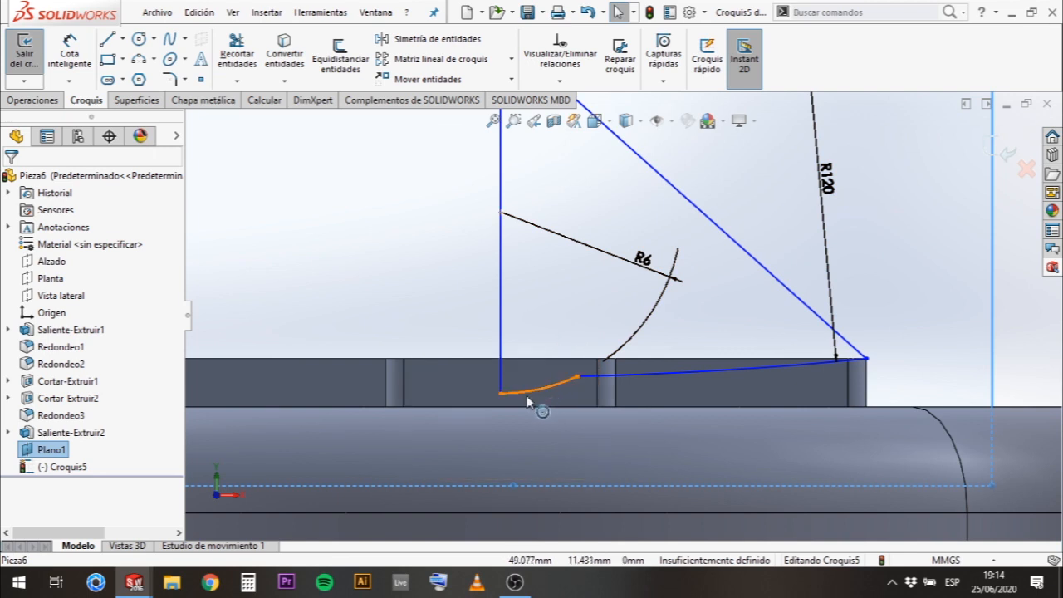
Try to apply a Fix relation to both endpoints of the R6 dimple arc, and undo it.
click(502, 393)
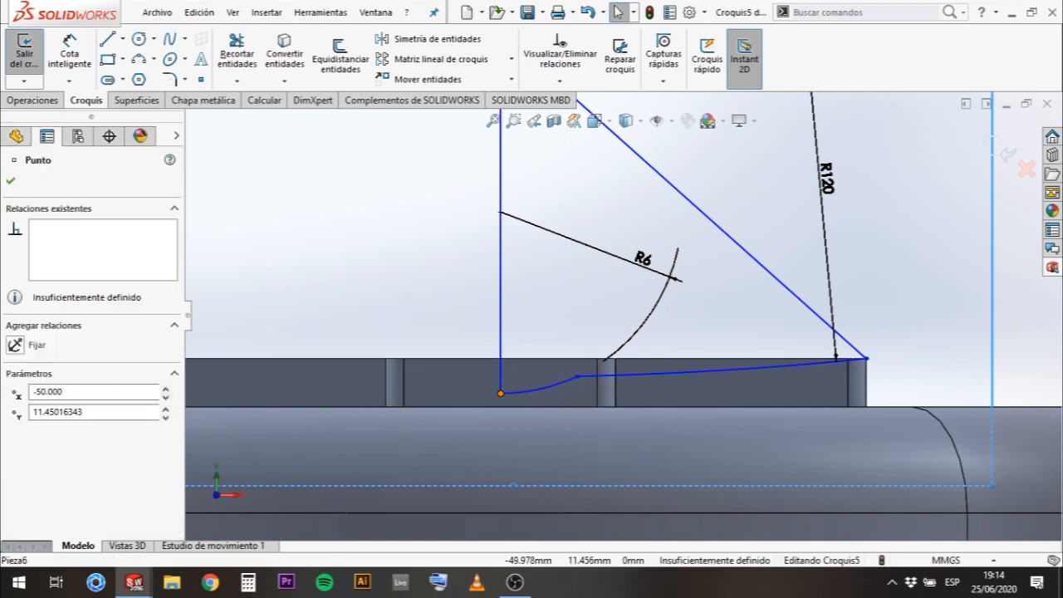
ctrl+click(578, 378)
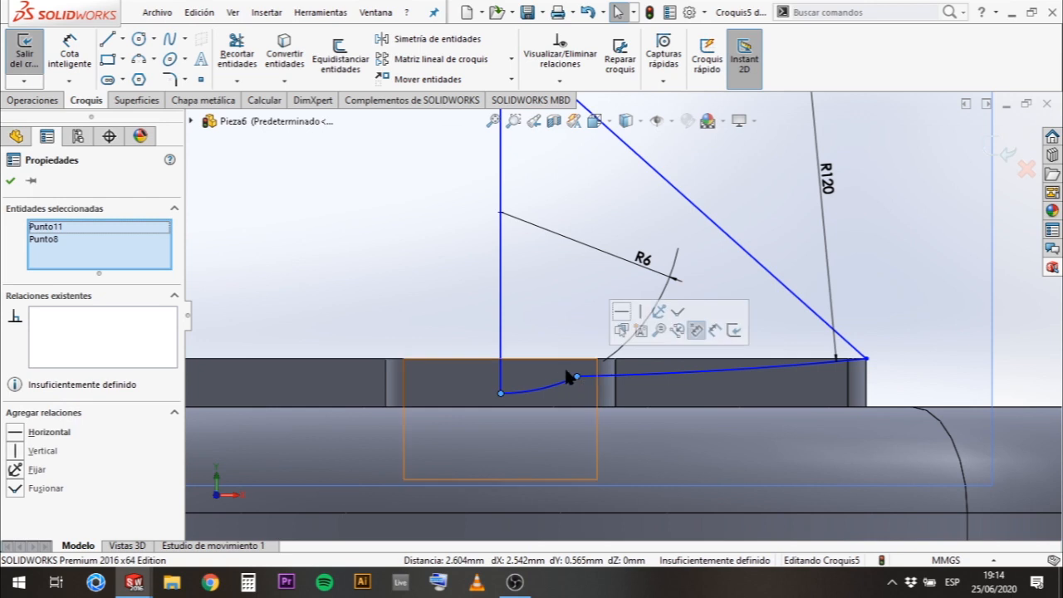
click(14, 470)
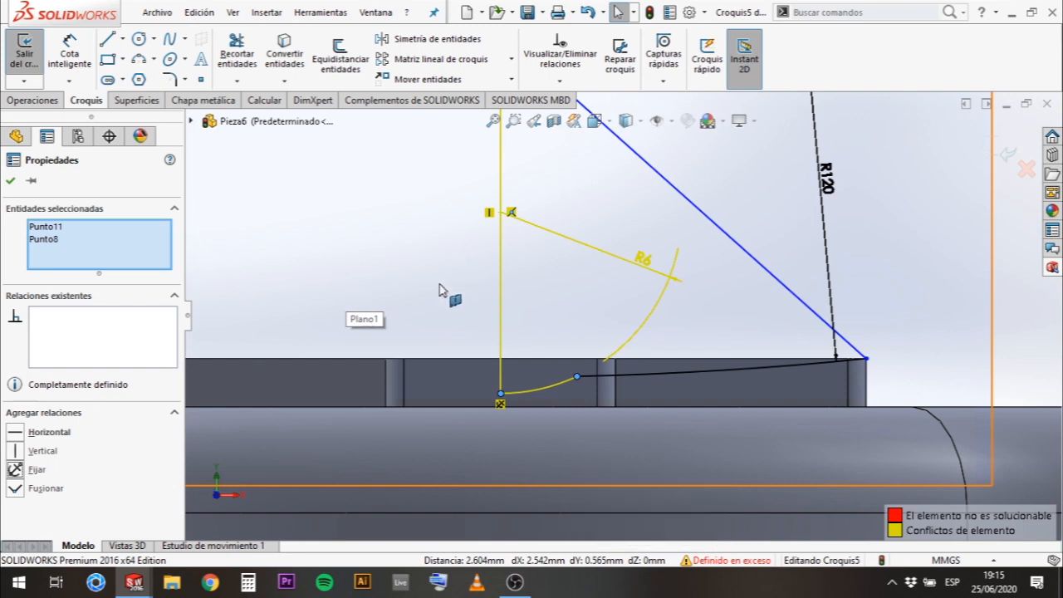
key(ctrl+z)
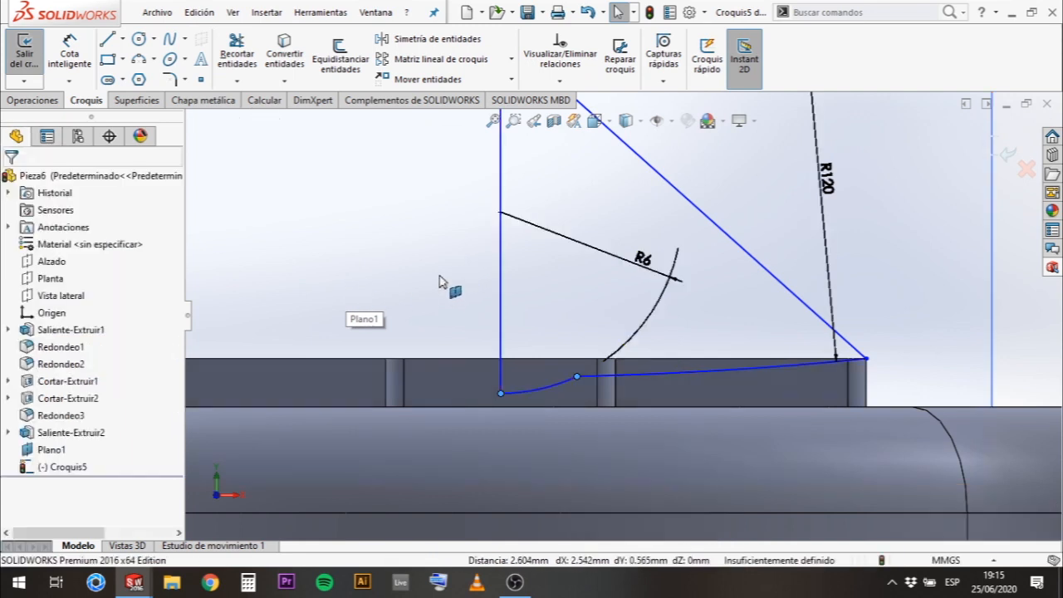
Delete the coincident relation tying the R6 arc's centre point to the vertical line.
click(502, 214)
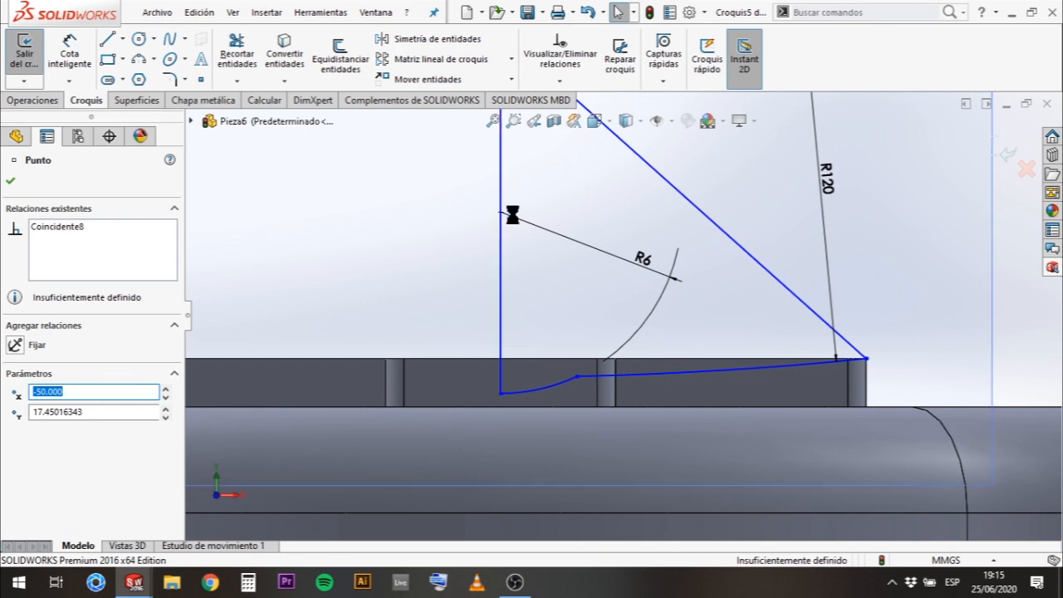
scroll(539, 253, up, 2)
scroll(538, 251, up, 1)
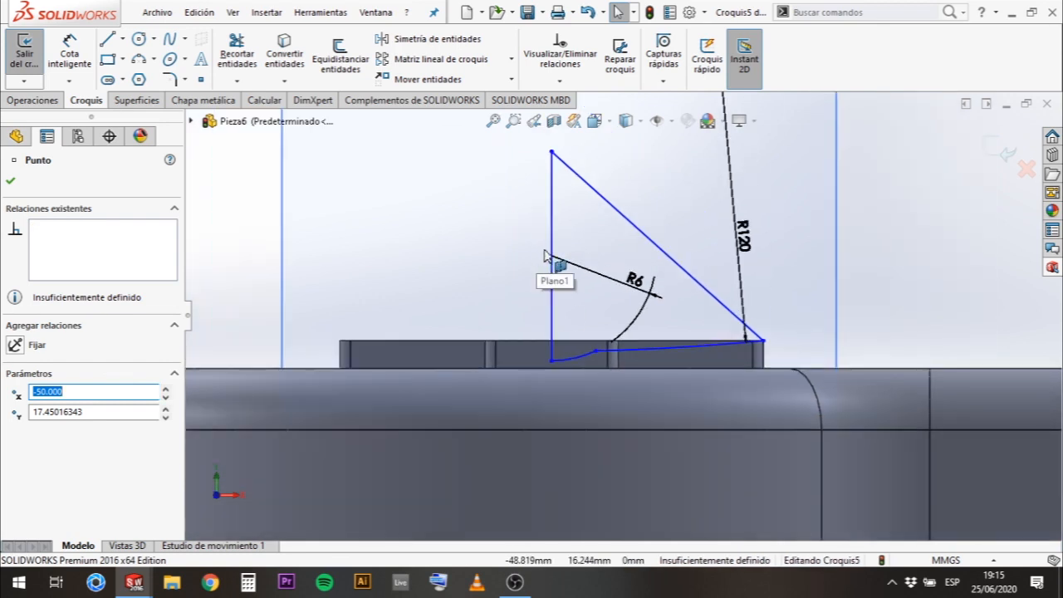
scroll(598, 254, down, 3)
scroll(572, 357, up, 1)
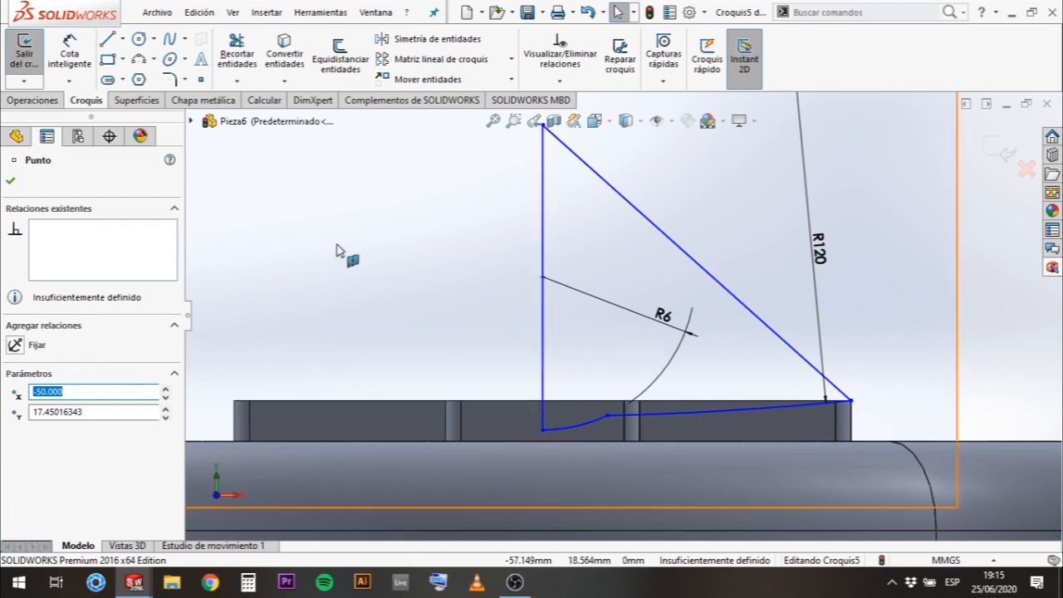
Fix the R6 arc's lower endpoint on the vertical line, and select the point where it meets the R120 arc.
click(542, 430)
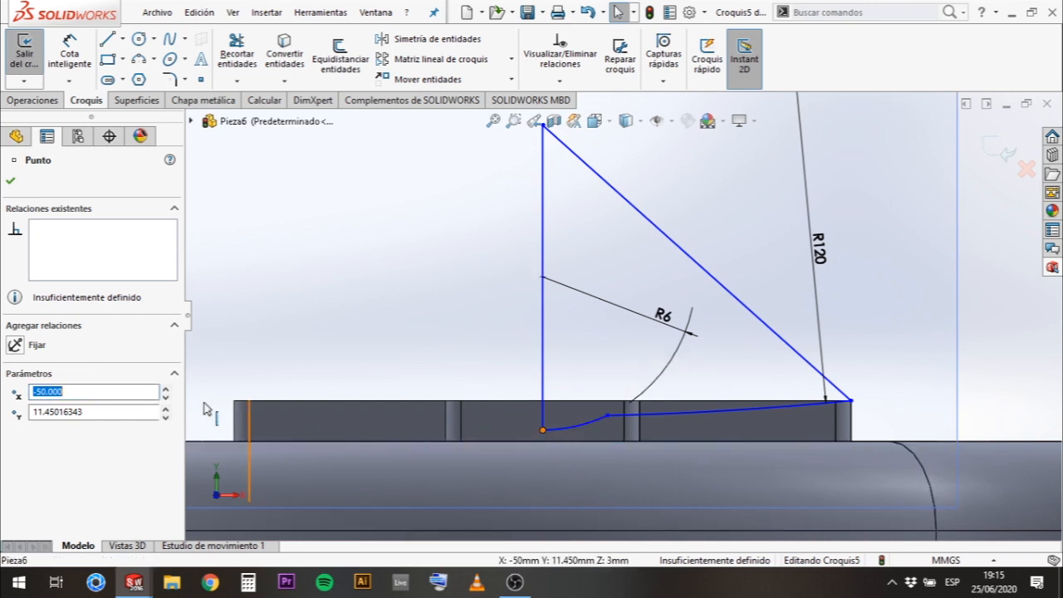
click(15, 344)
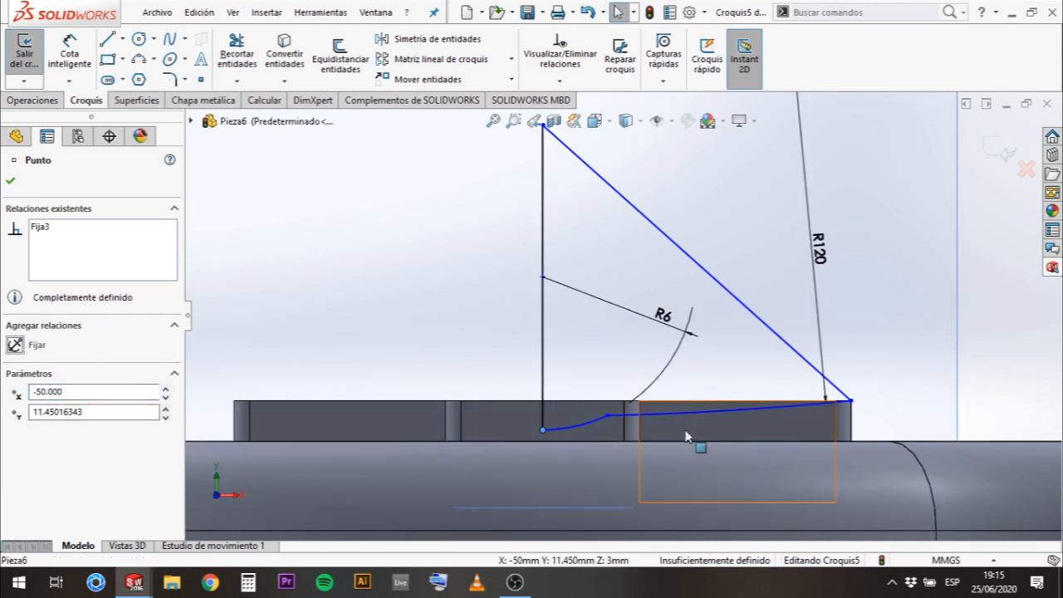
click(607, 414)
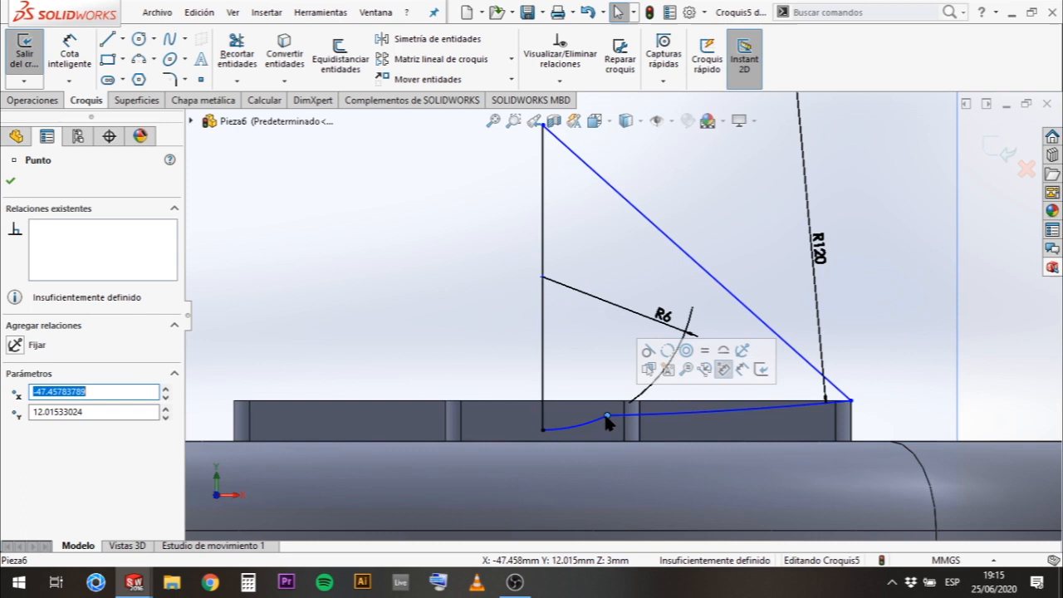
Fix the point where the small arc and the large arc of the profile meet.
click(15, 345)
click(917, 327)
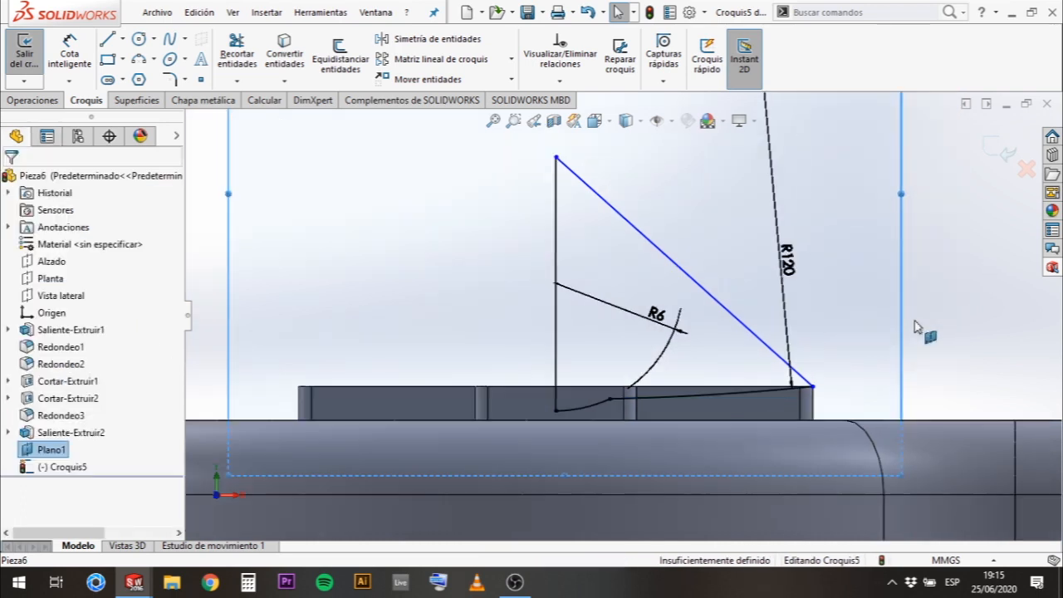
Set the large arc's radius to 130 mm and move its dimension away from the profile.
scroll(917, 328, down, 2)
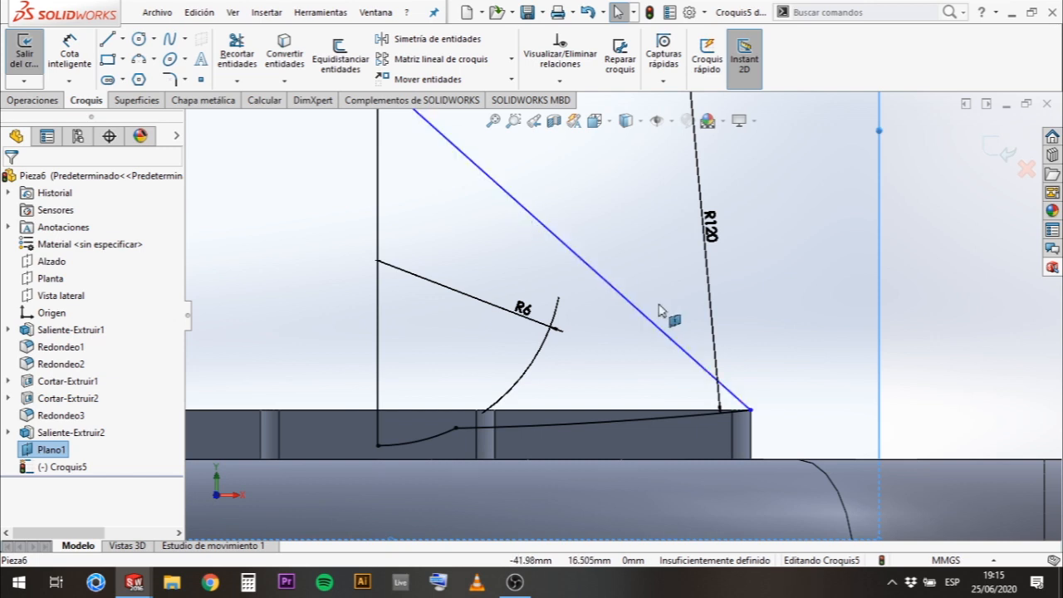
scroll(731, 307, up, 3)
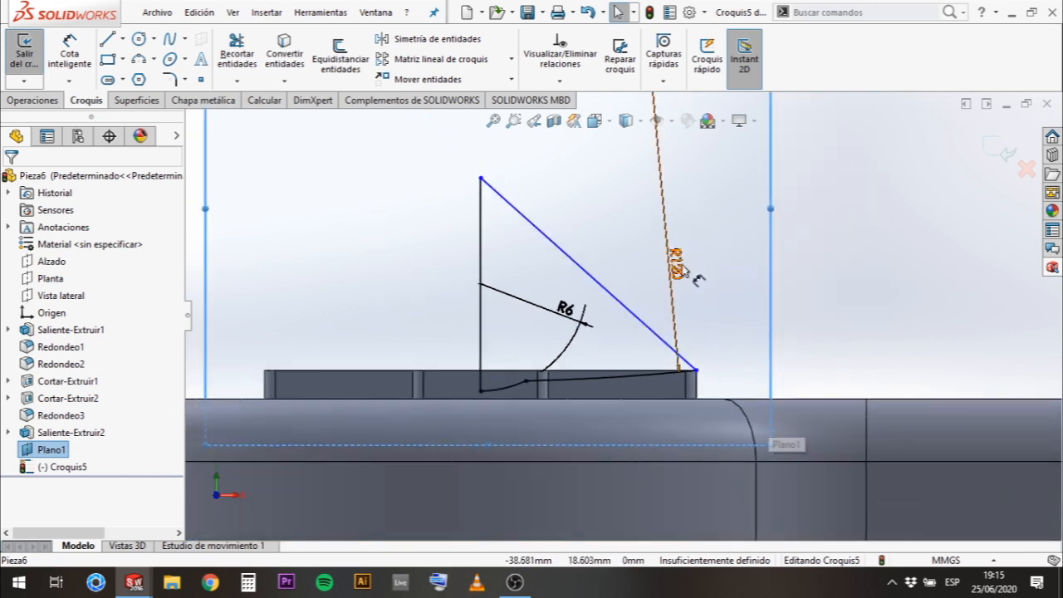
double_click(676, 264)
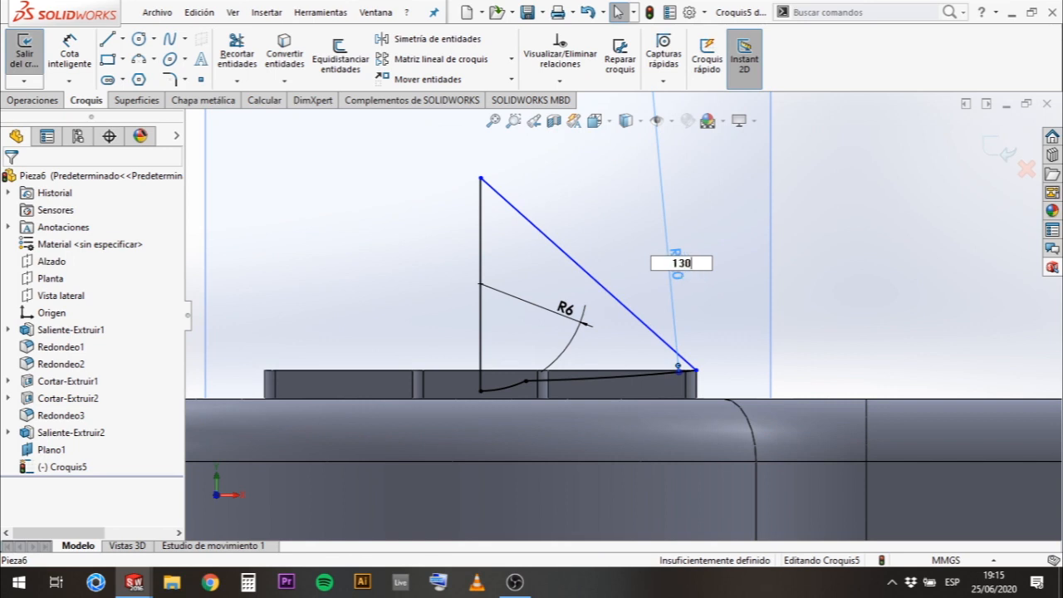
key(Return)
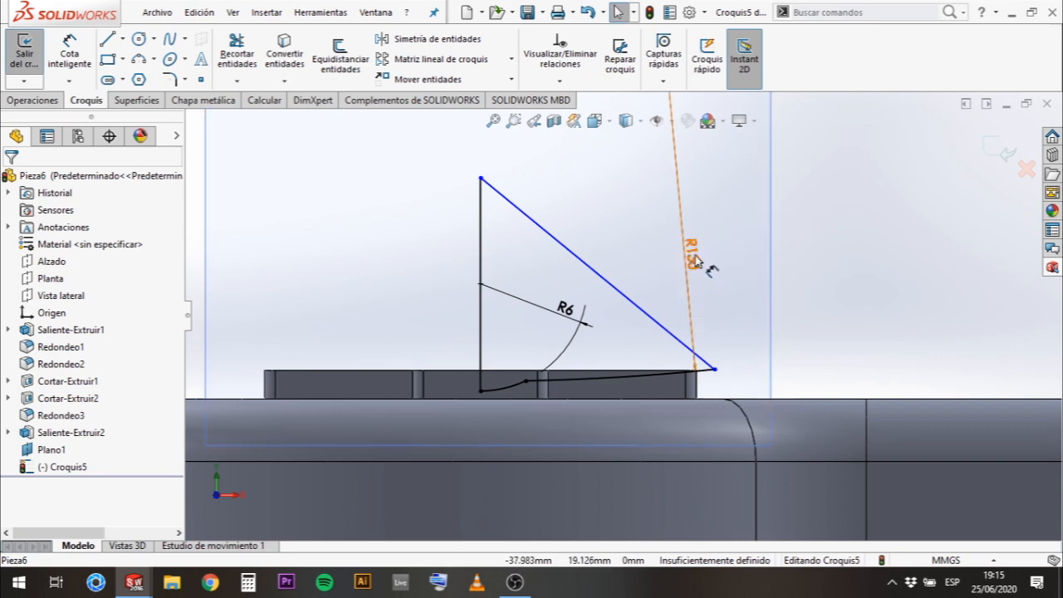
drag(696, 260, 738, 249)
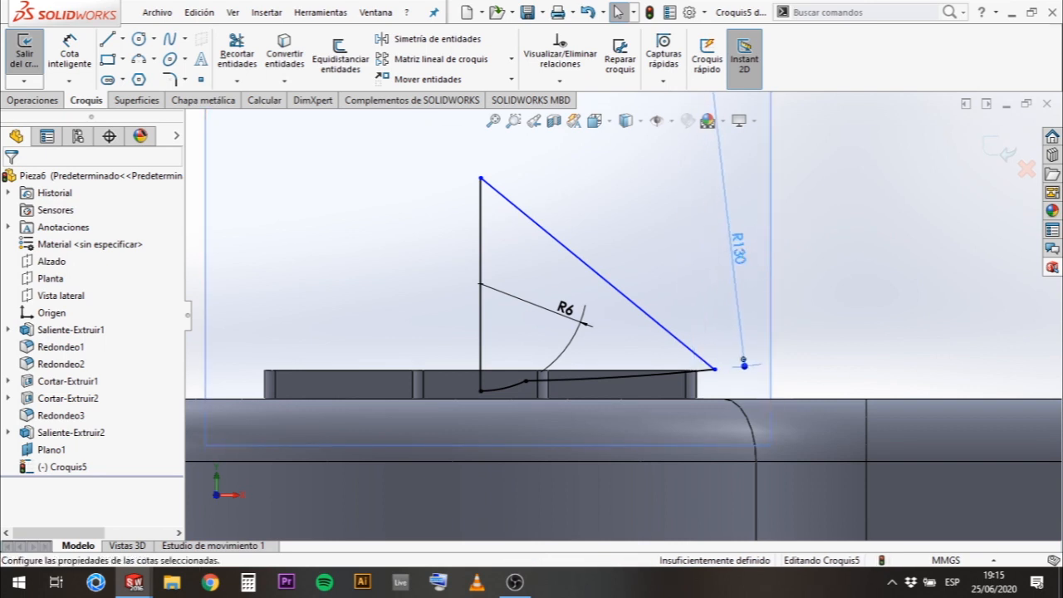
click(629, 187)
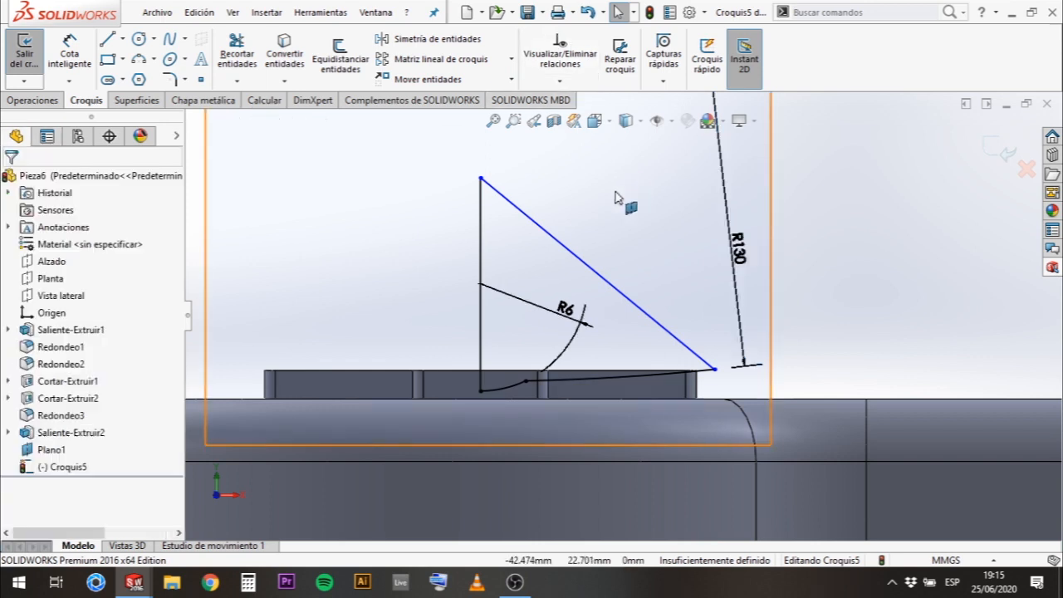
Dimension the sloped closing line of the profile, keeping its drawn length.
click(73, 63)
click(610, 281)
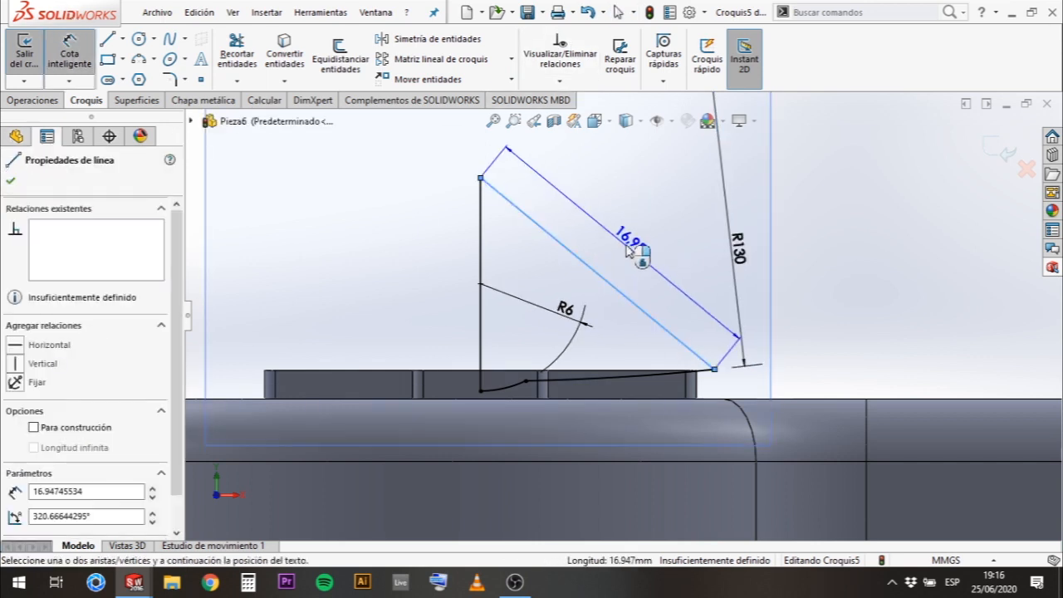
click(628, 251)
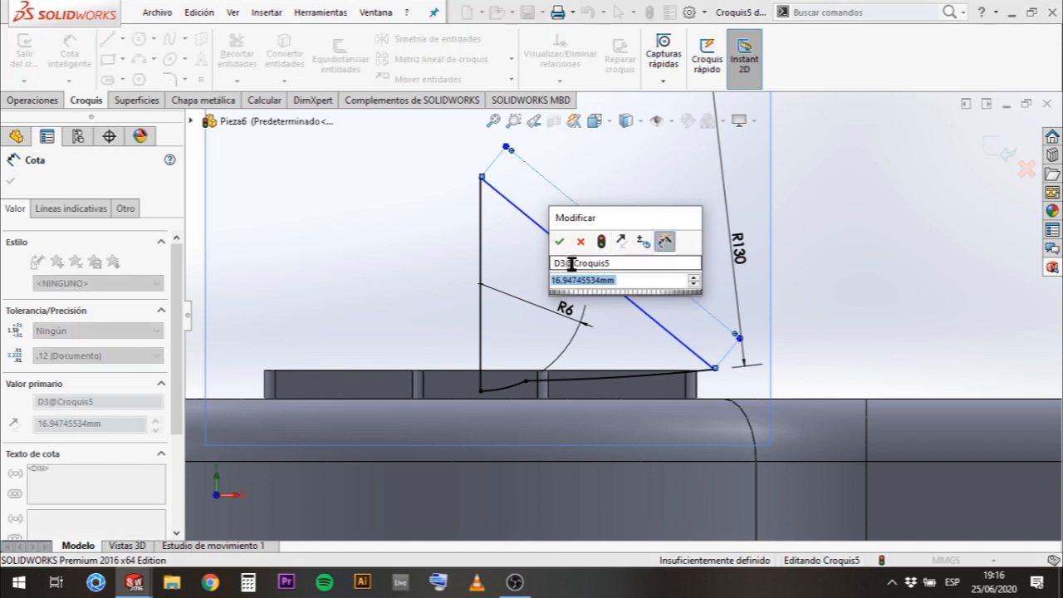
click(561, 242)
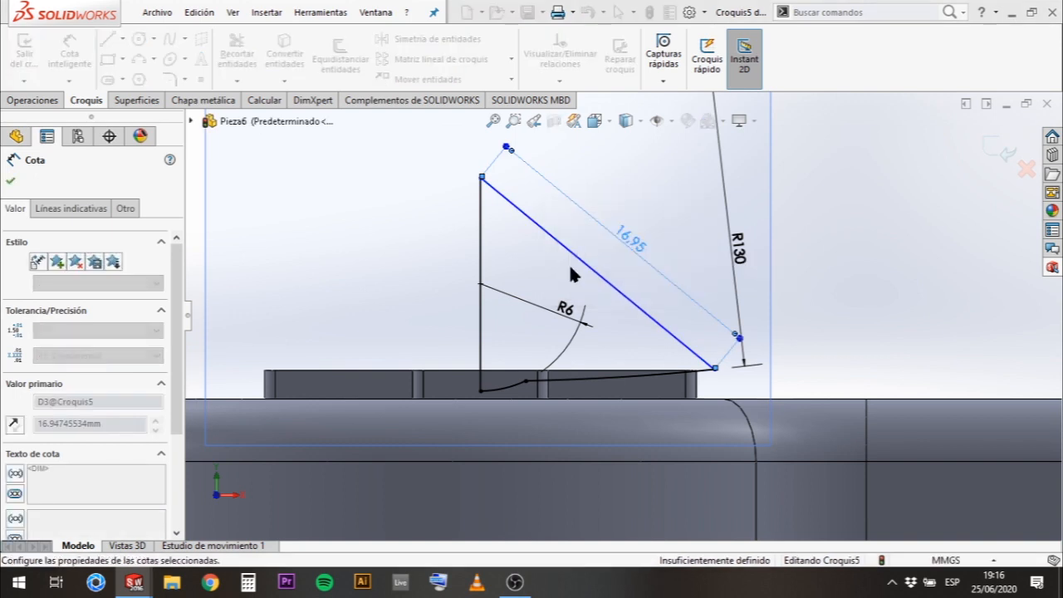
key(Escape)
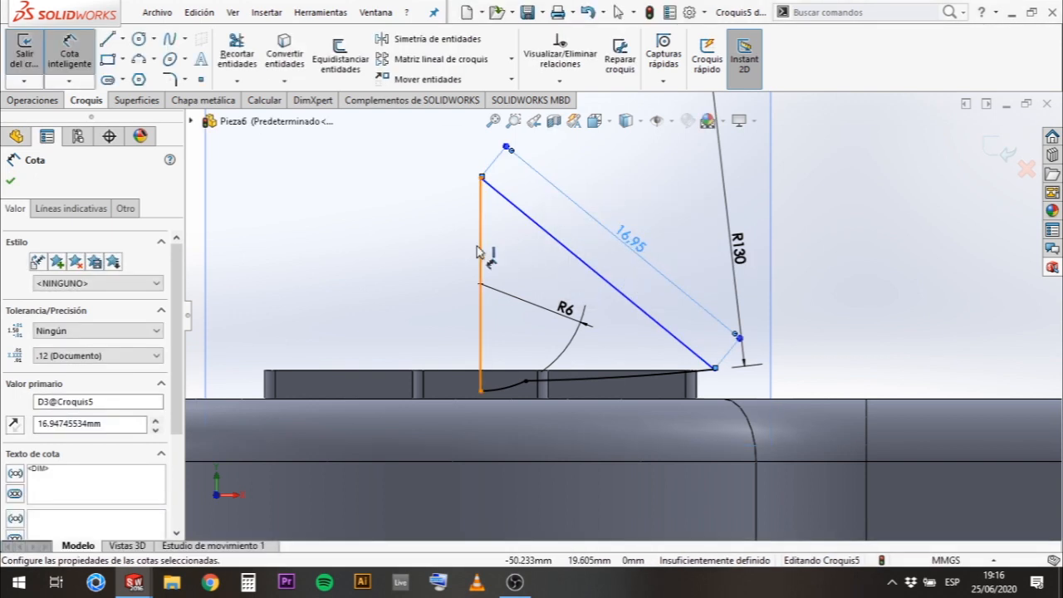
Dimension the vertical line of the profile and set its length to 12 mm.
click(482, 259)
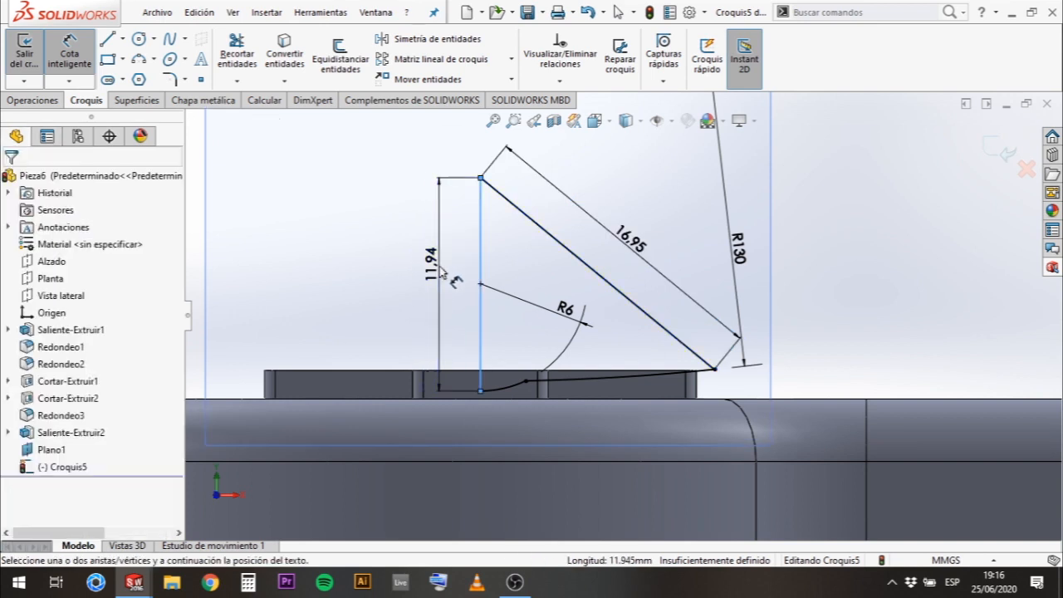
click(439, 268)
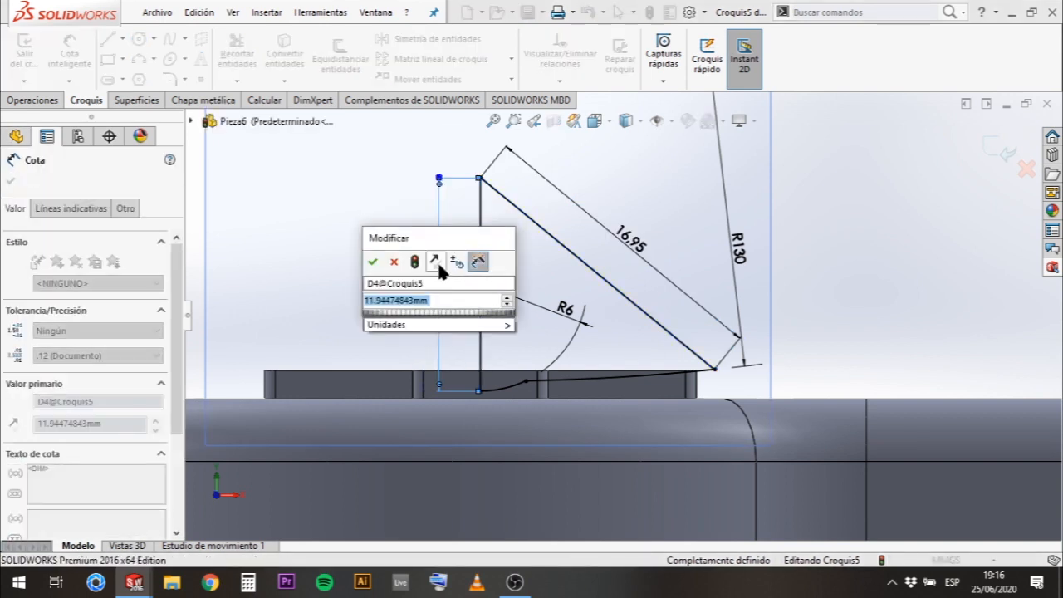
text(12)
key(Return)
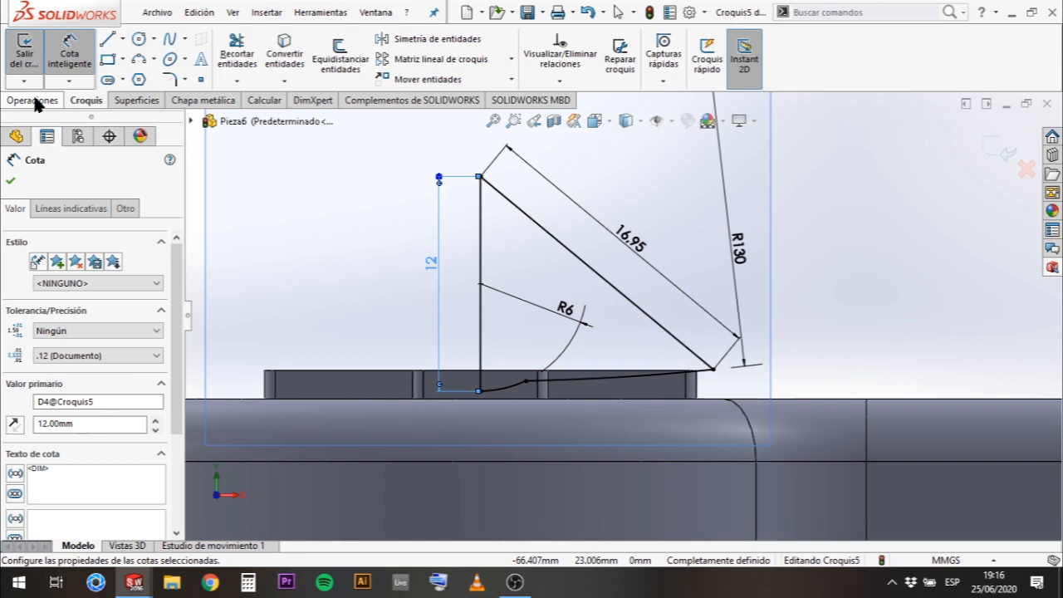
key(Escape)
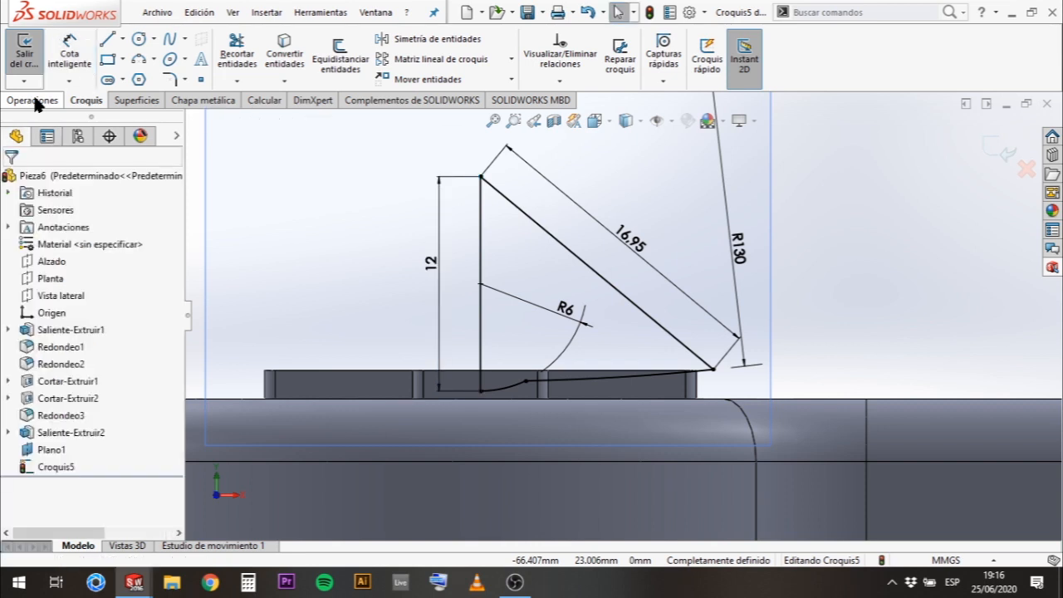
Delete the length dimensions of the vertical and sloped lines, leaving the radius dimensions in place.
click(429, 262)
key(Delete)
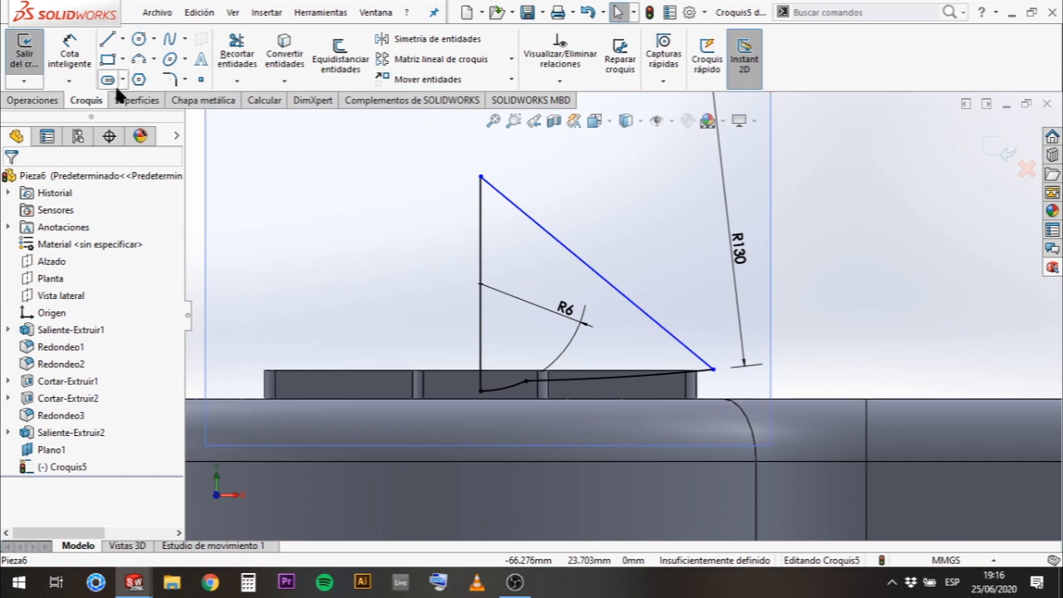
Create a 360° revolved cut of the profile around its vertical line, through the top of the cross-shaped button.
click(40, 97)
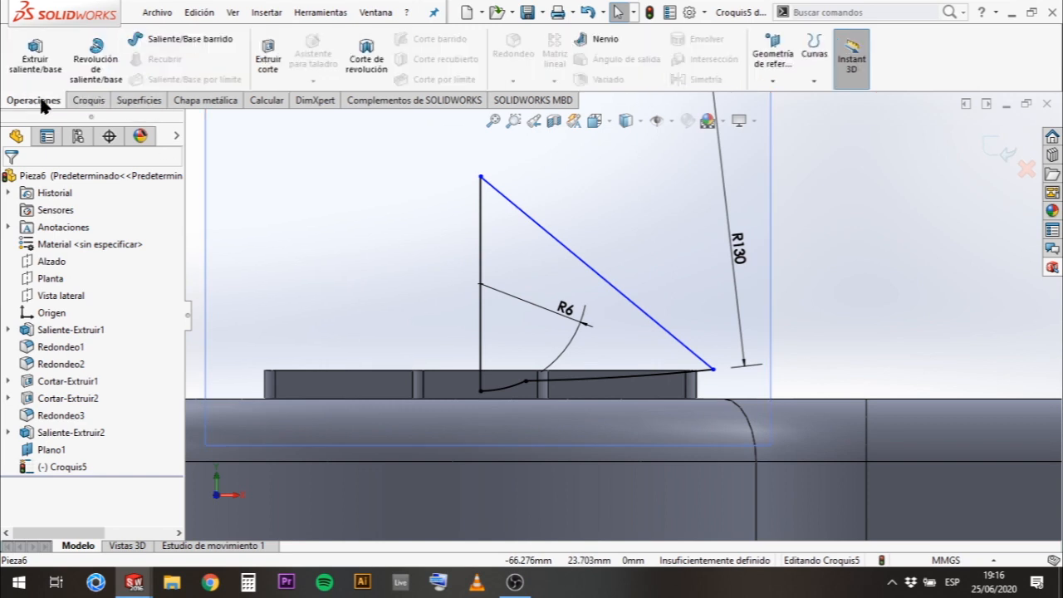
click(374, 62)
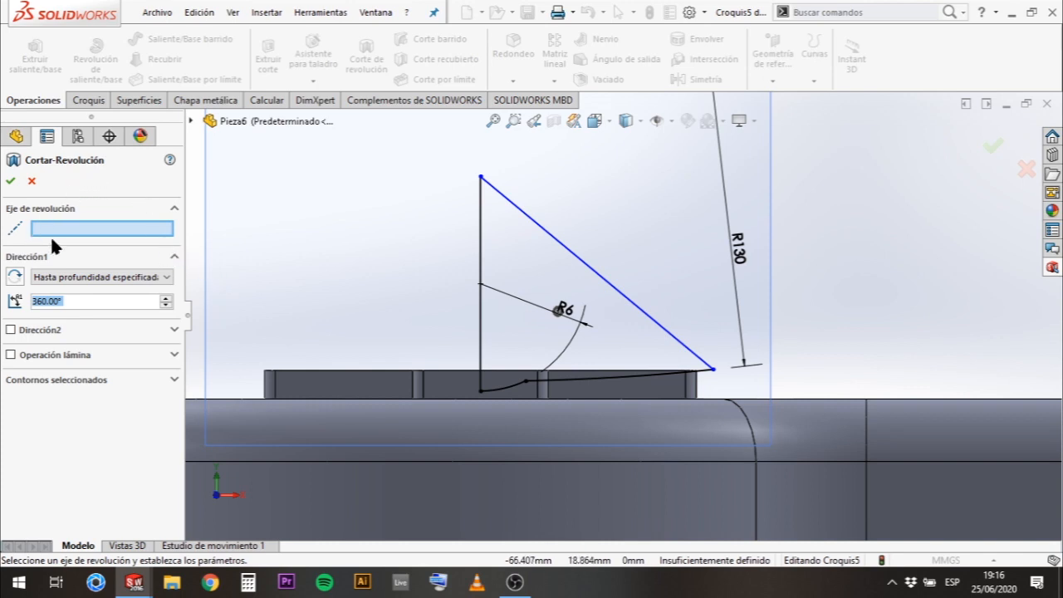
click(482, 255)
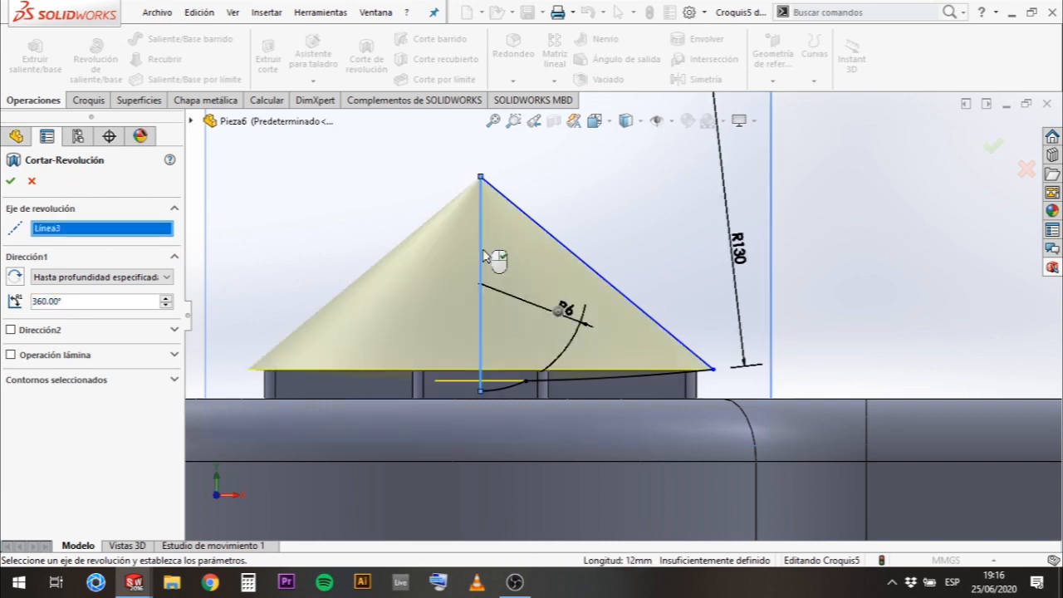
mouse_move(627, 177)
middle_down()
mouse_move(612, 242)
mouse_move(619, 263)
middle_up()
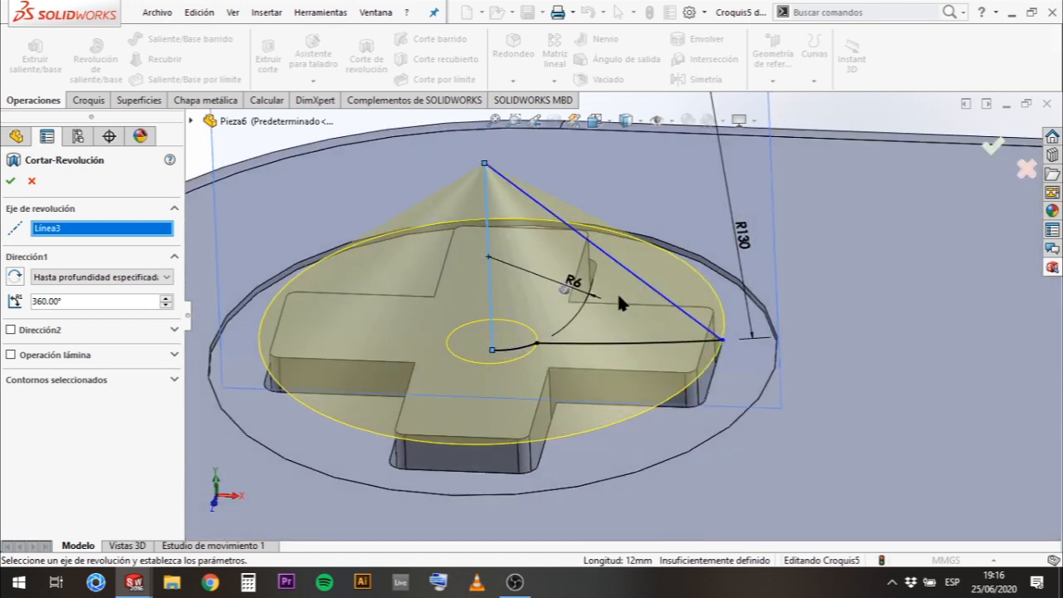
mouse_move(622, 300)
middle_down()
mouse_move(576, 285)
mouse_move(588, 264)
mouse_move(602, 302)
middle_up()
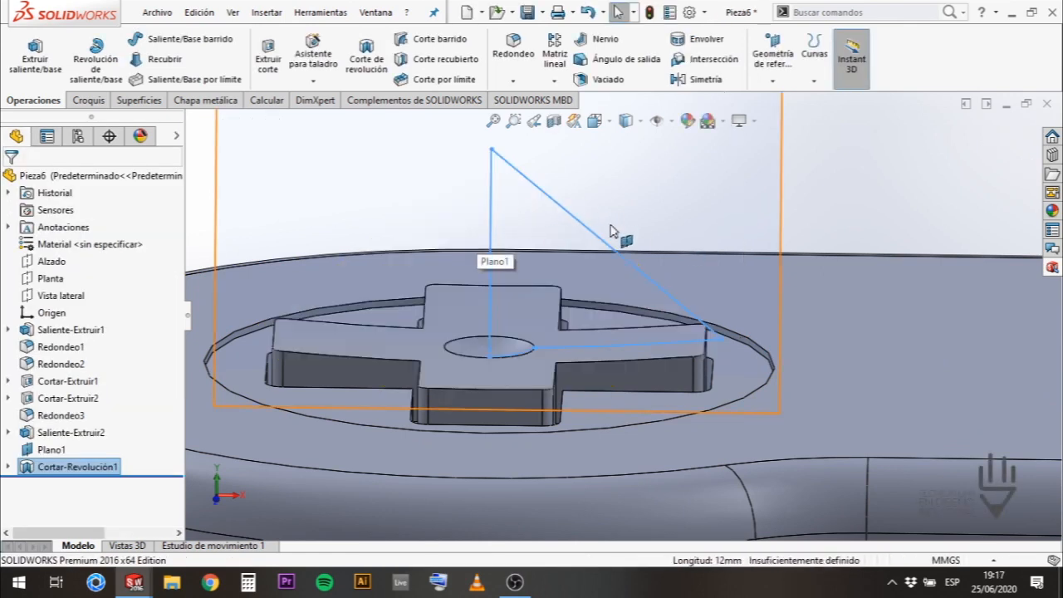
Hide the reference plane Plano1 in the model.
middle_drag(618, 230, 488, 484)
scroll(488, 484, down, 5)
scroll(560, 375, up, 5)
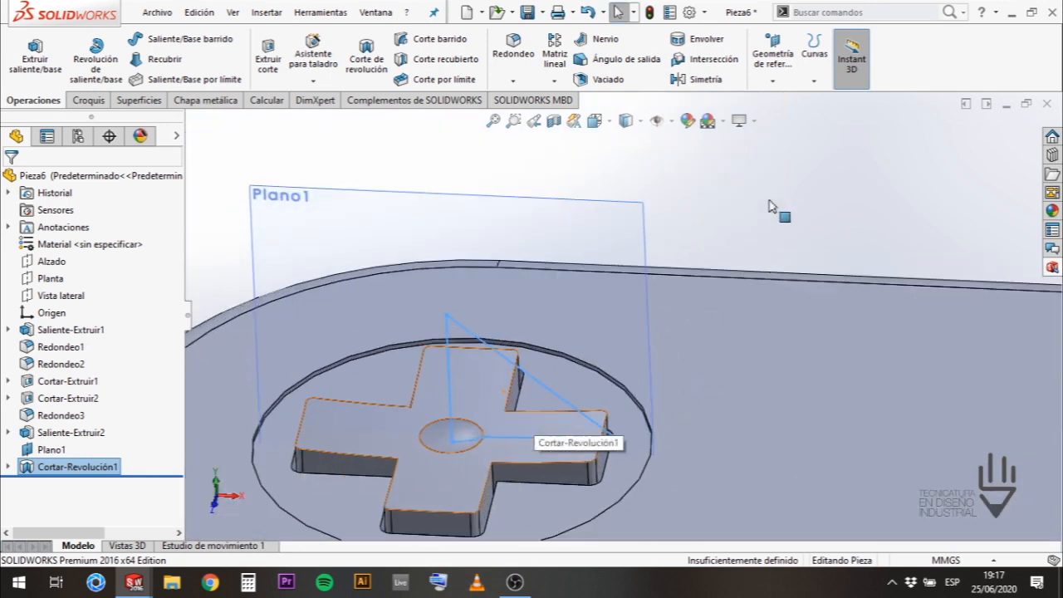
click(774, 174)
scroll(773, 173, down, 3)
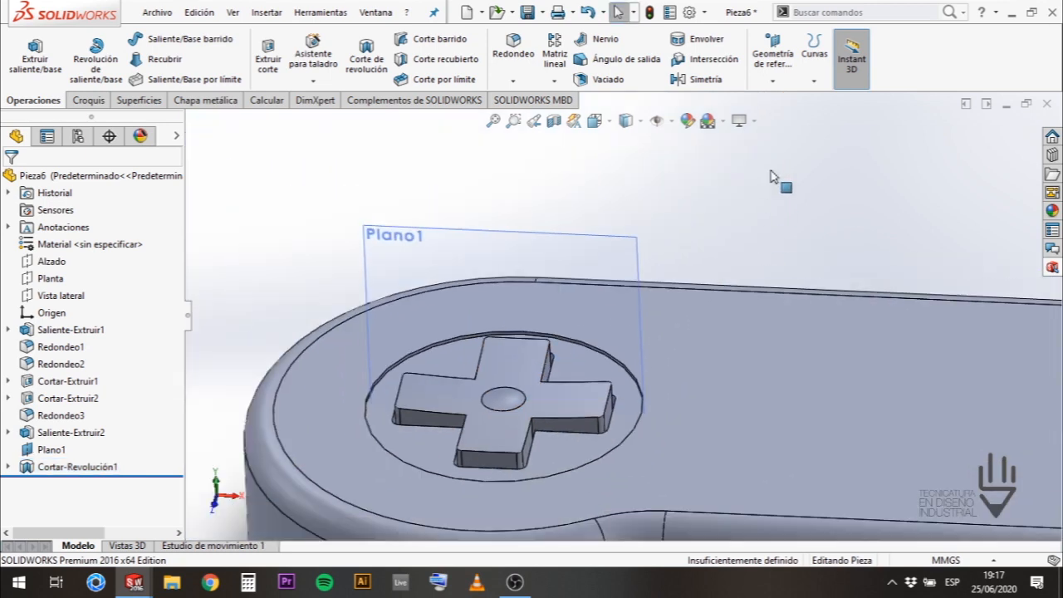
click(418, 232)
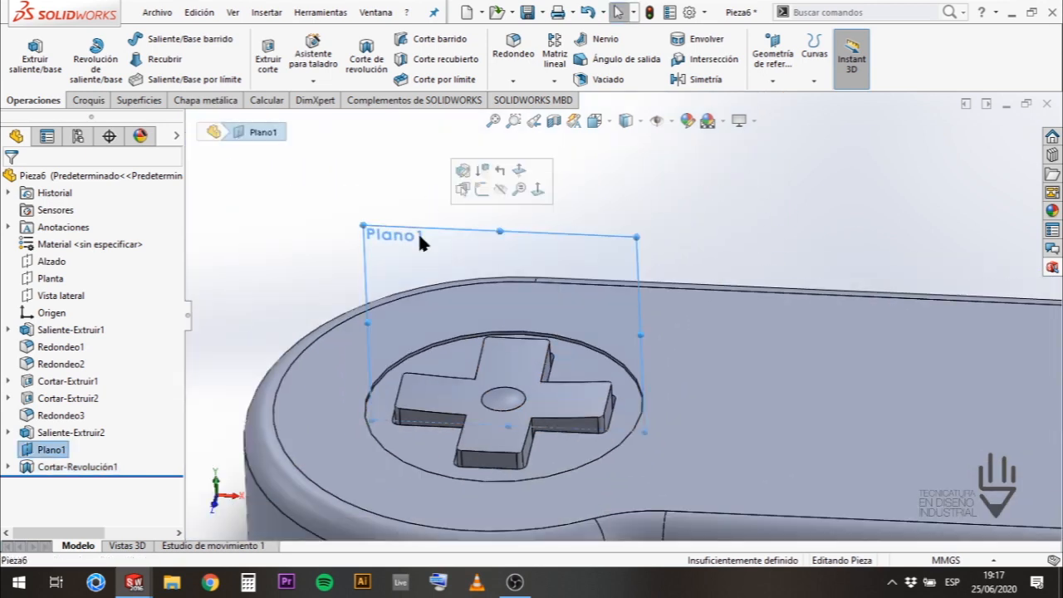
click(501, 189)
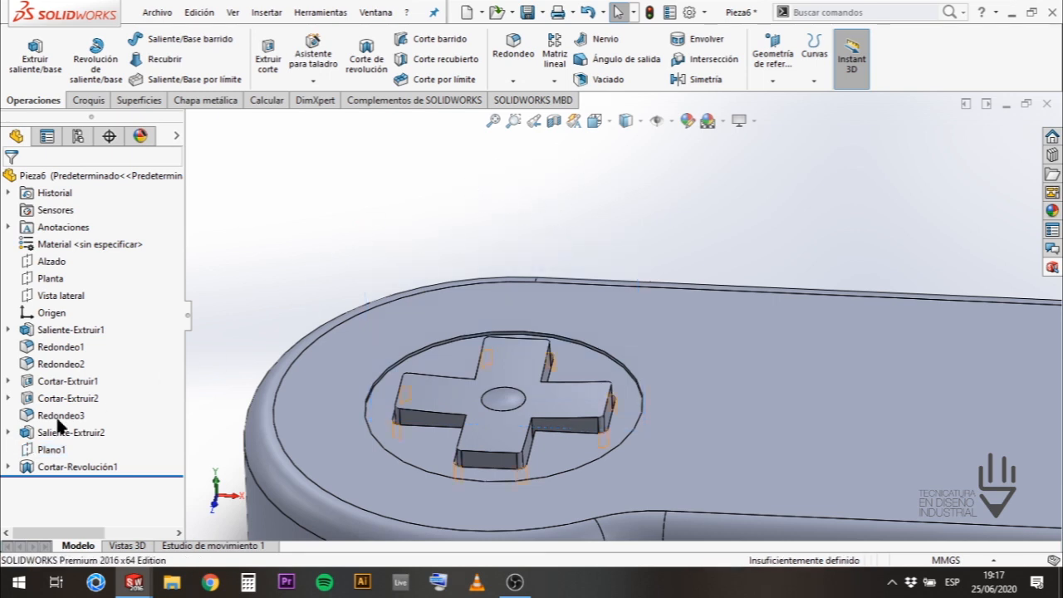
Show Plano1 from the feature list and hide it again.
click(31, 451)
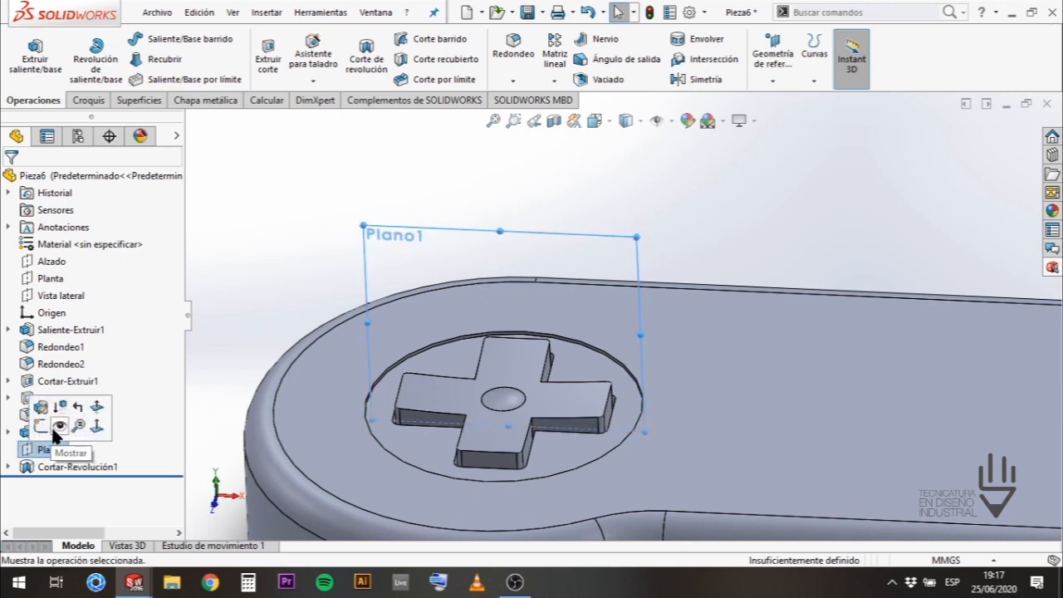
click(57, 427)
click(289, 219)
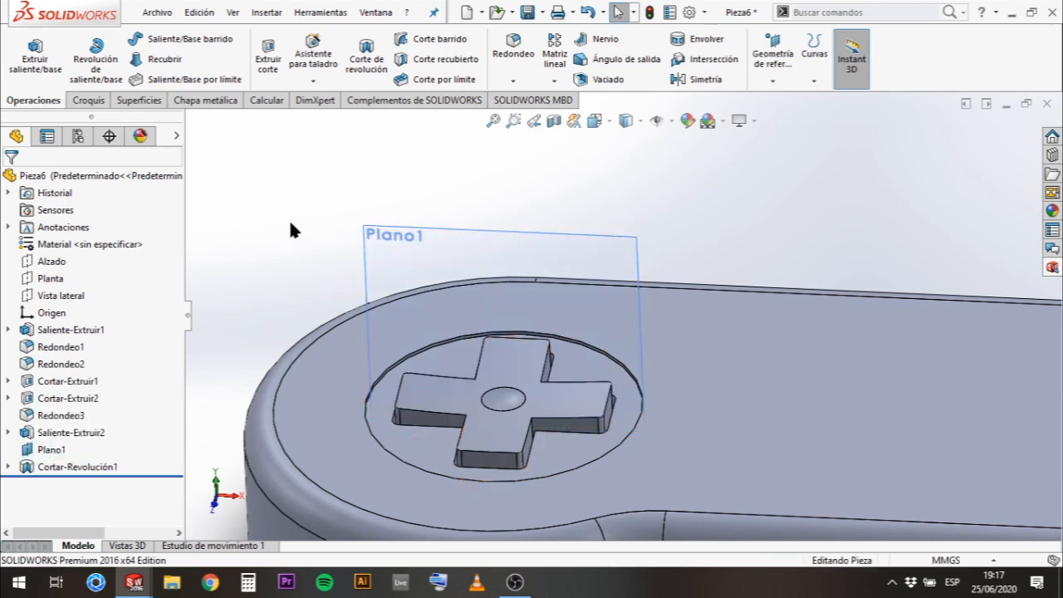
click(33, 451)
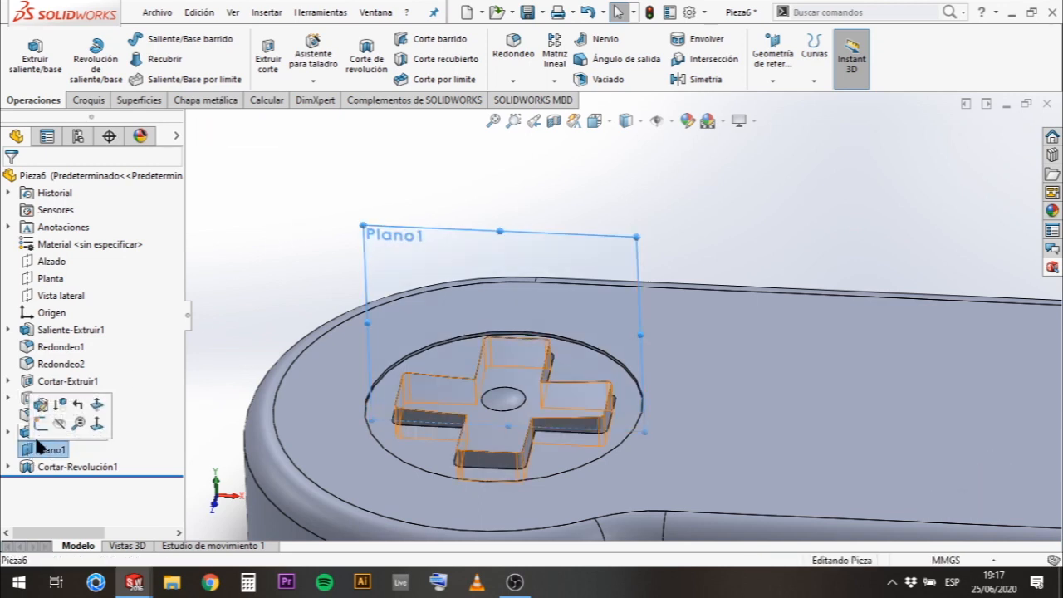
click(55, 421)
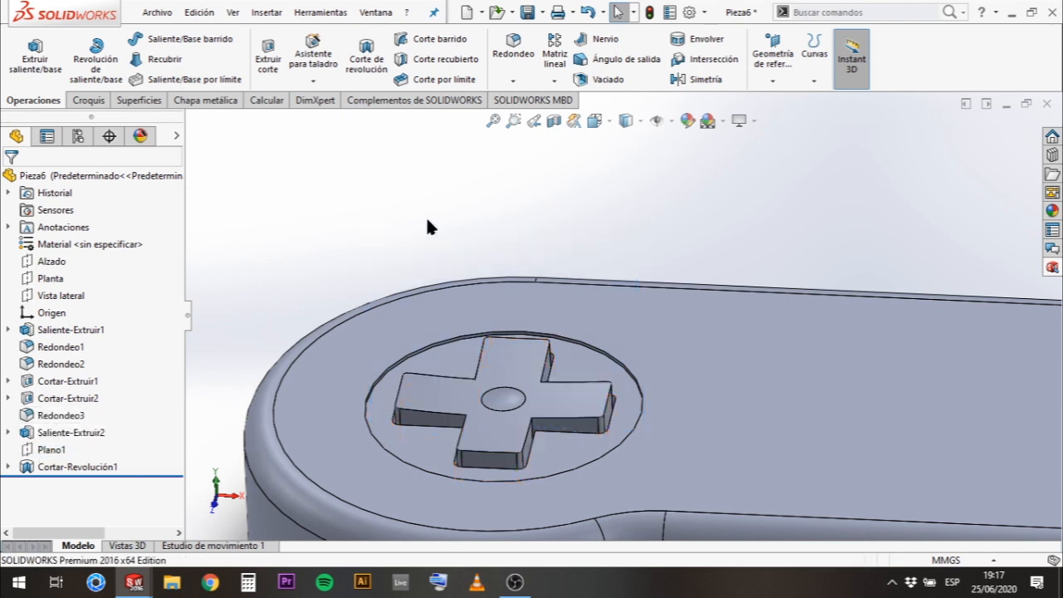
Examine the cut on top of the cross-shaped button and the circular recess around it.
scroll(577, 239, up, 3)
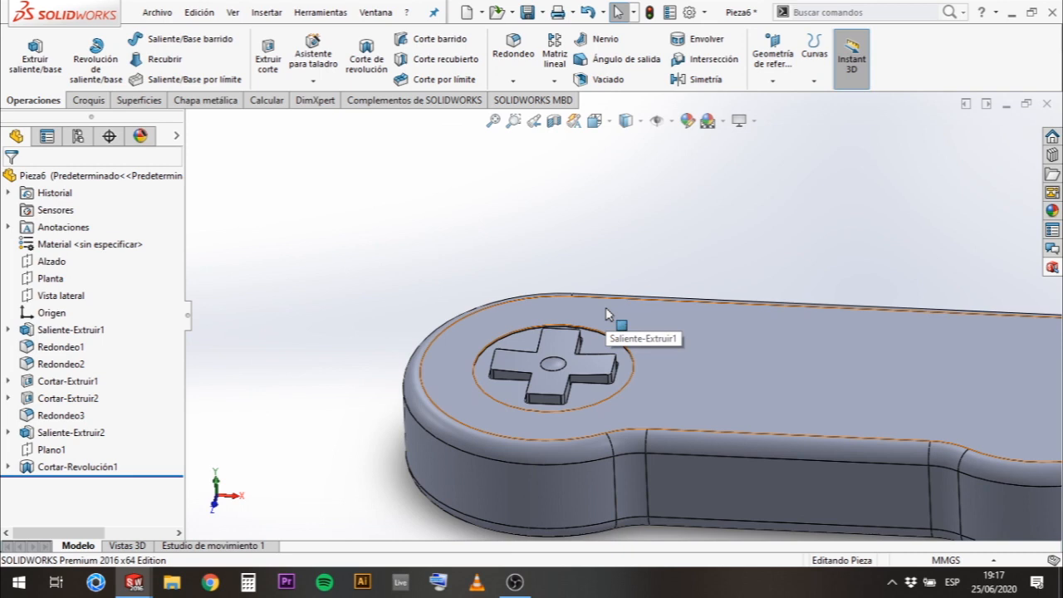
scroll(572, 359, down, 3)
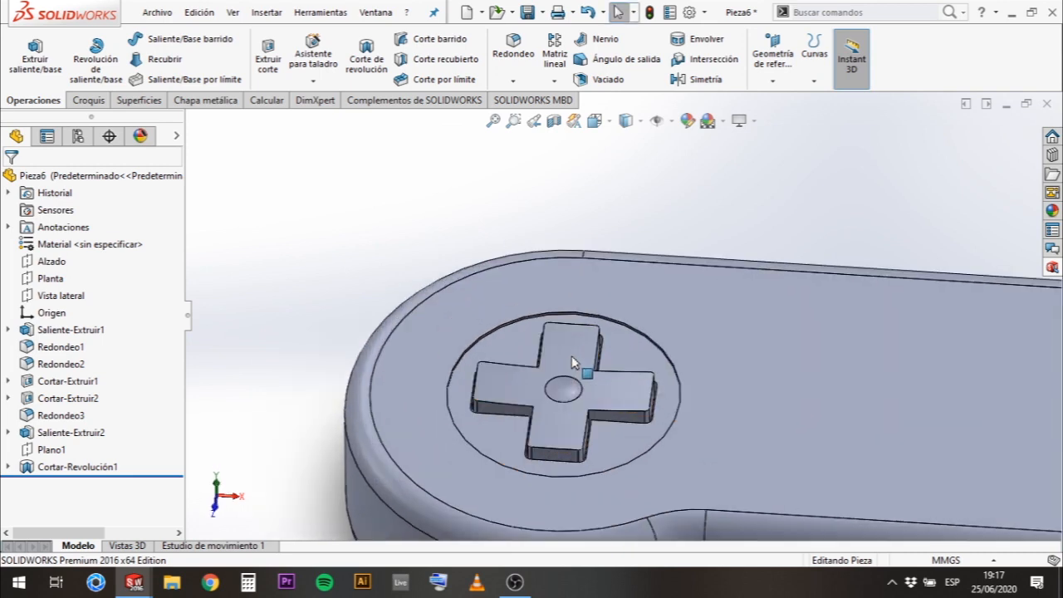
scroll(572, 355, down, 3)
scroll(569, 353, down, 2)
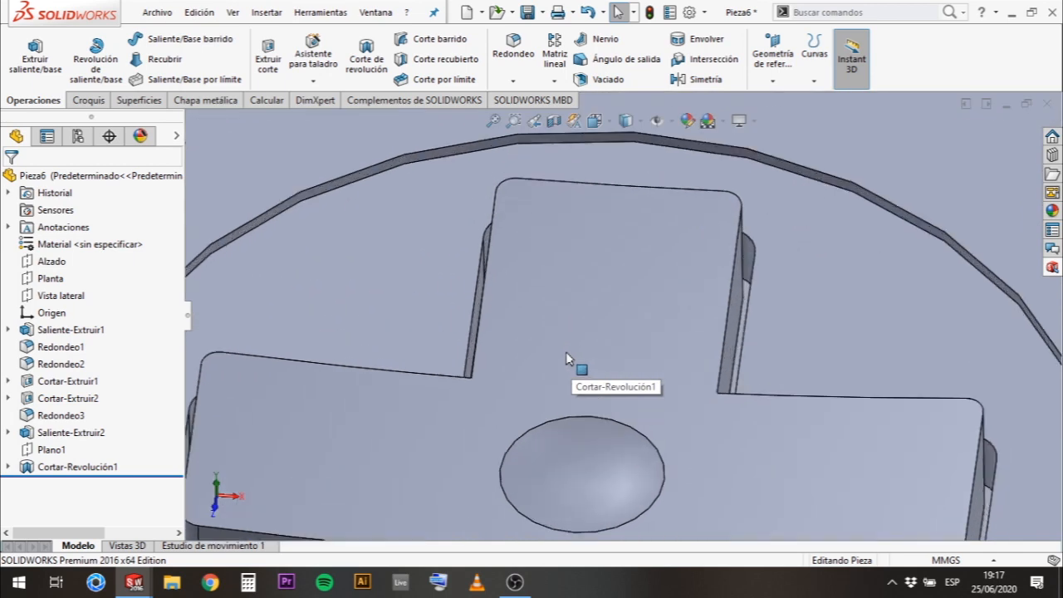
scroll(569, 353, up, 4)
click(612, 309)
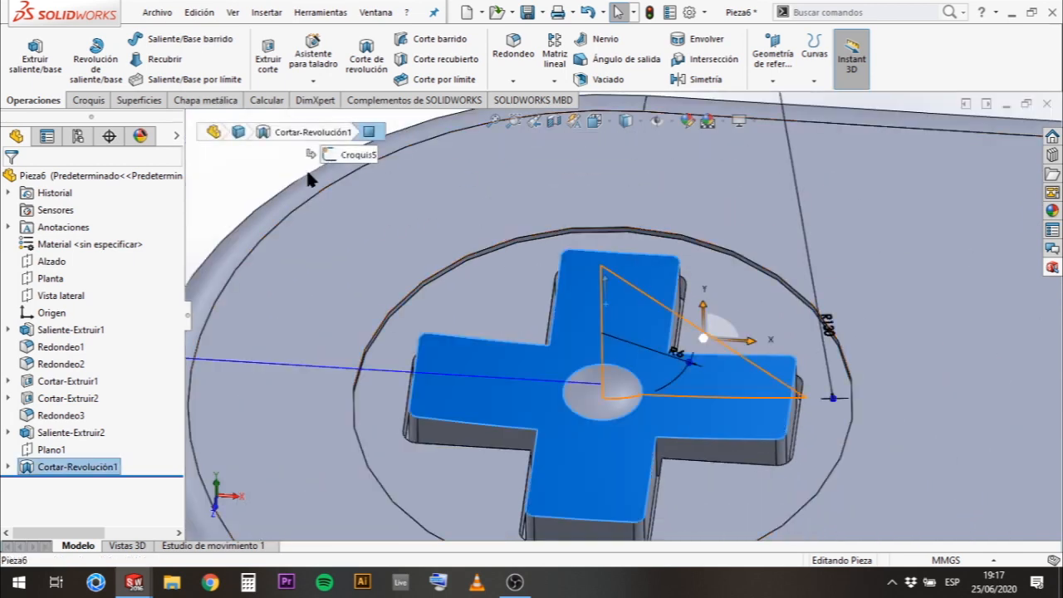
click(237, 169)
scroll(549, 359, up, 3)
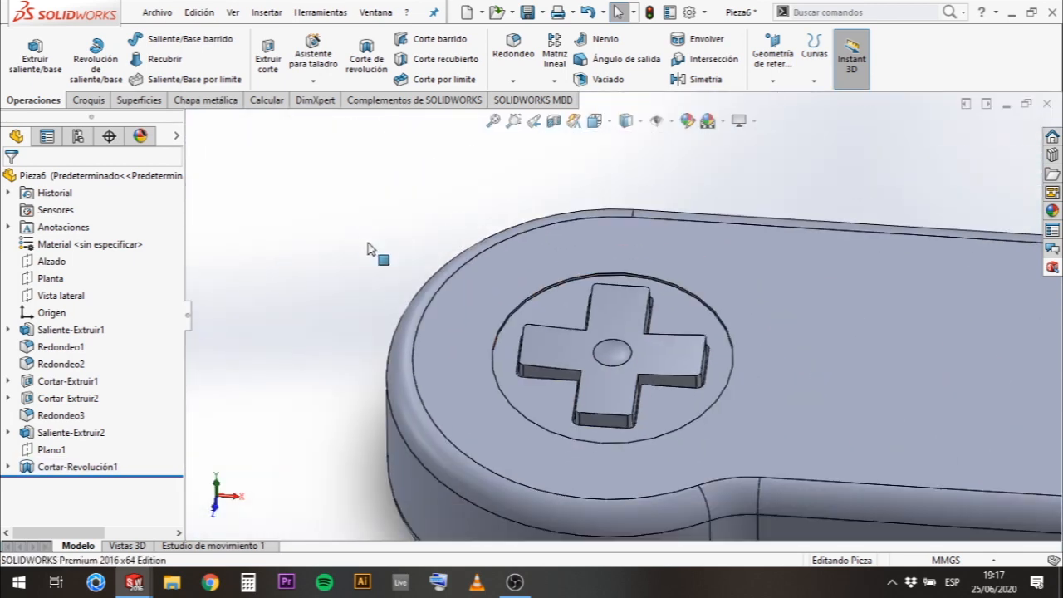
click(664, 404)
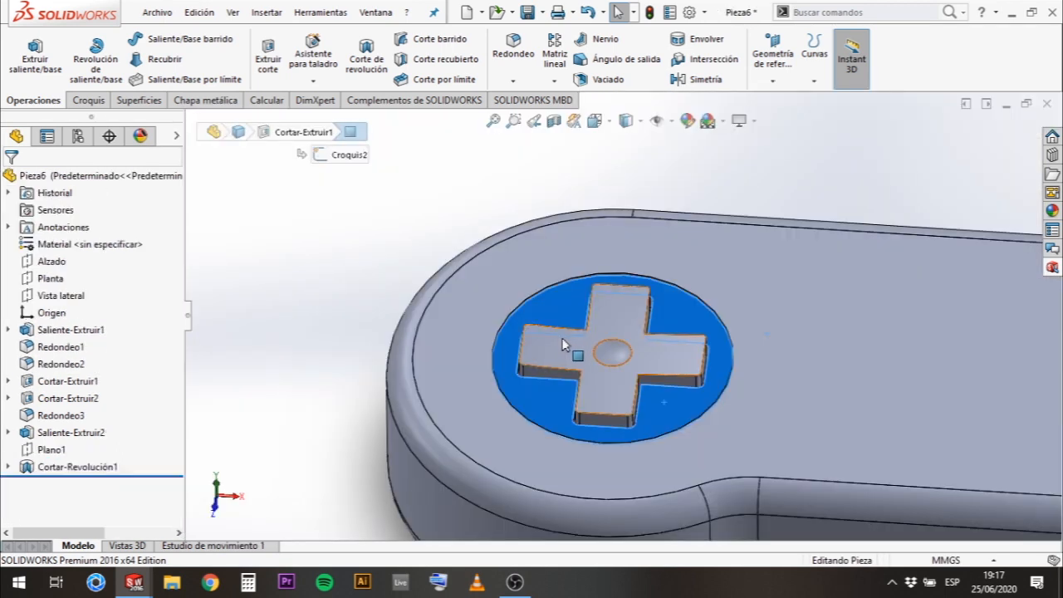
scroll(563, 345, up, 2)
scroll(631, 336, down, 5)
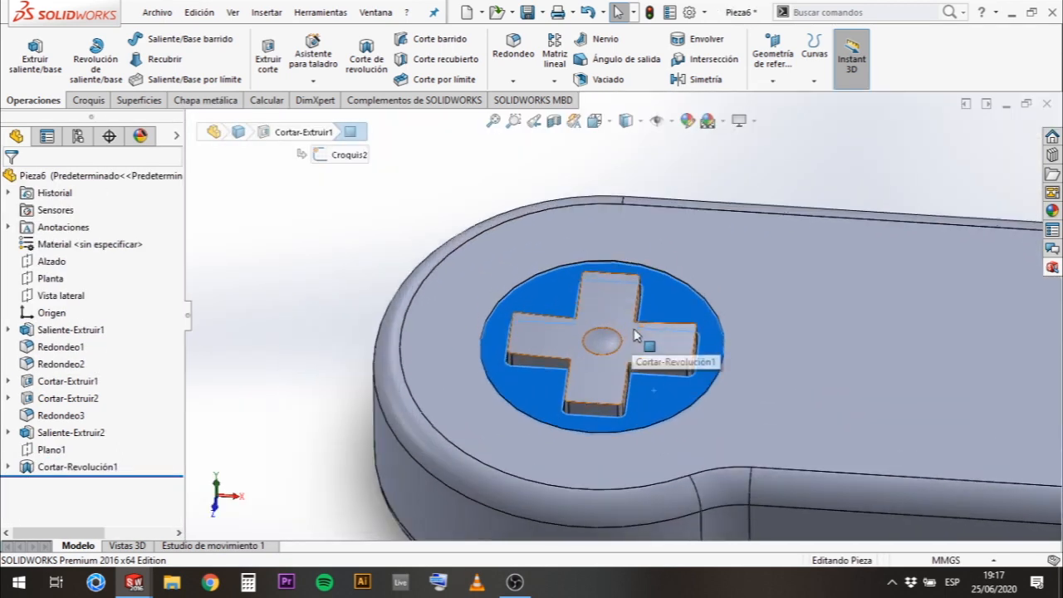
scroll(636, 336, down, 2)
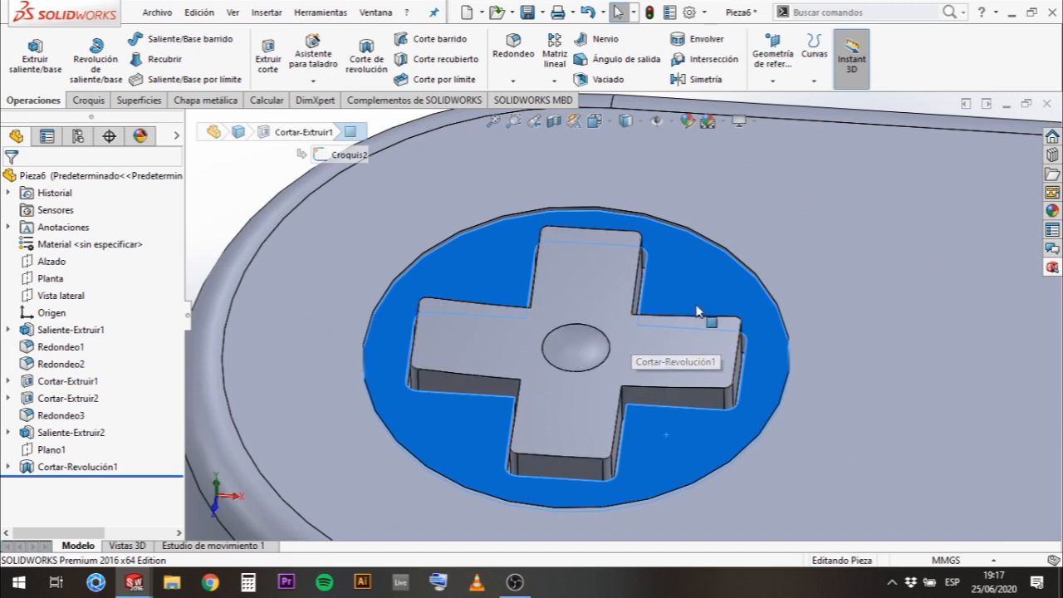
scroll(598, 296, up, 5)
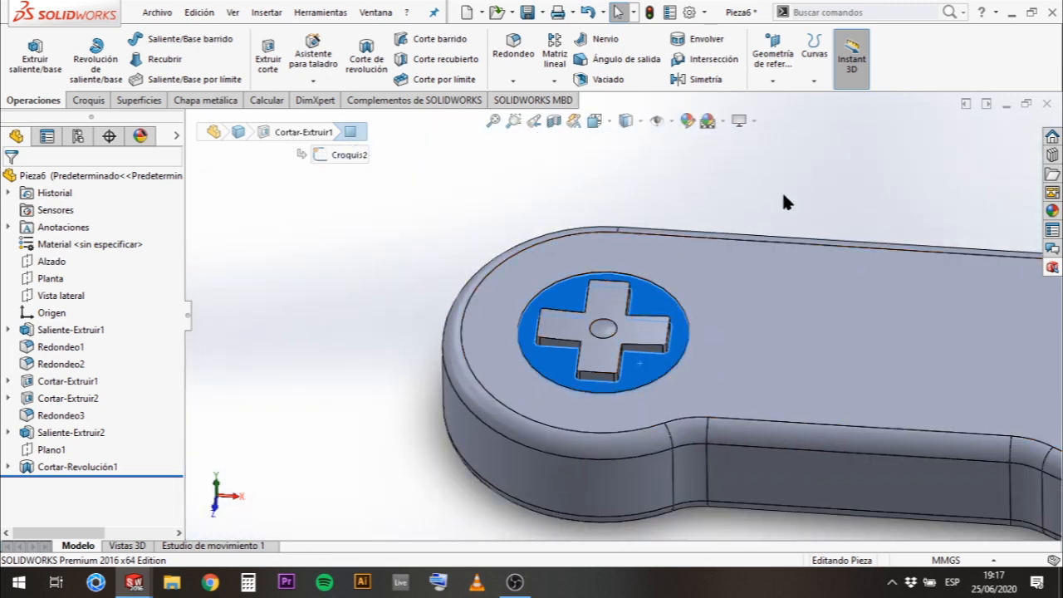
ctrl+middle_drag(821, 277, 667, 278)
scroll(443, 357, down, 2)
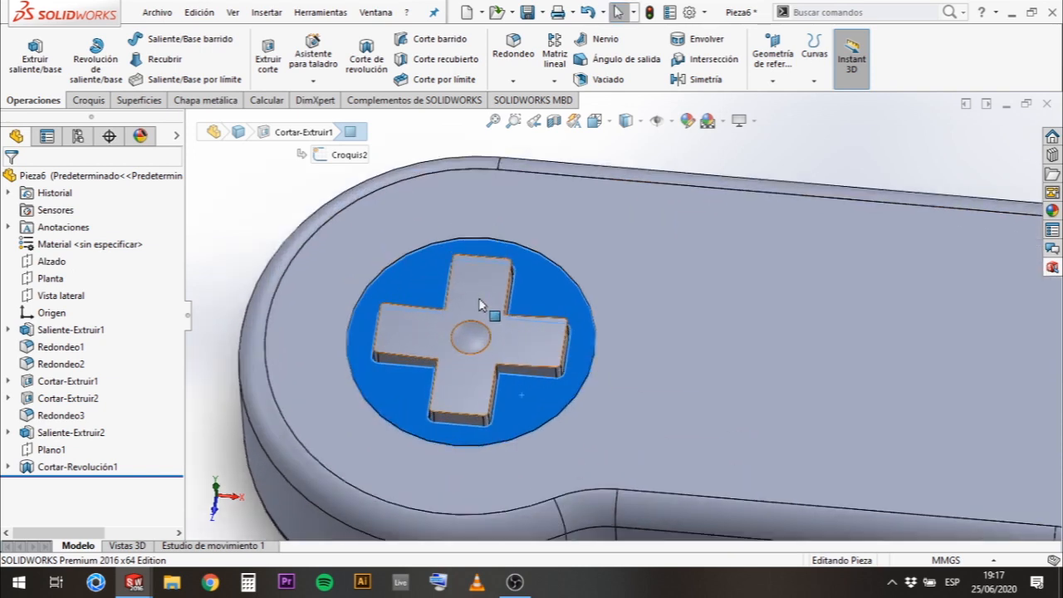
click(551, 302)
click(780, 82)
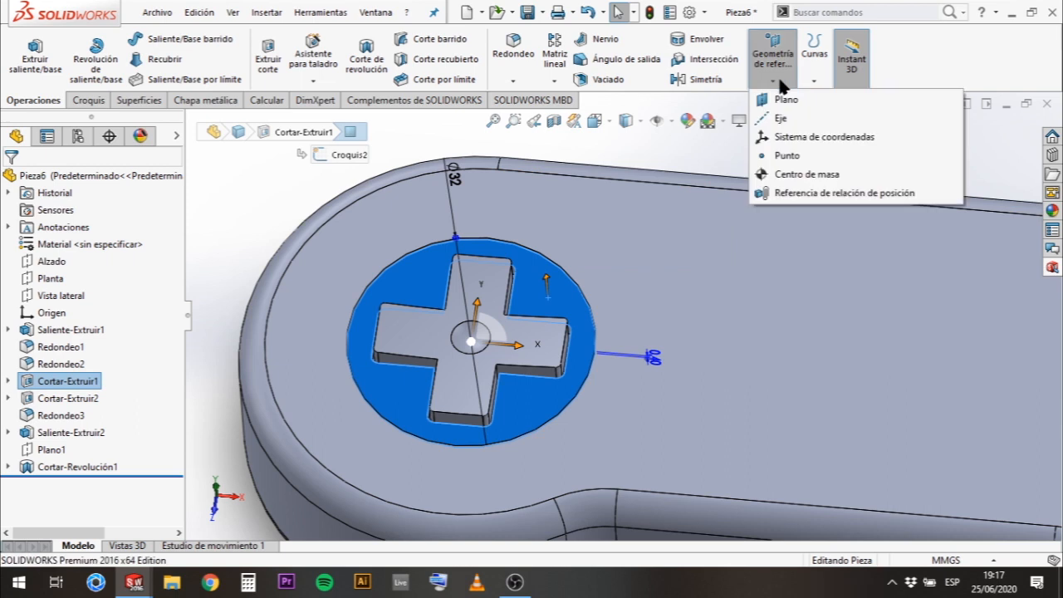
click(744, 141)
click(743, 143)
click(556, 303)
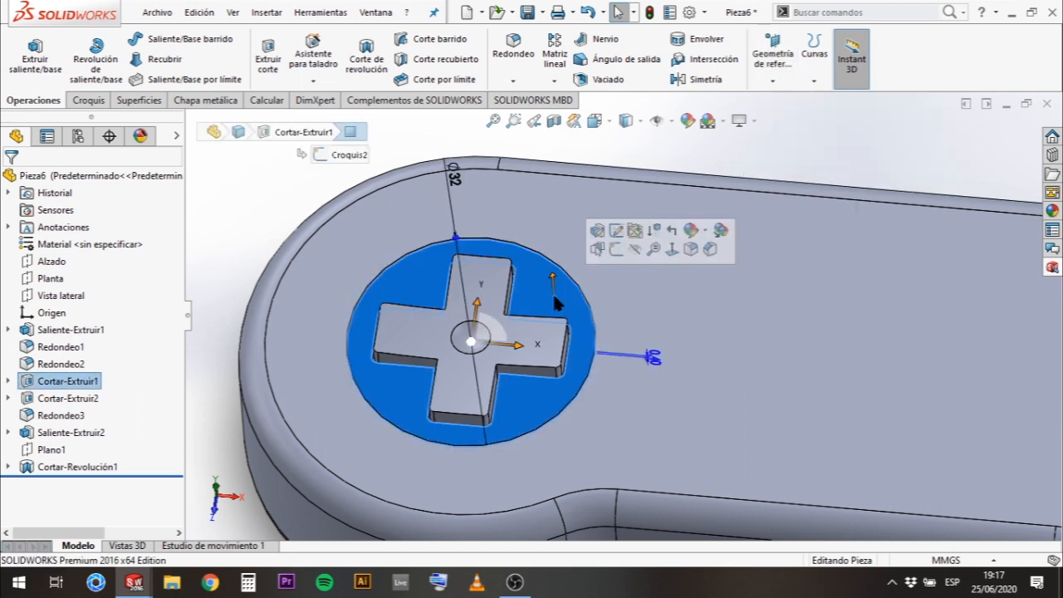
click(754, 75)
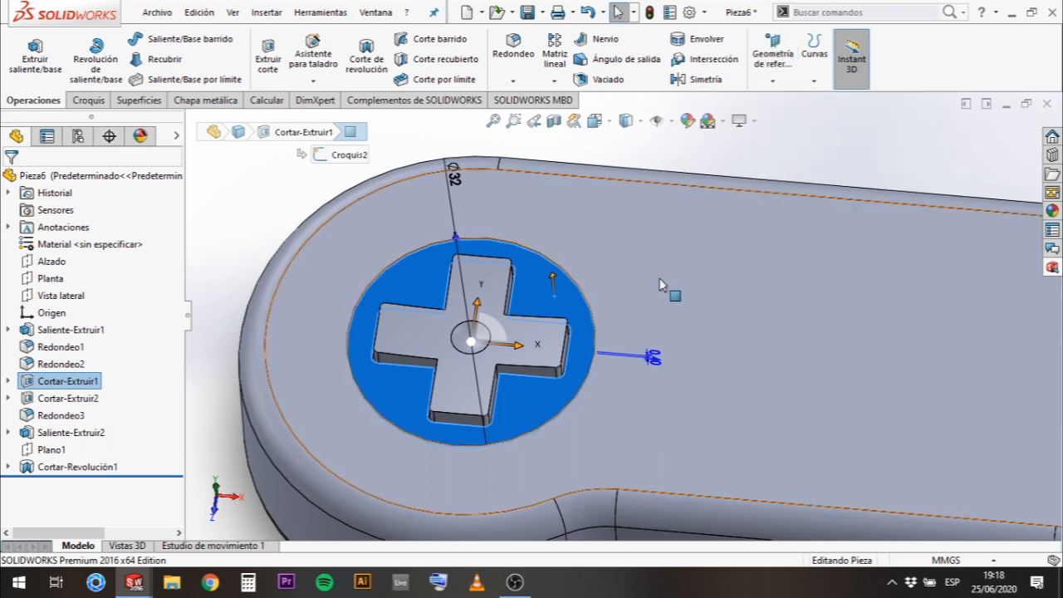
Create a reference plane offset 5 mm above the controller's flat top face.
click(680, 237)
click(773, 75)
click(781, 100)
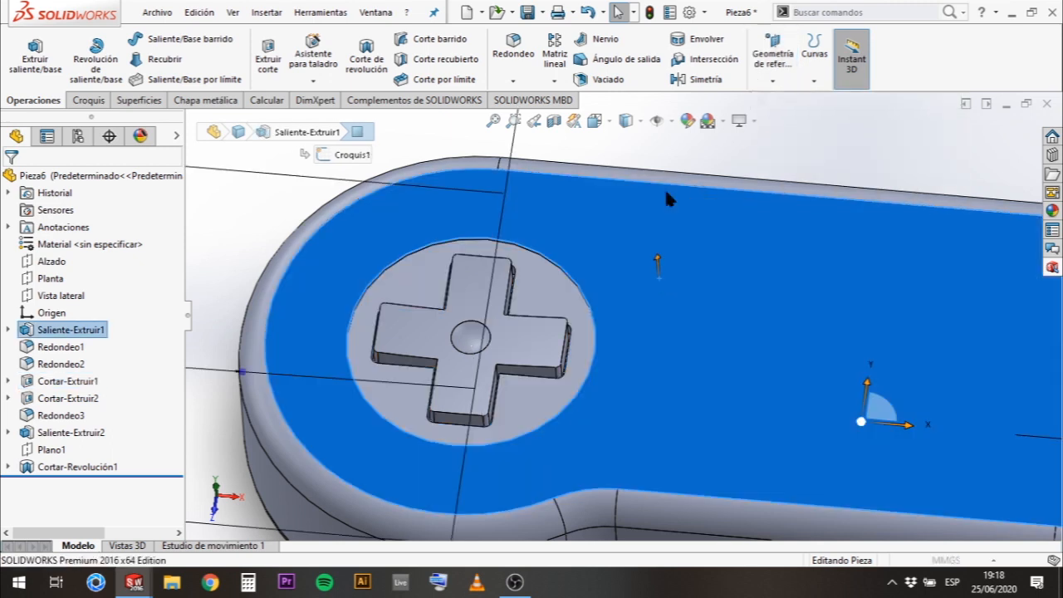
scroll(517, 348, up, 1)
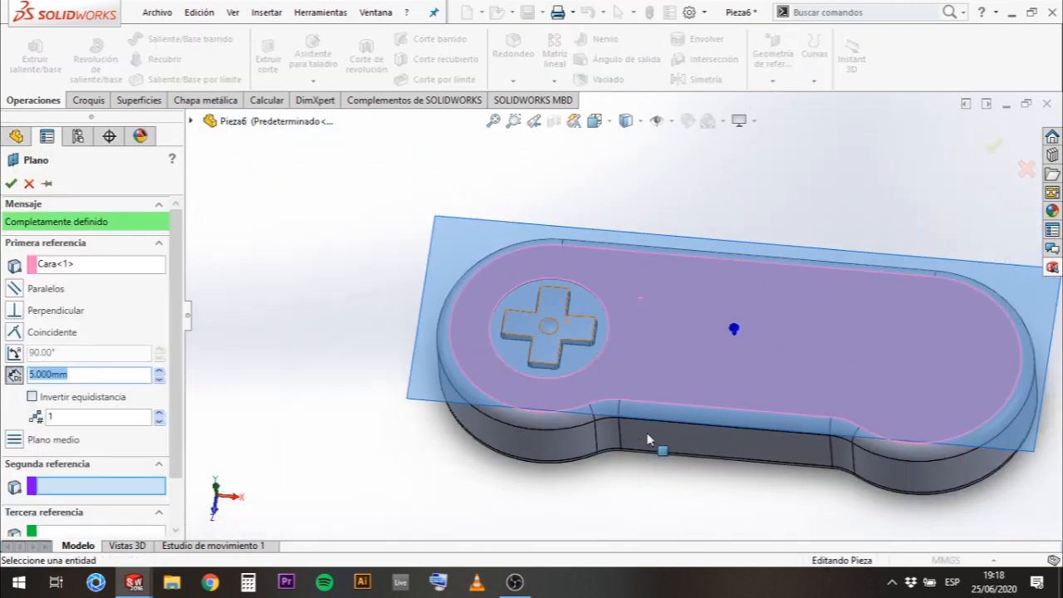
middle_drag(648, 440, 623, 282)
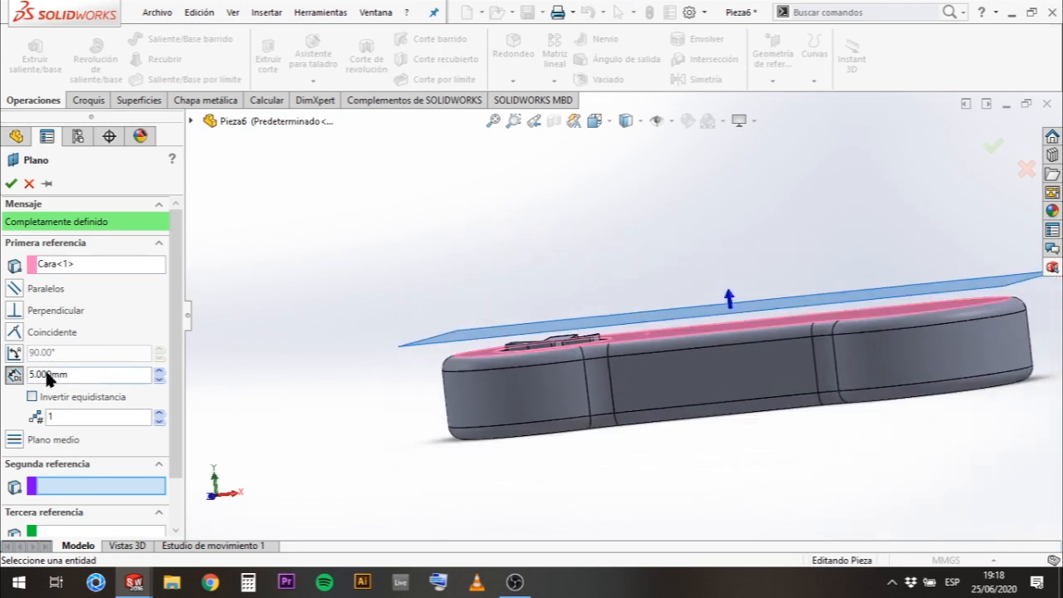
scroll(563, 336, down, 3)
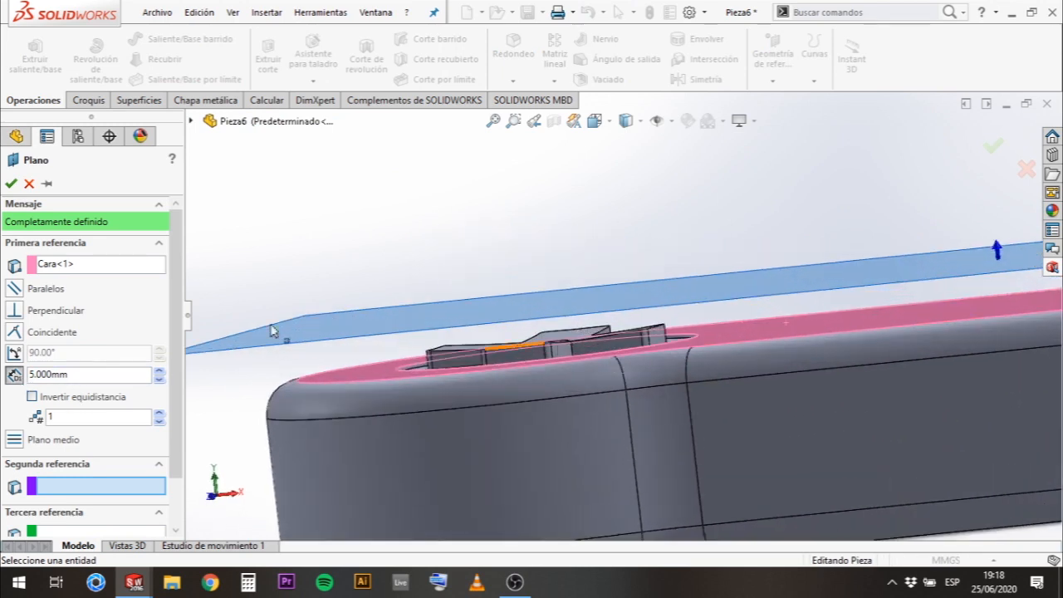
middle_drag(487, 212, 435, 297)
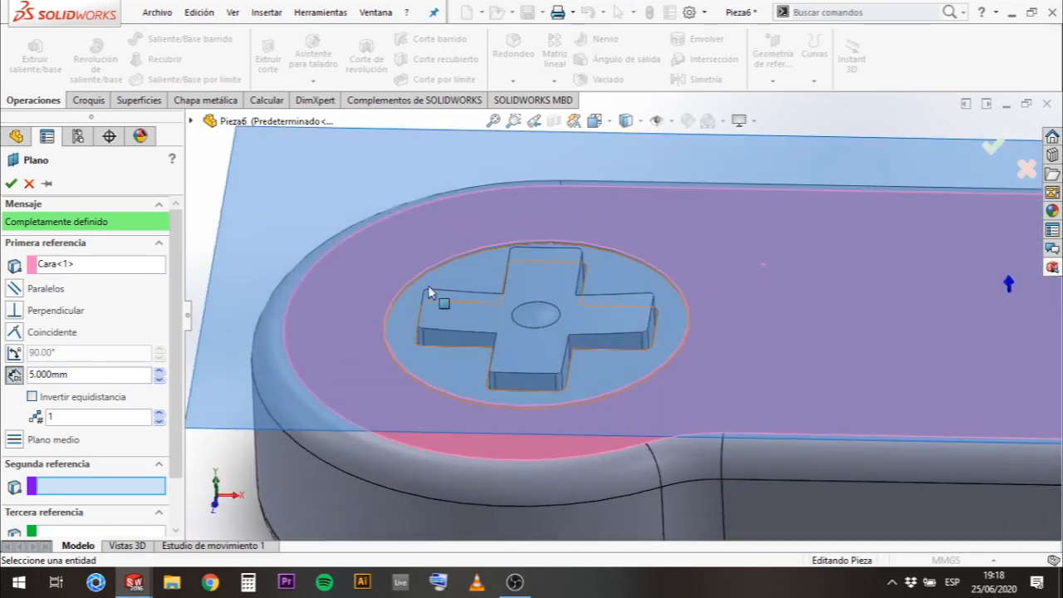
click(11, 184)
Start a sketch on the new plane and draw a 0.7 mm vertical line inward from the midpoint of the cross's upper arm edge.
scroll(496, 243, down, 3)
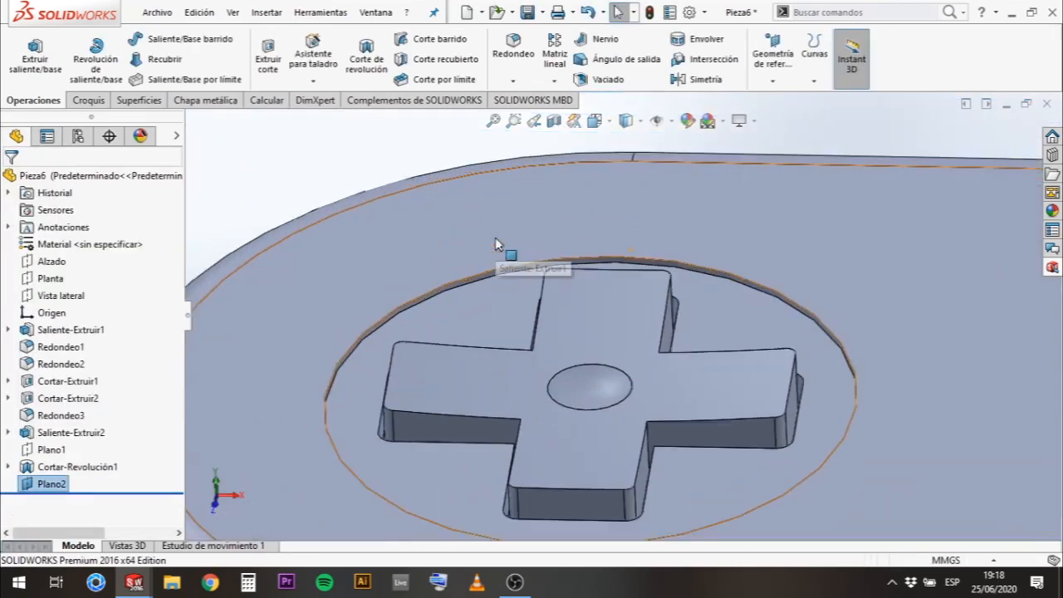
scroll(486, 242, up, 5)
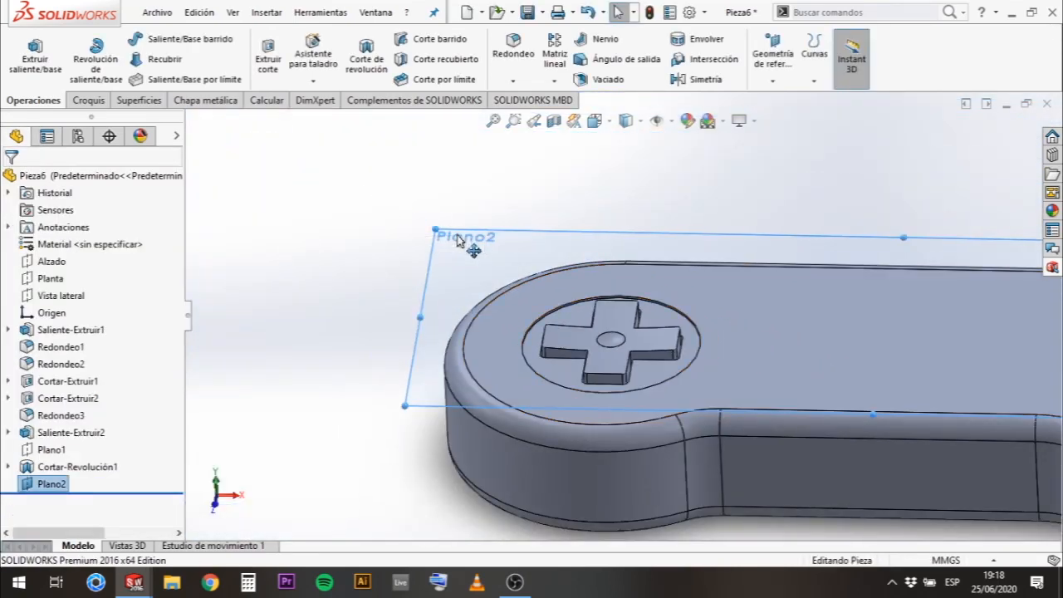
click(460, 241)
click(511, 188)
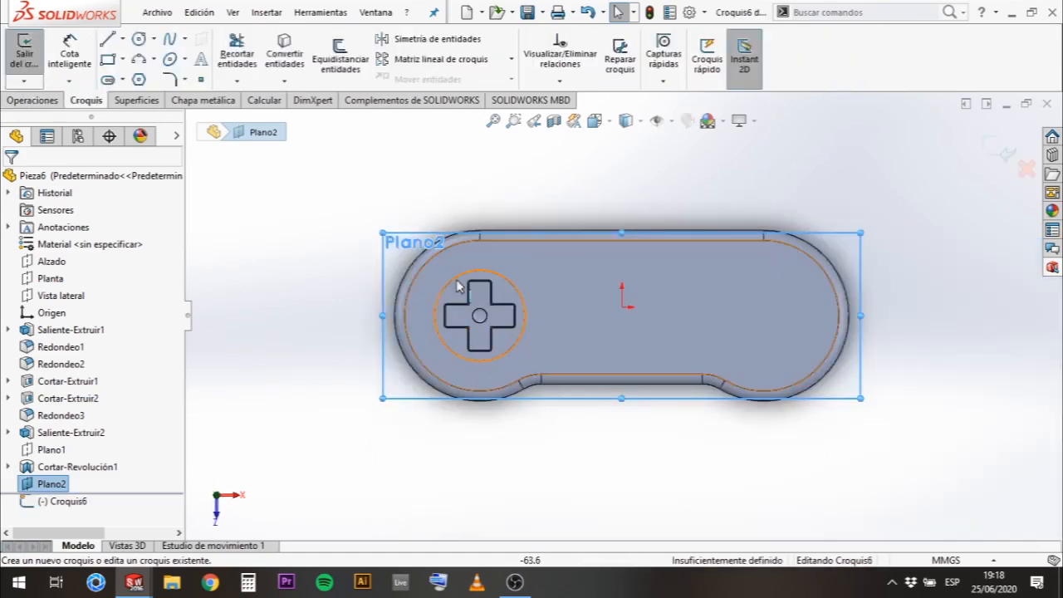
scroll(458, 285, down, 5)
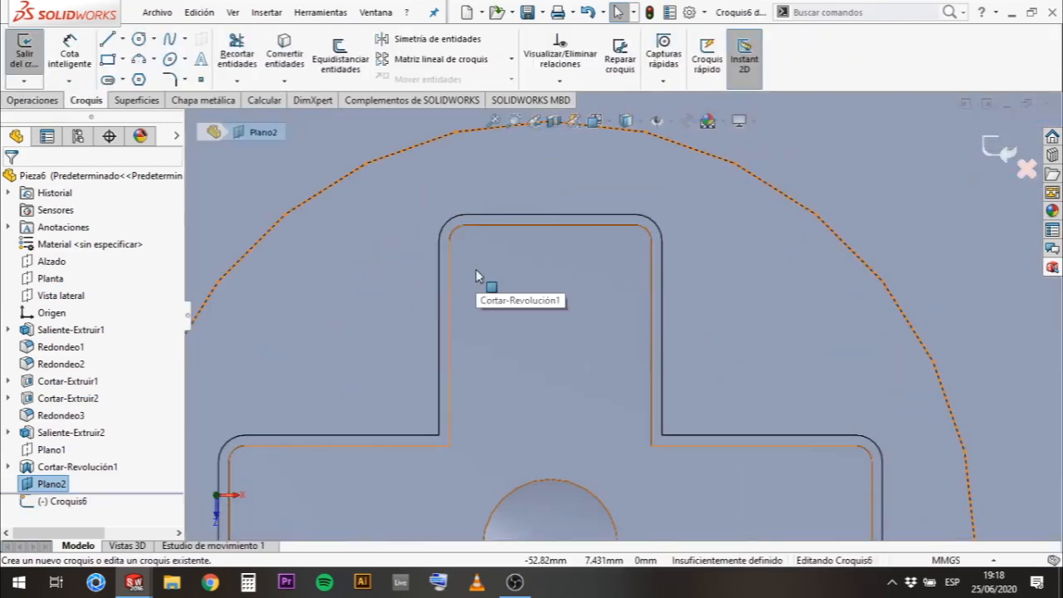
click(109, 41)
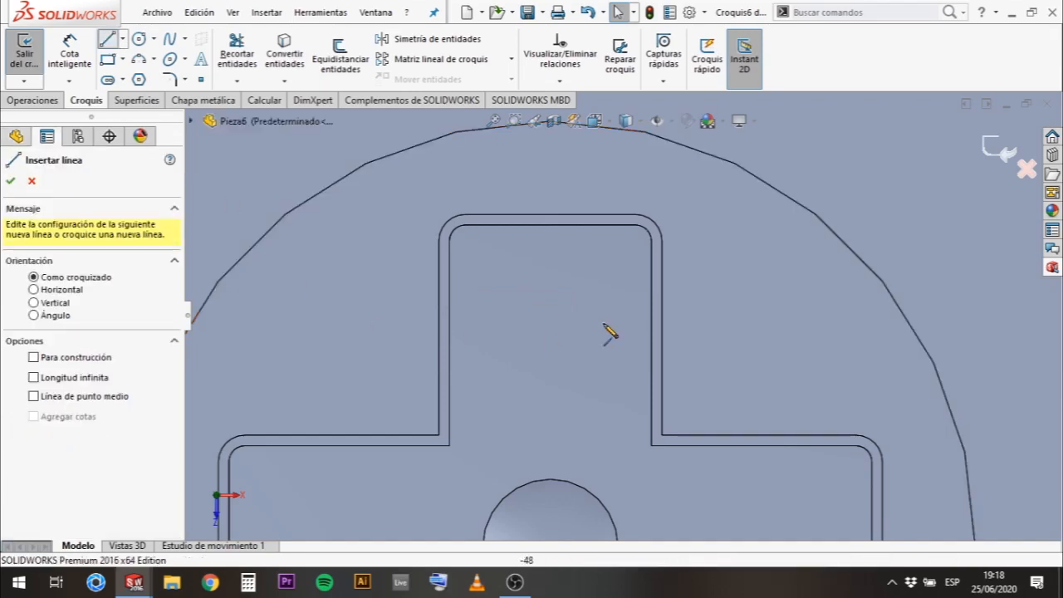
click(549, 223)
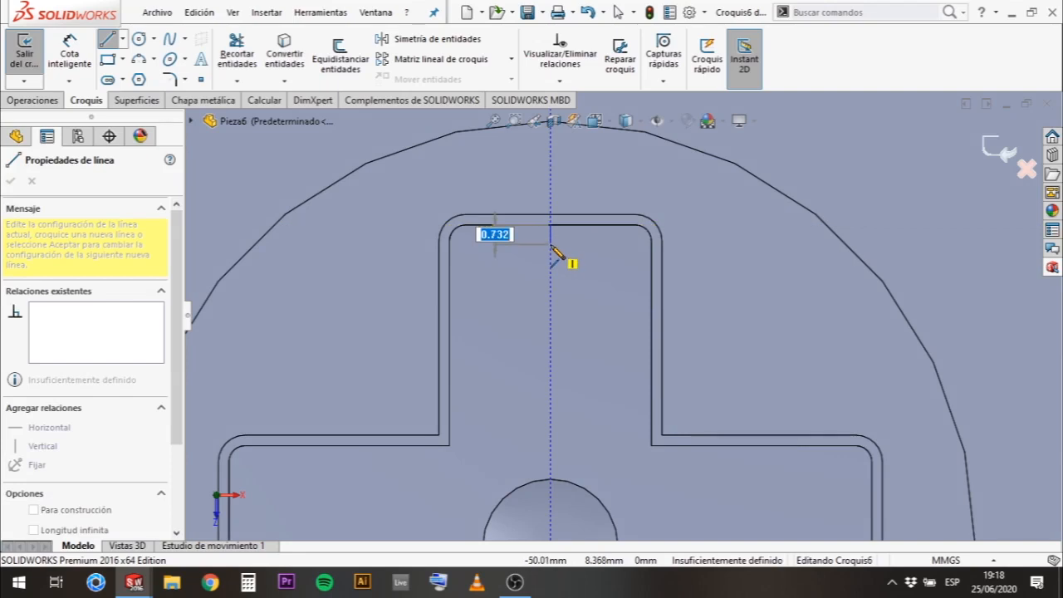
click(549, 242)
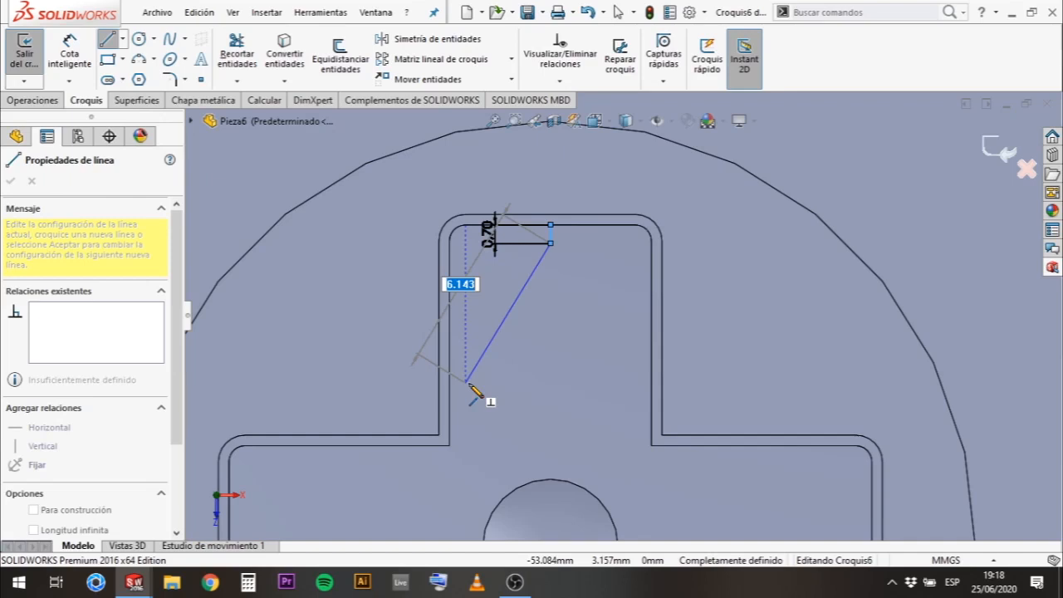
Continue with a slanted line about 6.14 mm long down to the left and a 3.2 mm horizontal line back to the arm's centre.
click(466, 382)
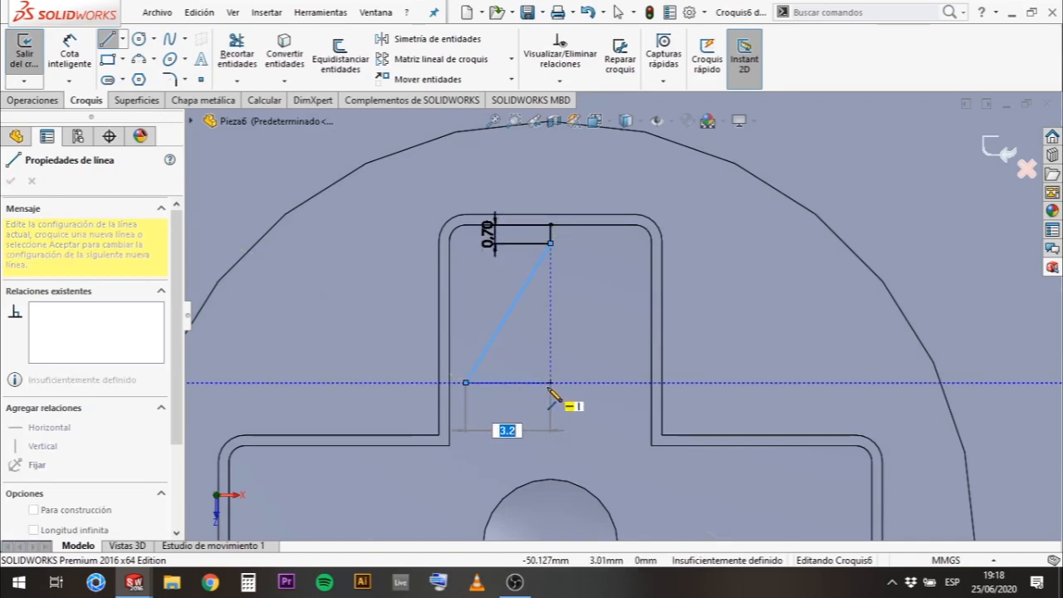
click(550, 382)
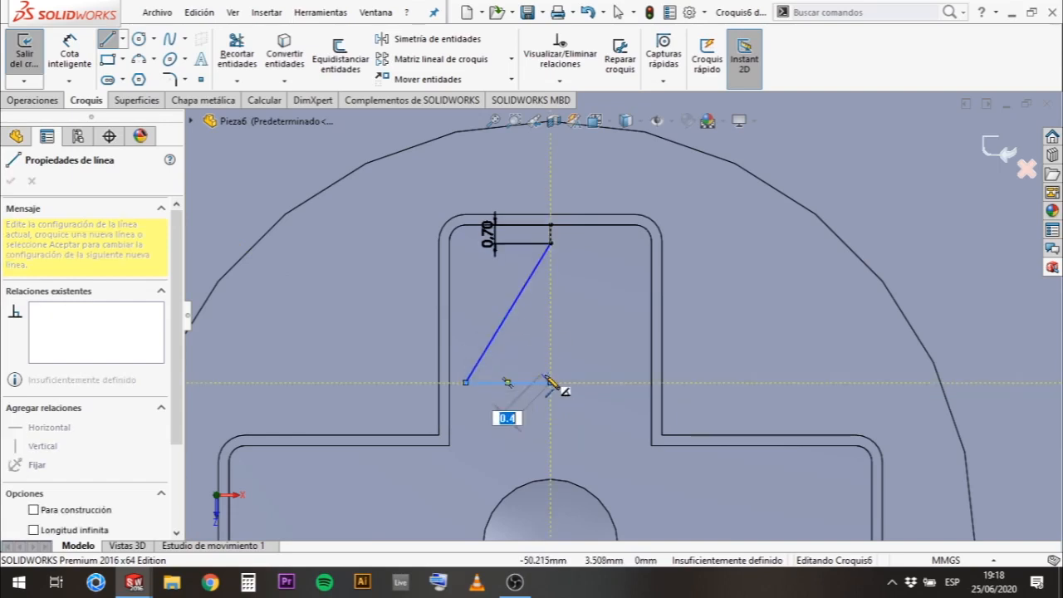
key(Escape)
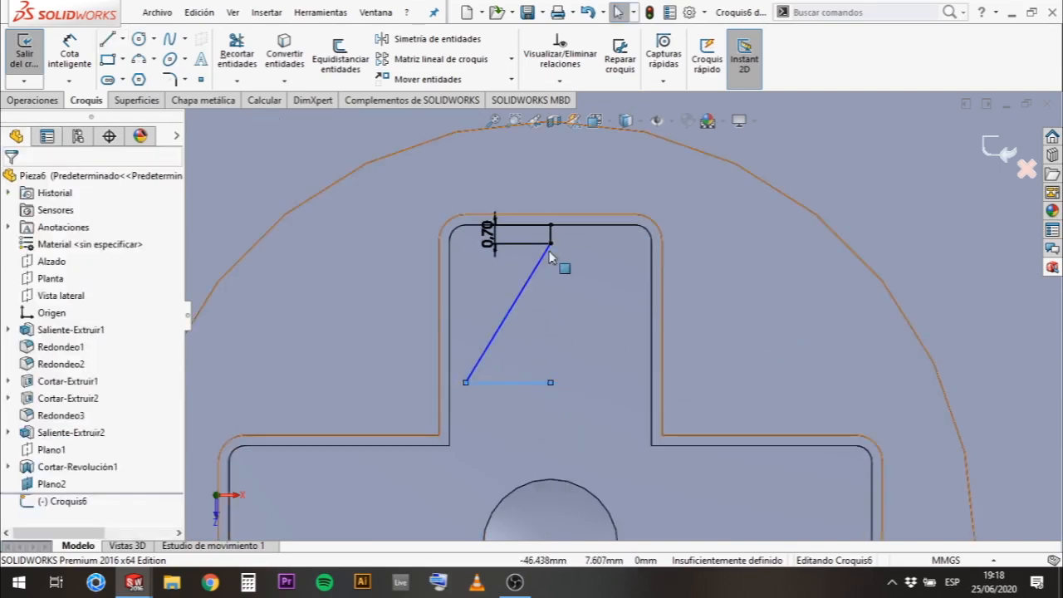
click(951, 256)
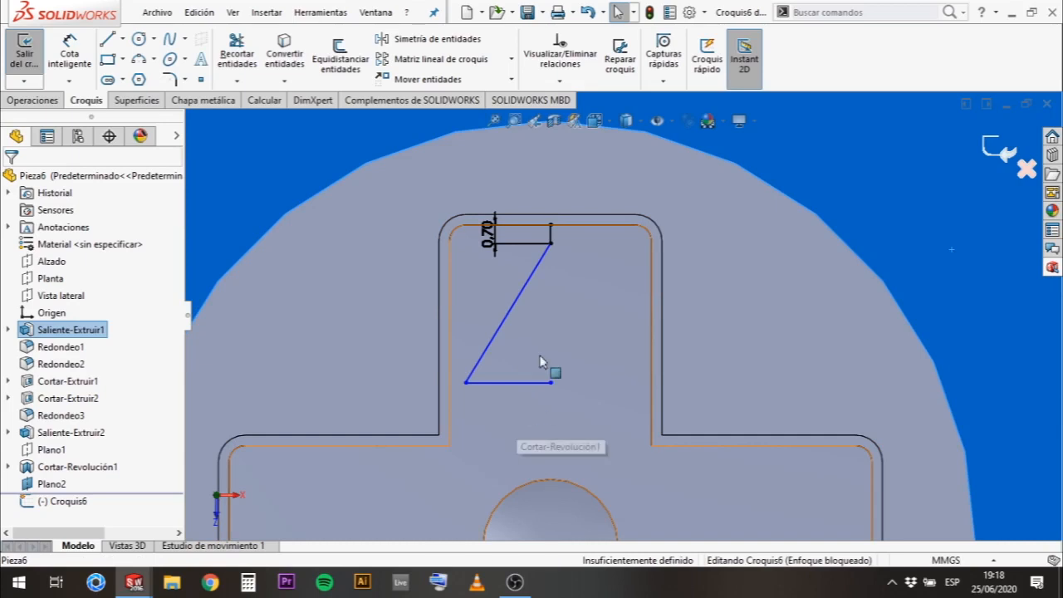
Convert the short vertical line at the end of the cross's upper arm to construction geometry.
click(410, 40)
key(Escape)
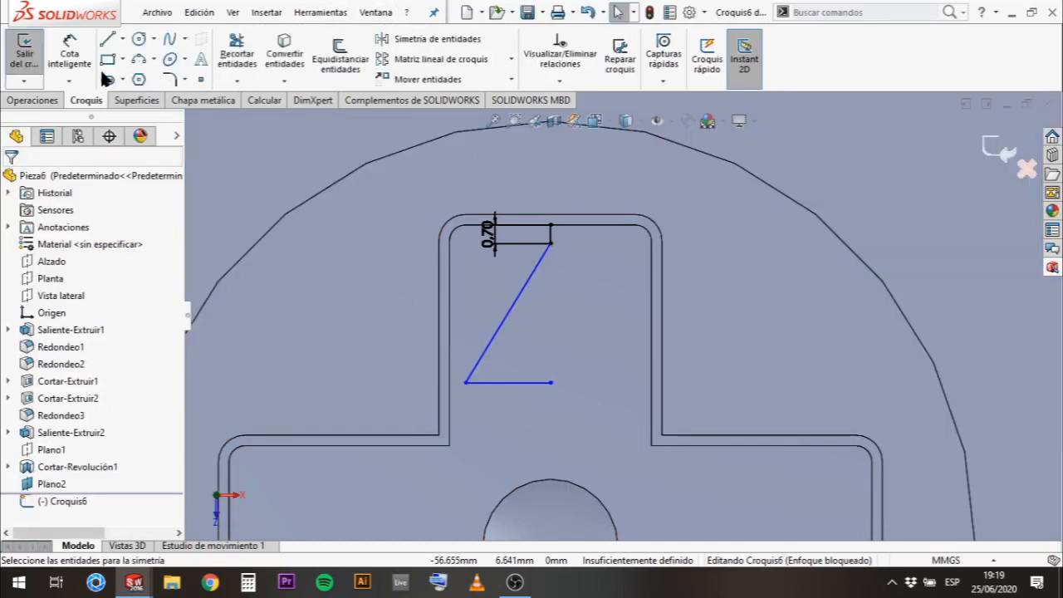
click(122, 39)
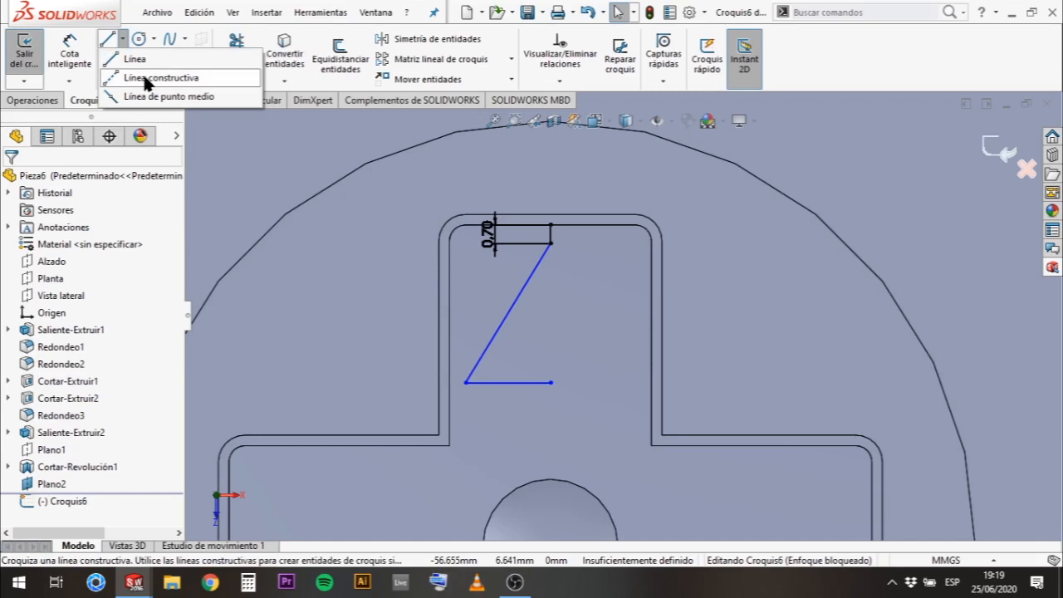
click(553, 237)
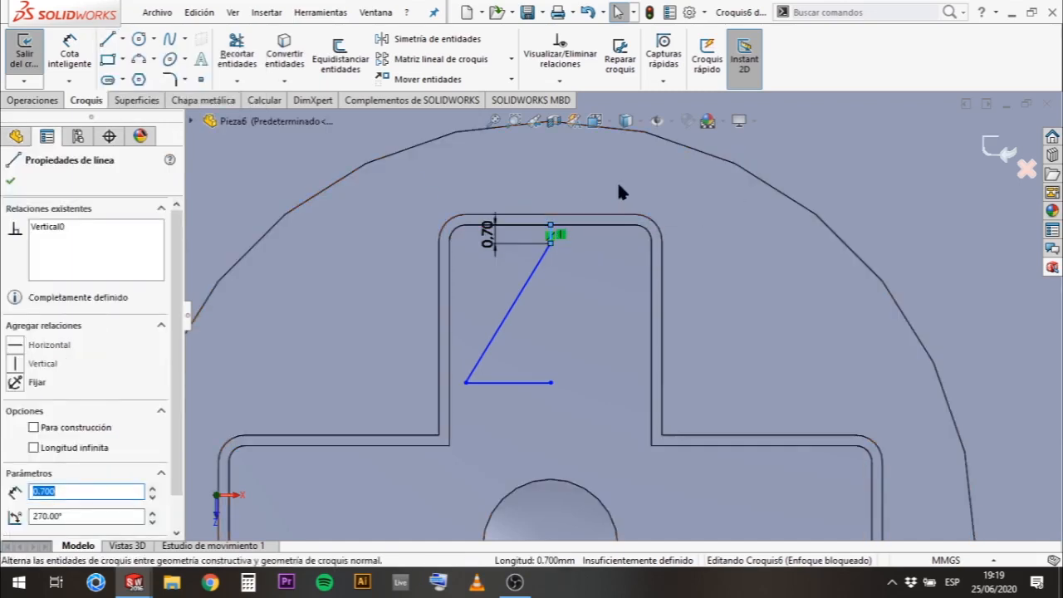
key(Escape)
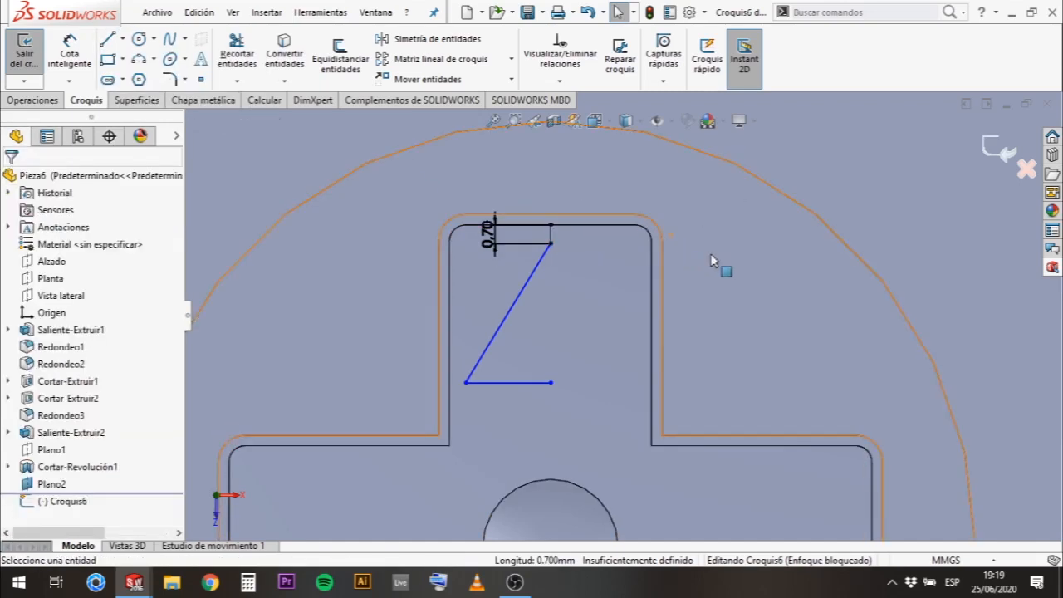
click(551, 234)
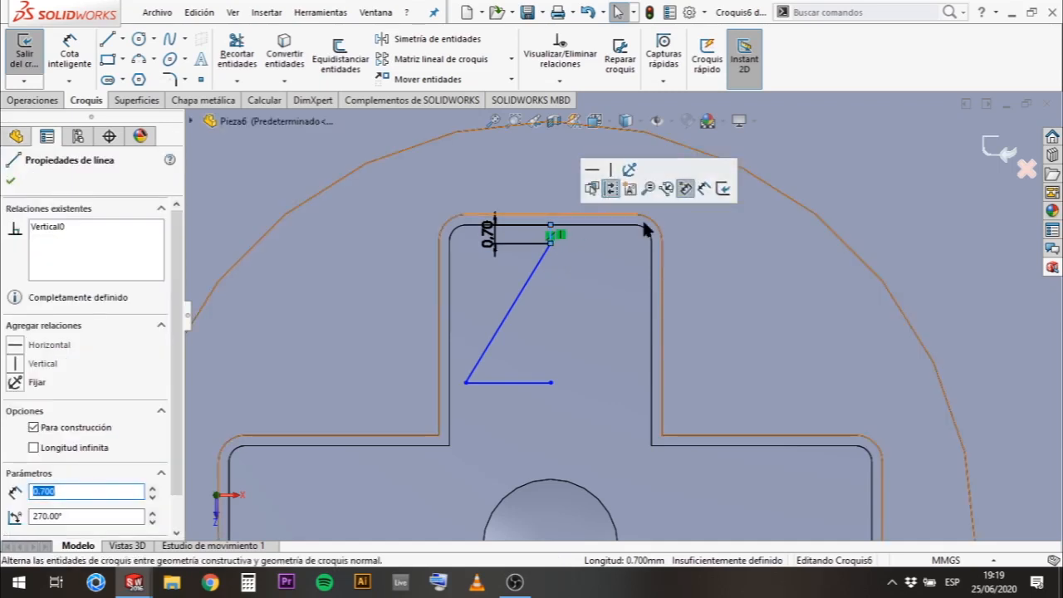
Mirror the slanted and horizontal lines about the vertical construction line to close the triangle, keeping the originals.
click(409, 36)
click(415, 38)
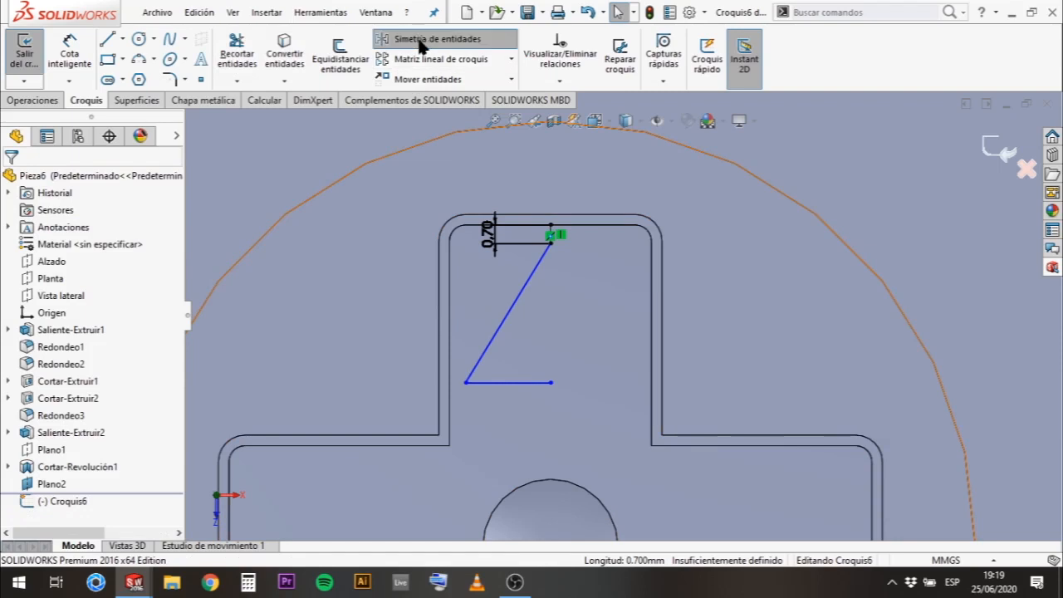
click(523, 311)
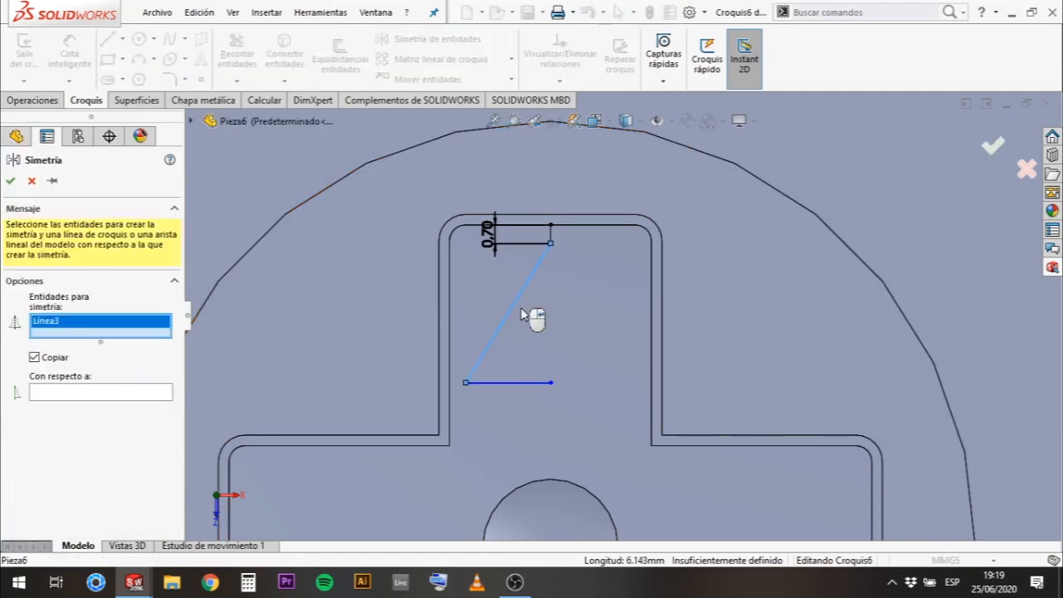
click(531, 382)
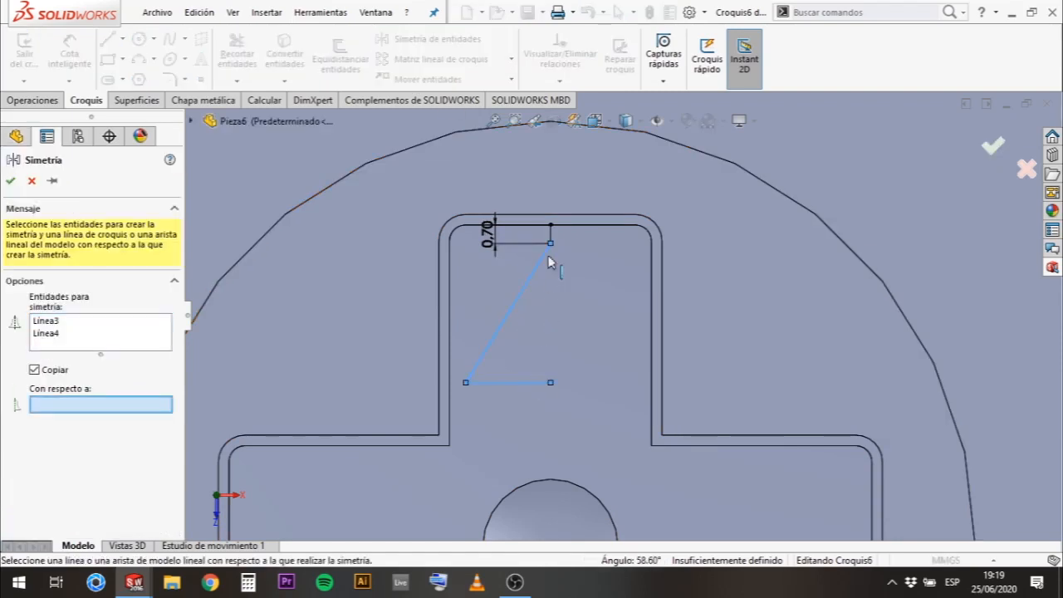
click(553, 230)
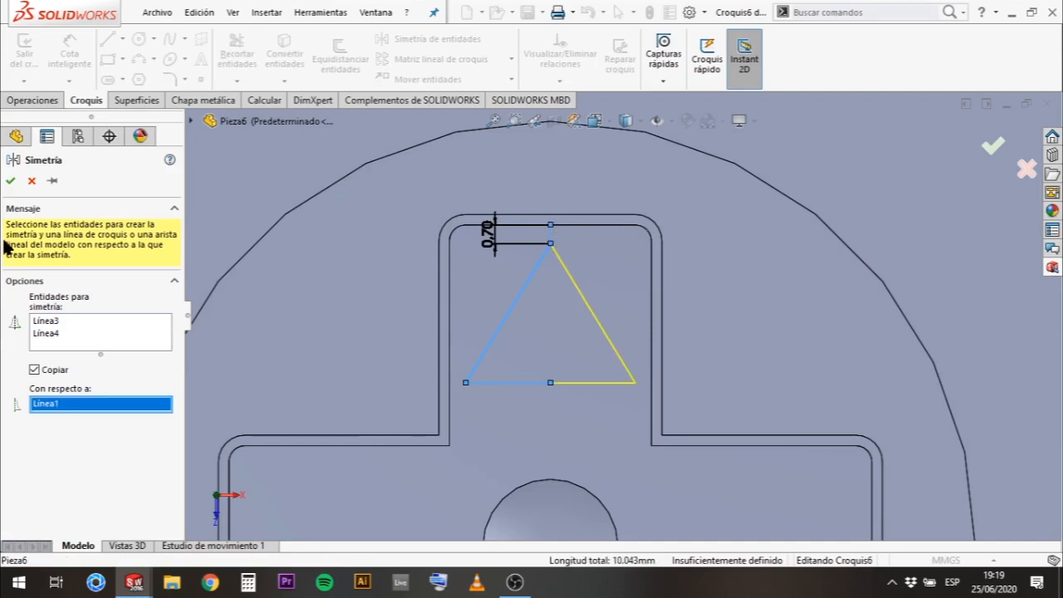
click(7, 182)
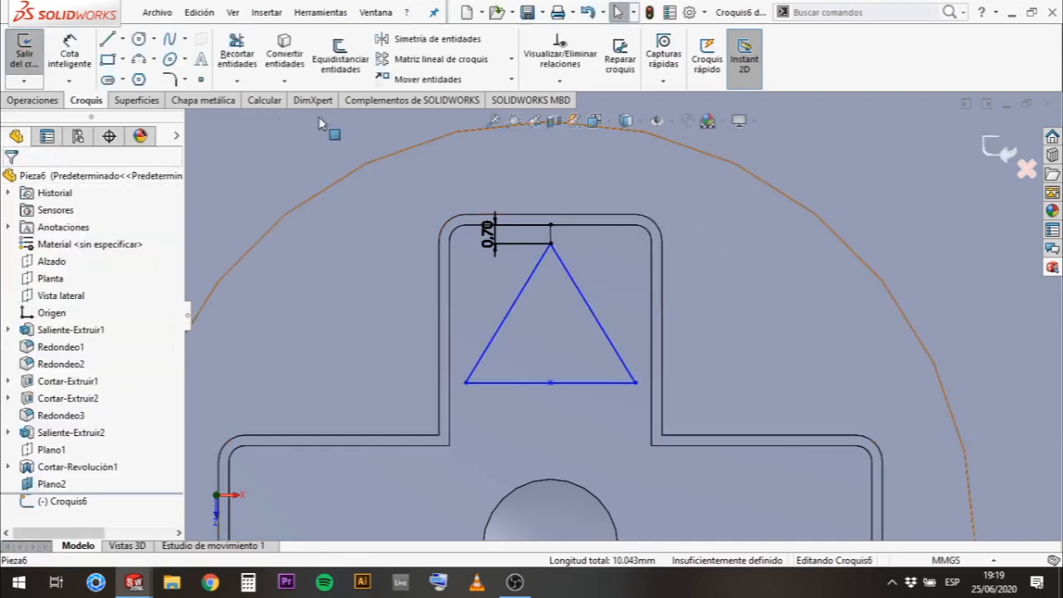
Round all three corners of the triangle sketch with 0.3 mm sketch fillets, accepting the removal of conflicting relations.
click(172, 79)
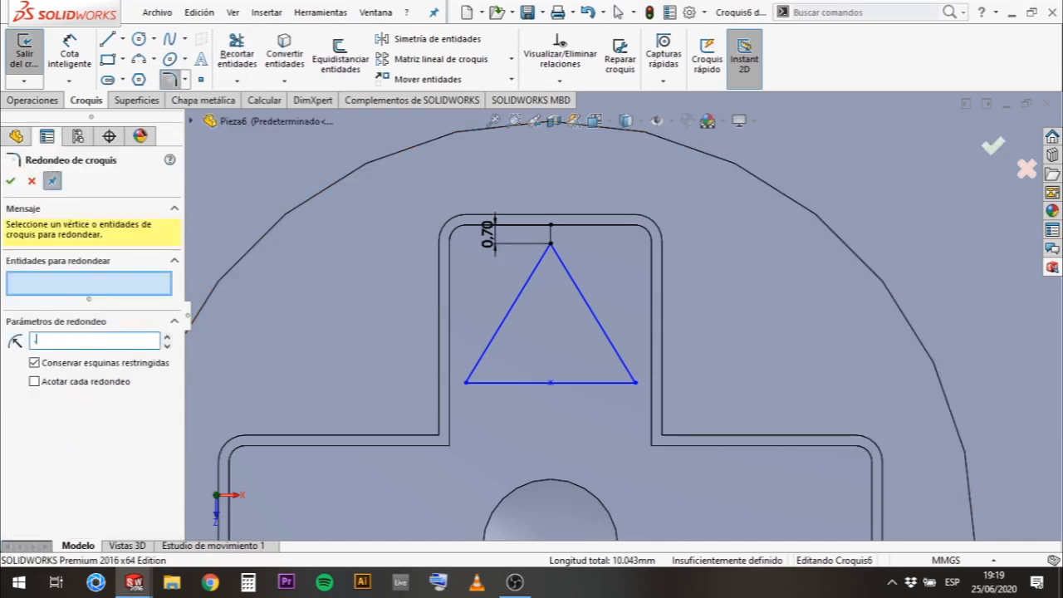
click(630, 382)
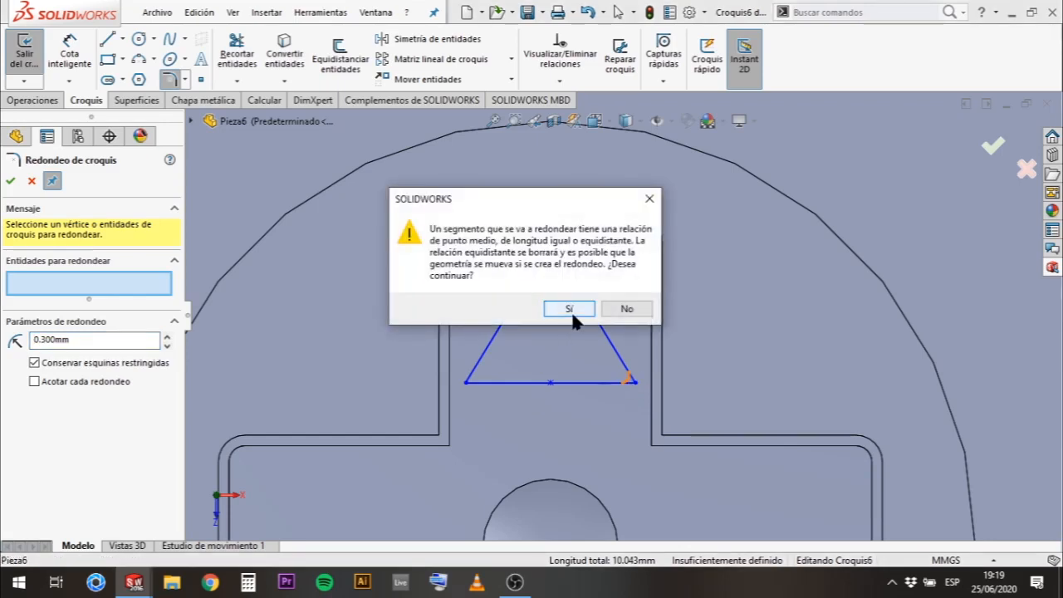
click(570, 309)
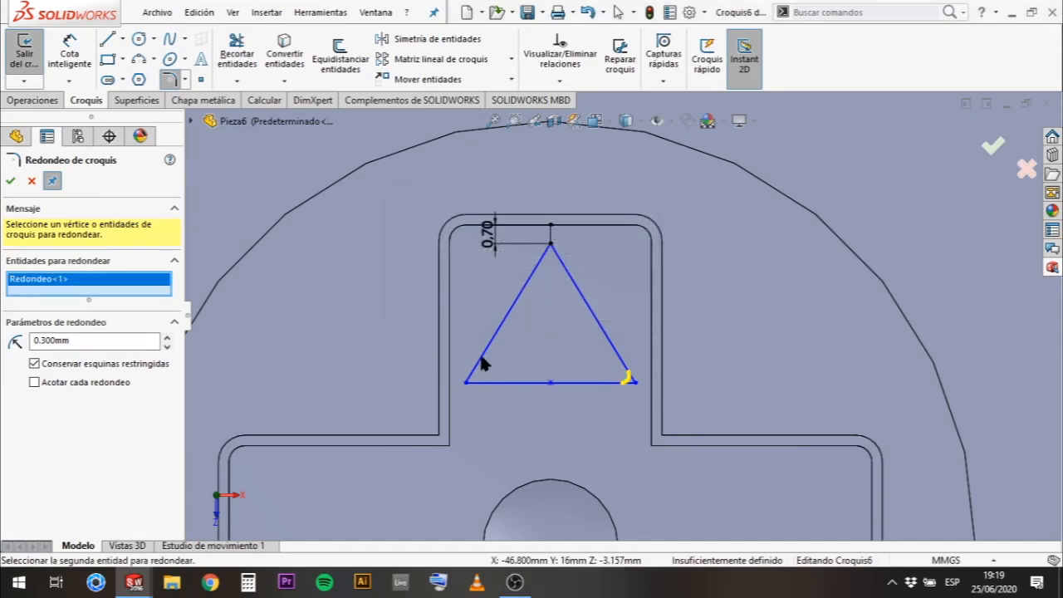
click(470, 380)
click(565, 309)
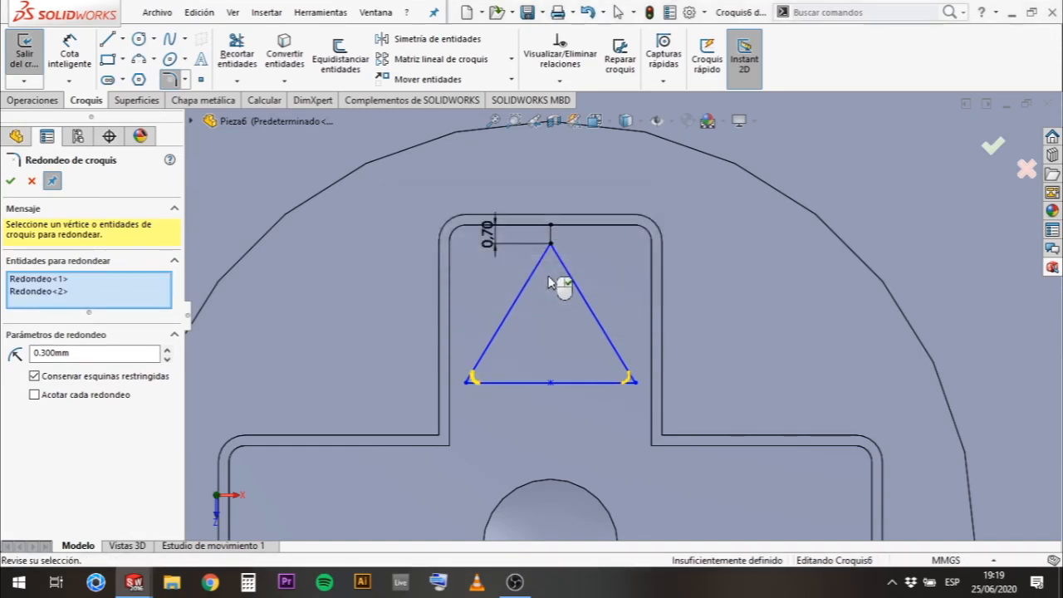
click(551, 246)
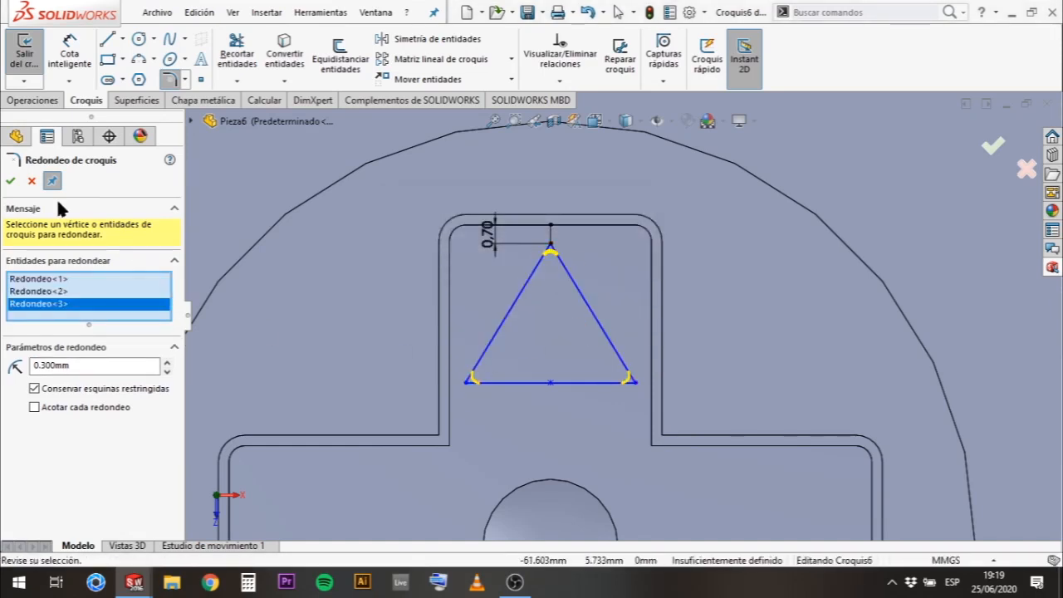
click(11, 181)
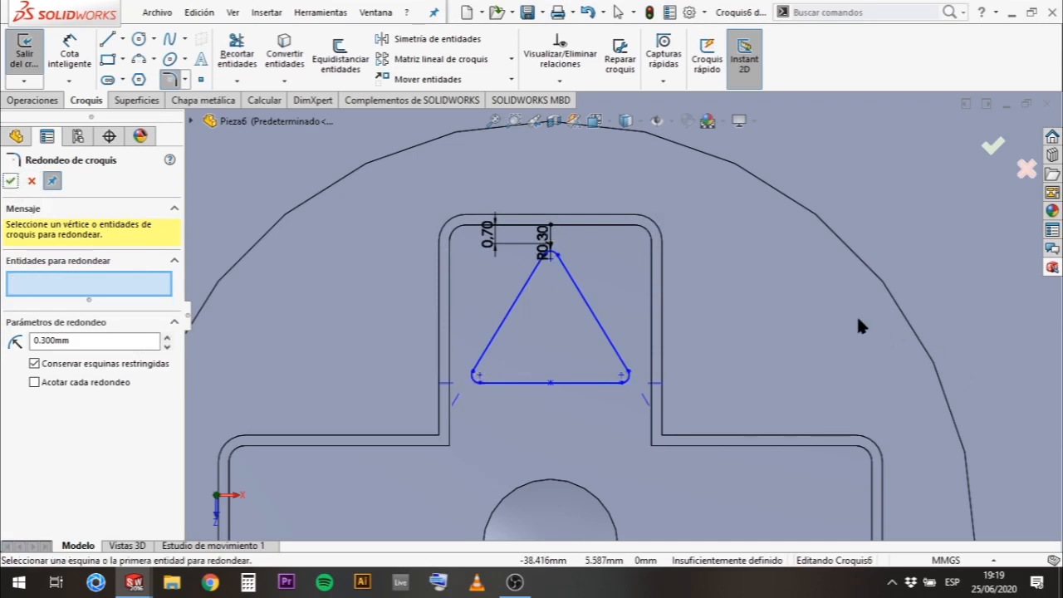
Dimension the vertical distance from the apex fillet's centre to the triangle's base as 4.5 mm.
scroll(777, 309, up, 3)
scroll(658, 353, down, 6)
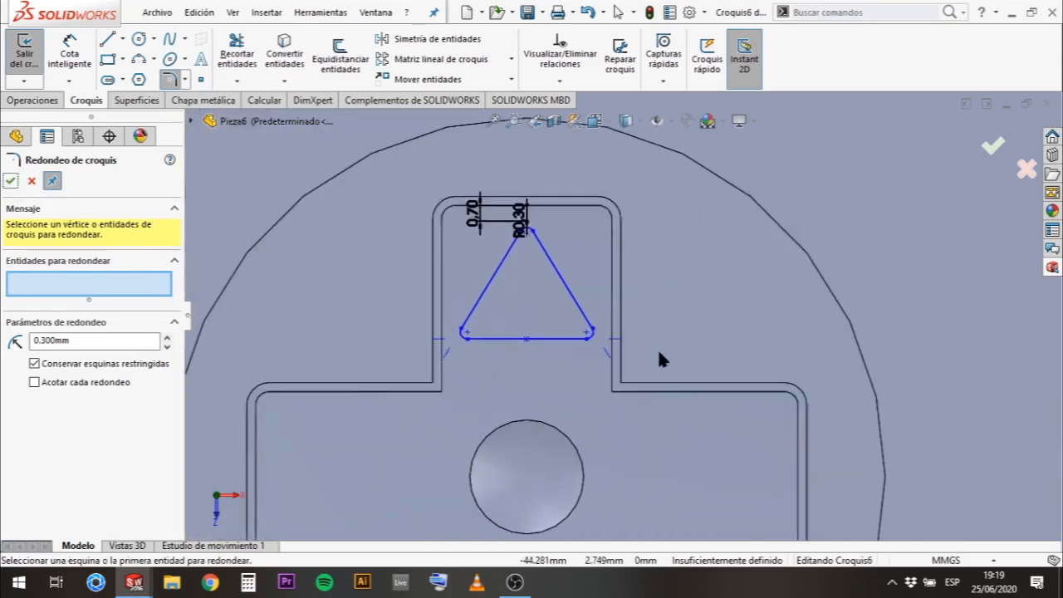
scroll(551, 275, up, 2)
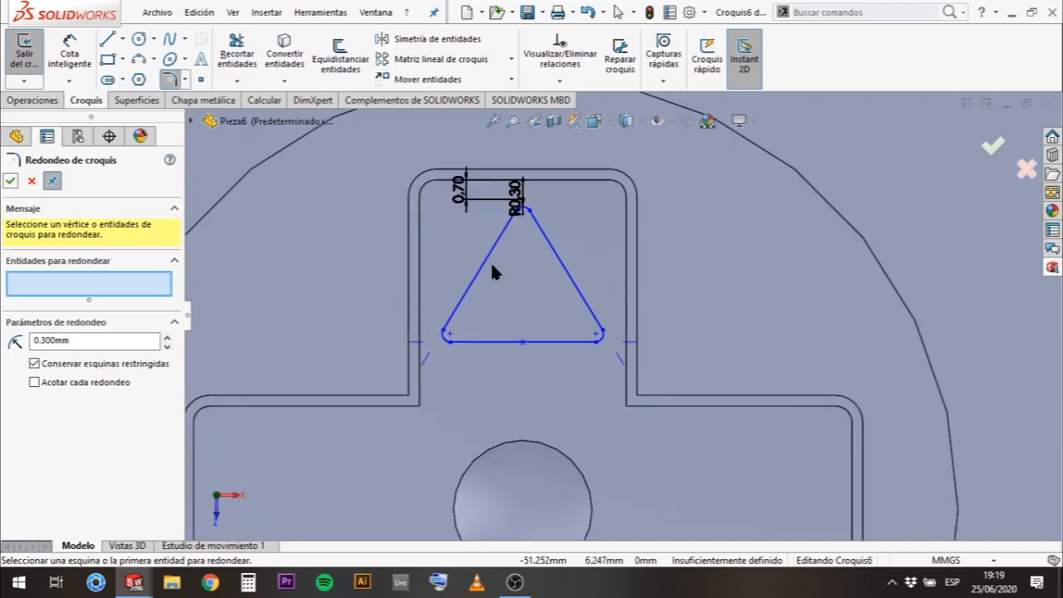
scroll(491, 268, down, 3)
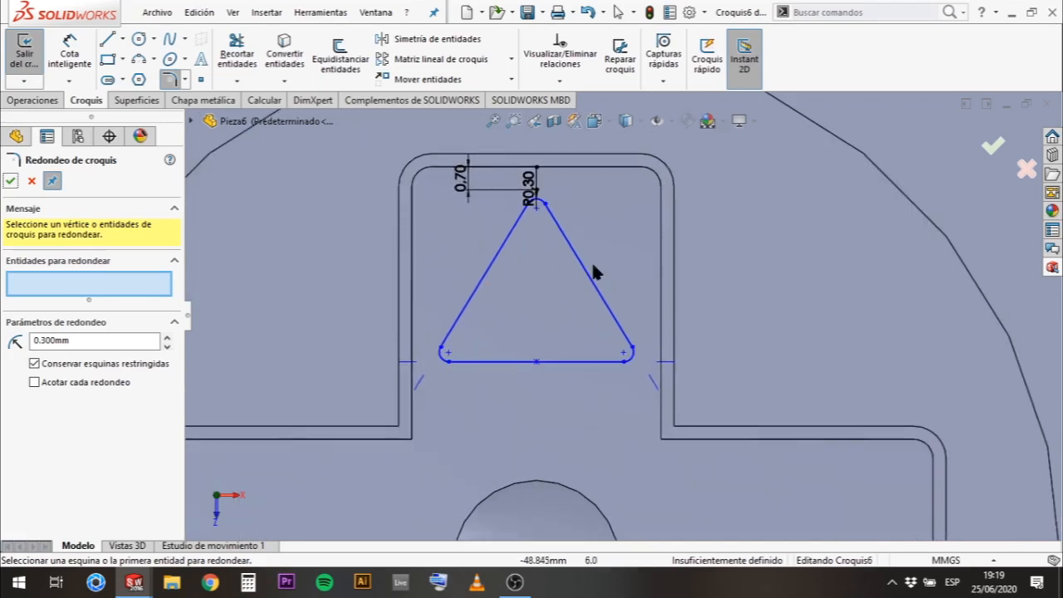
click(70, 52)
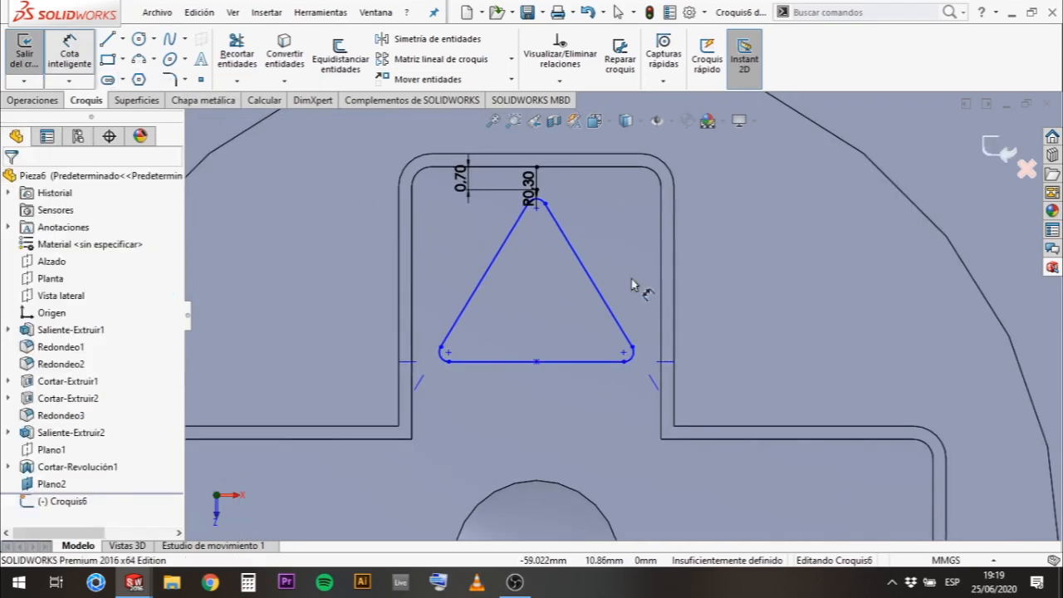
click(536, 207)
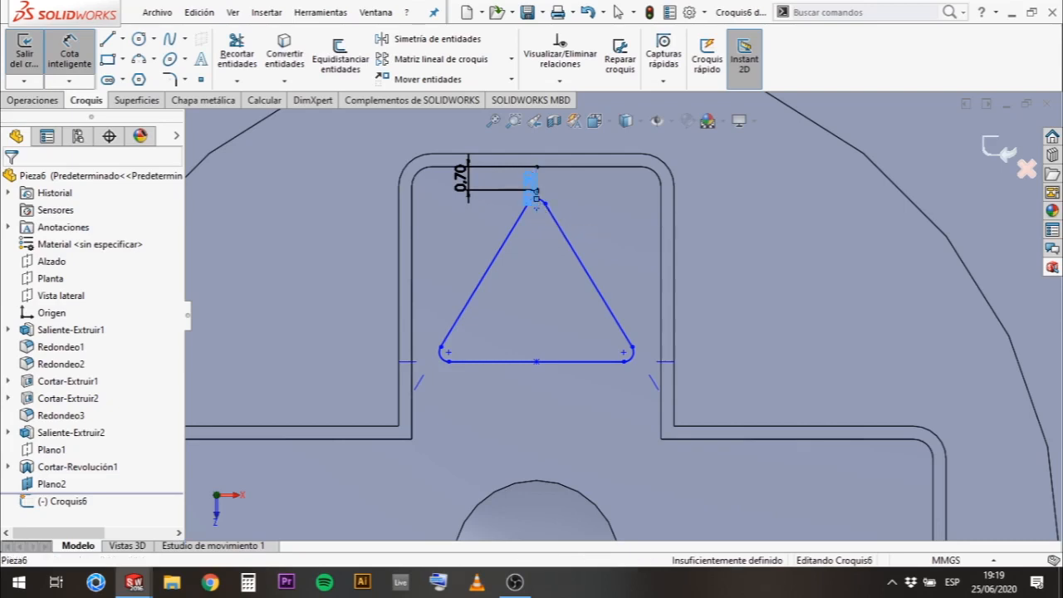
click(565, 361)
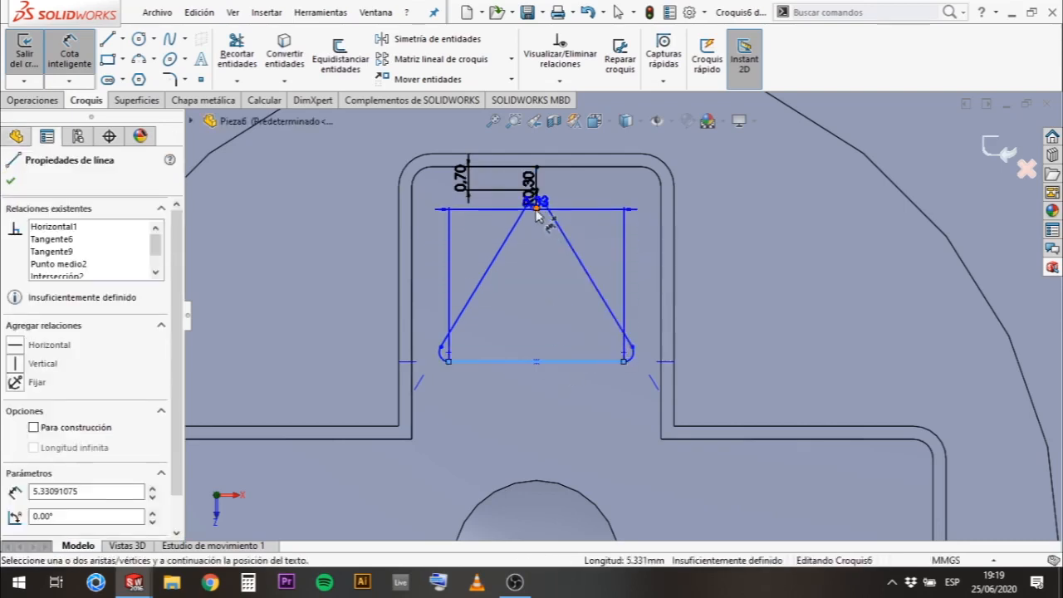
click(545, 218)
click(765, 283)
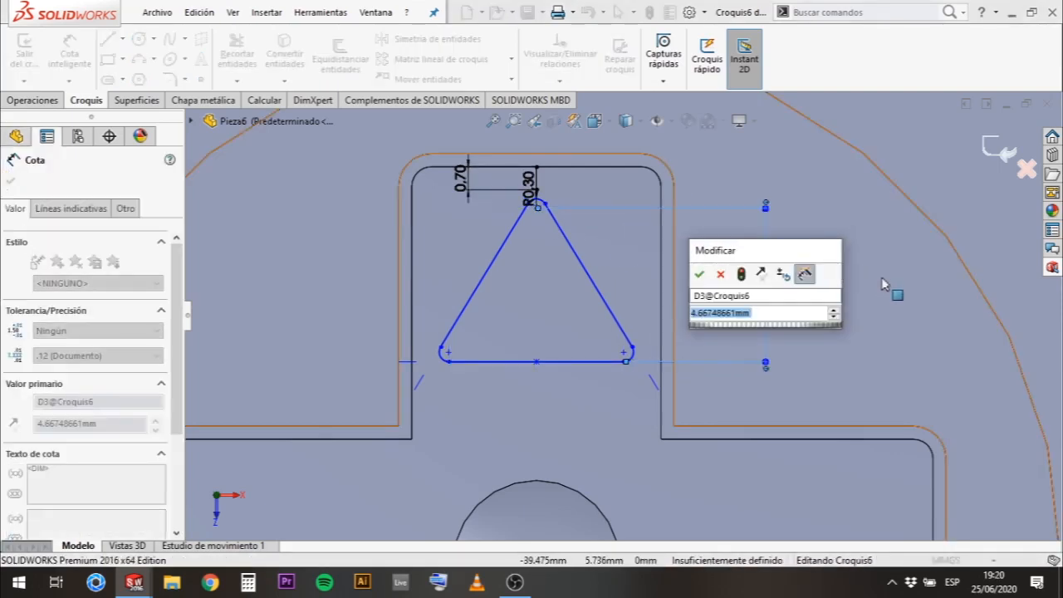
text(1)
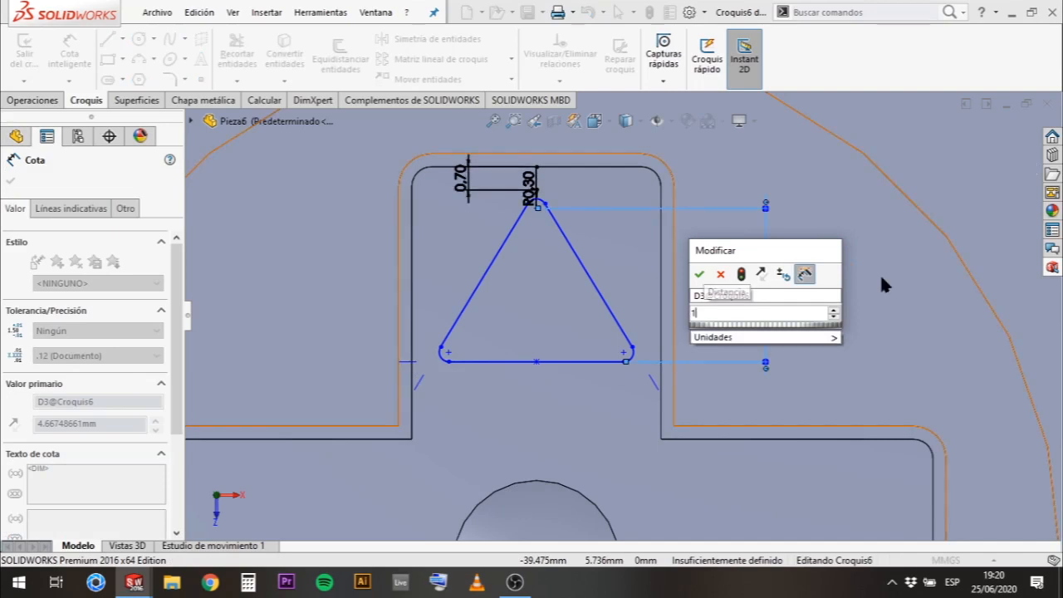
text(.4.5)
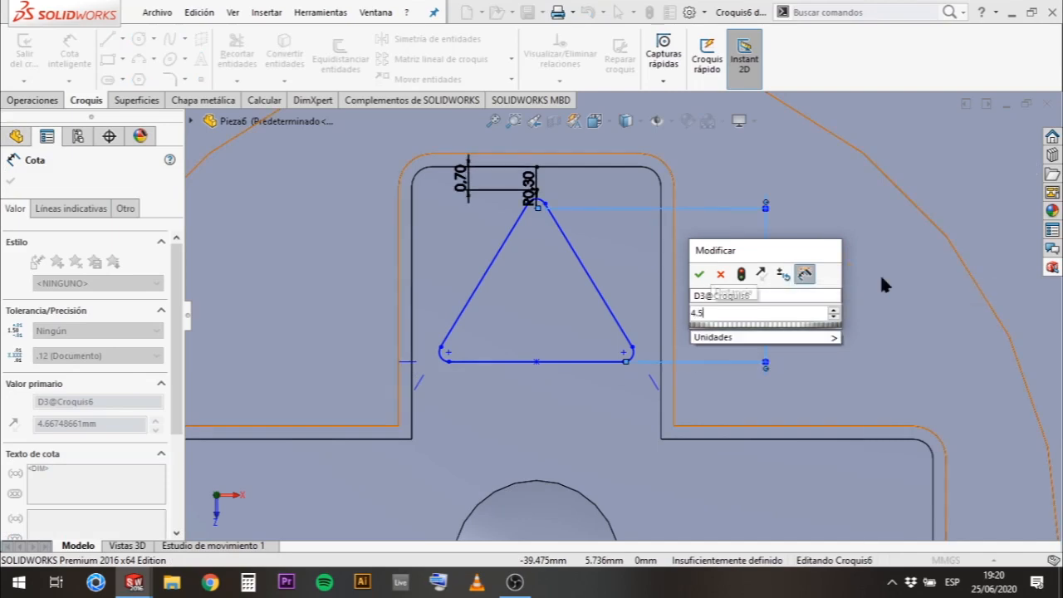
key(Return)
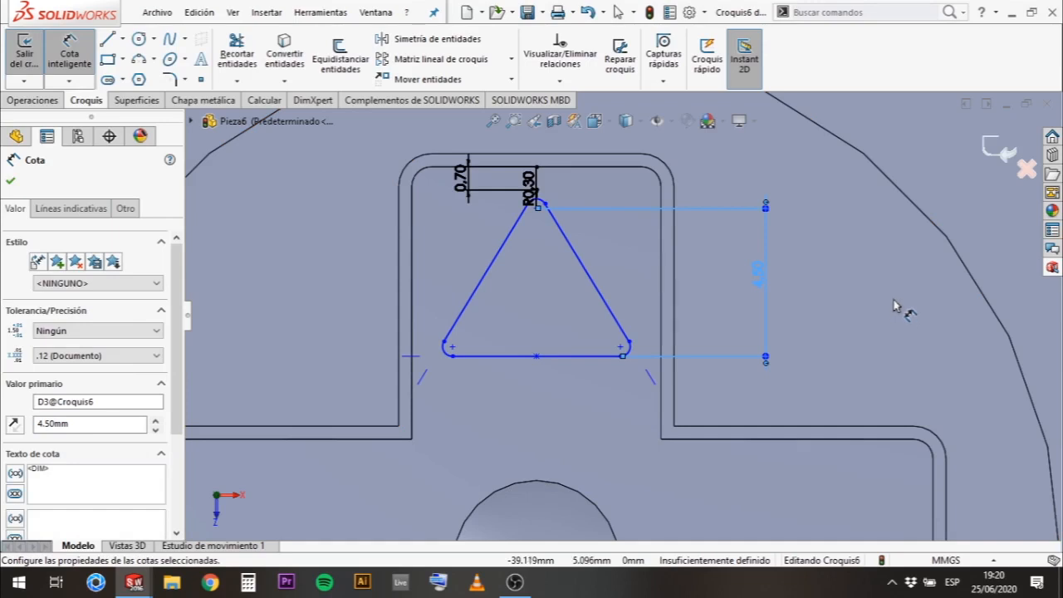
key(Escape)
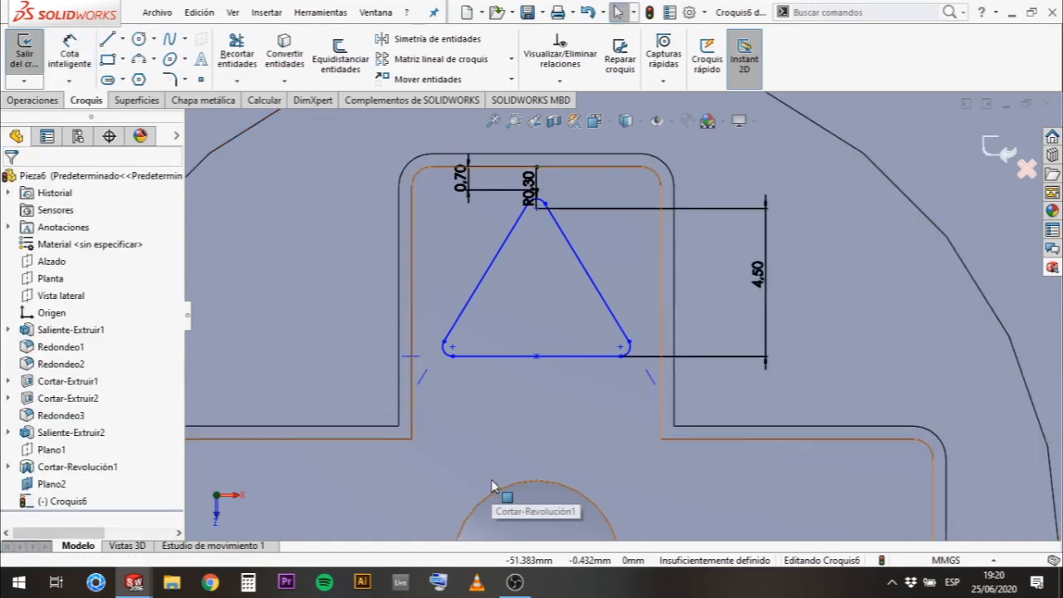
Examine the rounded triangle's proportions and placement within the upper arm of the cross.
scroll(541, 380, up, 5)
scroll(639, 372, down, 5)
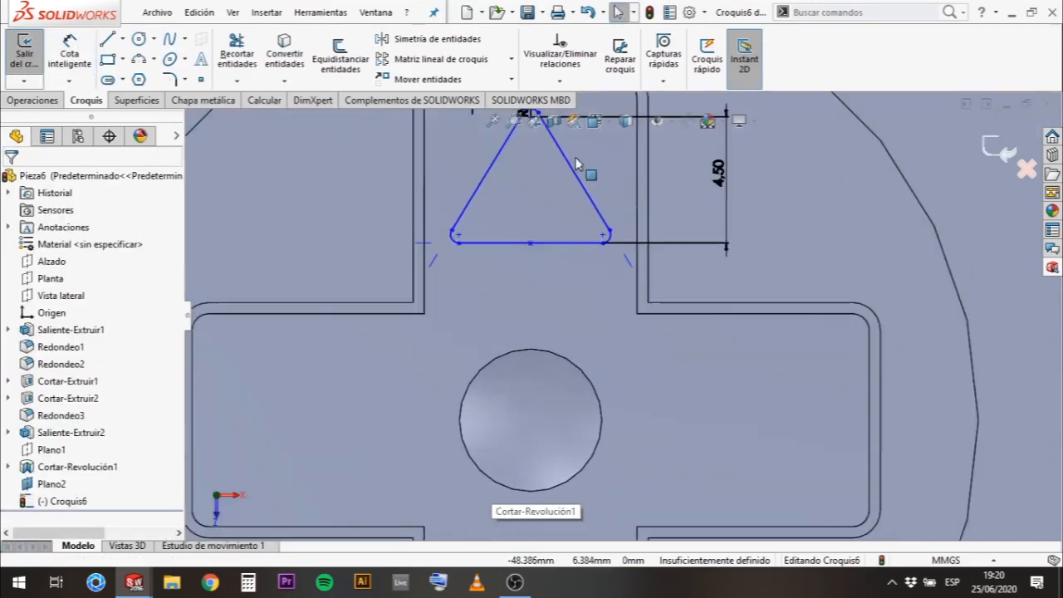
scroll(628, 230, down, 2)
scroll(636, 225, up, 4)
scroll(636, 232, down, 4)
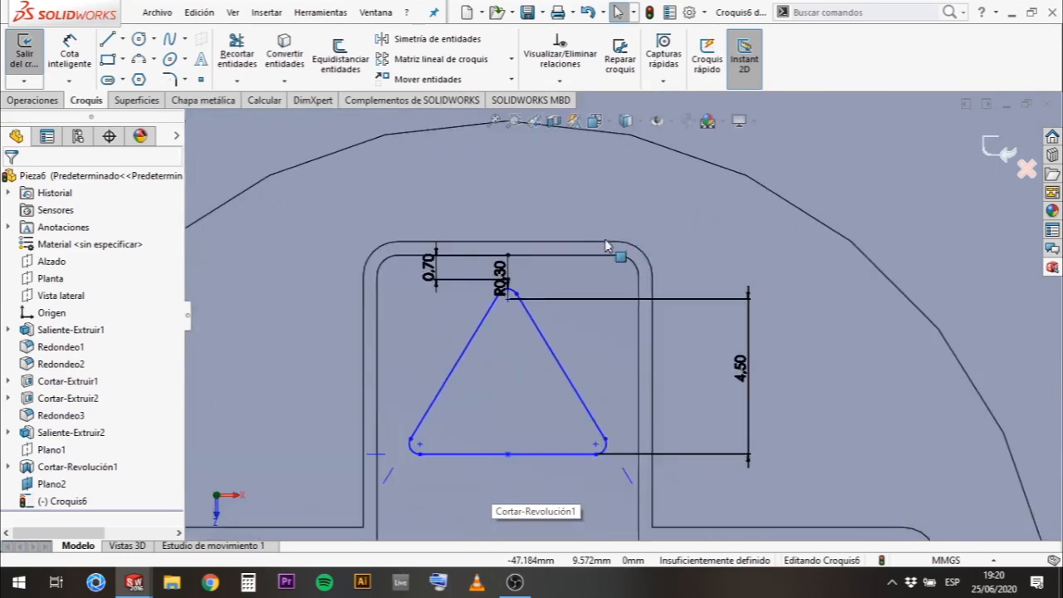
scroll(609, 253, up, 2)
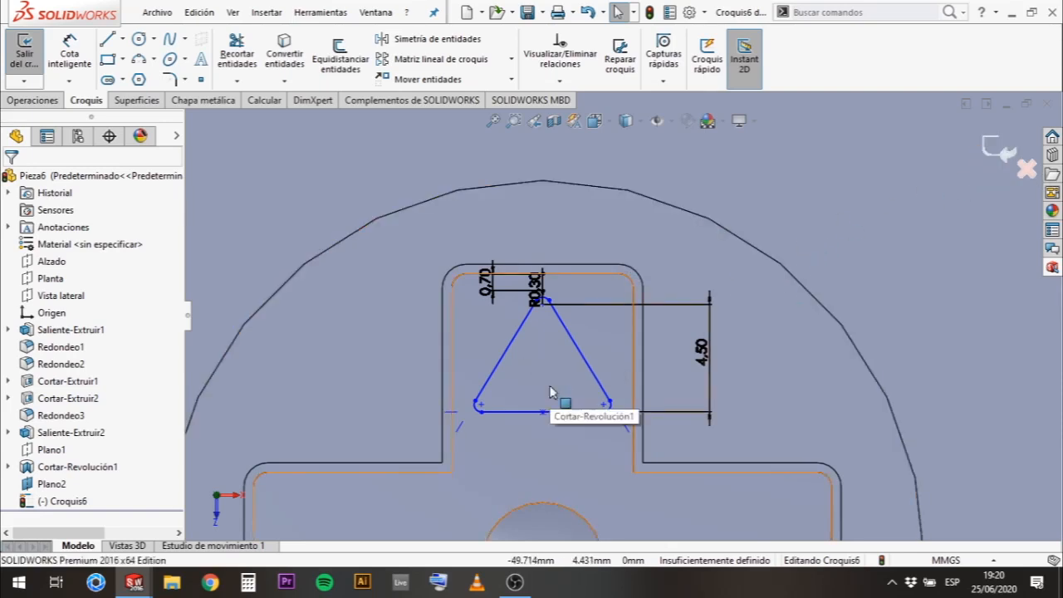
scroll(573, 366, up, 5)
scroll(606, 332, down, 4)
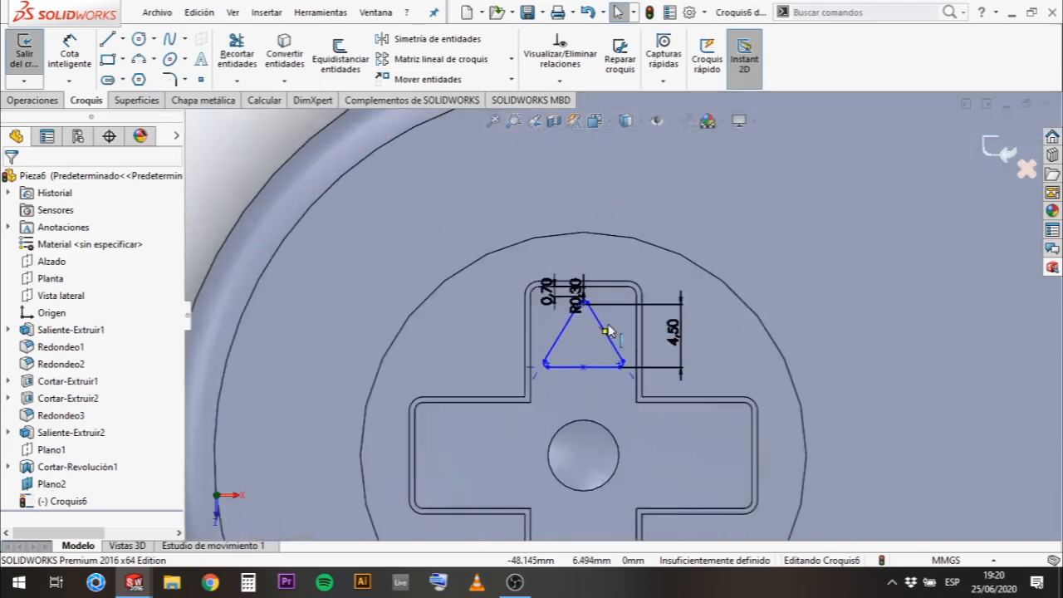
scroll(625, 338, up, 3)
Try an extruded cut of the rounded triangle to a depth of 5 mm into the cross's arm, inspect it and undo it.
mouse_move(625, 338)
middle_down()
mouse_move(572, 217)
mouse_move(607, 220)
middle_up()
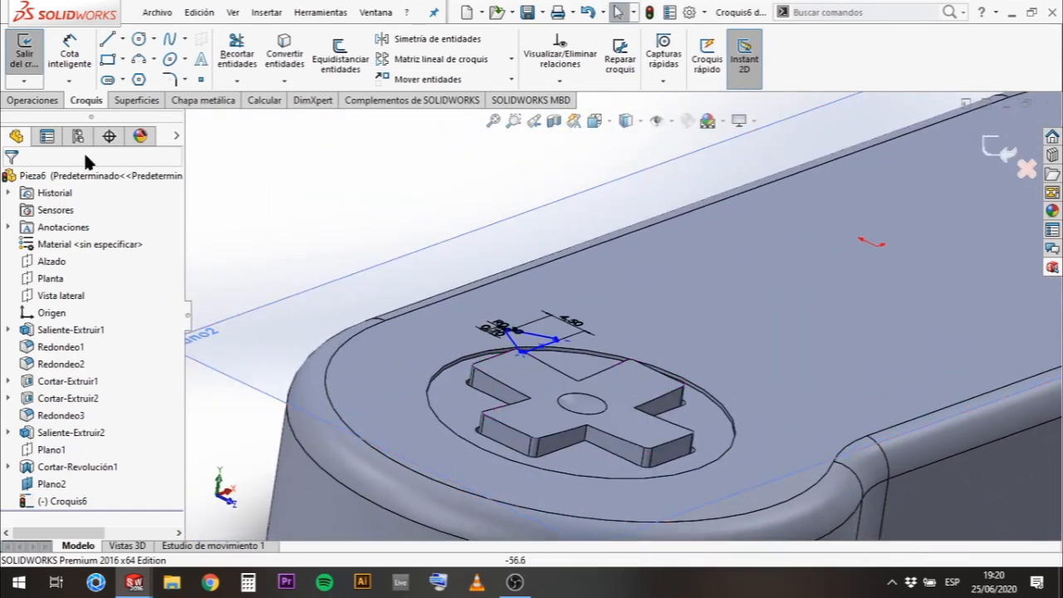
click(22, 101)
click(269, 67)
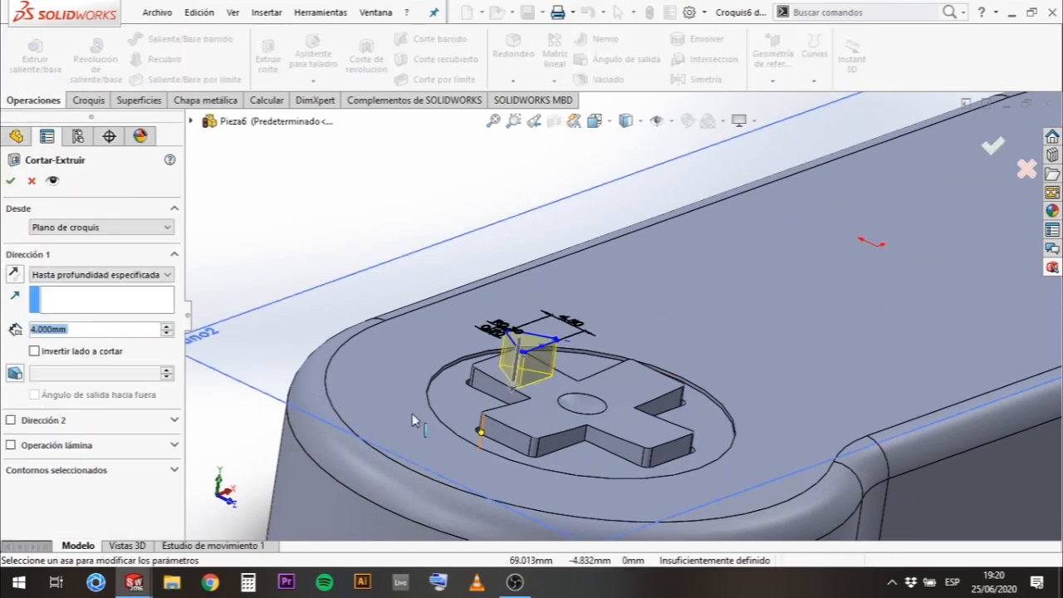
text(6)
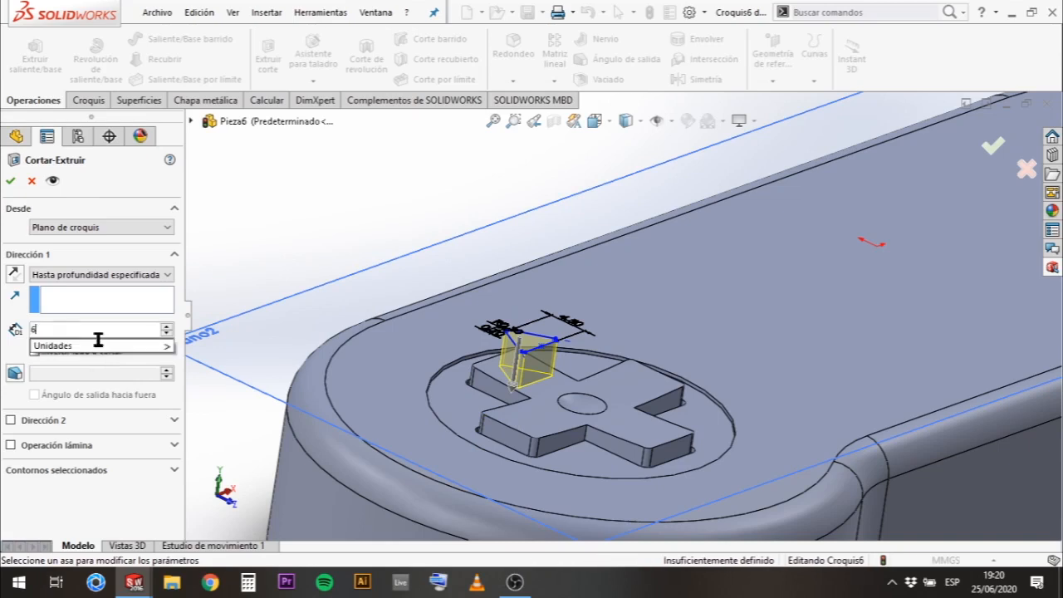
key(Return)
middle_drag(695, 338, 706, 312)
double_click(80, 330)
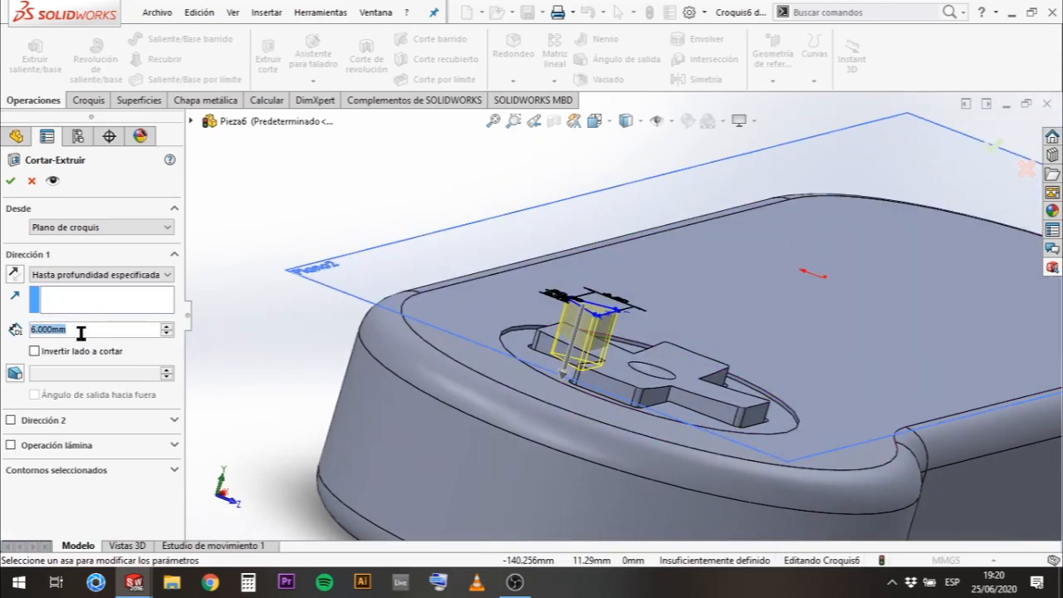
key(Return)
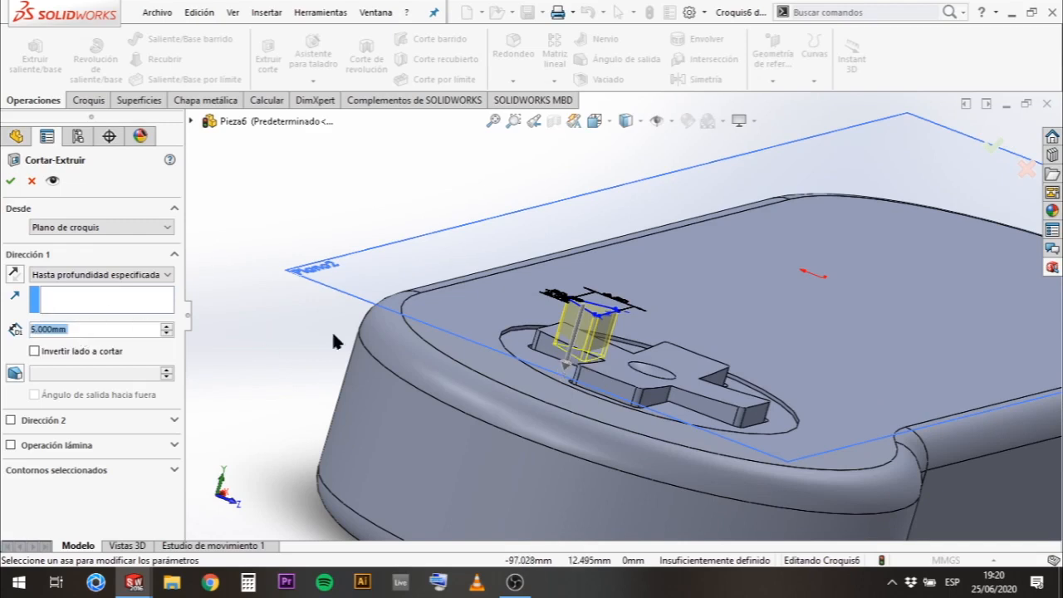
click(11, 181)
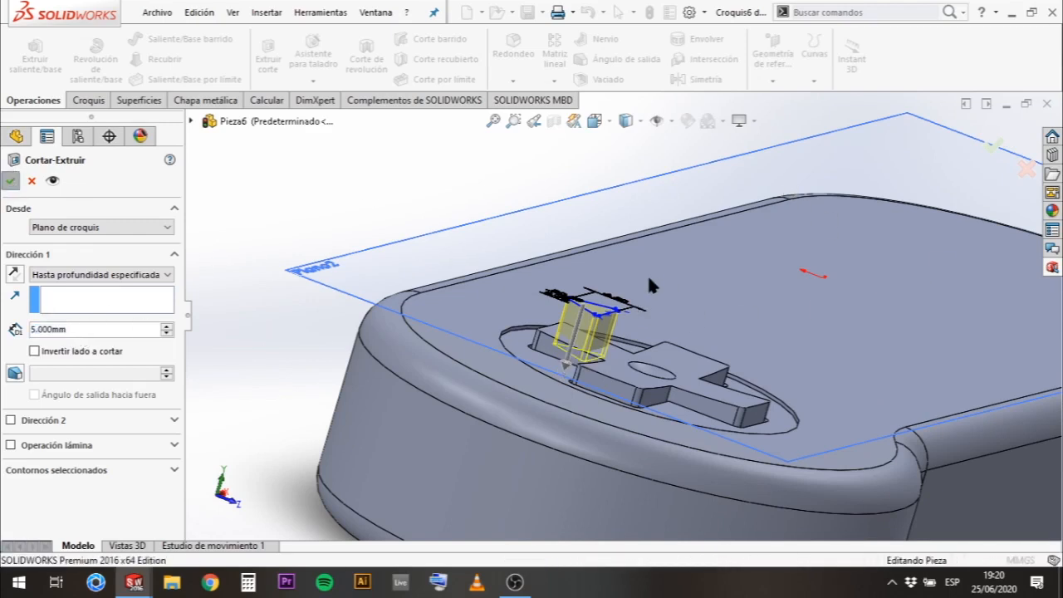
key(Return)
scroll(640, 283, down, 3)
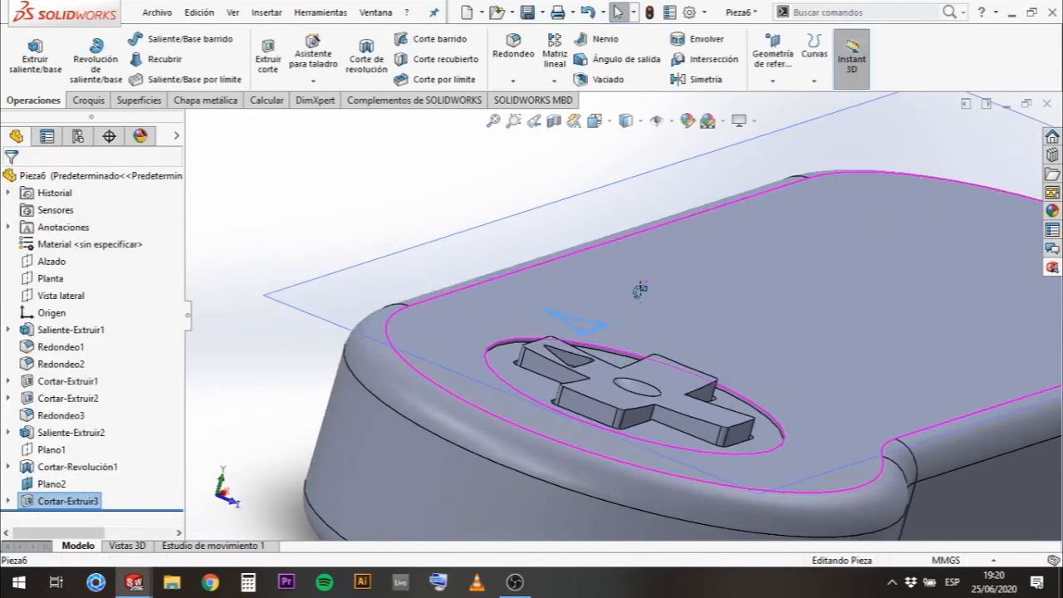
mouse_move(640, 290)
middle_down()
mouse_move(530, 419)
mouse_move(511, 486)
mouse_move(548, 519)
mouse_move(617, 530)
mouse_move(606, 387)
middle_up()
scroll(465, 442, down, 4)
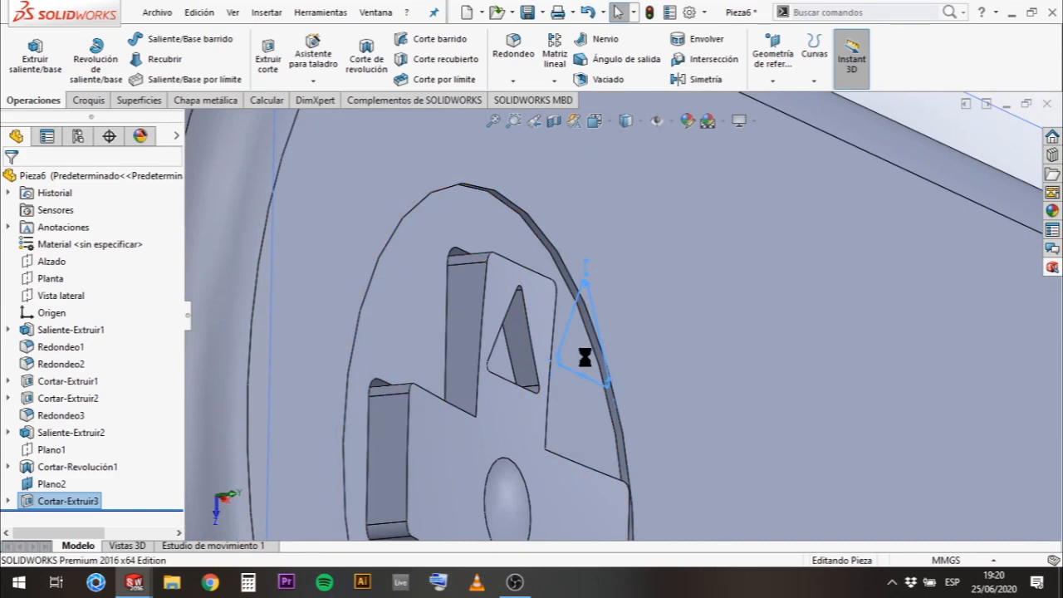
key(ctrl+z)
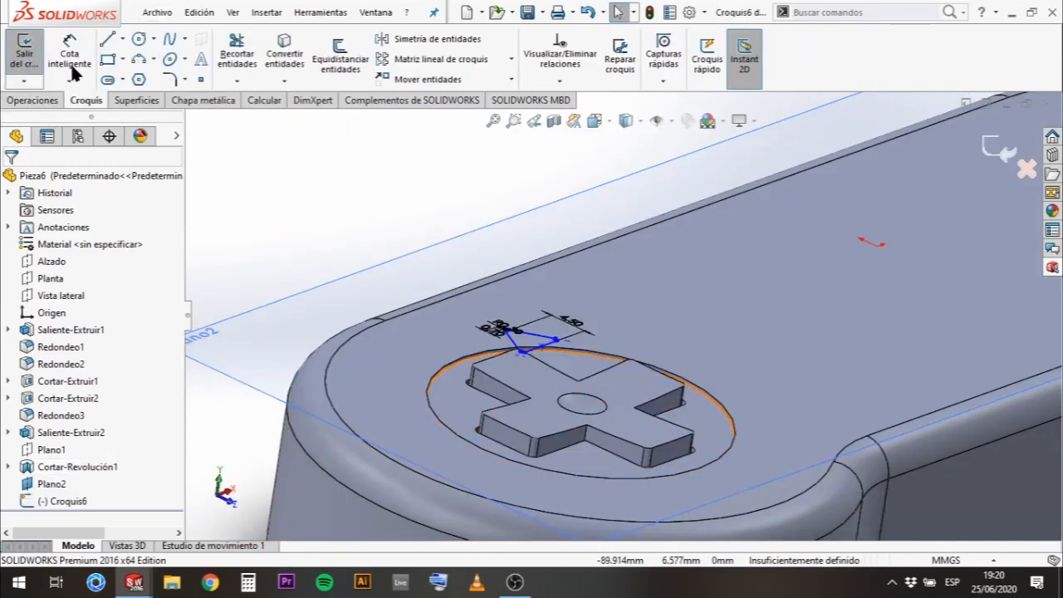
Cut the rounded triangle into the cross's upper arm with a 4 mm extruded cut from the sketch plane.
click(59, 100)
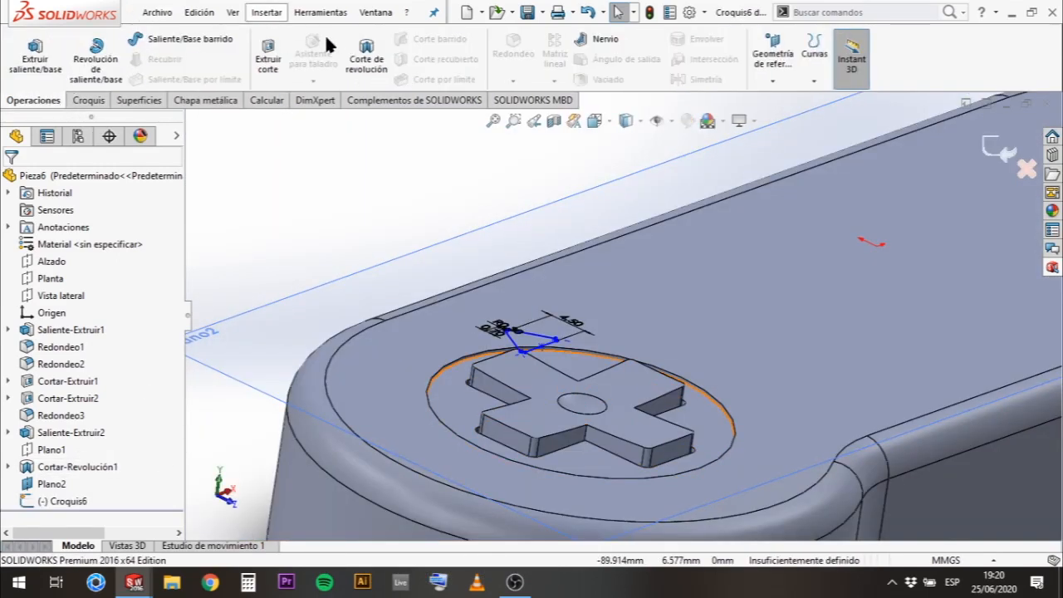
click(270, 57)
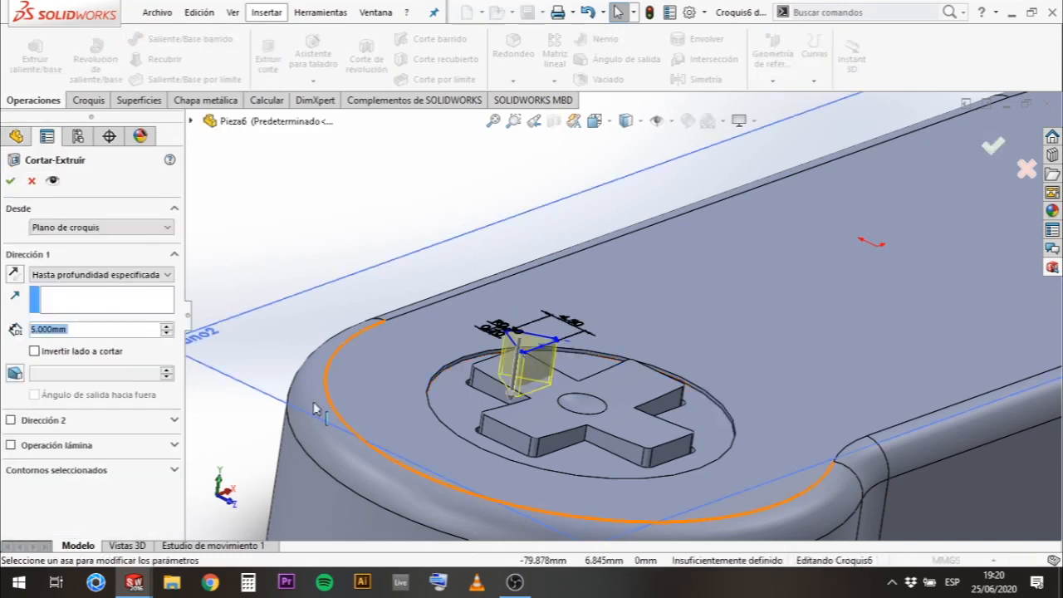
text(4)
key(Return)
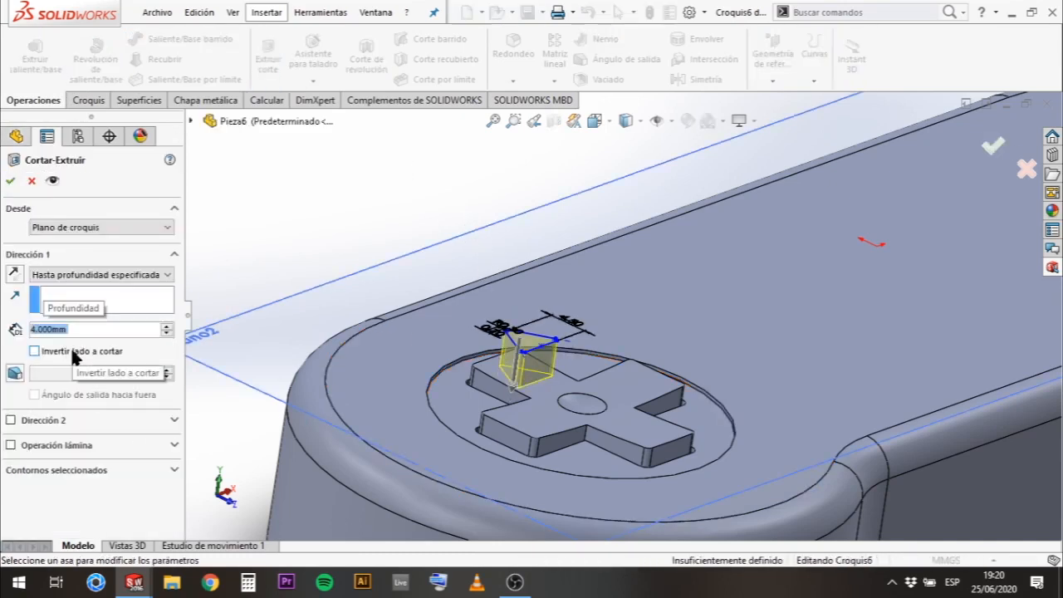
mouse_move(515, 316)
middle_down()
mouse_move(544, 268)
mouse_move(565, 277)
middle_up()
click(8, 182)
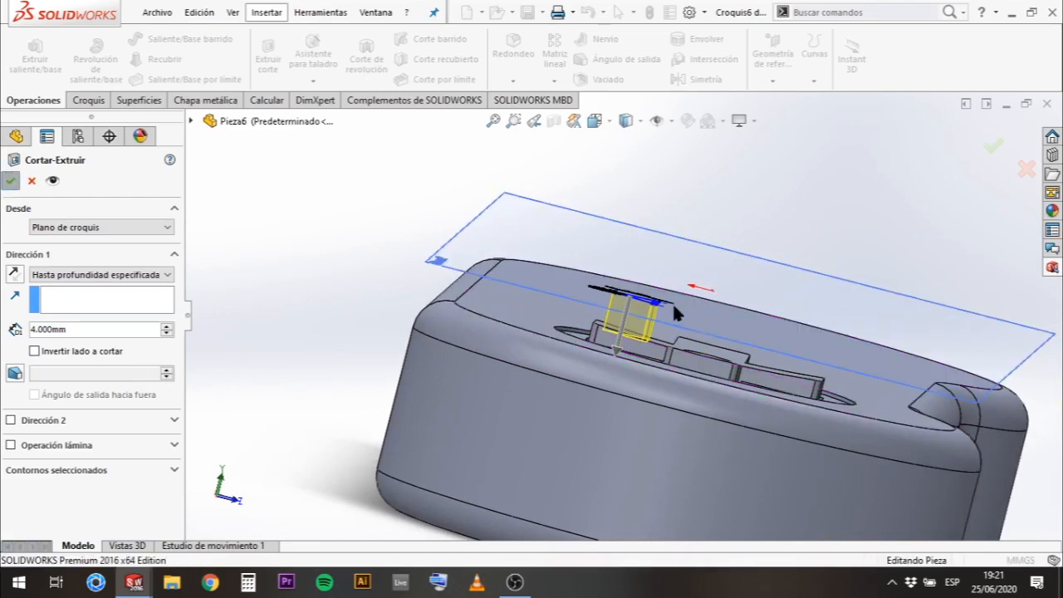
scroll(665, 329, down, 4)
middle_drag(774, 212, 768, 230)
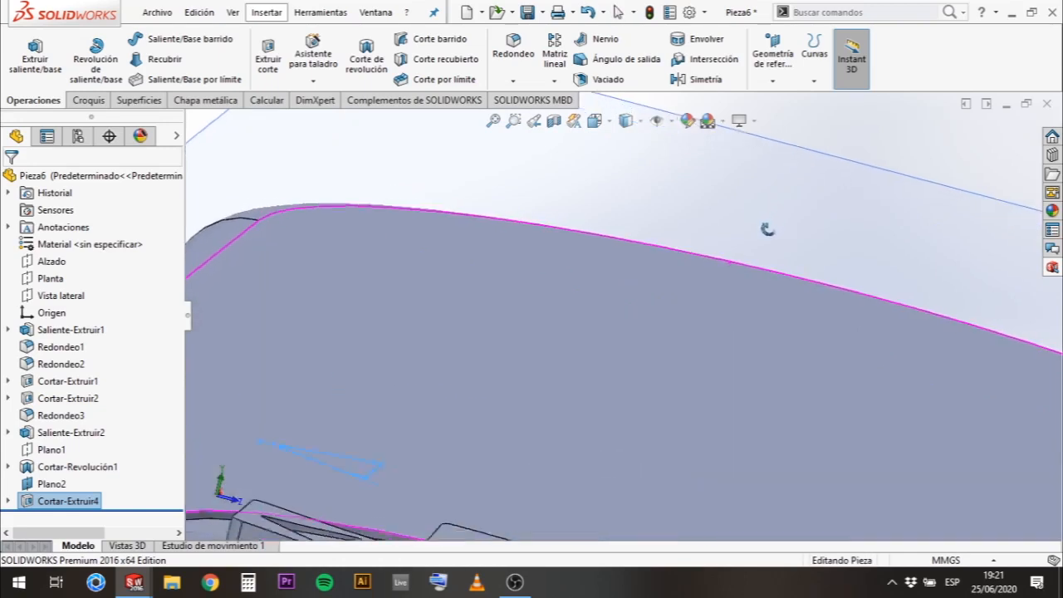
Examine the triangular cut's depth and floor in the cross's arm from several angles and distances.
scroll(458, 411, up, 3)
scroll(541, 368, down, 5)
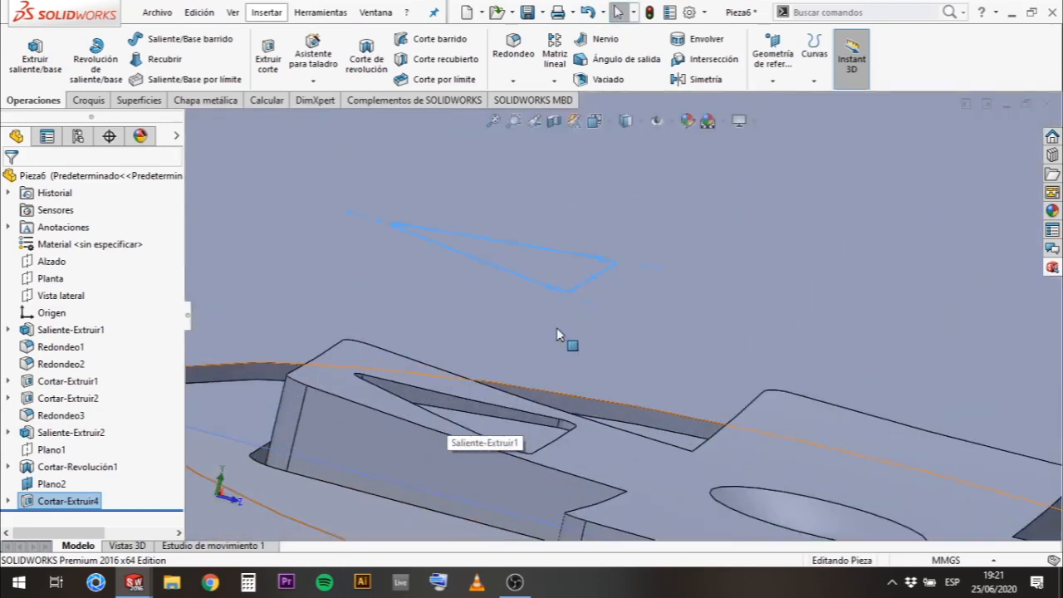
middle_drag(557, 333, 383, 316)
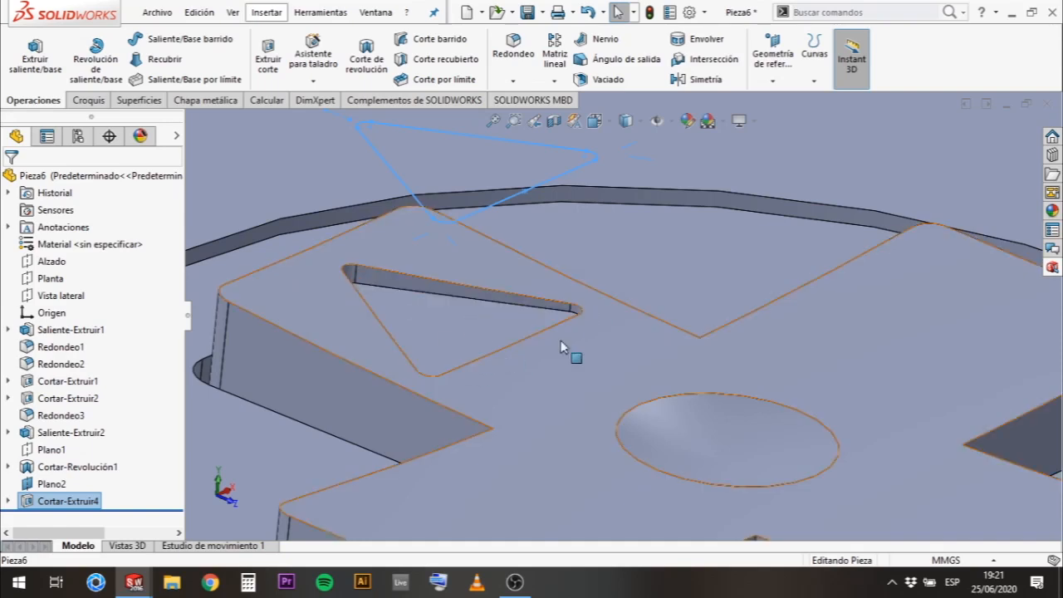
scroll(564, 351, up, 5)
scroll(677, 301, down, 3)
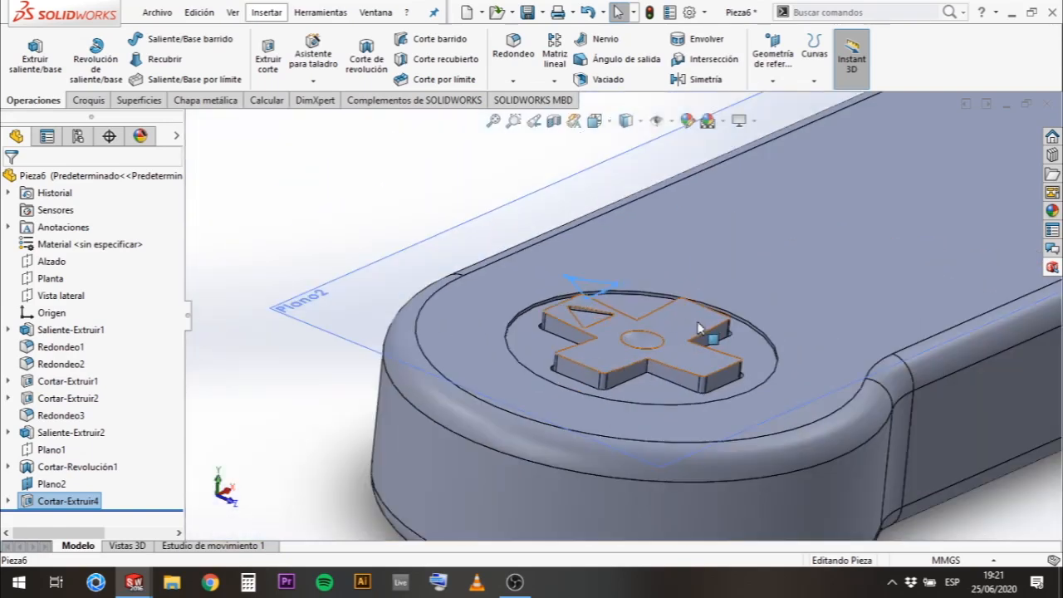
scroll(699, 330, up, 3)
scroll(665, 319, down, 6)
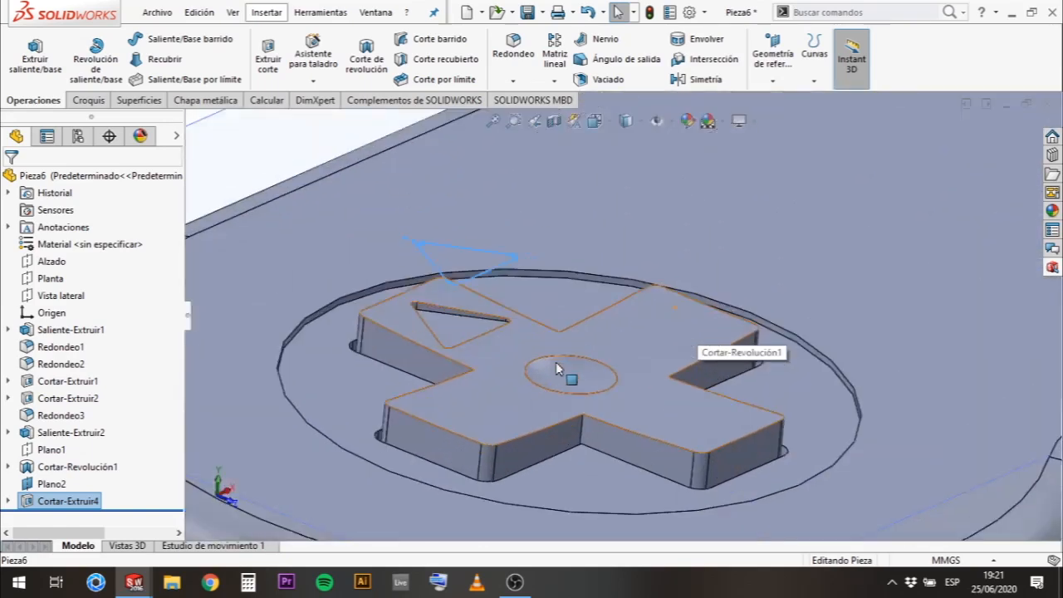
scroll(640, 349, down, 1)
middle_drag(626, 346, 627, 322)
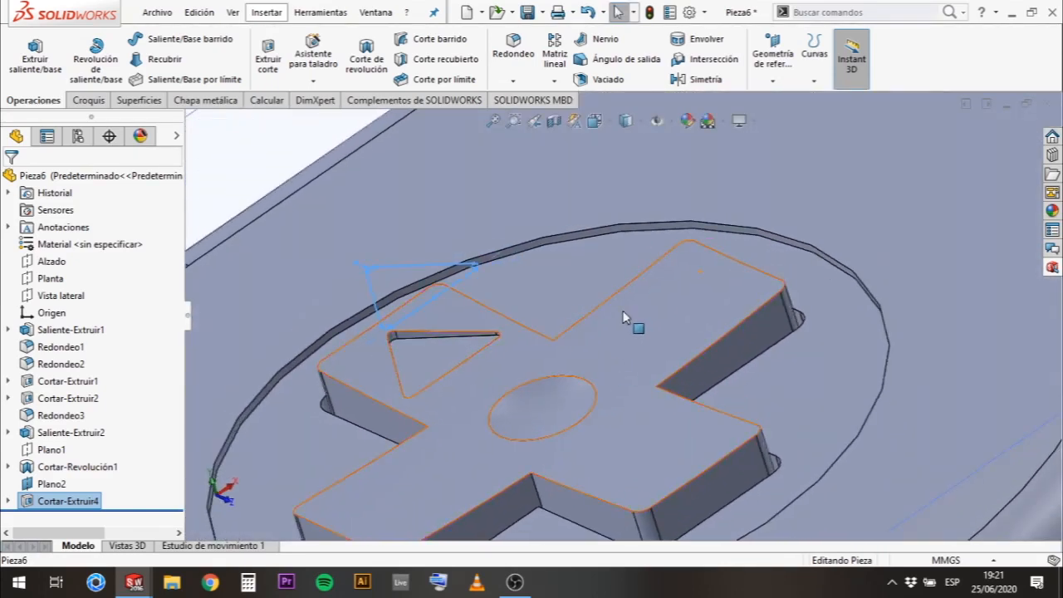
scroll(625, 318, up, 5)
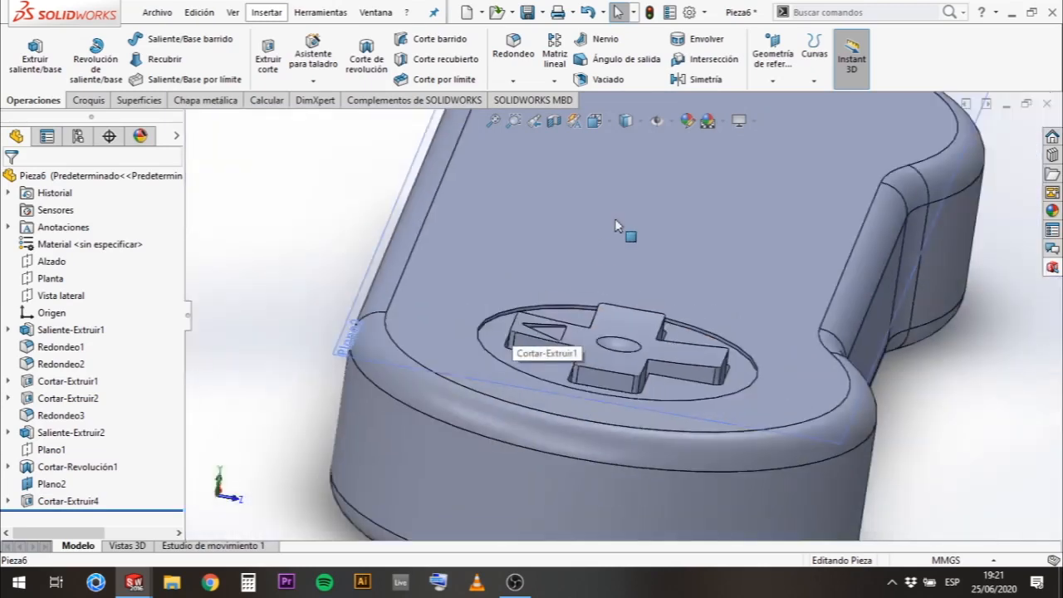
scroll(655, 309, up, 2)
scroll(664, 309, down, 5)
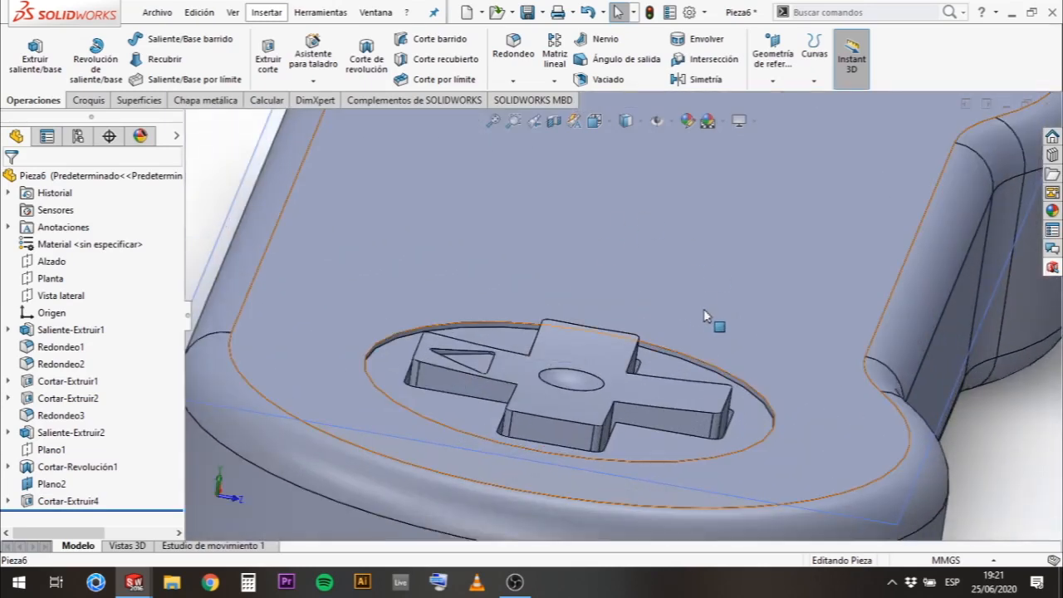
ctrl+middle_drag(710, 316, 671, 330)
Undo the 4 mm triangular cut in the cross's arm and exit the triangle sketch.
key(ctrl+z)
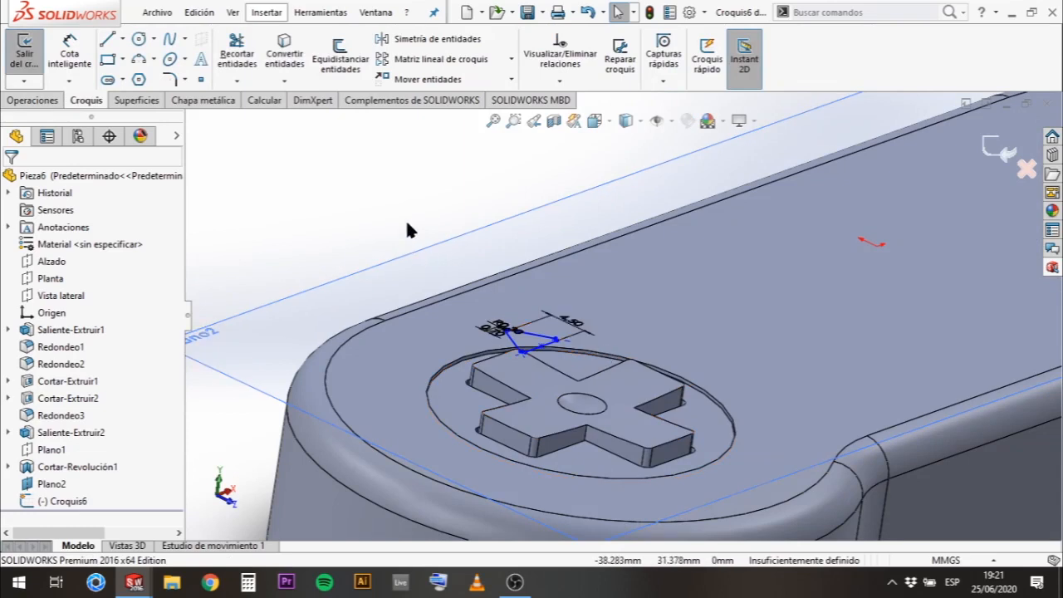
click(991, 137)
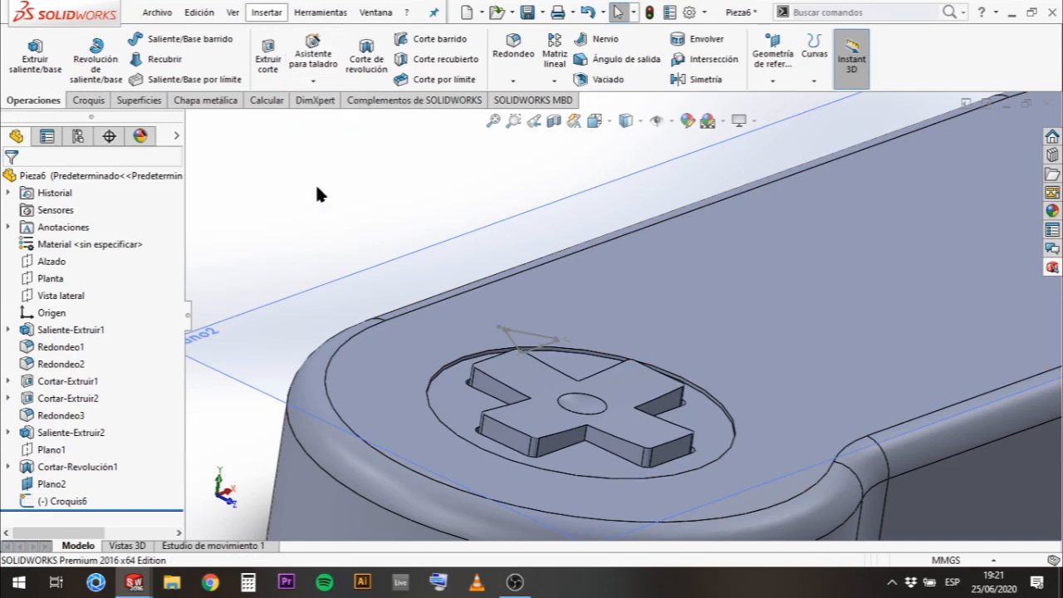
Create a projected curve of the triangle sketch onto the cross's top face, using sketch on faces with the projection direction reversed.
click(266, 12)
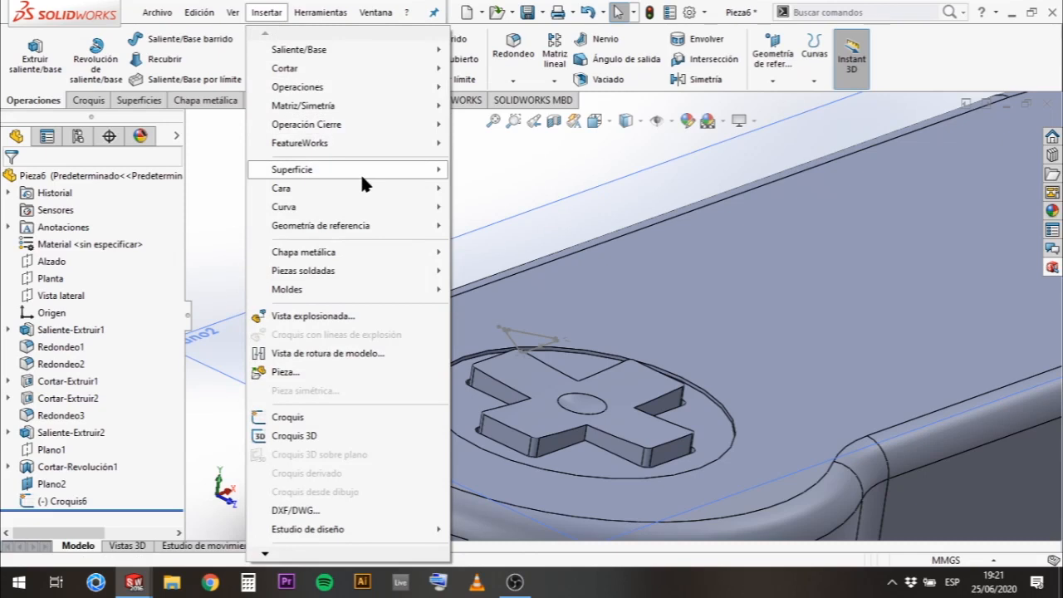
mouse_move(378, 206)
click(499, 234)
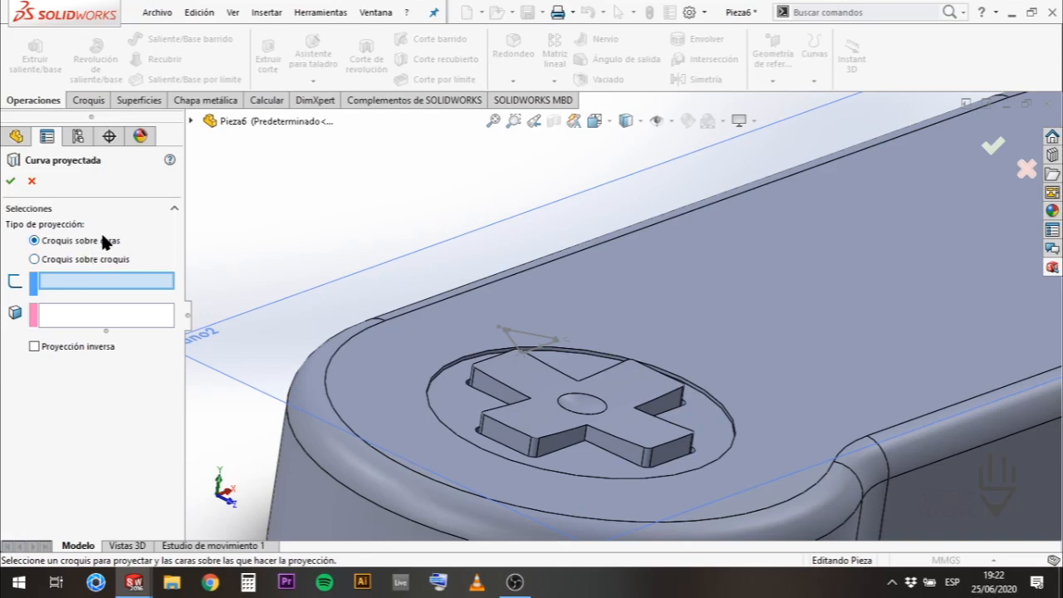
click(538, 341)
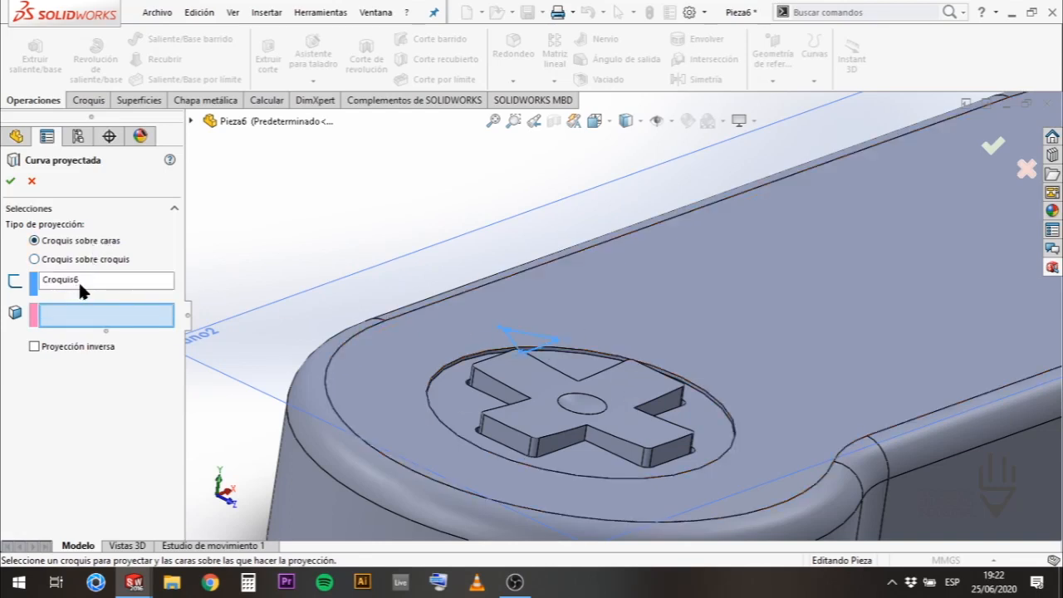
click(545, 413)
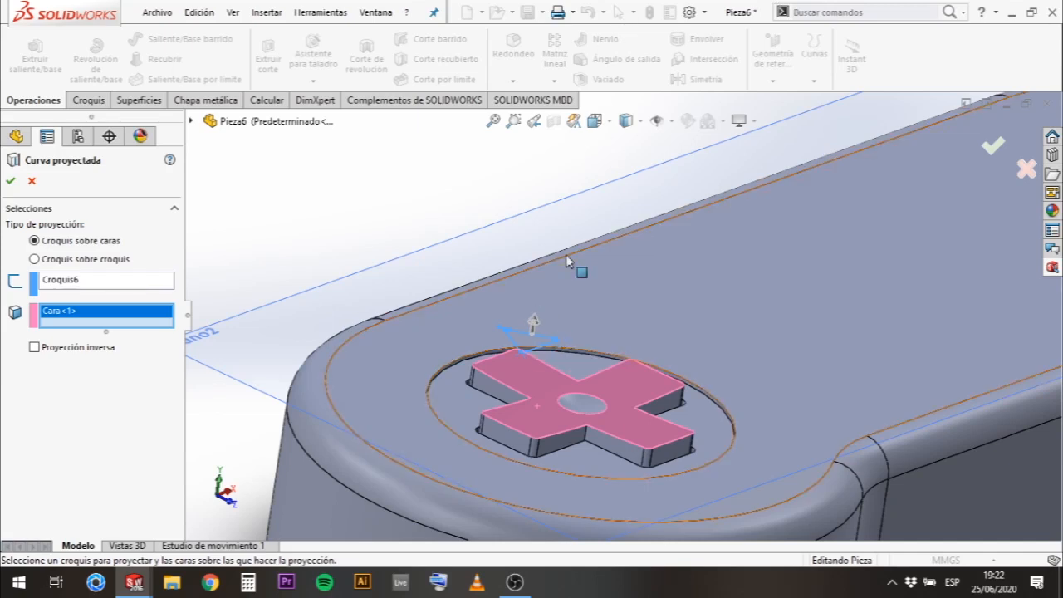
click(539, 328)
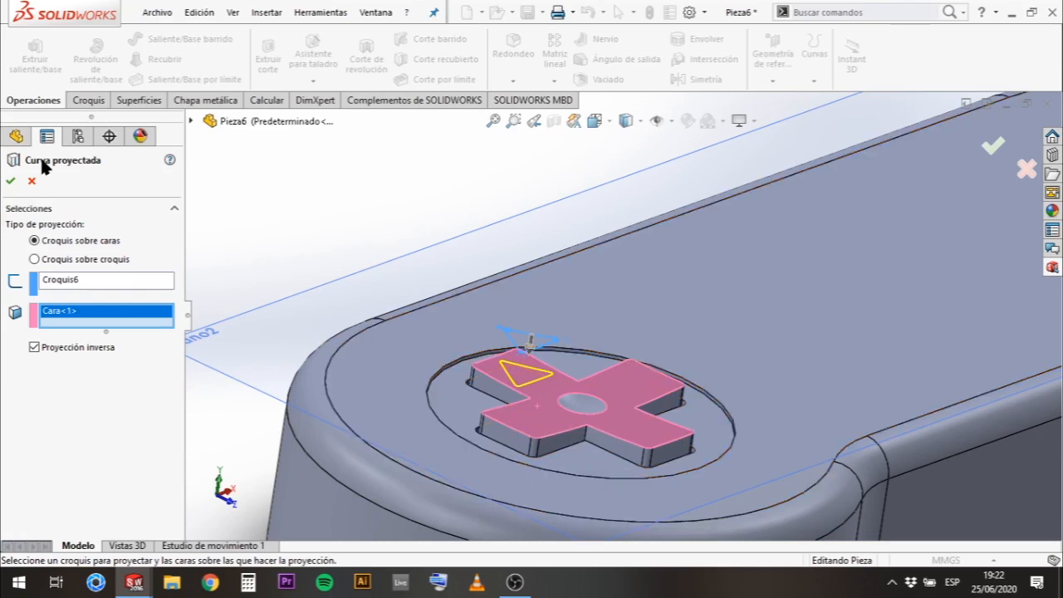
click(14, 182)
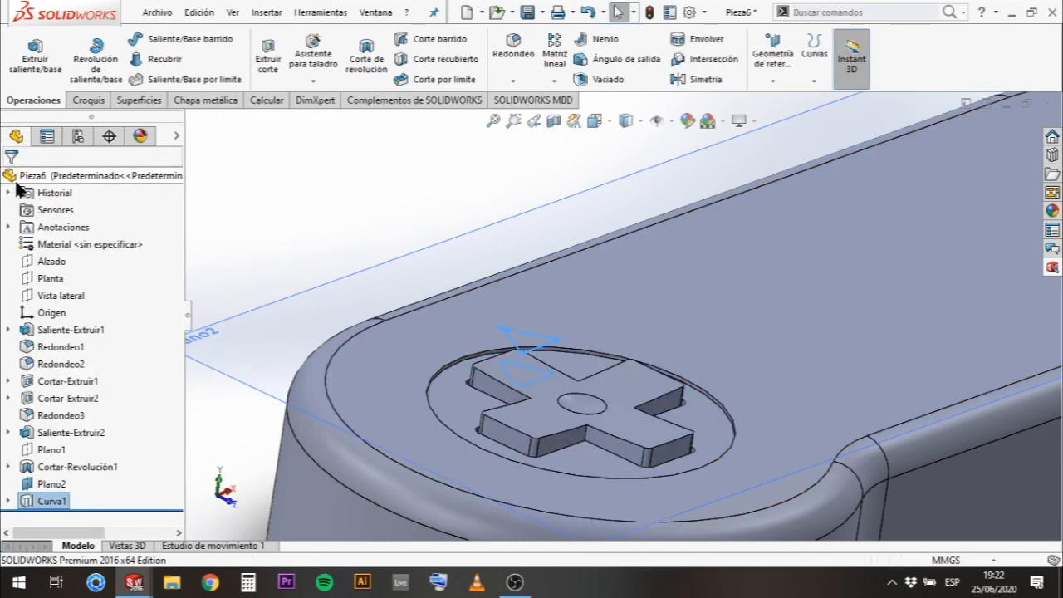
click(329, 221)
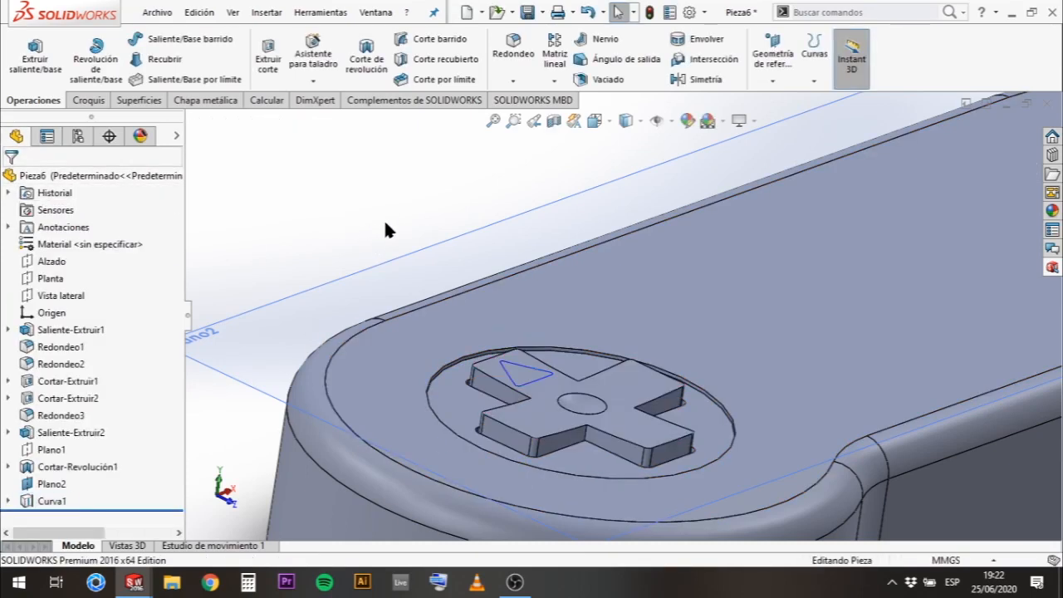
Examine how the projected triangle curve lies on the top face of the cross's arm.
middle_drag(386, 222, 442, 374)
scroll(444, 379, down, 3)
scroll(524, 387, down, 3)
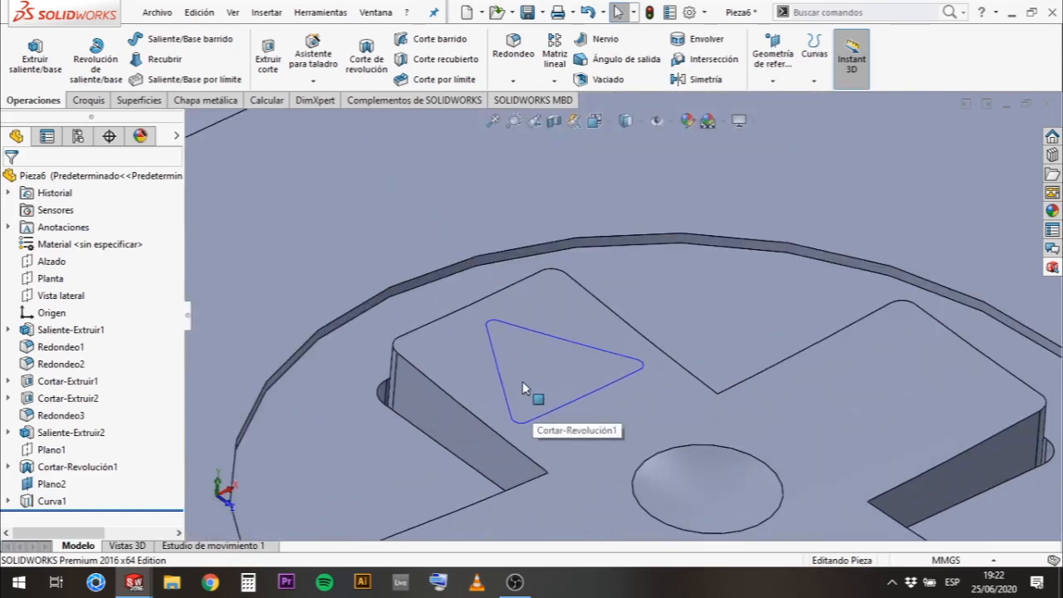
scroll(522, 384, up, 5)
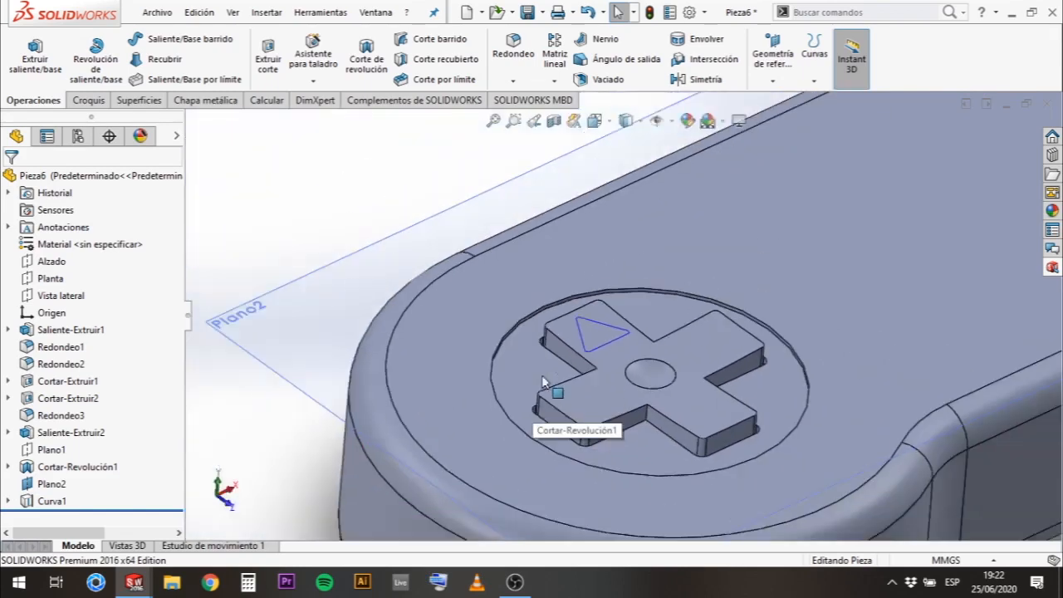
scroll(811, 367, down, 5)
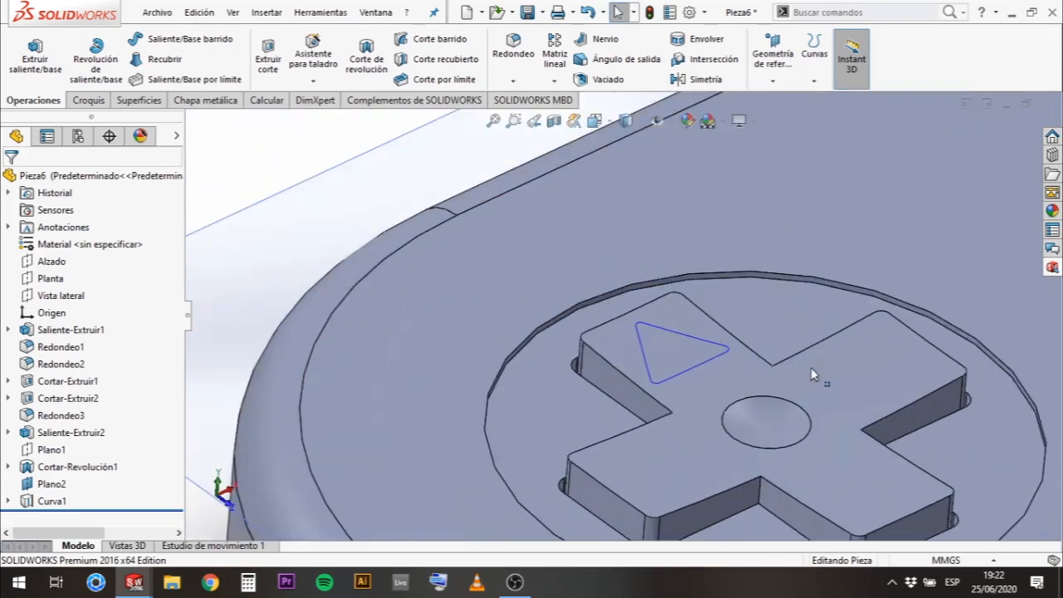
click(704, 446)
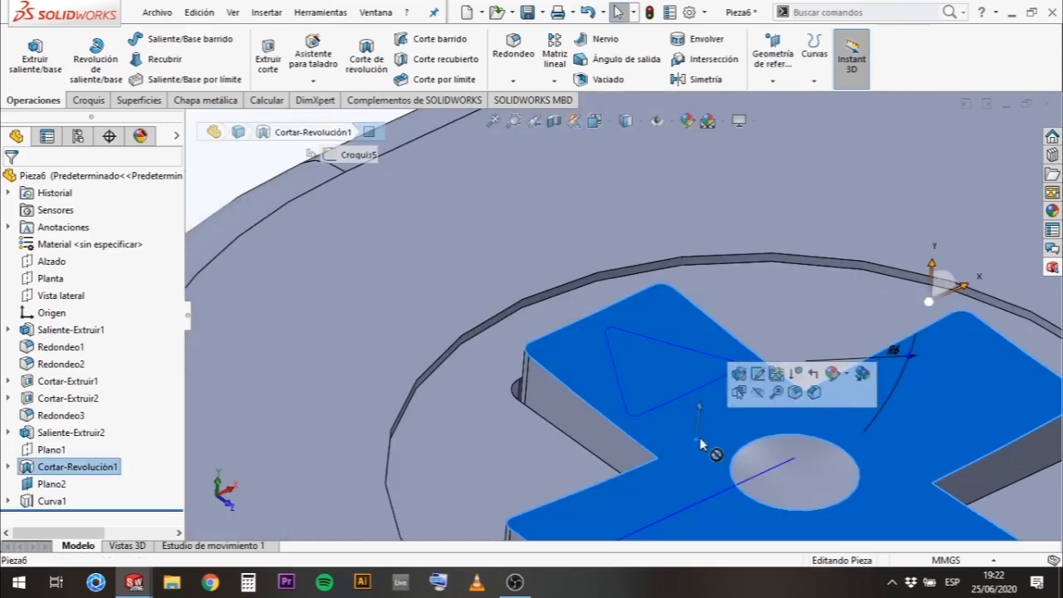
middle_drag(703, 444, 322, 214)
click(324, 204)
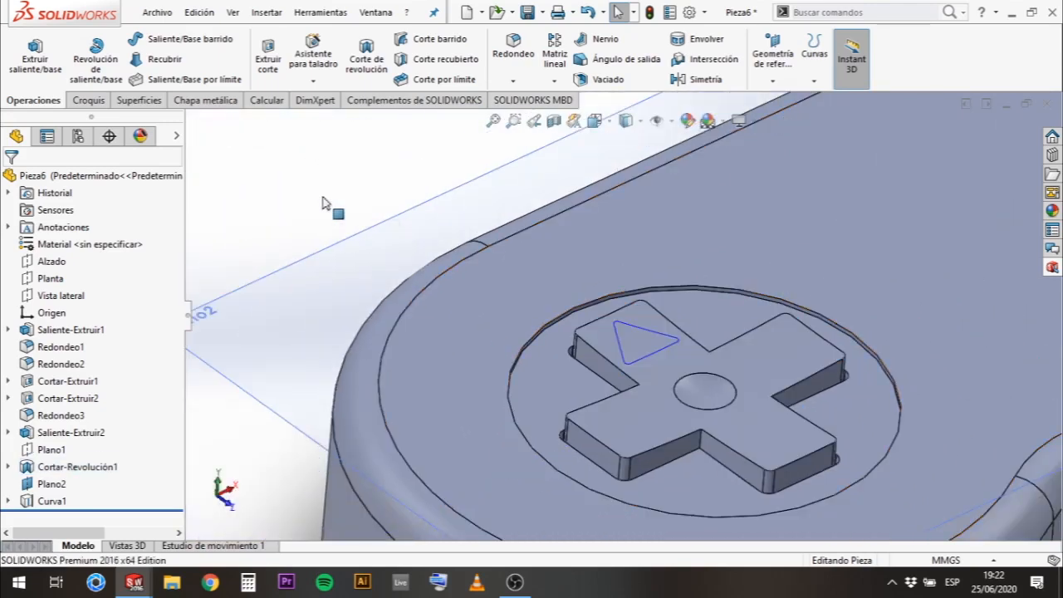
scroll(323, 198, up, 2)
scroll(322, 191, down, 2)
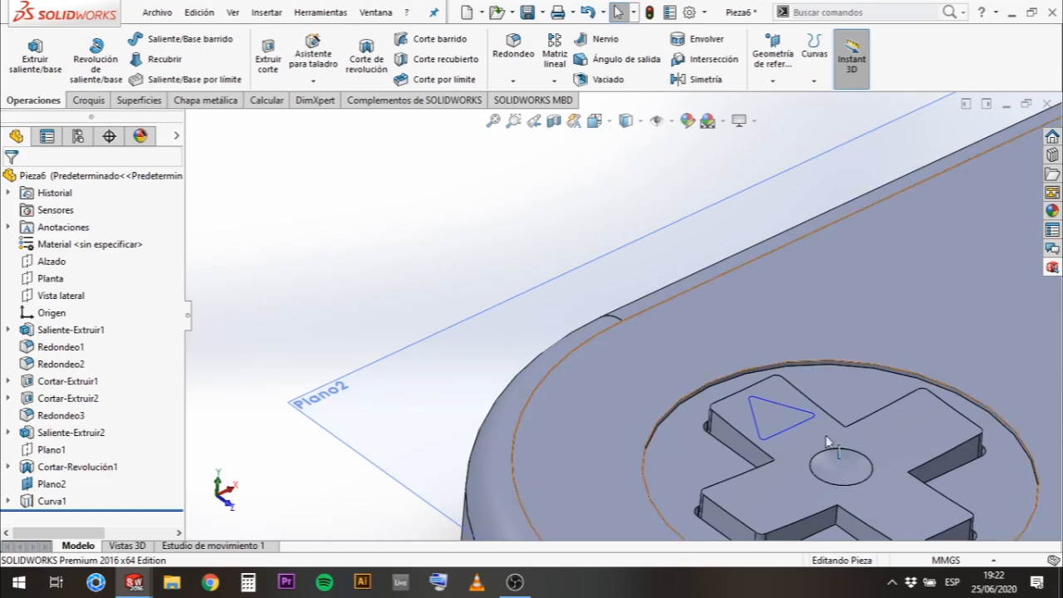
Start a 3D sketch and convert the projected triangle curve into its sketch entities.
click(78, 106)
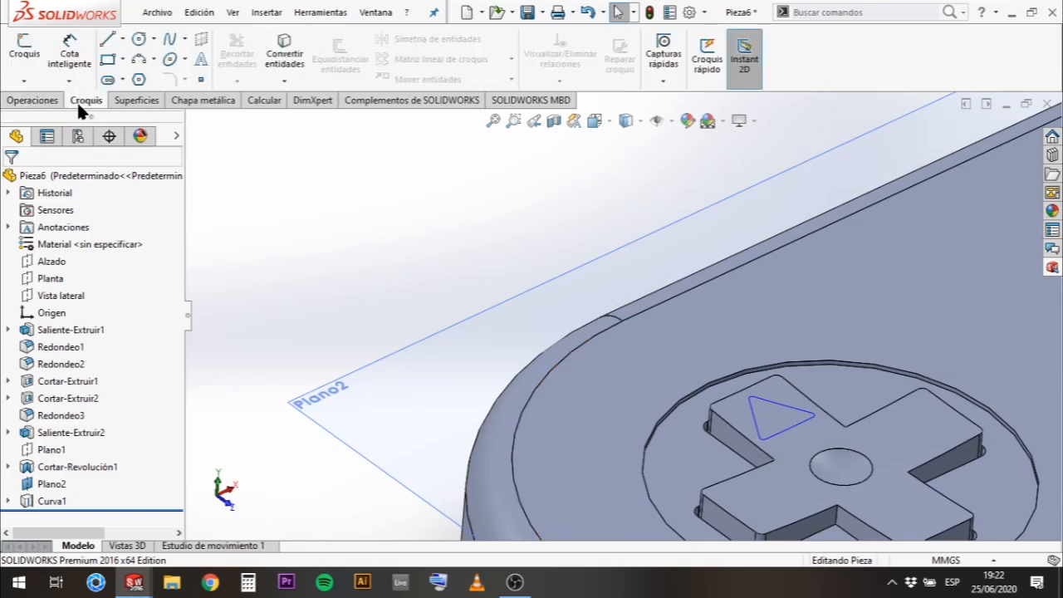
scroll(766, 365, up, 3)
scroll(767, 364, down, 4)
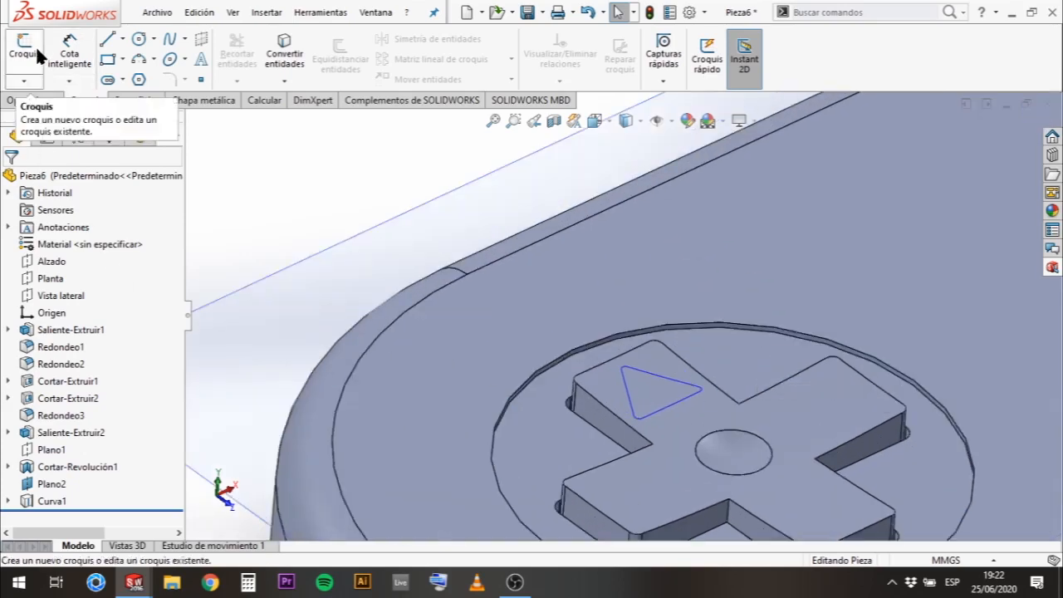
click(23, 83)
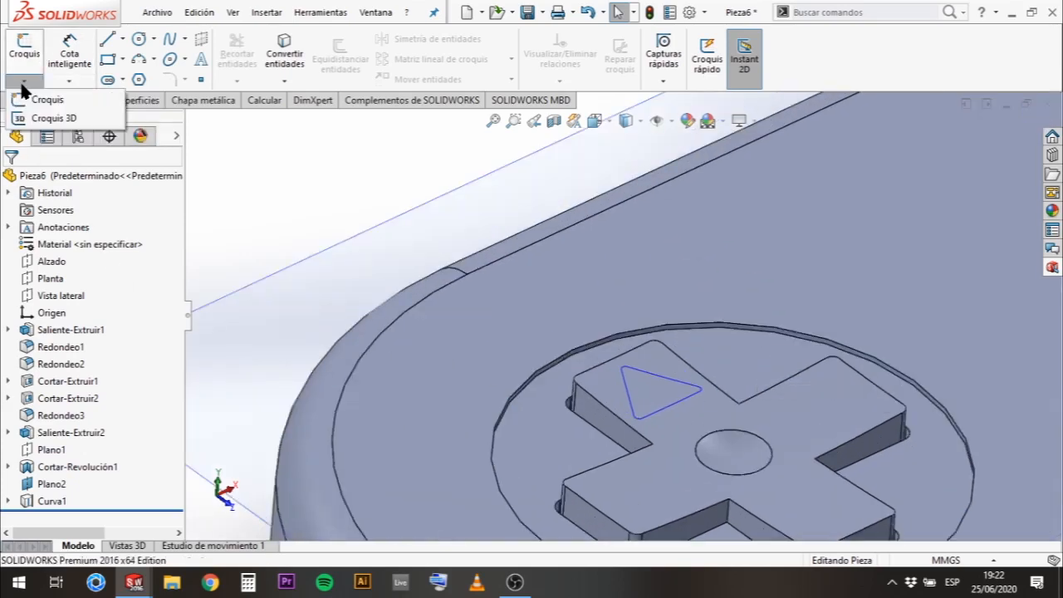
click(33, 117)
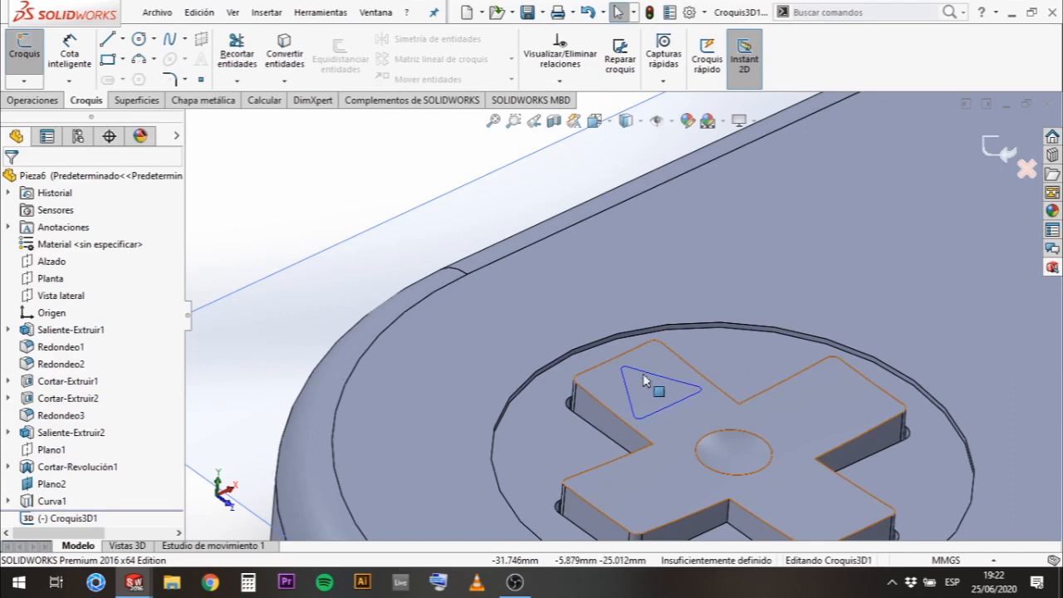
click(647, 378)
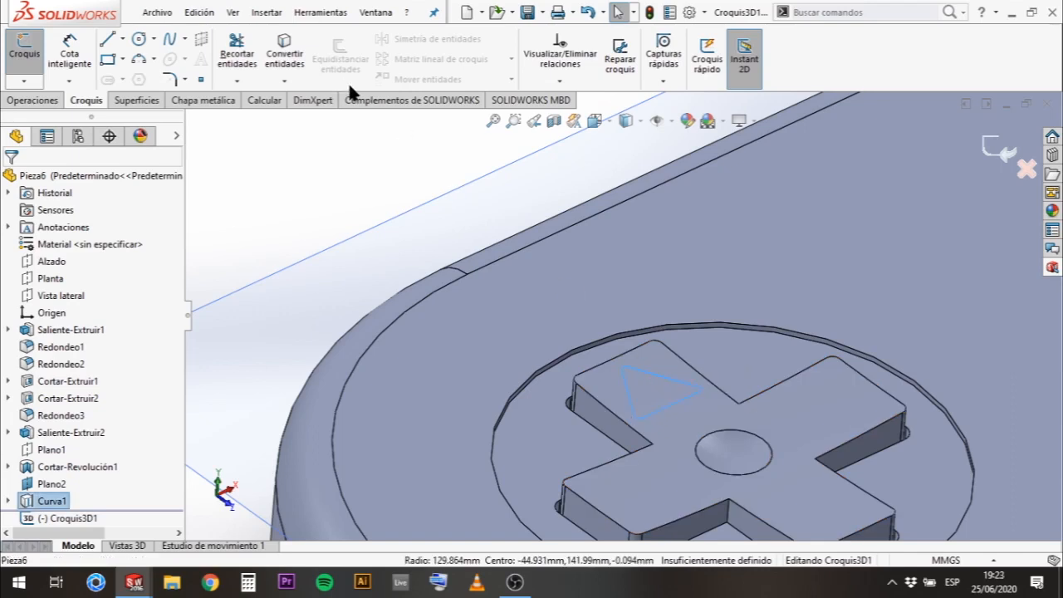
click(285, 58)
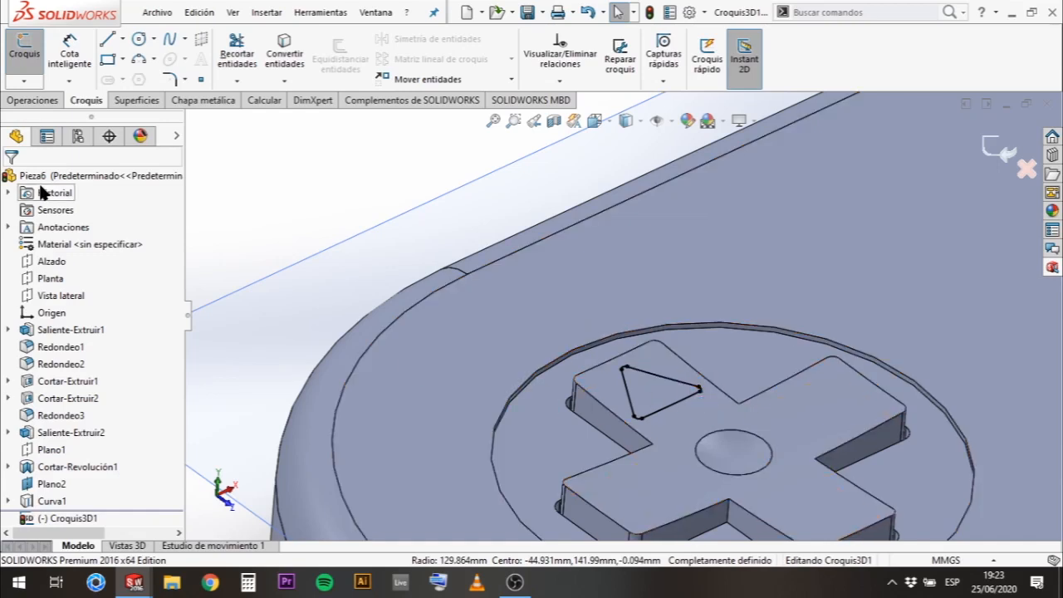
Start an extruded cut from the 3D triangle sketch, using the controller body's flat underside as the direction reference.
click(39, 98)
click(265, 55)
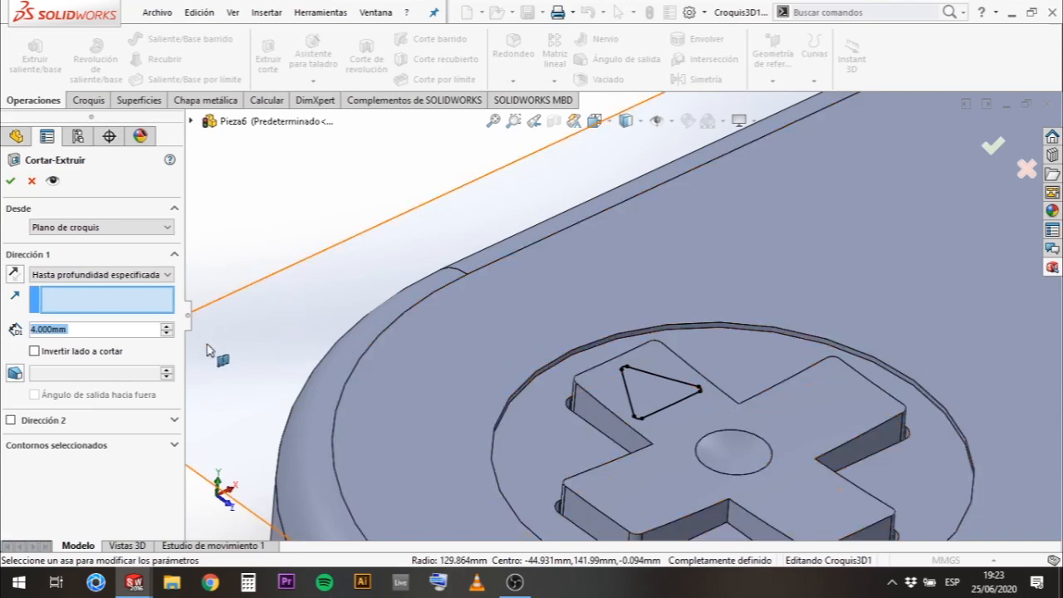
scroll(771, 457, up, 2)
middle_drag(771, 456, 869, 387)
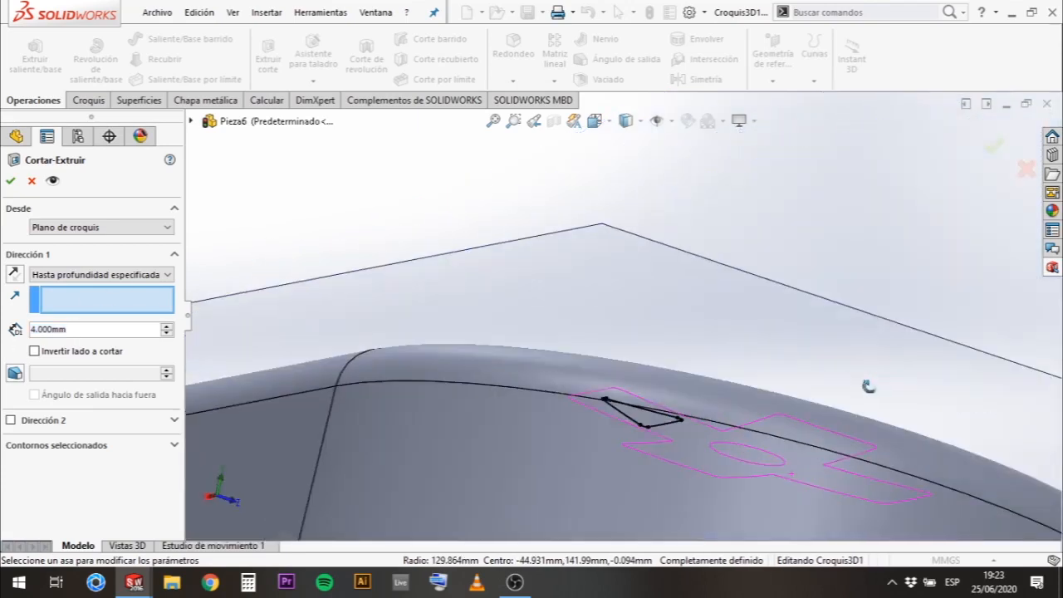
scroll(804, 435, up, 6)
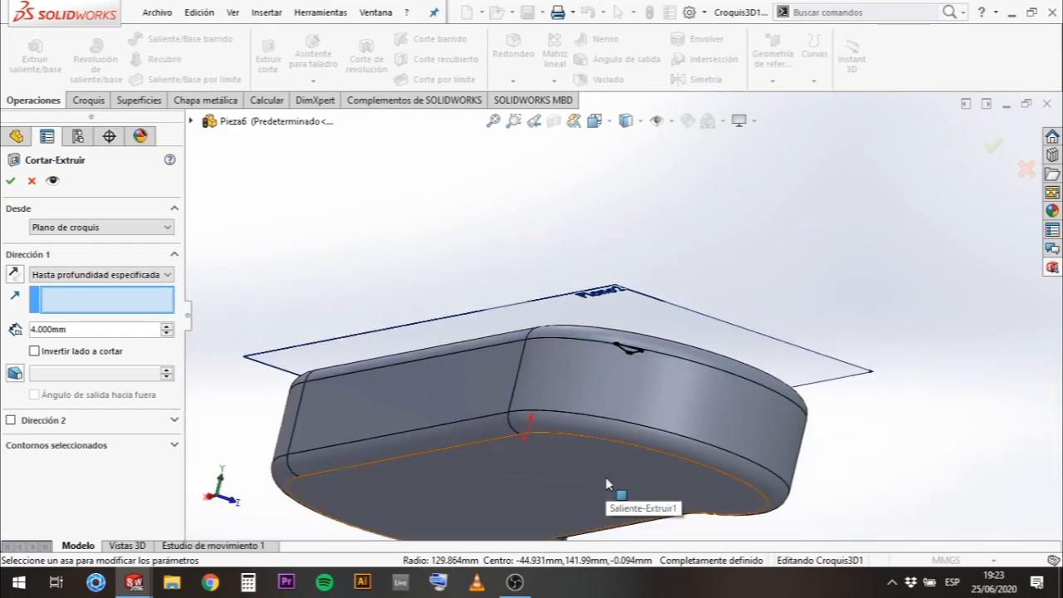
click(606, 477)
mouse_move(757, 231)
middle_down()
mouse_move(722, 271)
mouse_move(738, 244)
mouse_move(569, 254)
mouse_move(582, 256)
mouse_move(373, 294)
middle_up()
scroll(308, 377, down, 5)
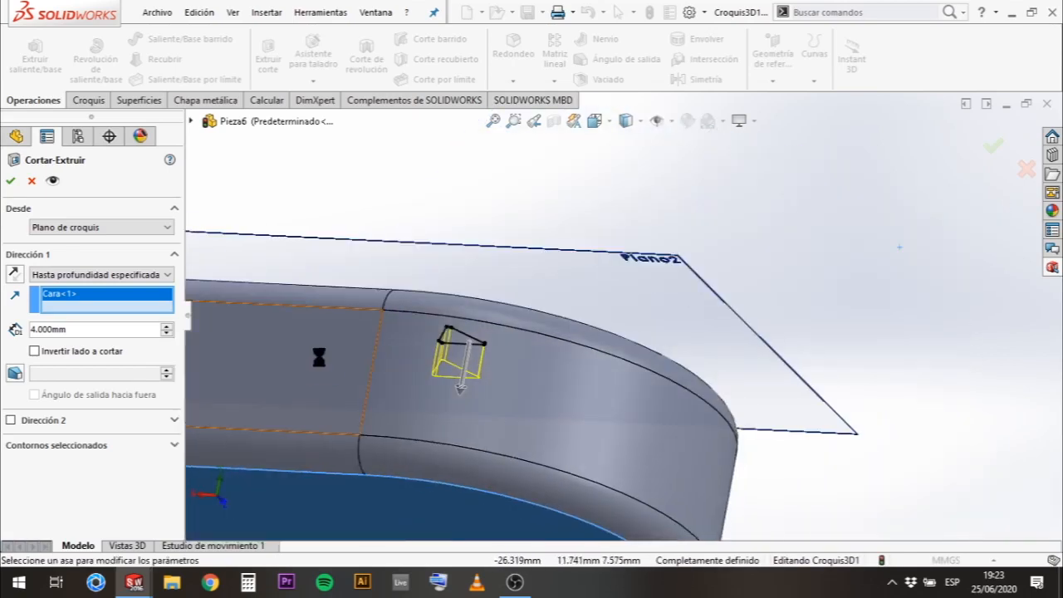
Try the controller body's flat side face as the direction reference for the triangle cut.
click(319, 358)
scroll(602, 221, up, 3)
middle_drag(602, 220, 565, 316)
scroll(573, 374, down, 3)
middle_drag(573, 374, 586, 515)
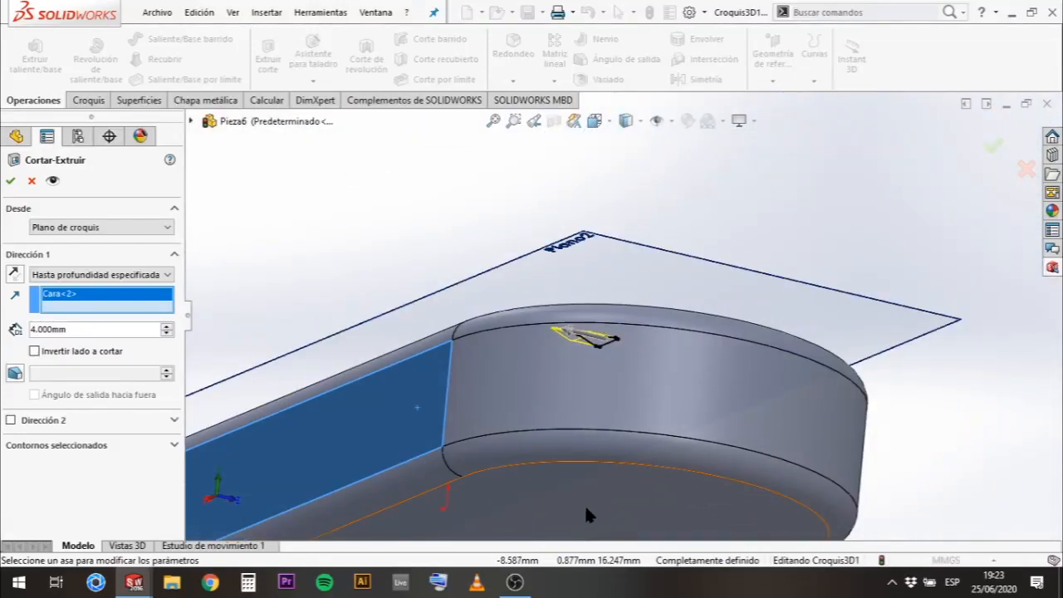
Use the controller body's flat underside as the triangle cut's direction reference and set its depth to 0.2 mm.
click(614, 467)
middle_drag(755, 225, 349, 316)
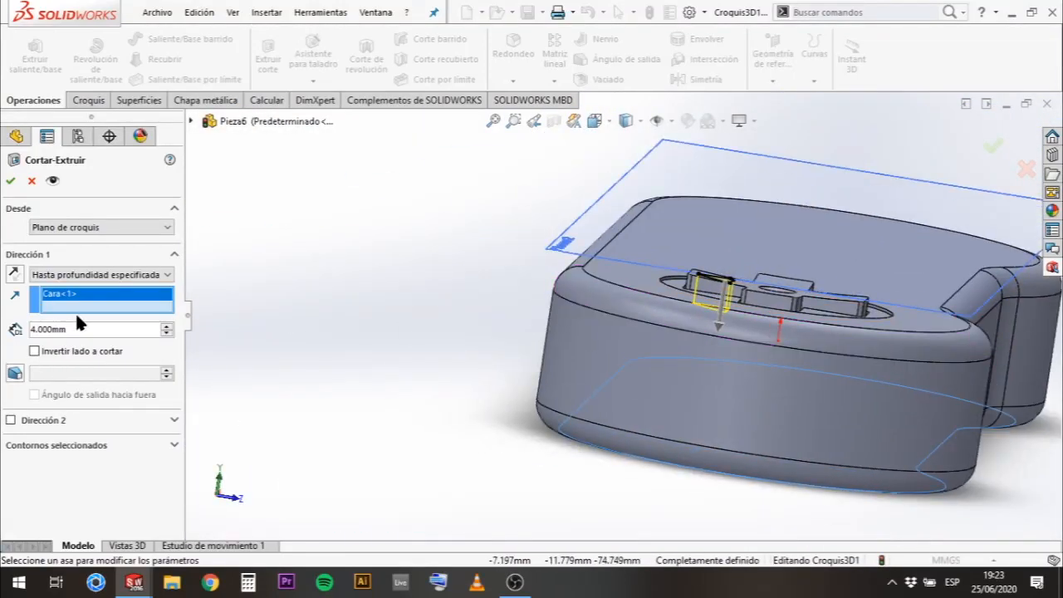
drag(79, 329, 3, 343)
text(0.2)
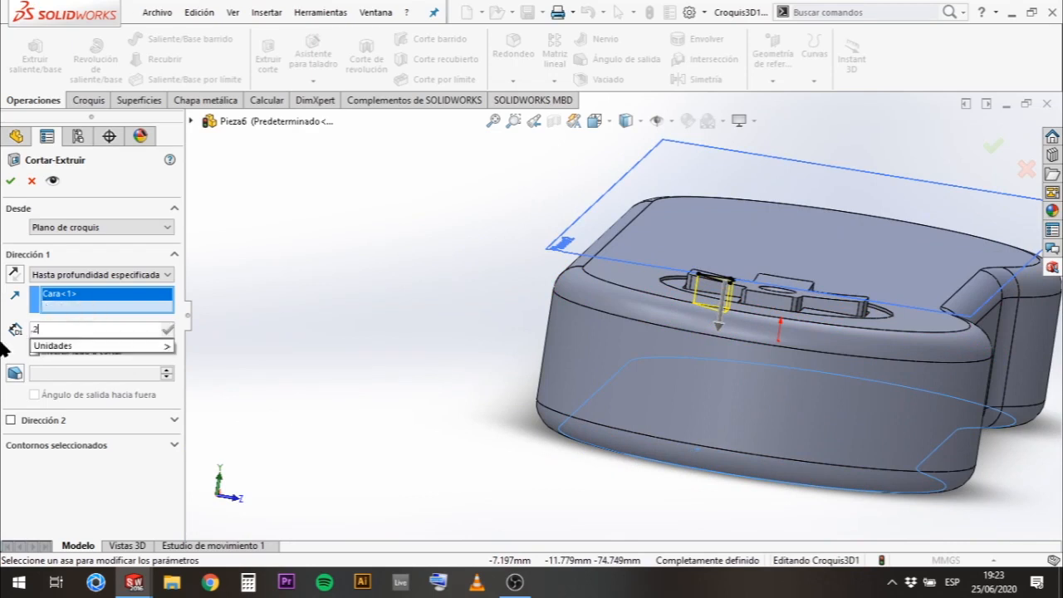
key(Return)
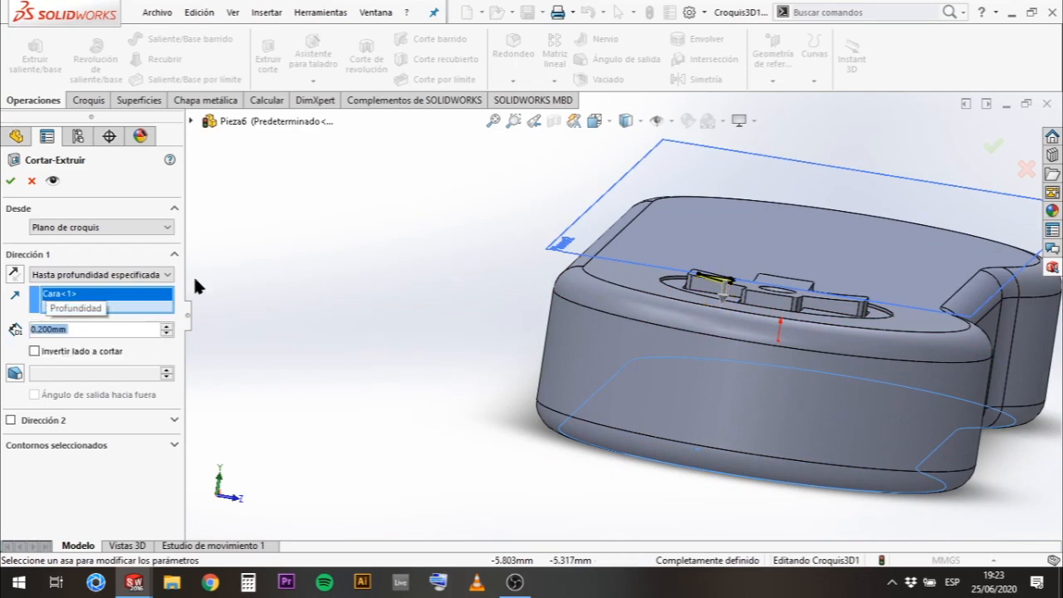
click(11, 179)
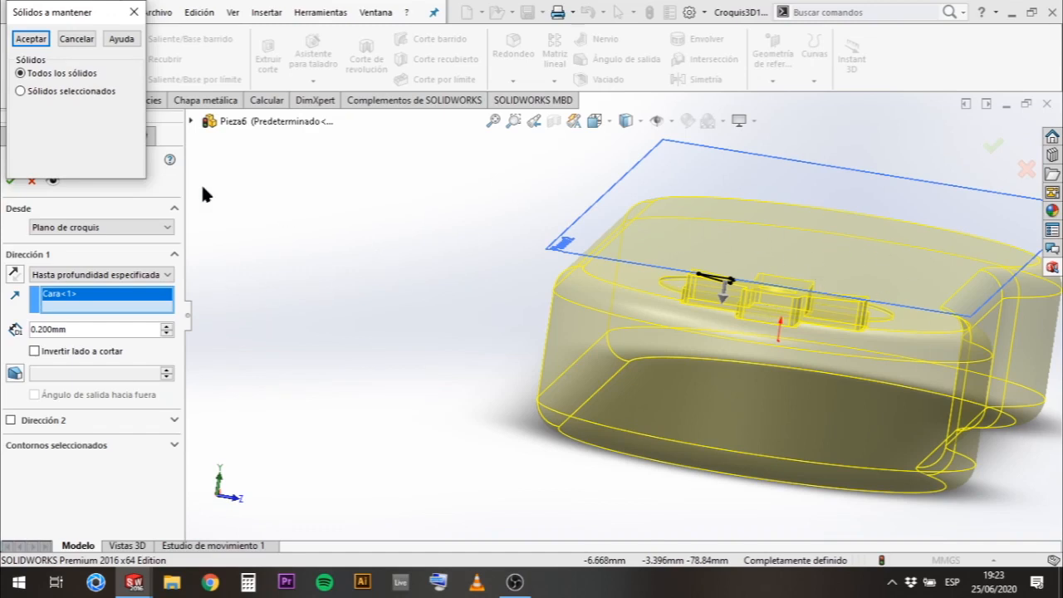
Try to keep all resulting bodies of the triangle cut, and complete it keeping only Sólido 1.
drag(81, 18, 282, 146)
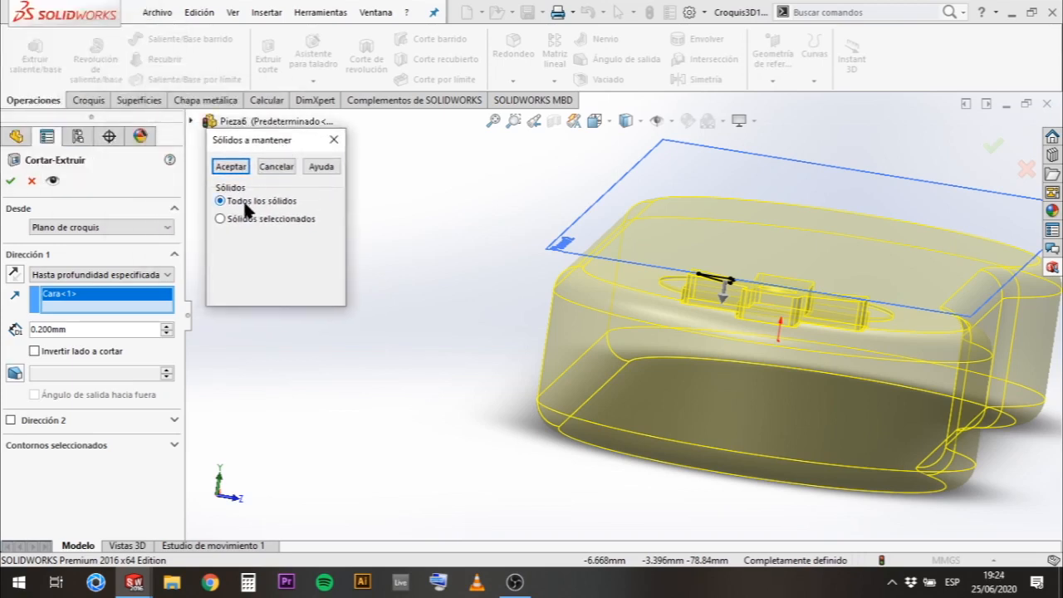
click(231, 166)
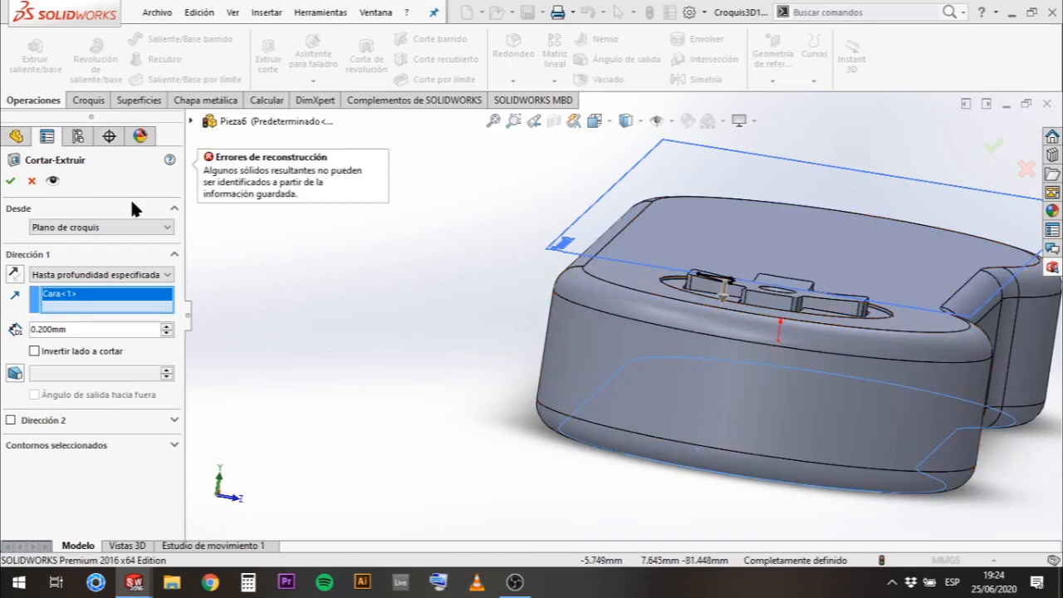
click(10, 180)
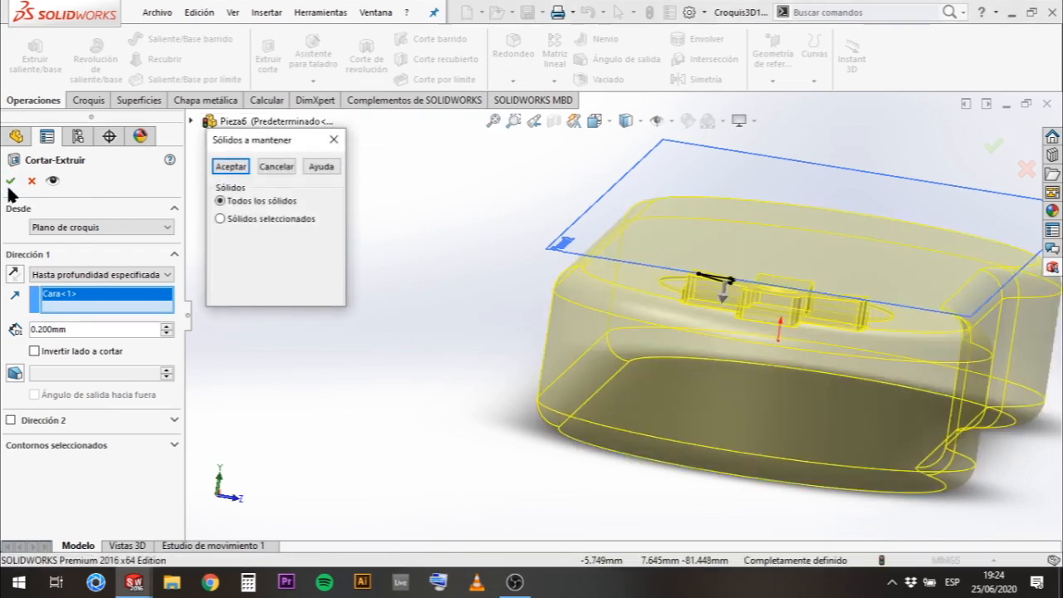
click(220, 219)
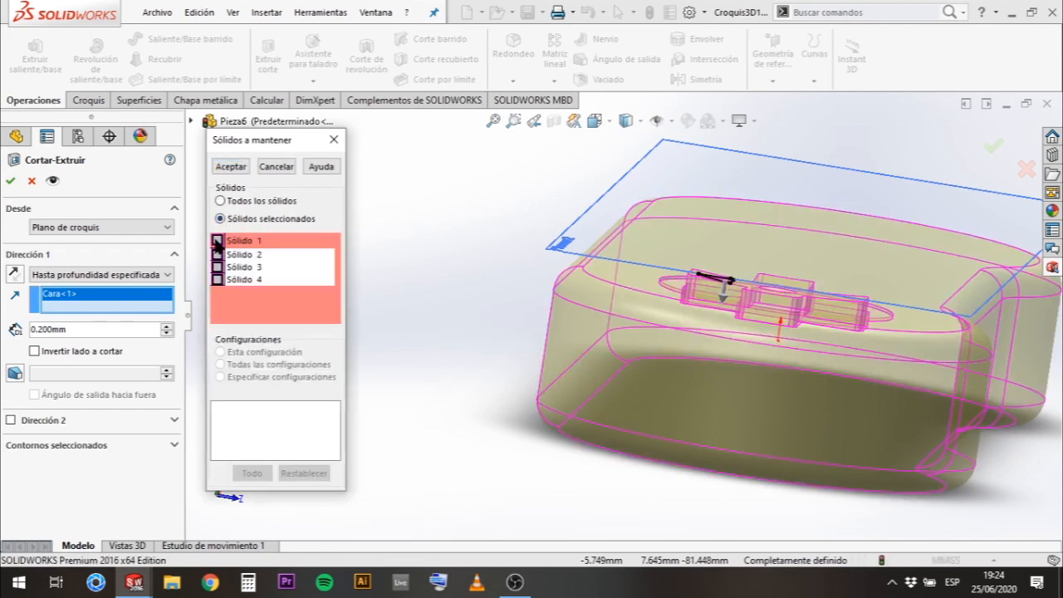
click(218, 241)
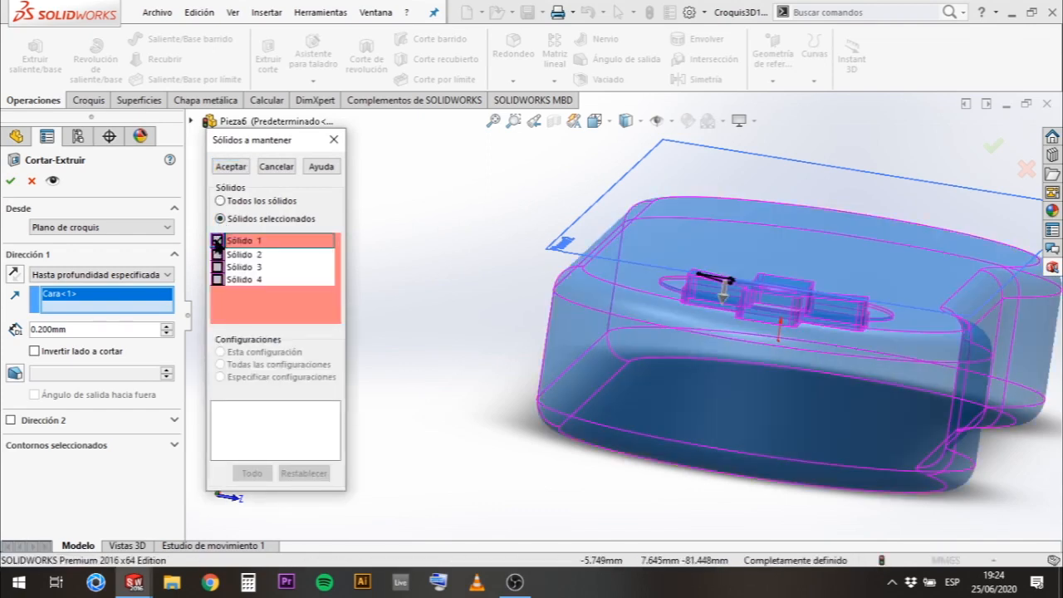
click(233, 167)
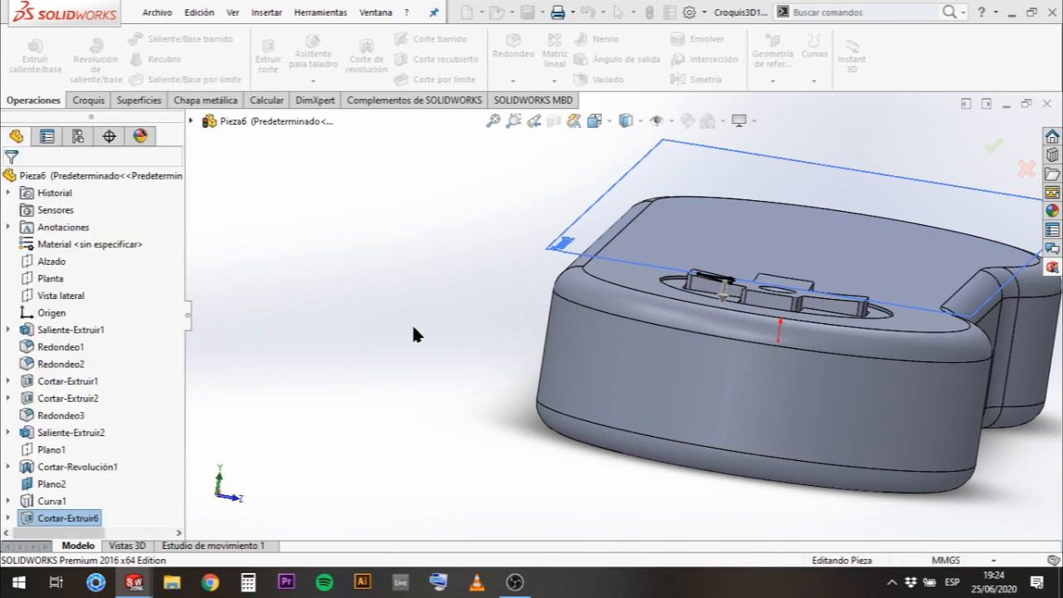
Examine the triangle cut into the arm of the cross-shaped button.
middle_drag(881, 257, 686, 296)
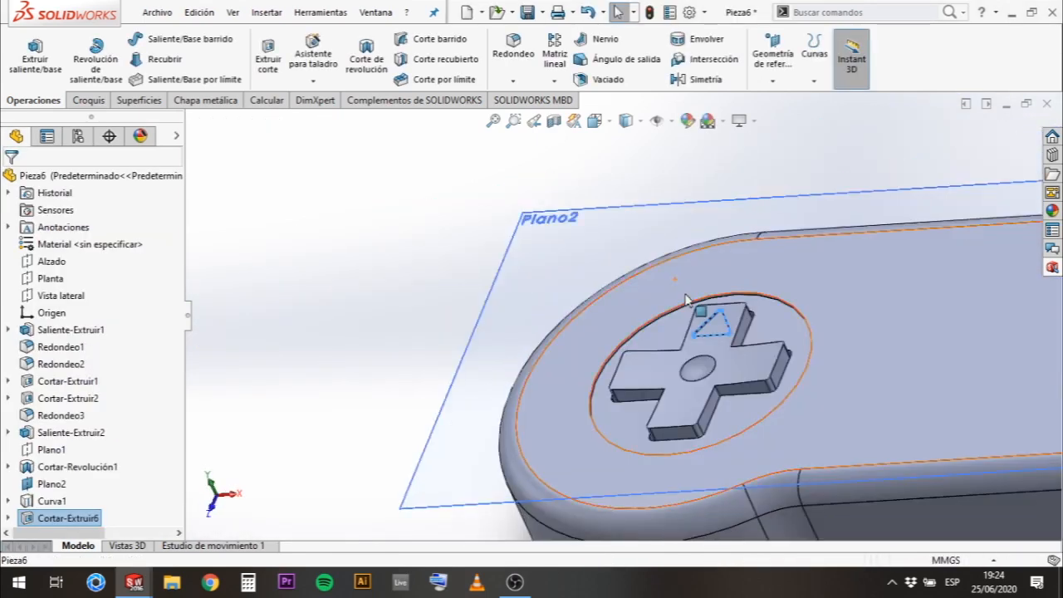
scroll(686, 299, down, 5)
scroll(736, 340, up, 3)
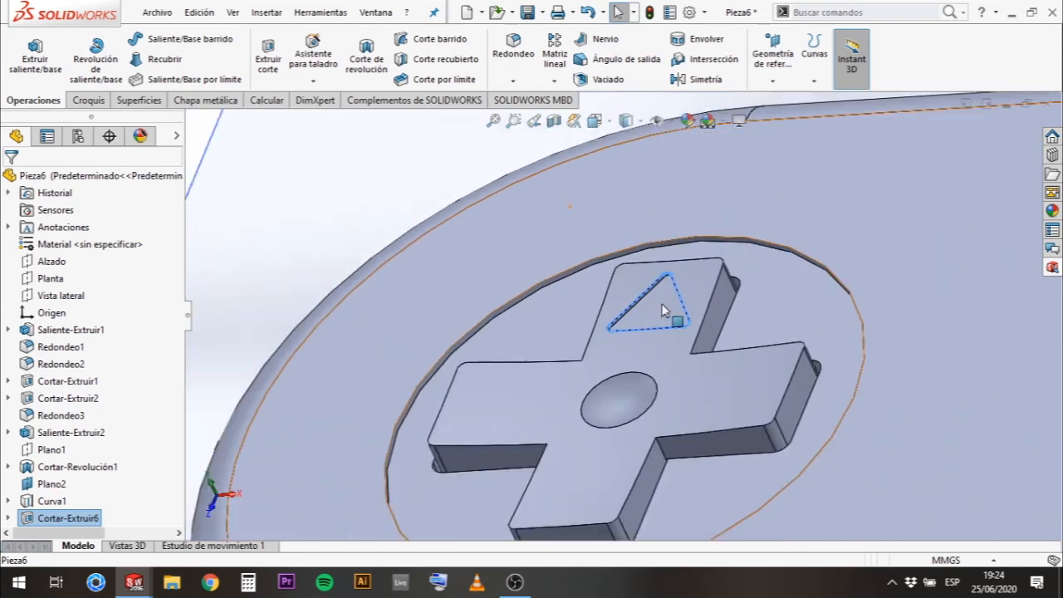
scroll(660, 310, down, 2)
scroll(607, 394, up, 4)
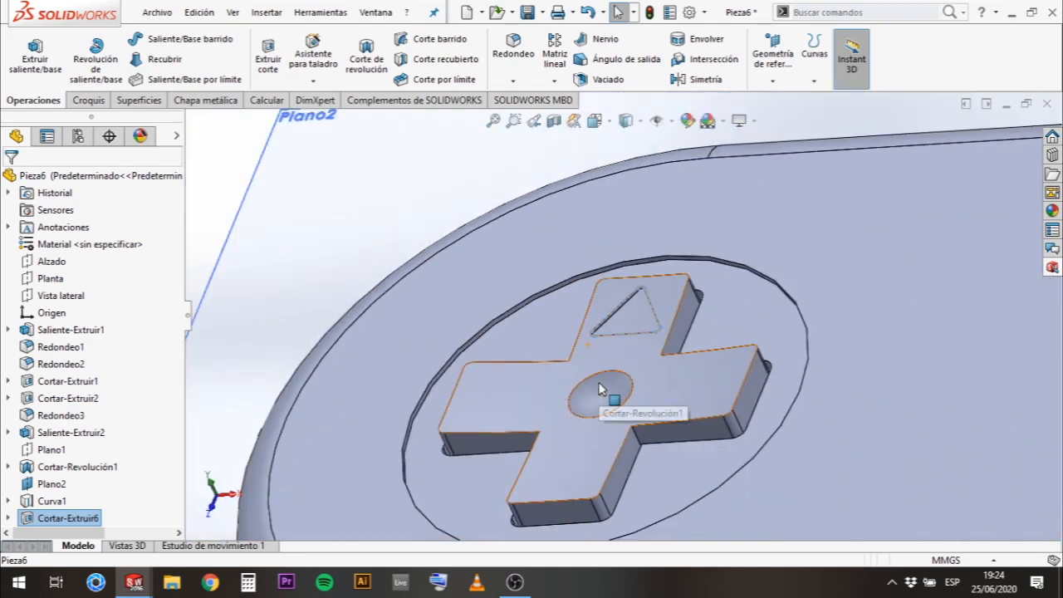
scroll(602, 389, up, 3)
click(487, 261)
scroll(714, 407, down, 4)
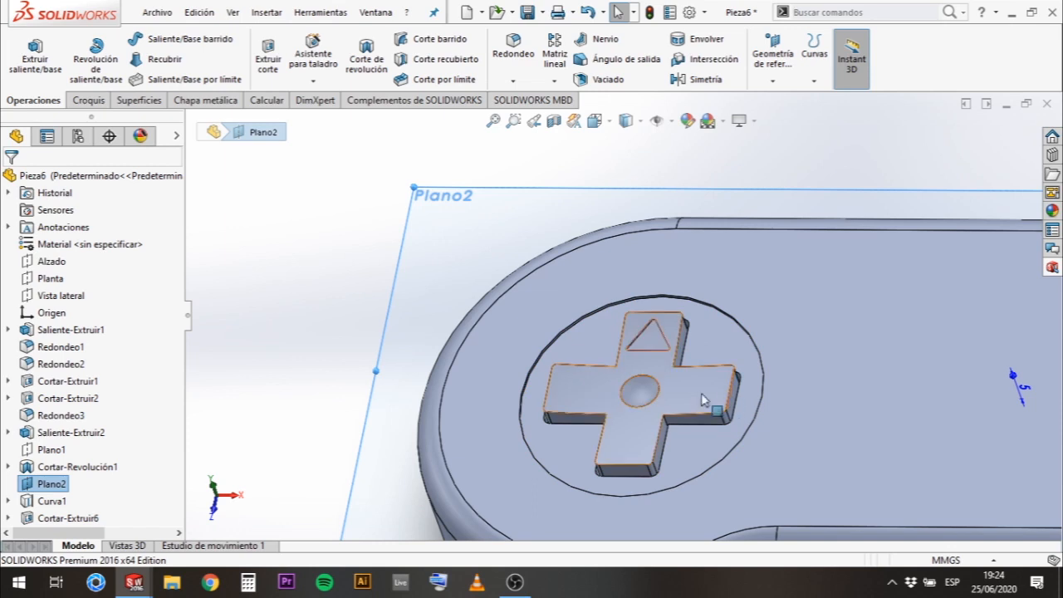
click(297, 304)
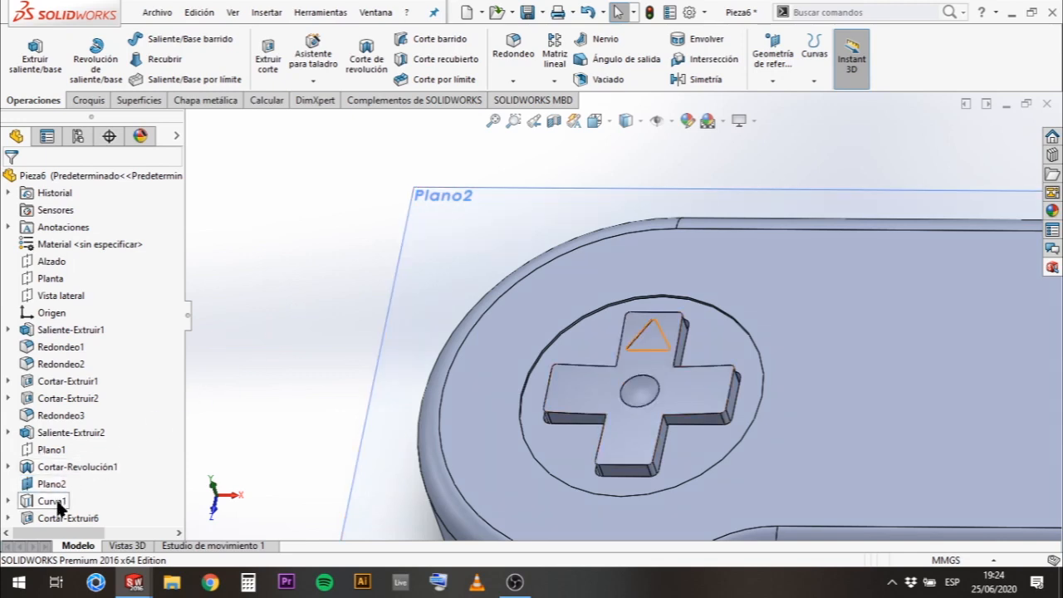
Sketch on Plano1 a vertical construction line about 17 mm long, rising from the centre of the cross-shaped button, and exit the sketch.
click(60, 451)
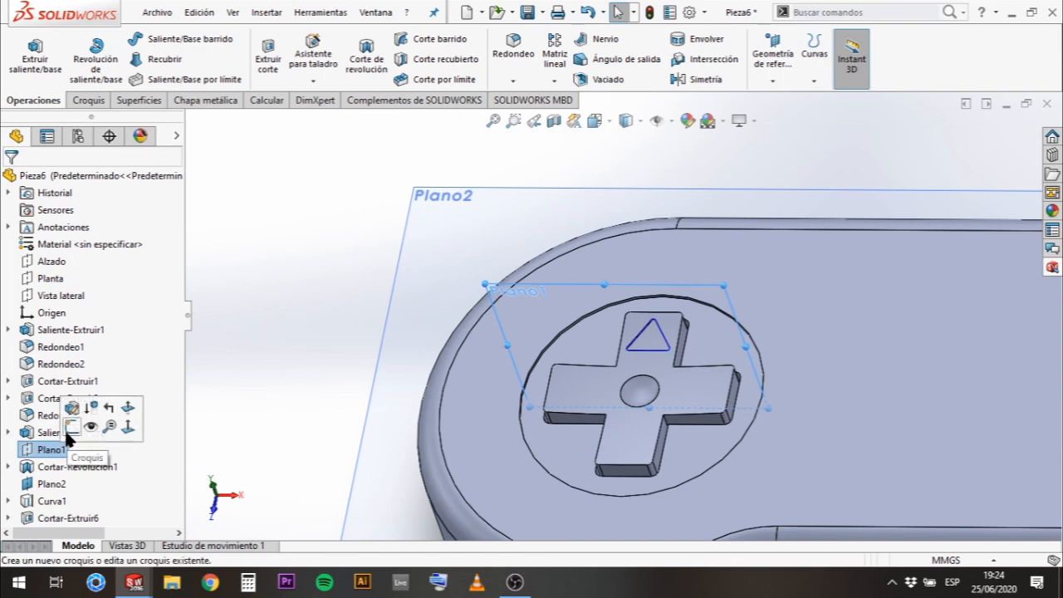
click(70, 429)
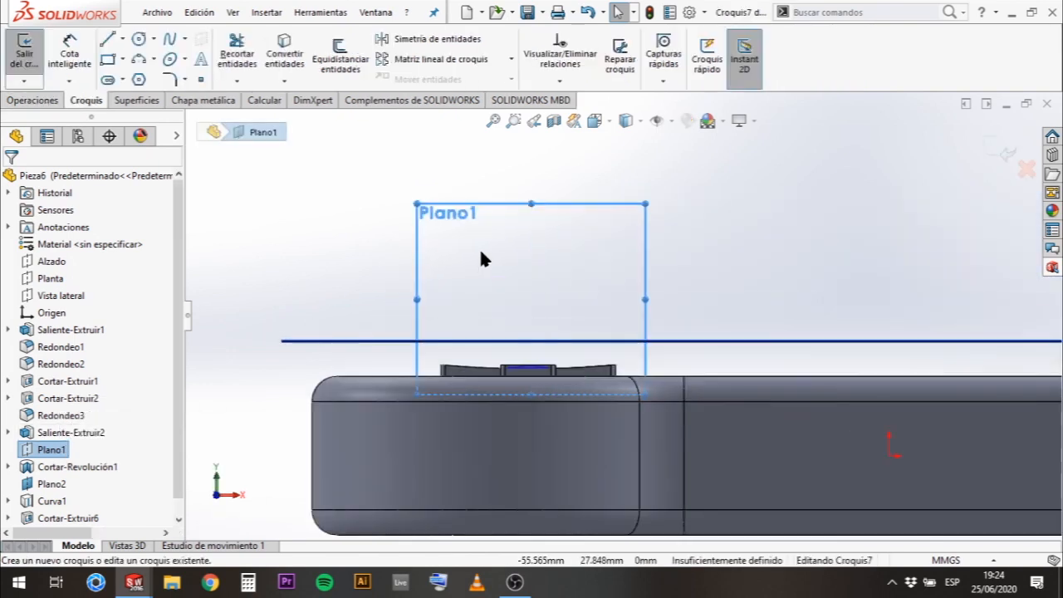
scroll(481, 259, down, 2)
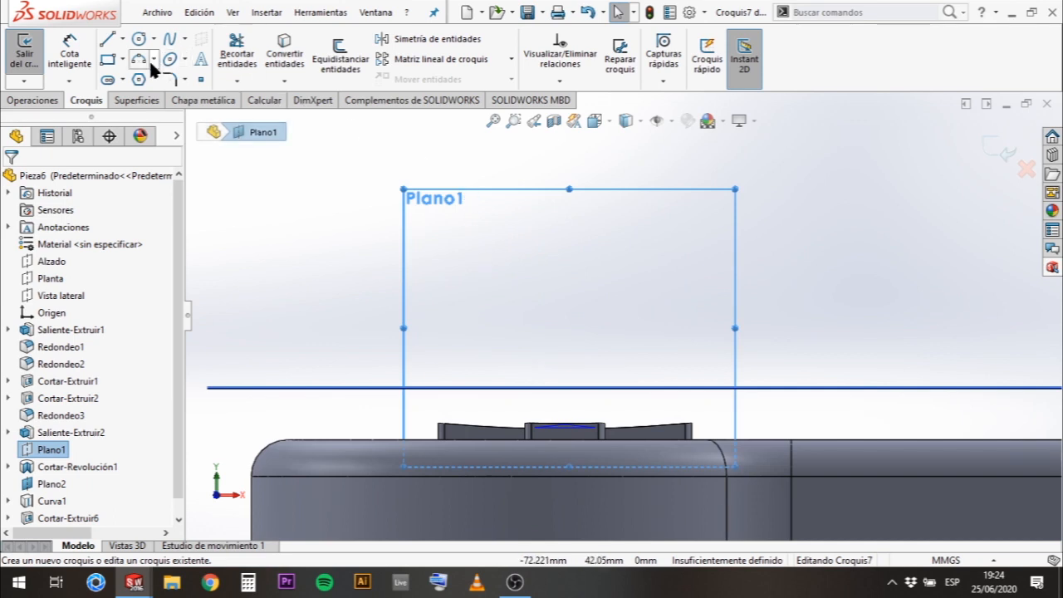
click(122, 39)
click(160, 77)
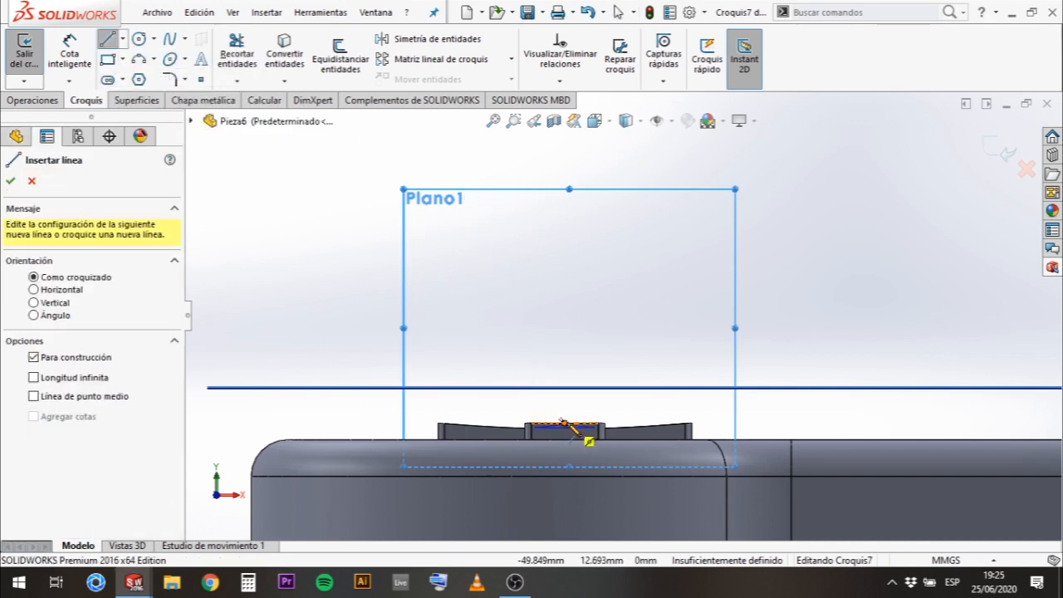
click(565, 425)
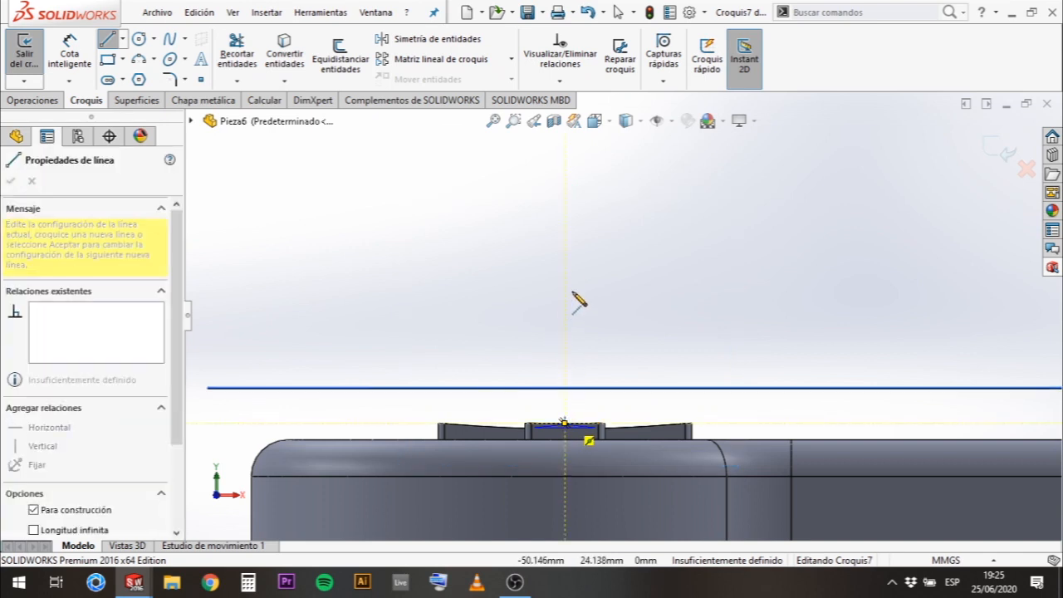
click(565, 246)
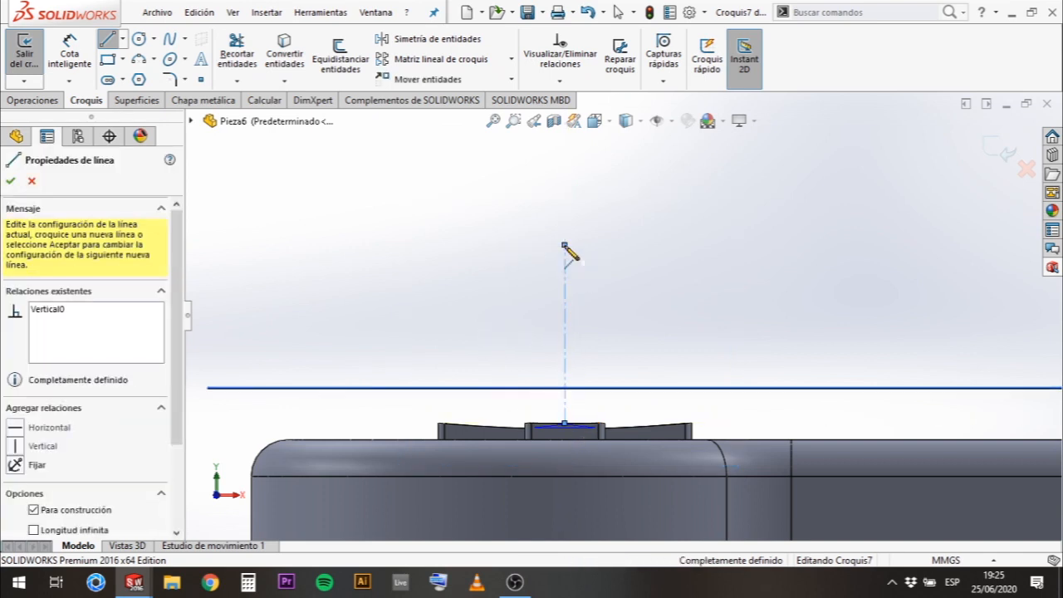
key(Escape)
scroll(572, 267, up, 2)
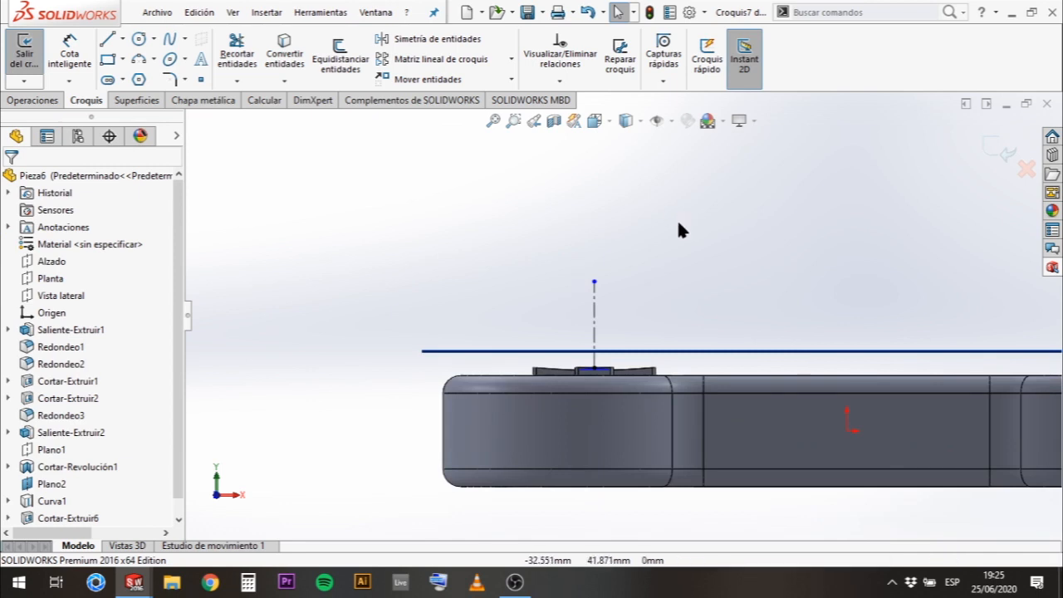
scroll(651, 264, down, 2)
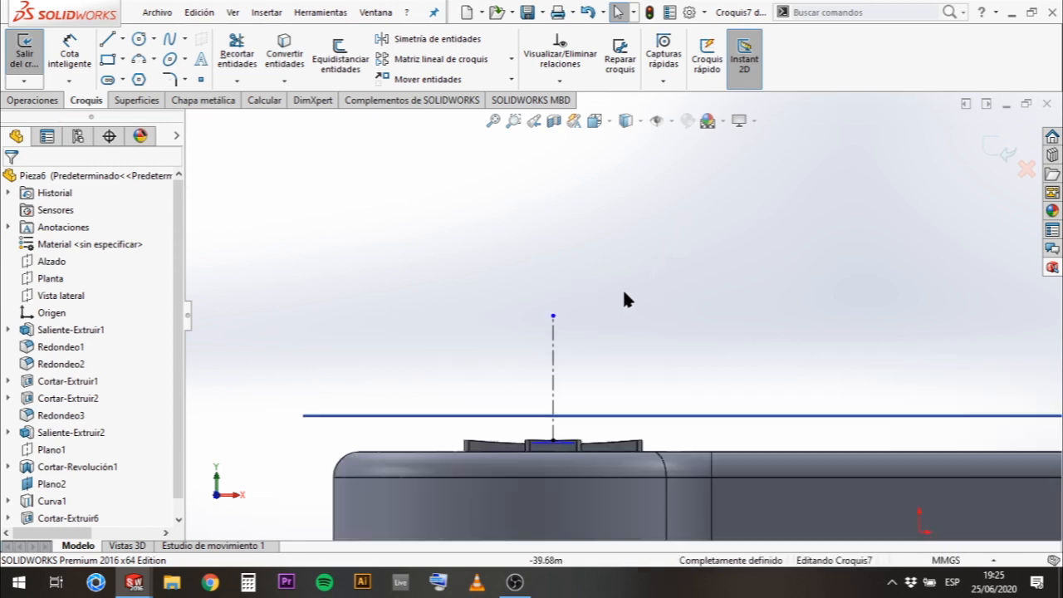
middle_drag(628, 321, 655, 370)
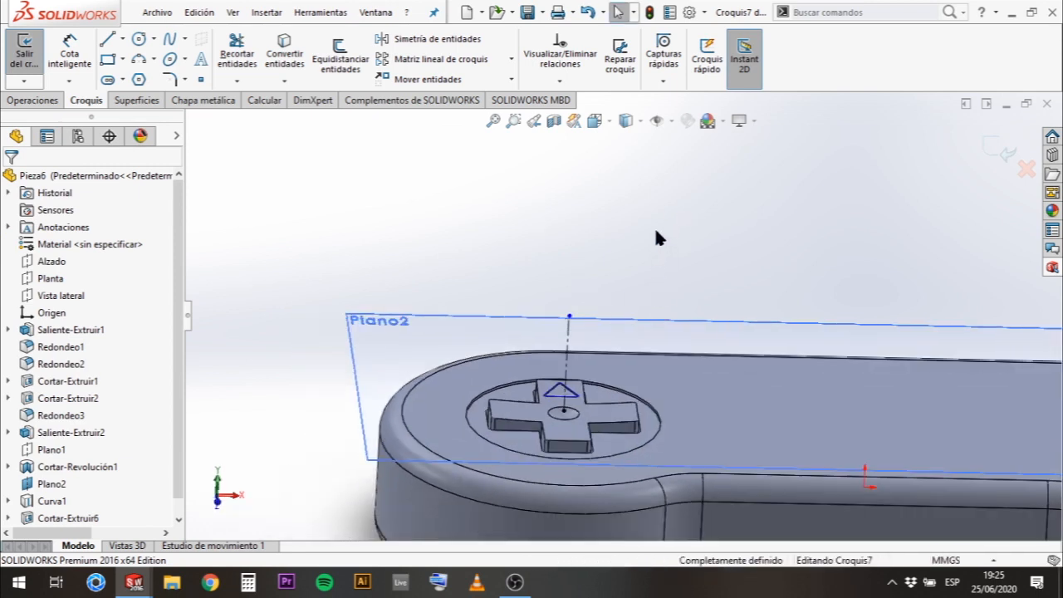
click(1002, 158)
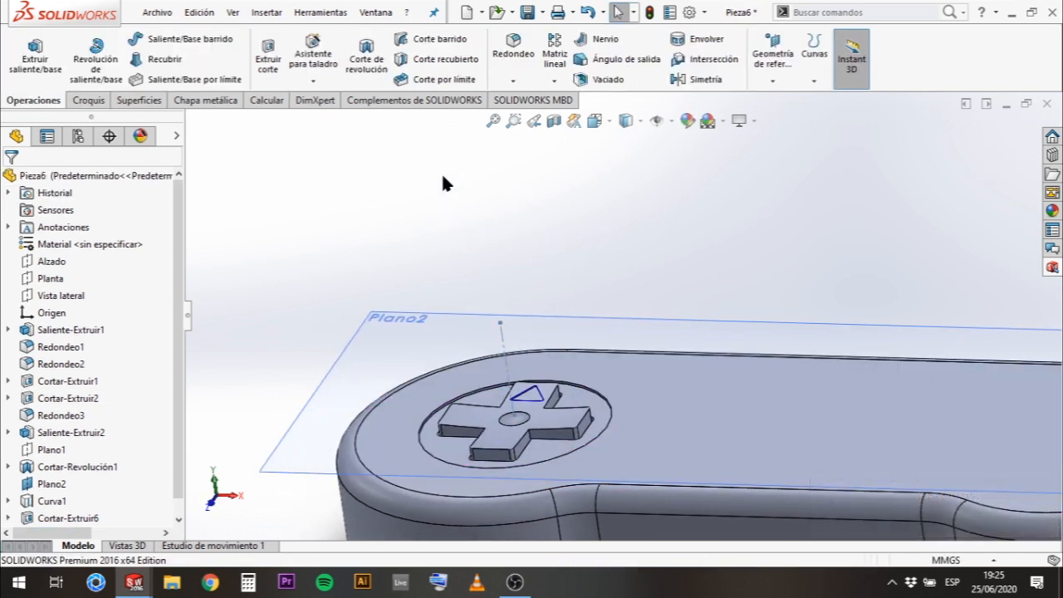
Set up a circular pattern of the triangle cut around the vertical construction line, with 4 instances over 360°.
click(558, 80)
click(583, 114)
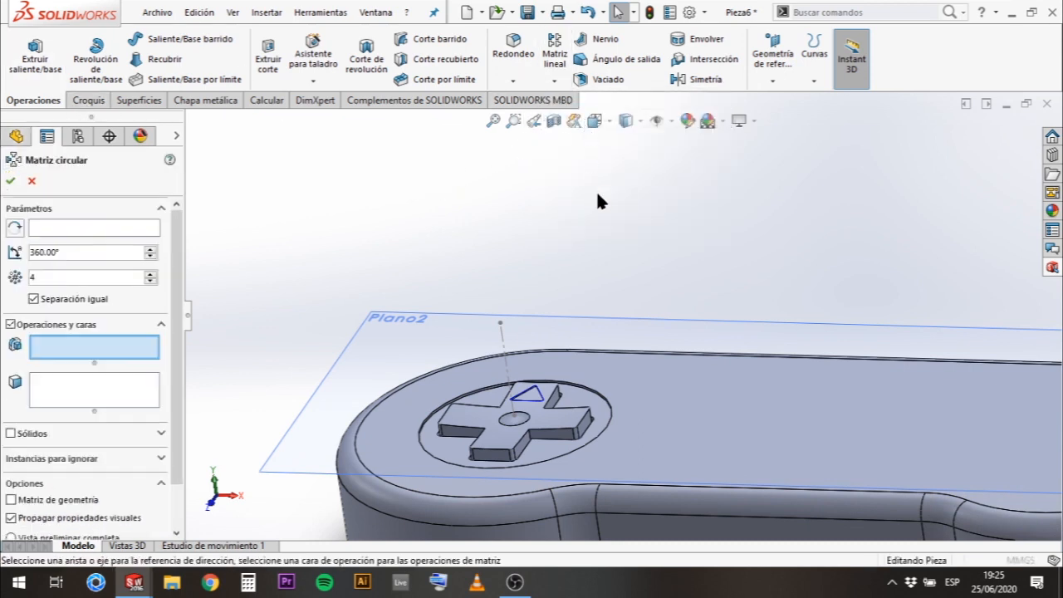
click(534, 399)
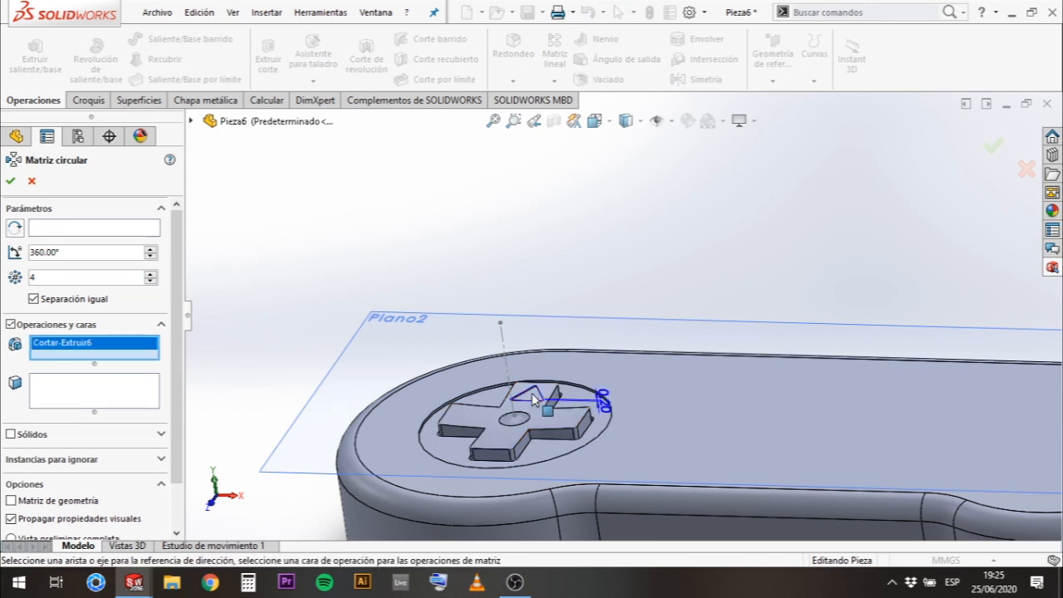
scroll(533, 405, down, 3)
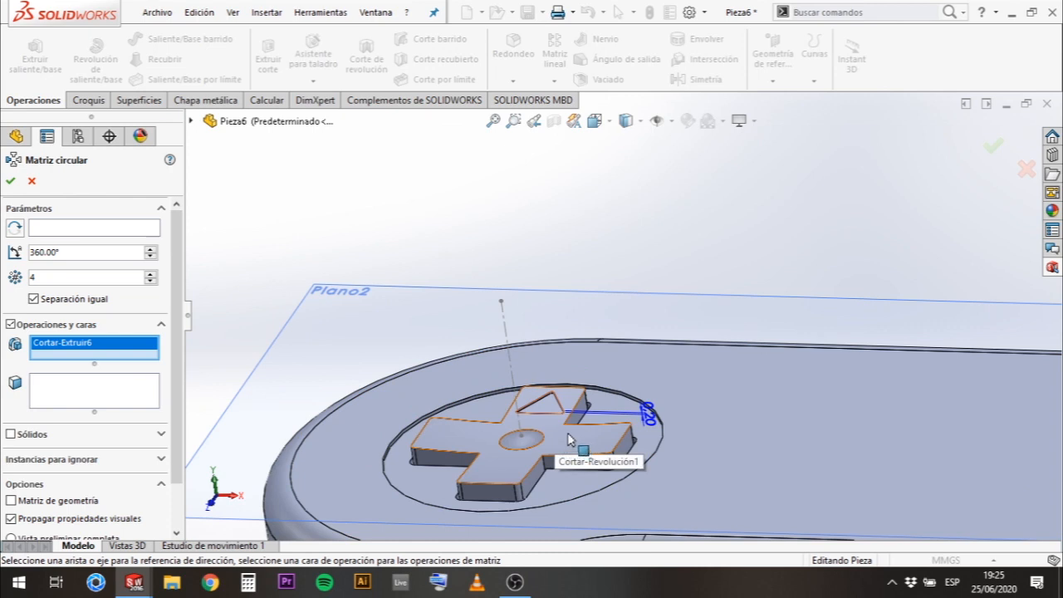
middle_drag(603, 244, 446, 263)
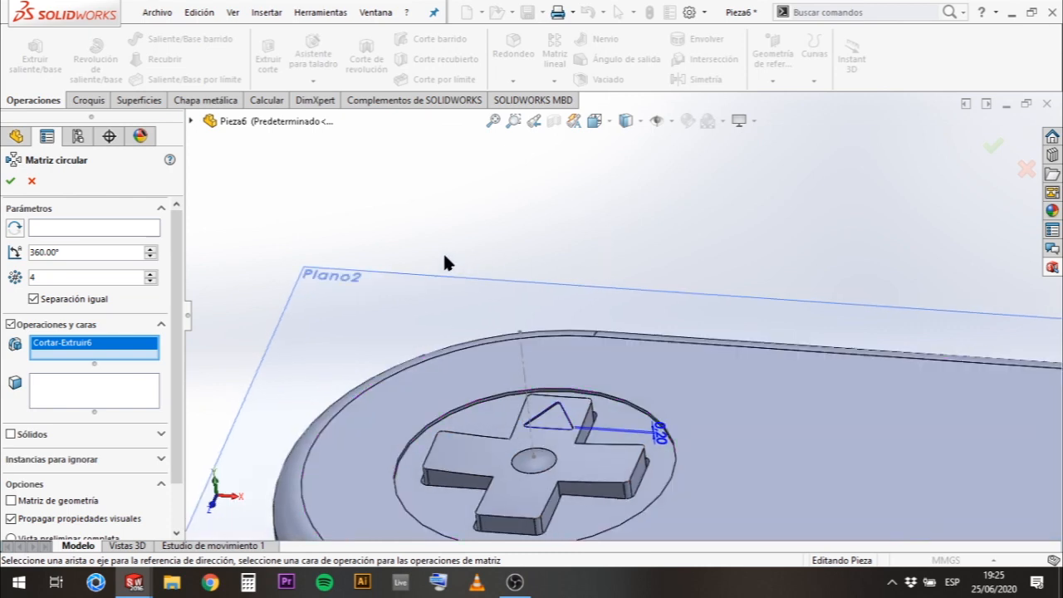
click(80, 226)
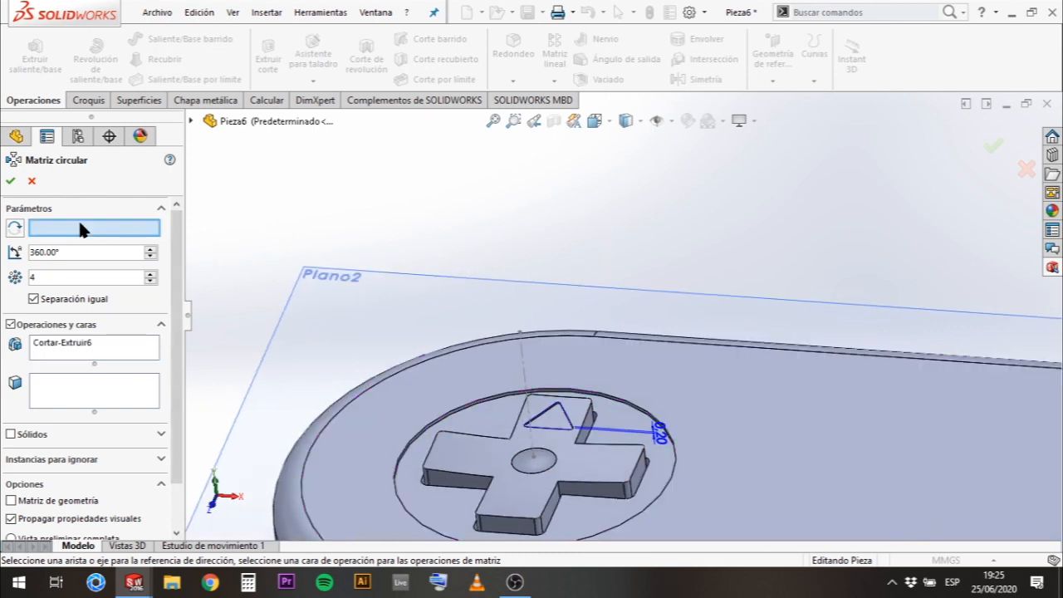
click(526, 365)
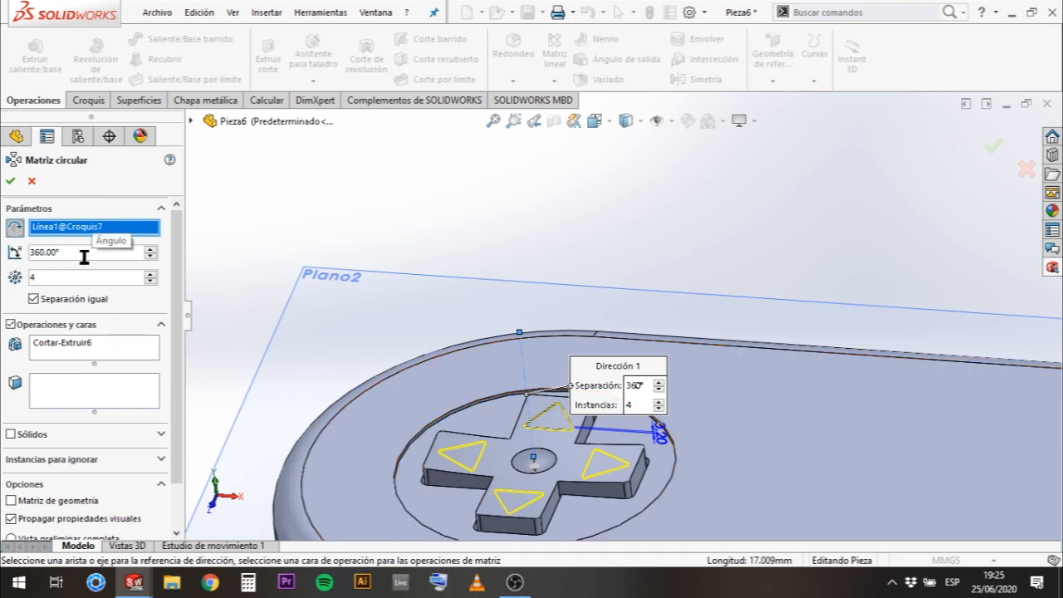
Complete the triangle's circular pattern with equal spacing, keeping only Sólido 1 of the resulting bodies.
click(71, 303)
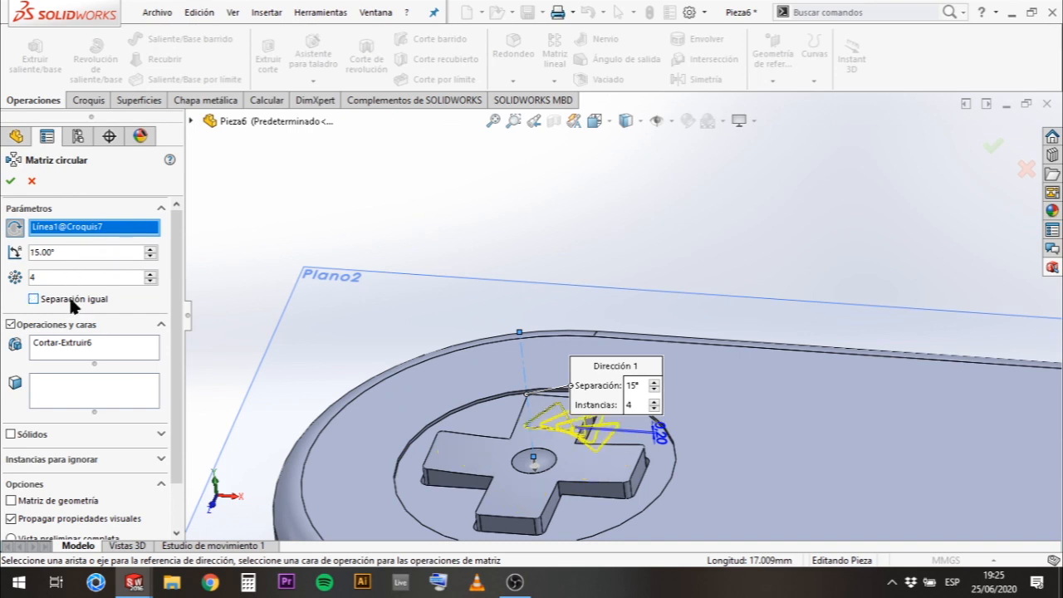
click(72, 303)
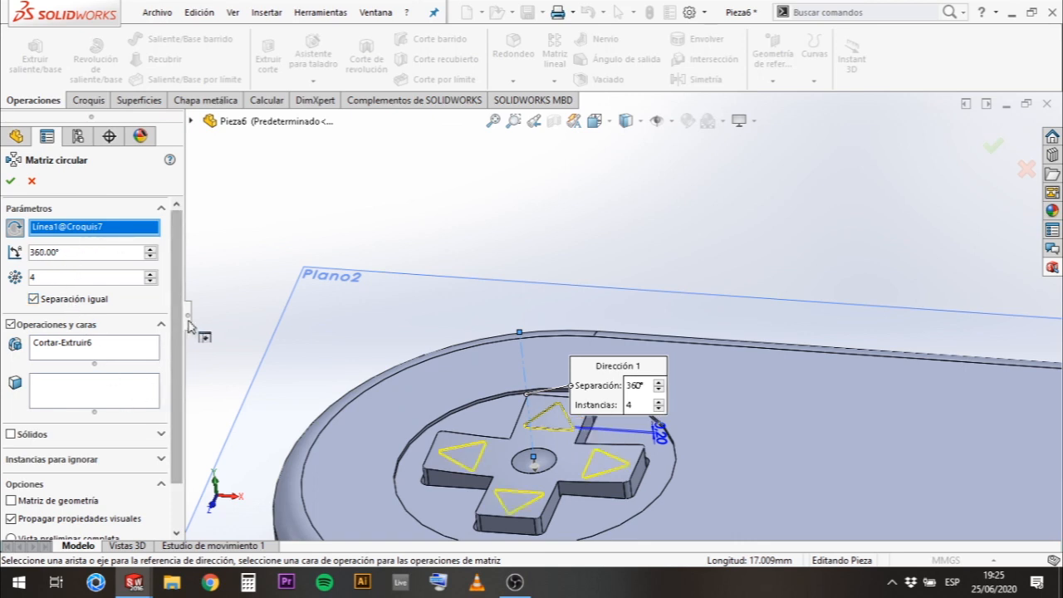
drag(181, 330, 184, 369)
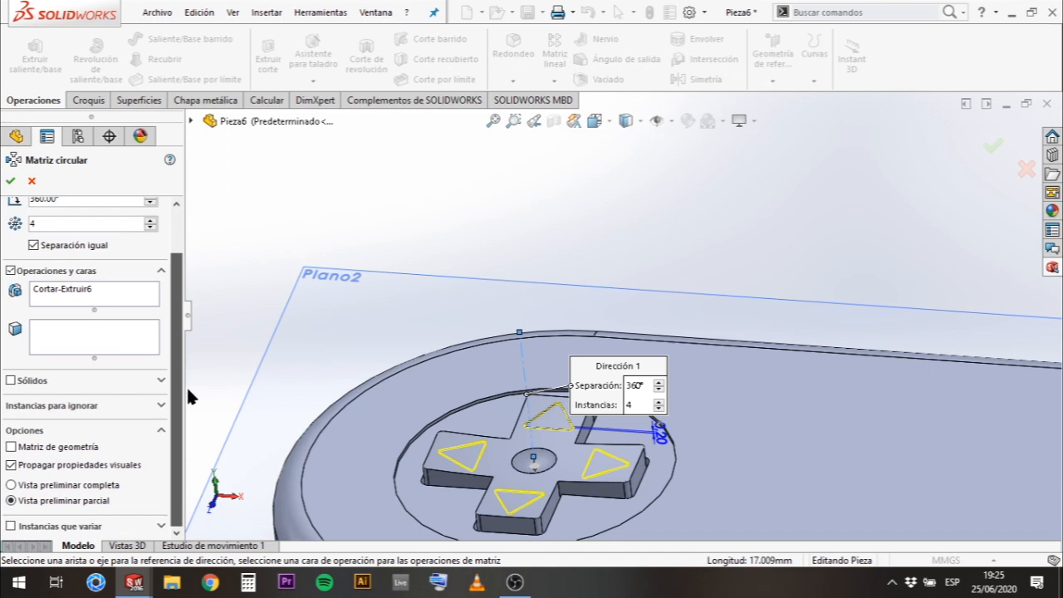
click(11, 181)
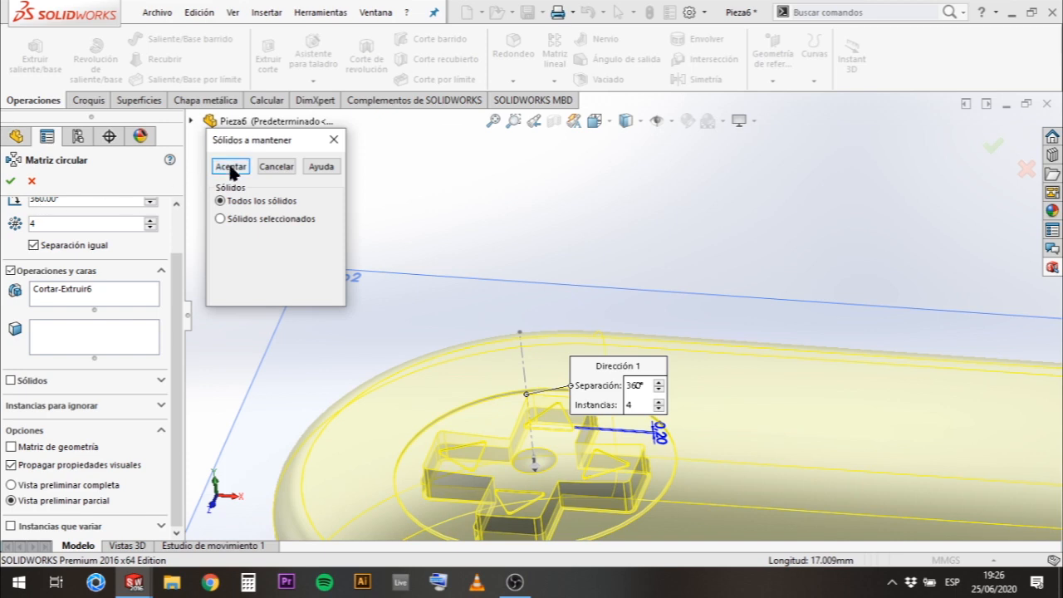
click(235, 220)
click(217, 241)
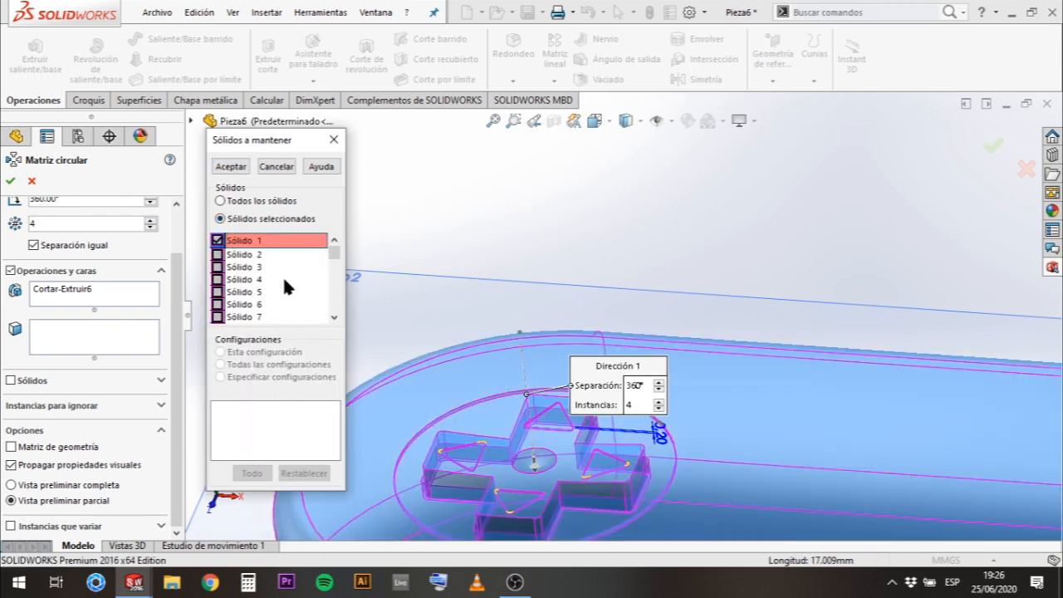
click(232, 167)
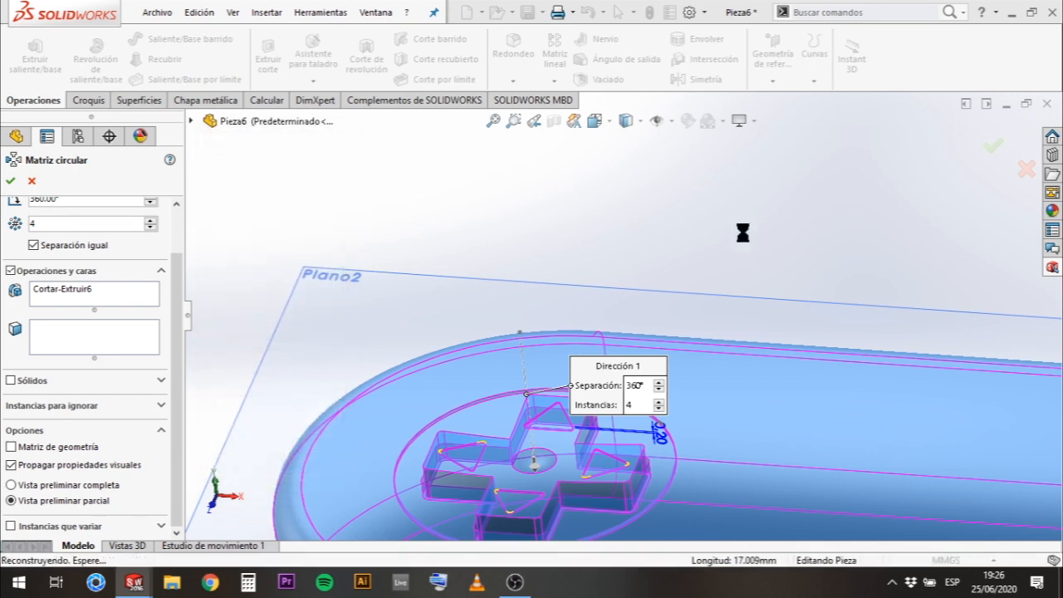
Examine the triangle cuts on all four arms of the cross-shaped button and the construction line above it.
scroll(656, 259, up, 4)
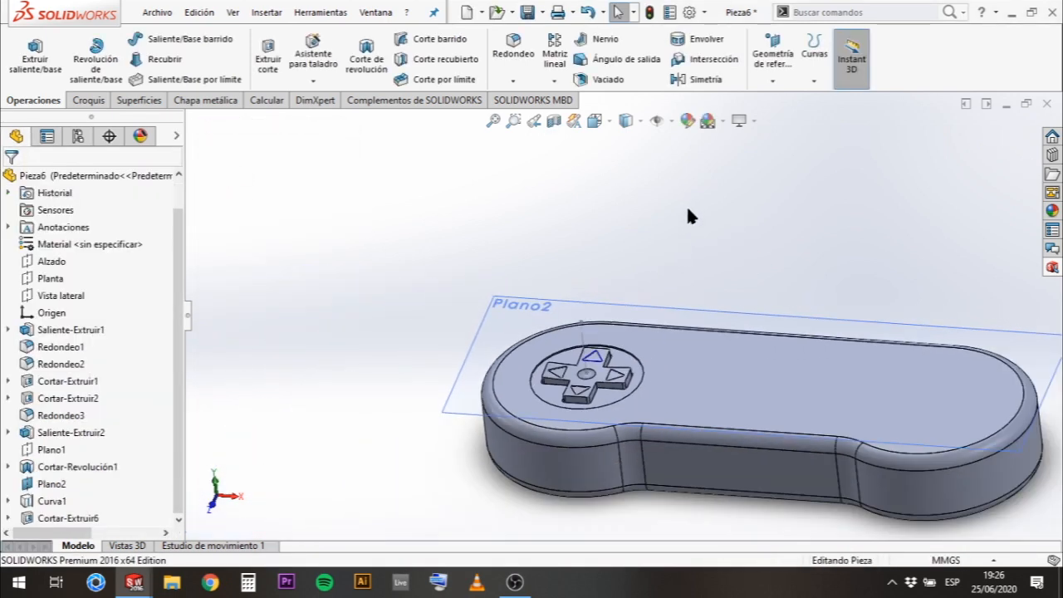
scroll(673, 359, down, 6)
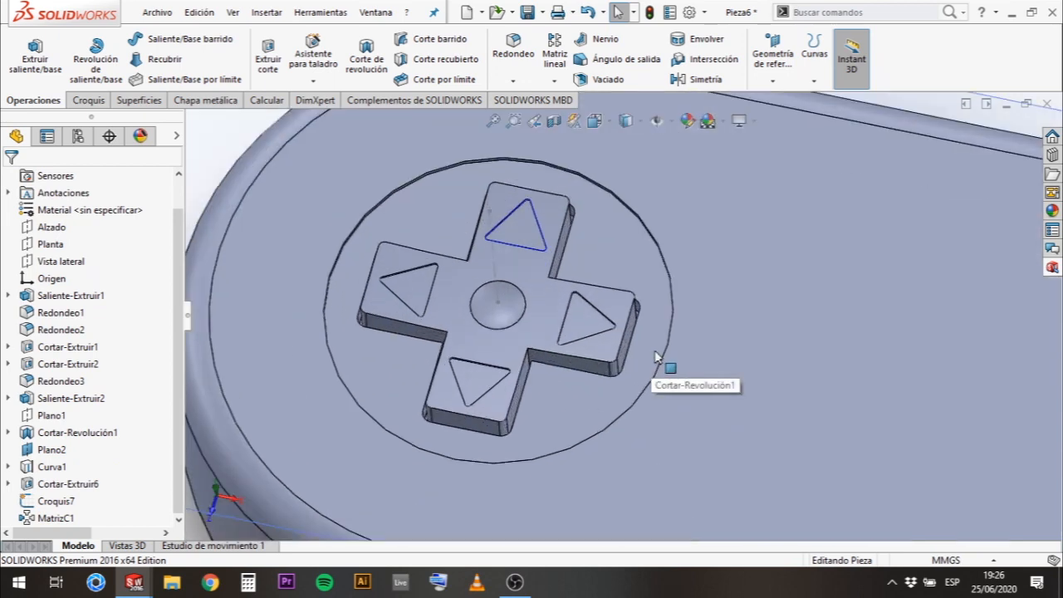
scroll(528, 339, down, 2)
middle_drag(607, 389, 432, 221)
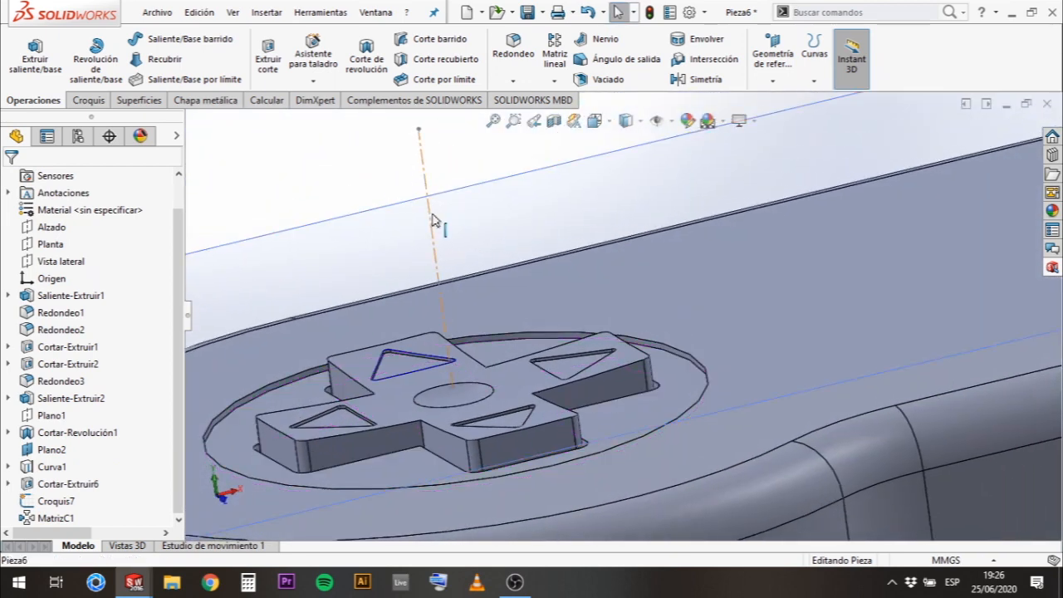
scroll(555, 242, up, 5)
scroll(589, 235, down, 4)
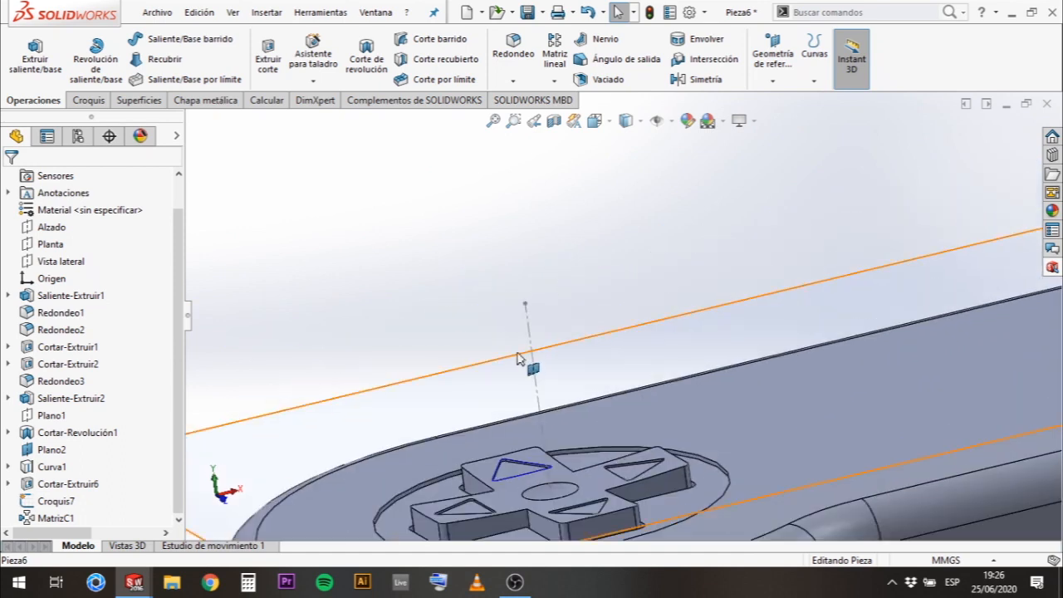
click(533, 371)
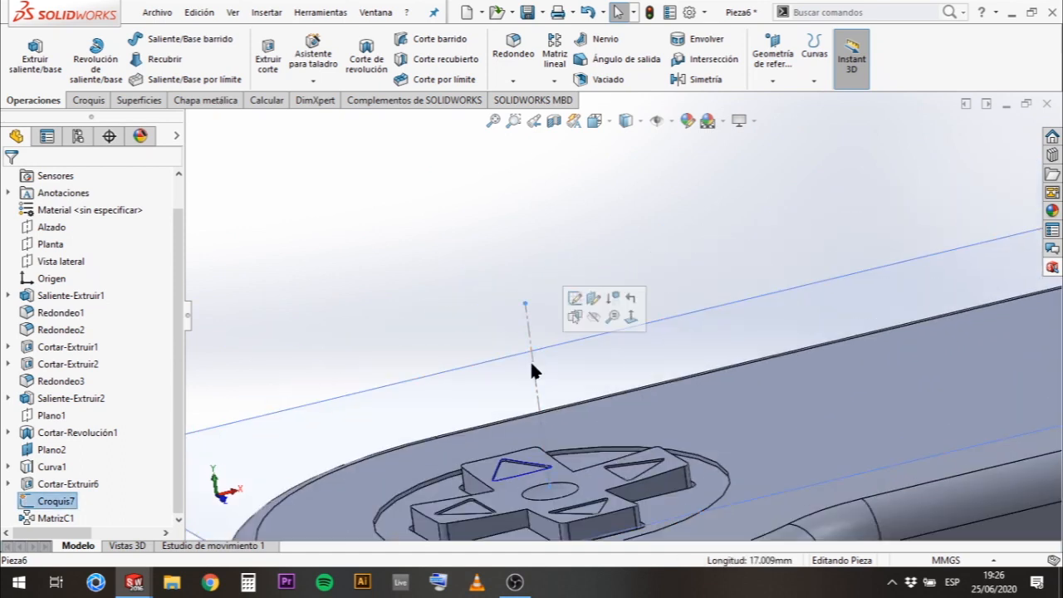
click(532, 365)
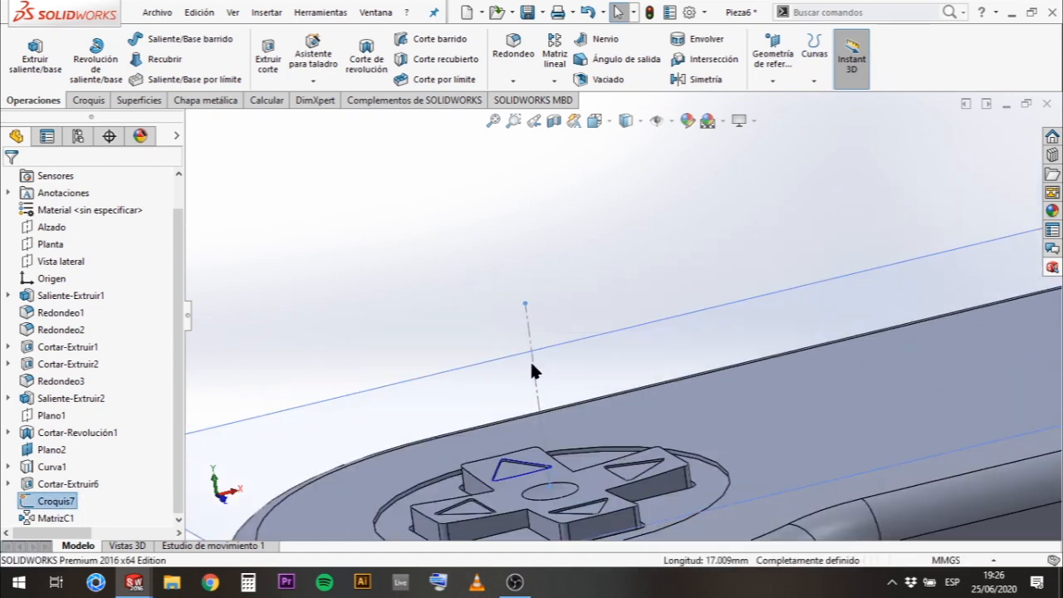
middle_drag(504, 284, 524, 283)
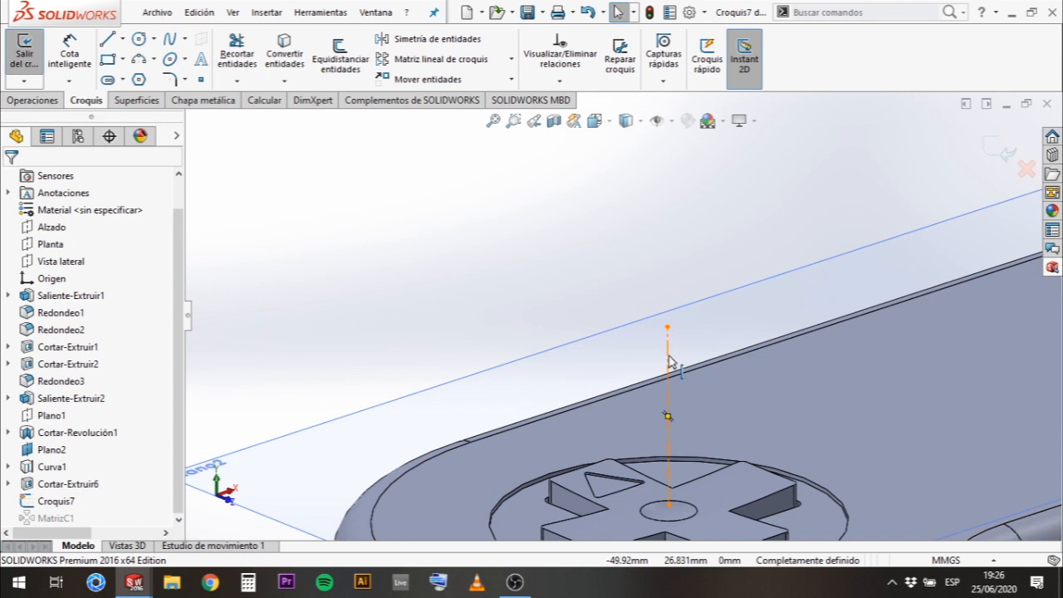
middle_drag(670, 362, 557, 321)
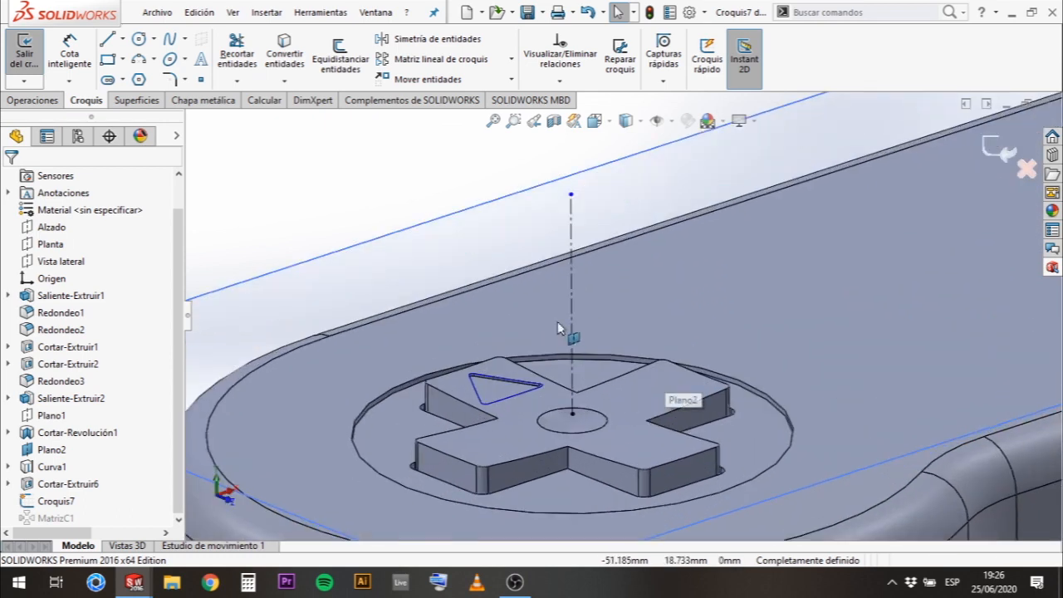
click(570, 231)
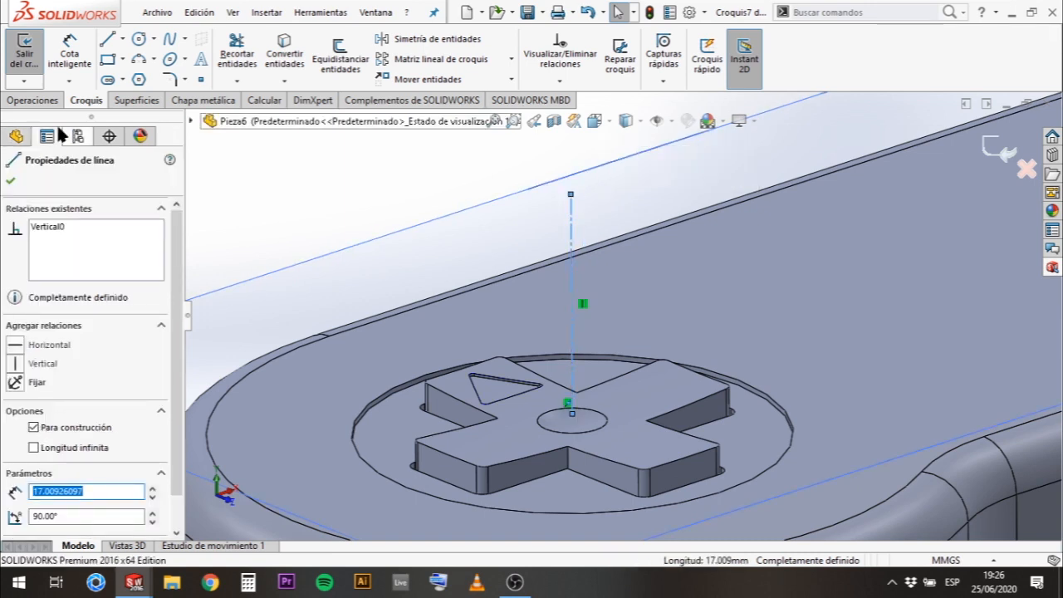
click(41, 104)
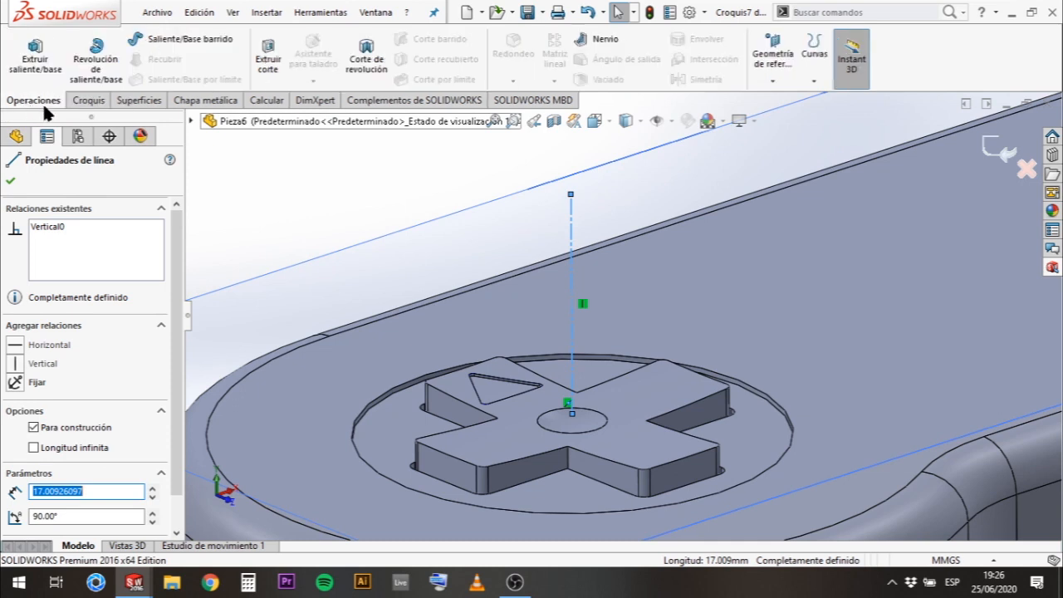
click(779, 81)
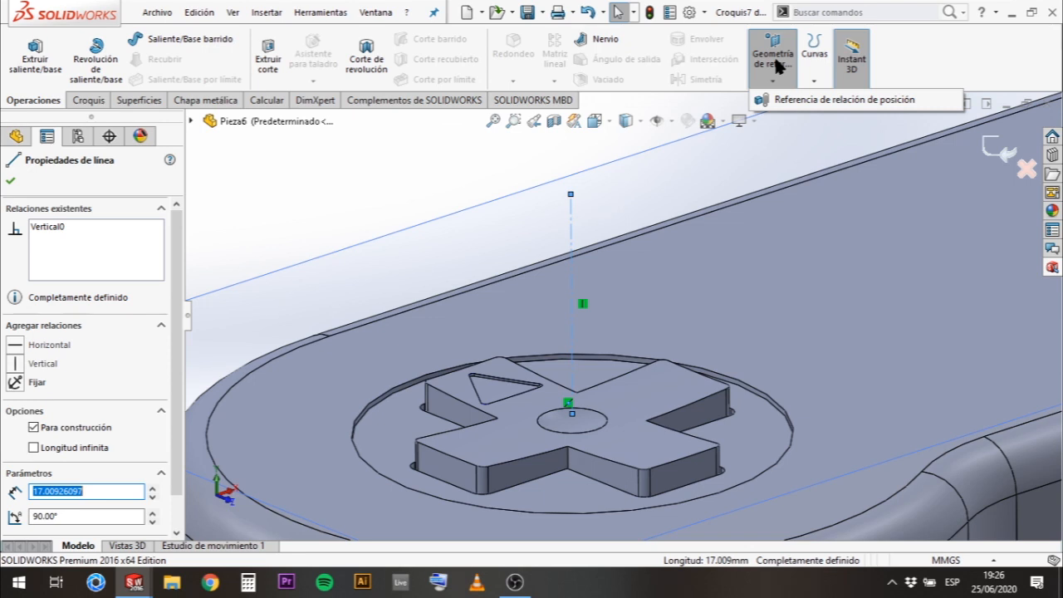
key(Escape)
key(Escape)
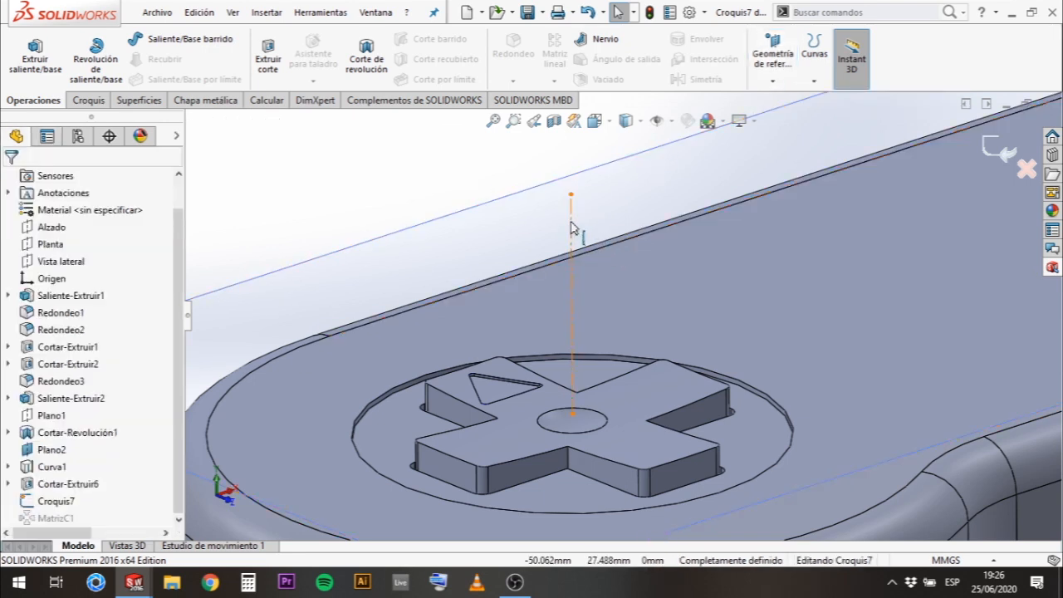
click(572, 227)
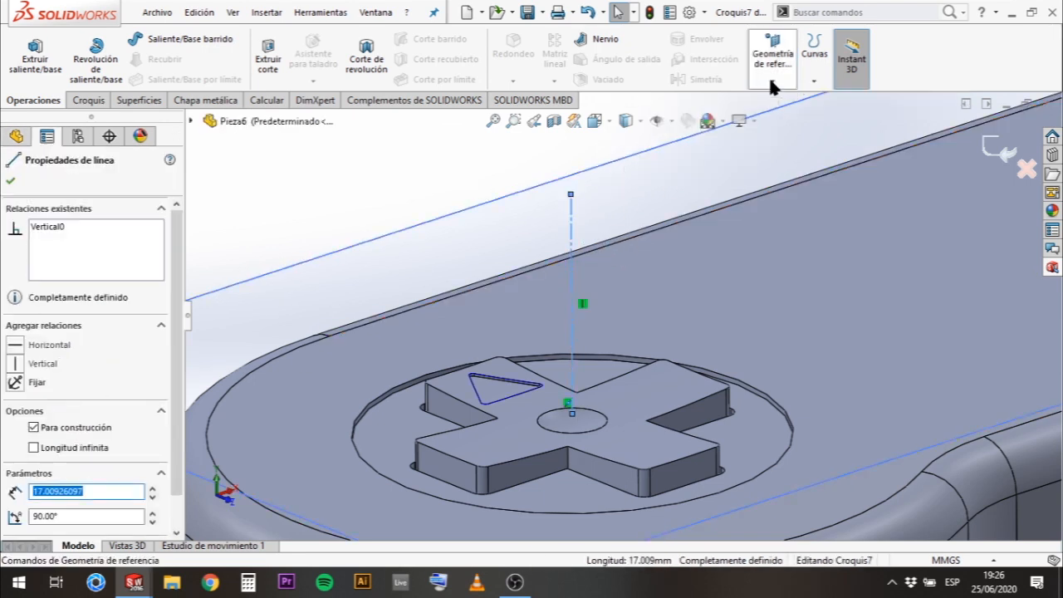
key(Escape)
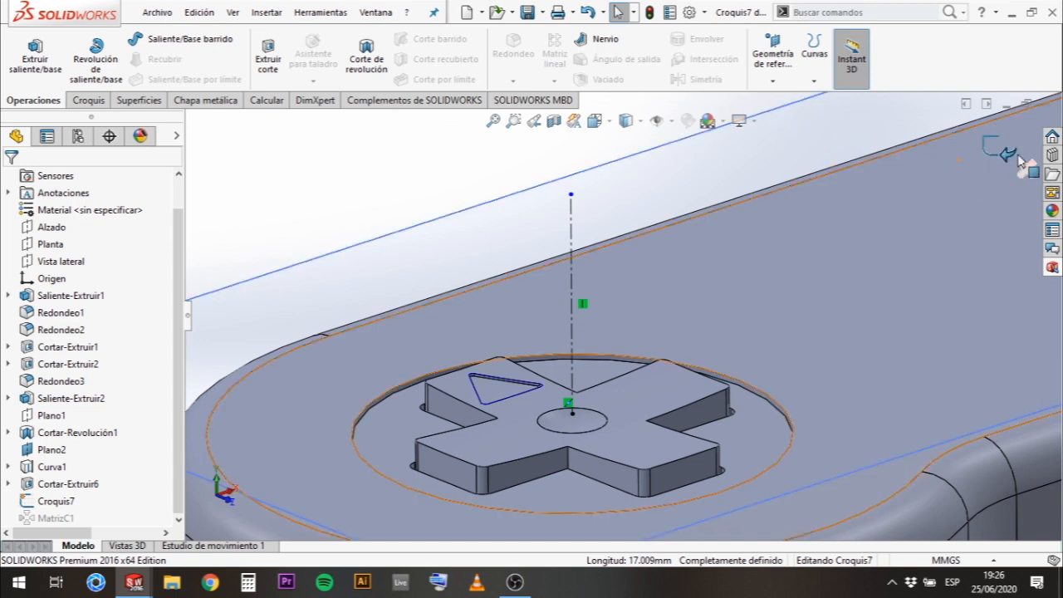
click(1027, 169)
click(563, 306)
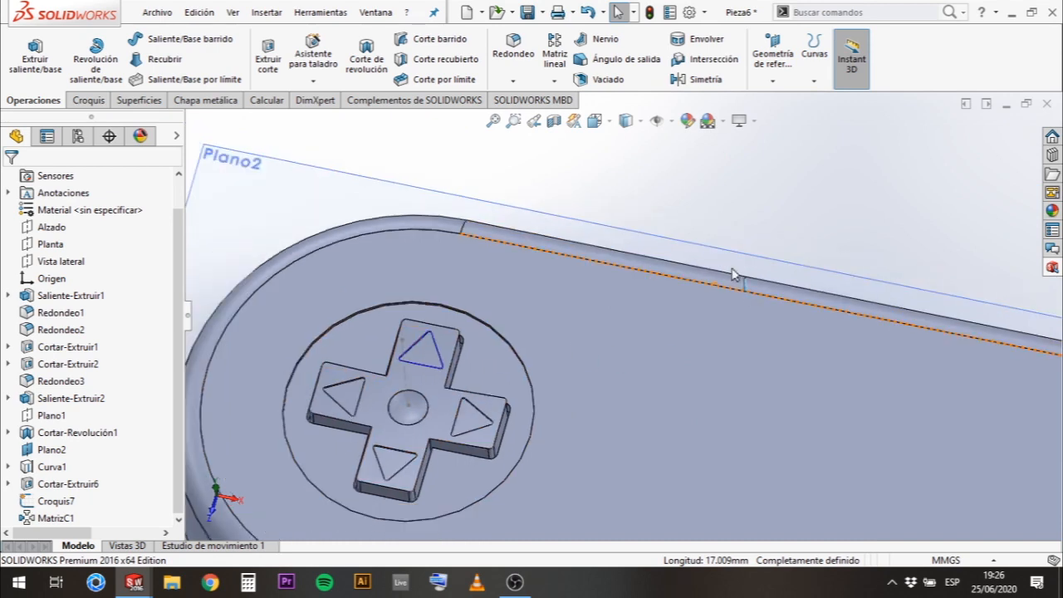
click(771, 70)
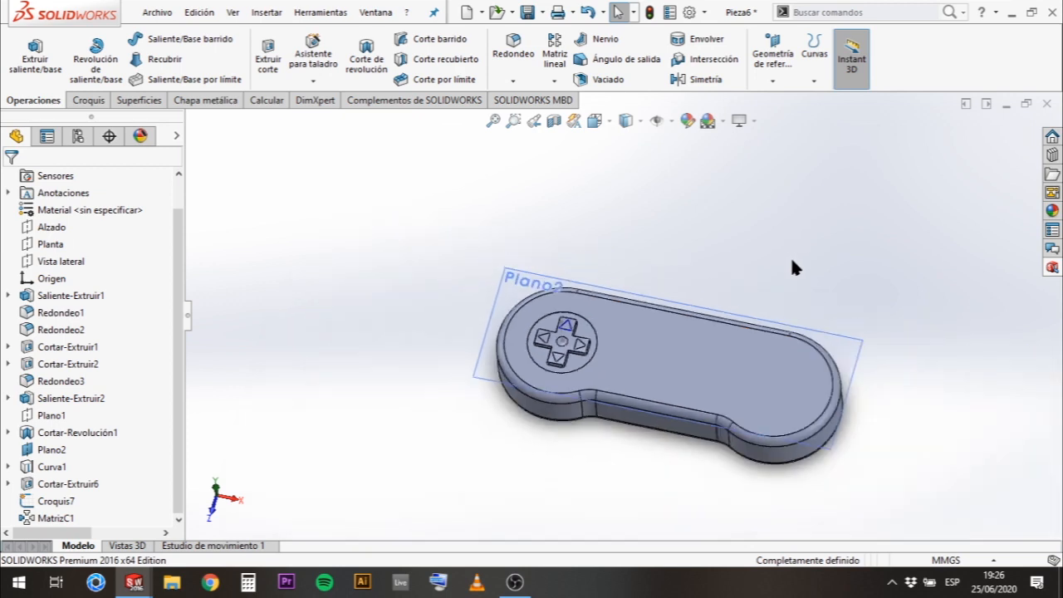
Start a constant-radius fillet and select one vertical edge at each of the cross-shaped button's four inner corners.
scroll(593, 489, down, 5)
scroll(477, 482, up, 5)
scroll(458, 324, down, 5)
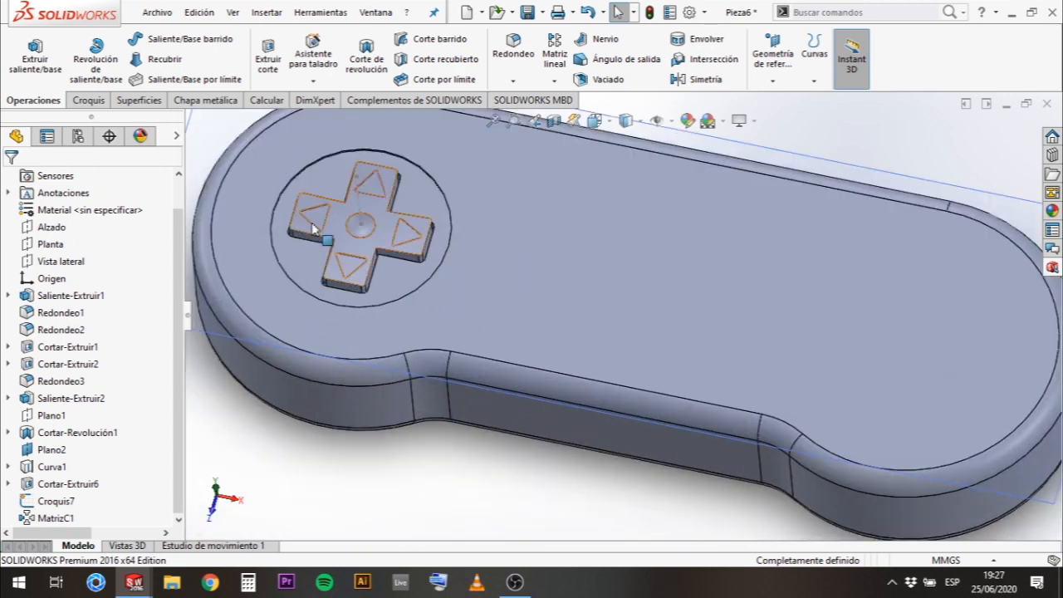
scroll(314, 229, down, 3)
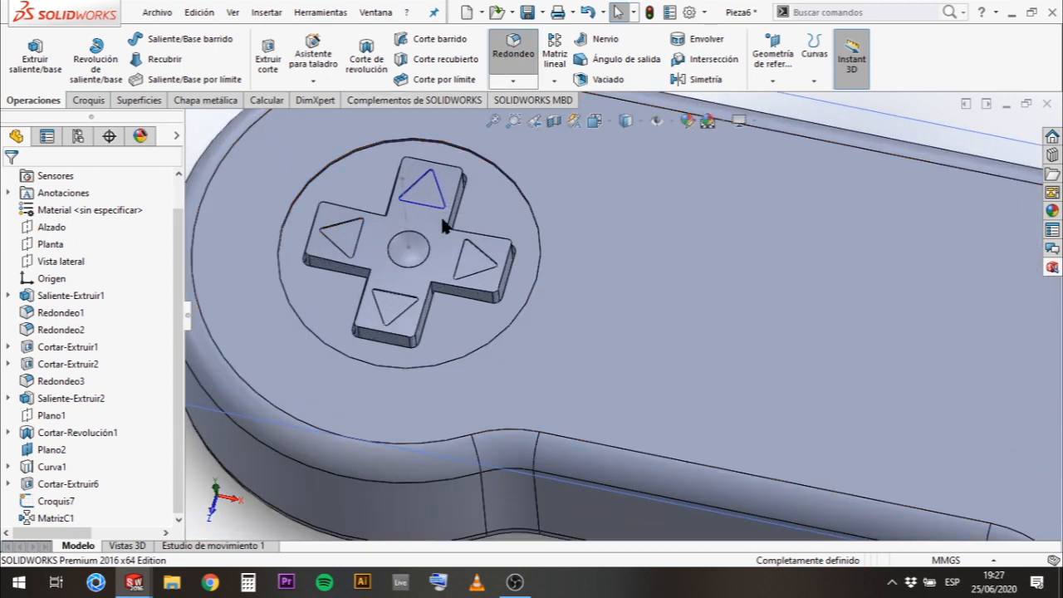
scroll(380, 266, down, 5)
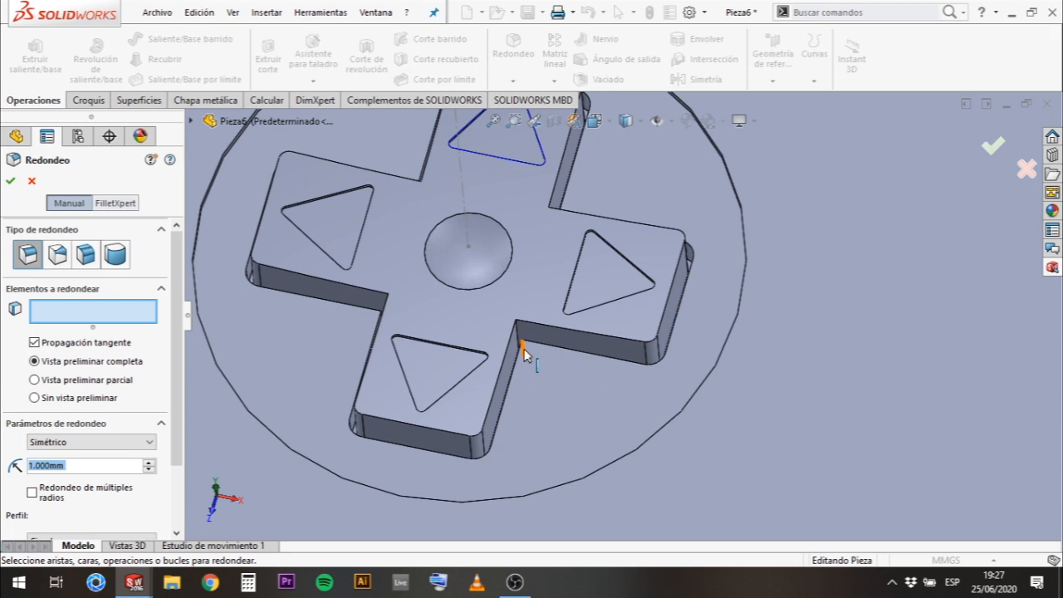
click(384, 335)
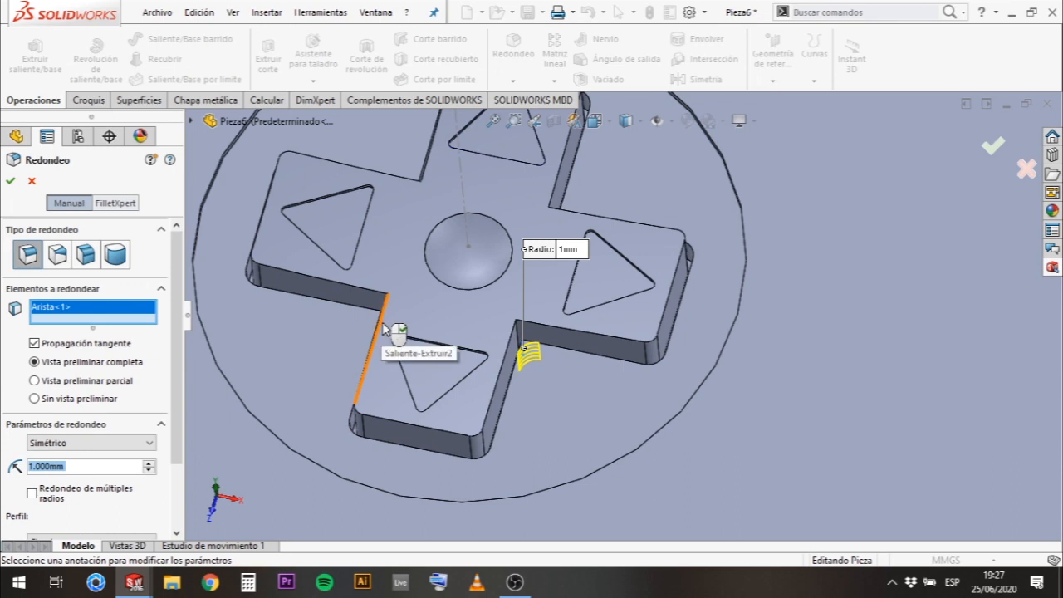
click(392, 336)
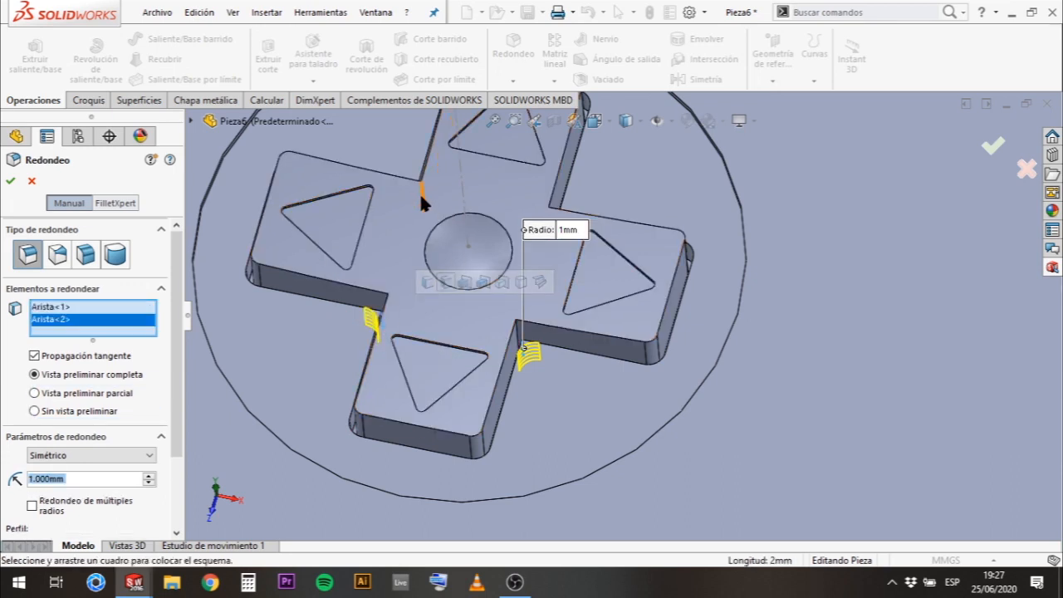
middle_drag(413, 196, 598, 171)
click(418, 207)
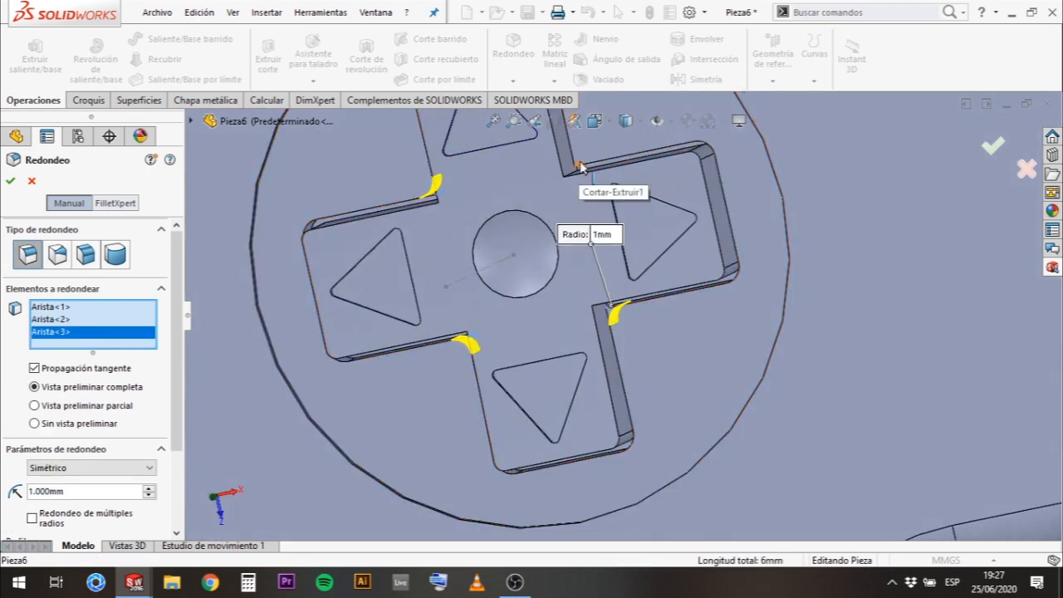
middle_drag(582, 169, 595, 156)
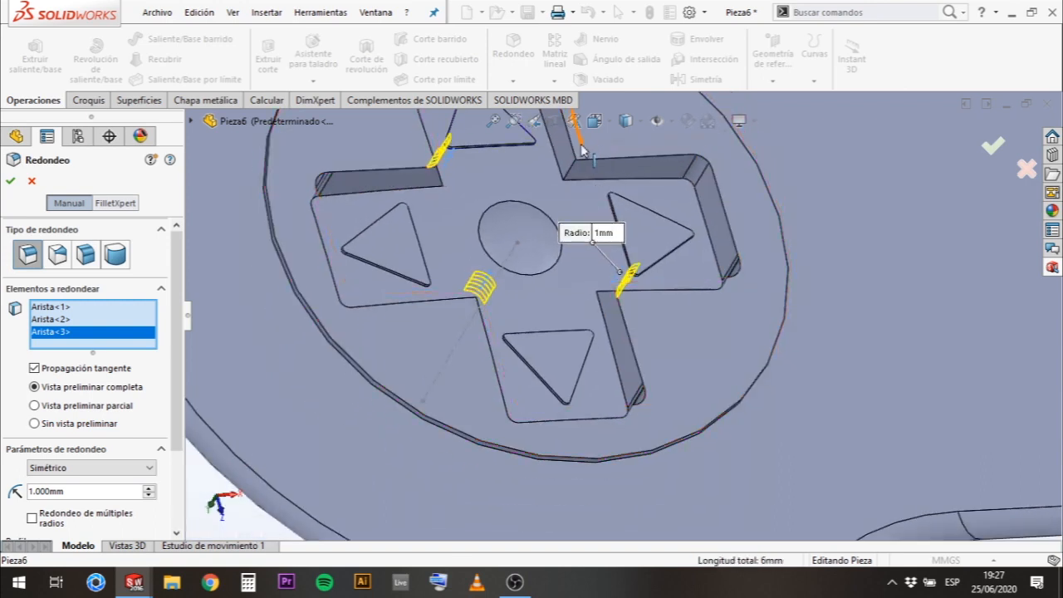
click(584, 157)
middle_drag(572, 308, 596, 158)
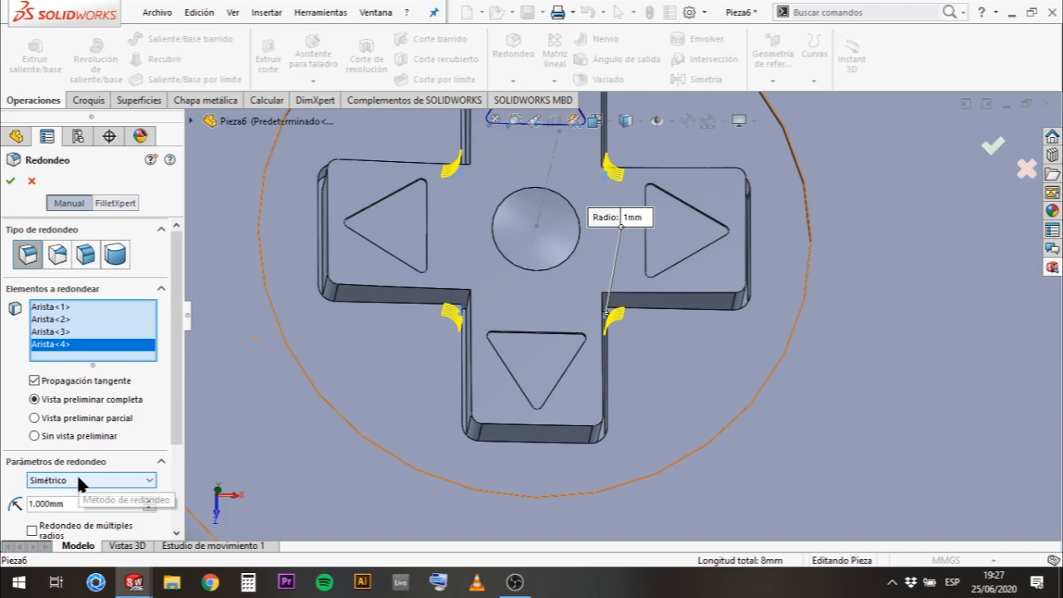
Set the radius of the inner-corner fillet to 0.3 mm.
double_click(46, 503)
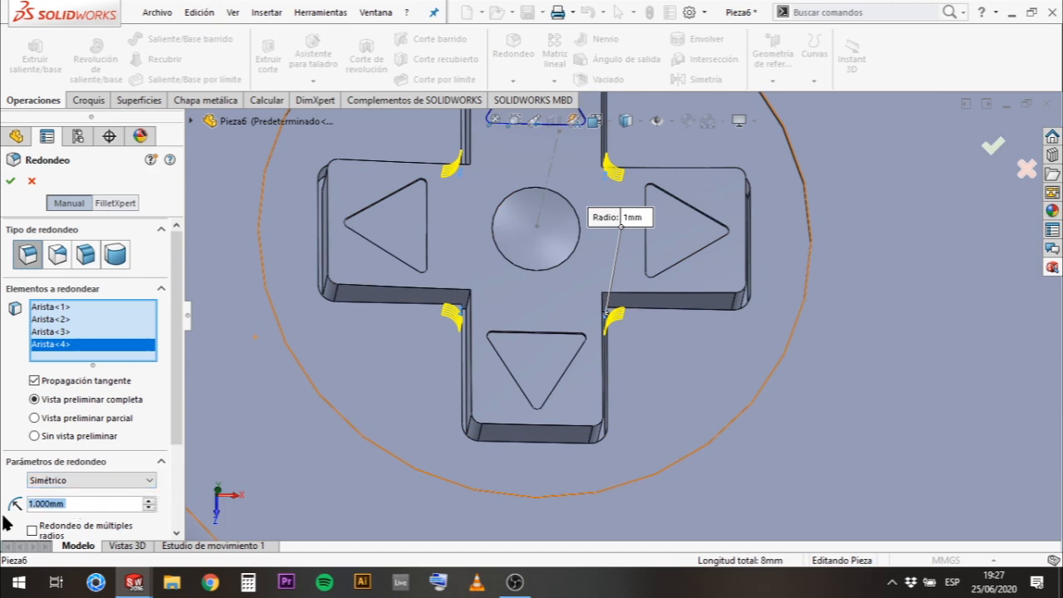
text(0.3)
key(Return)
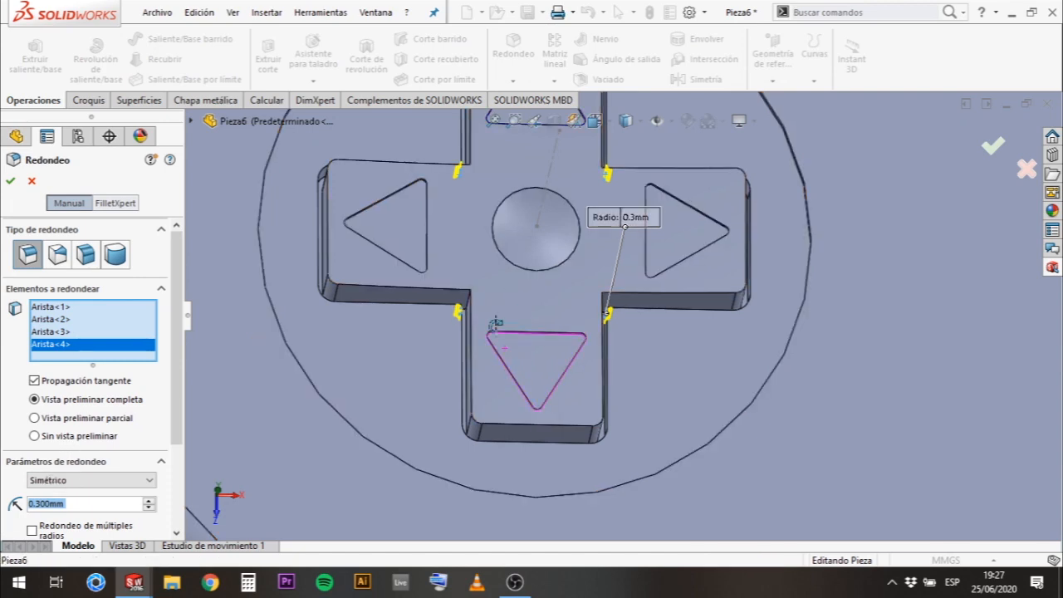
Add the upper vertical edge segments at three of the cross's inner corners to the 0.3 mm fillet.
key(Up)
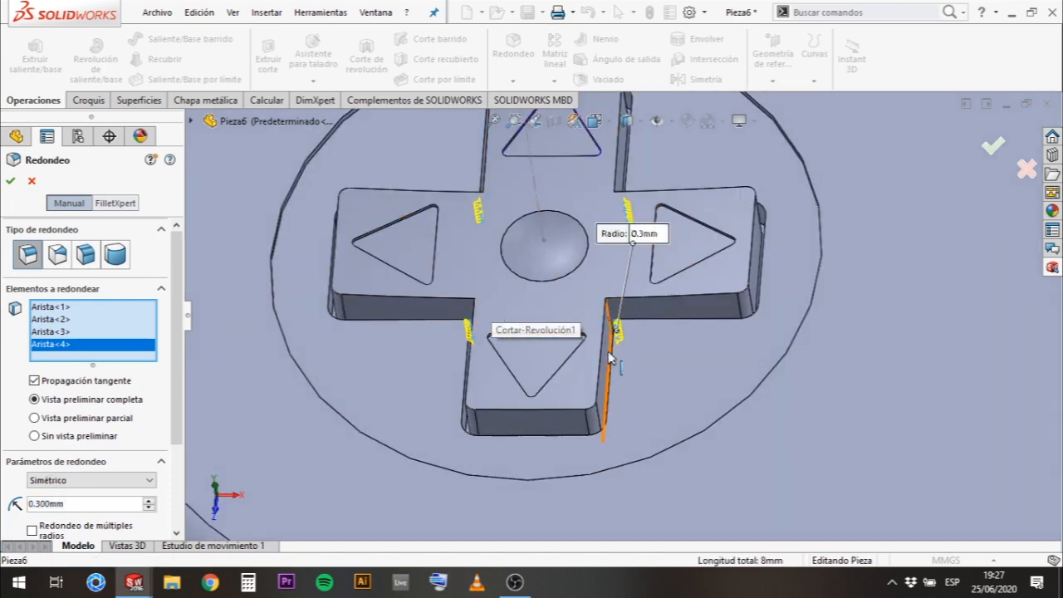
scroll(606, 336, down, 3)
click(610, 280)
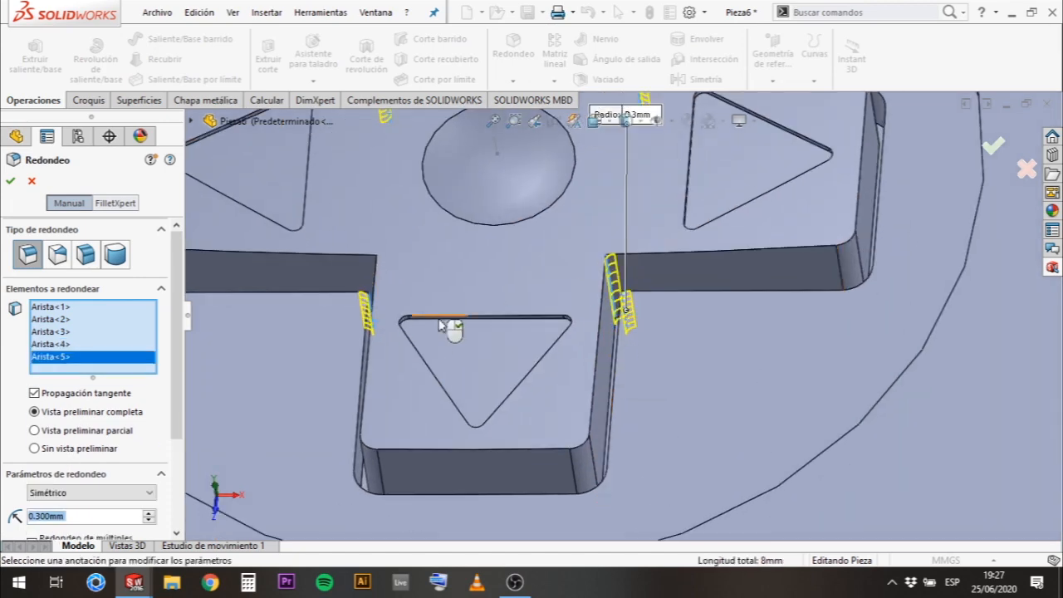
middle_drag(457, 319, 532, 317)
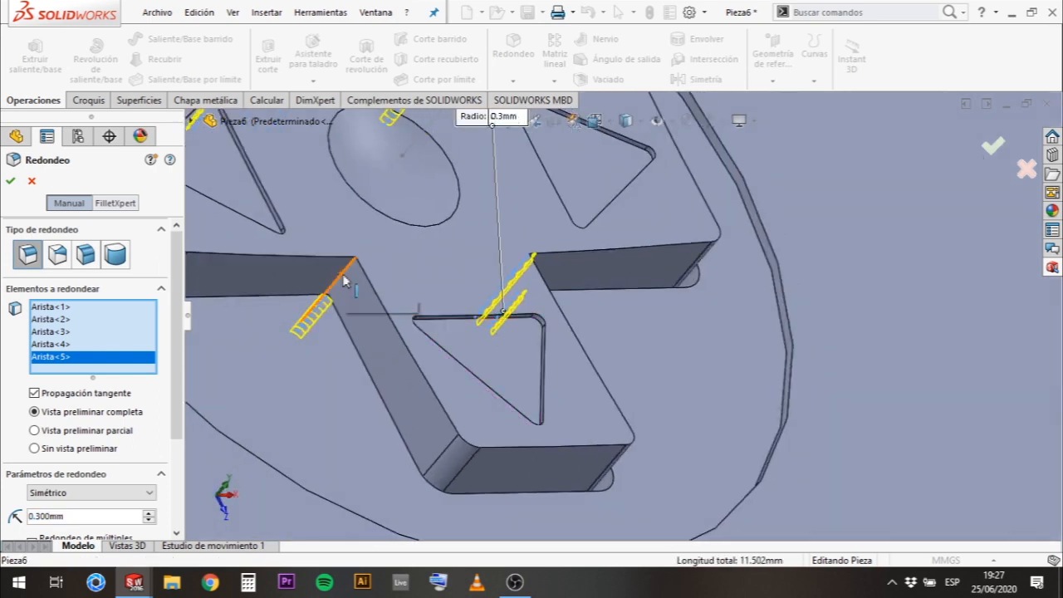
click(344, 280)
scroll(407, 301, up, 5)
scroll(515, 274, down, 6)
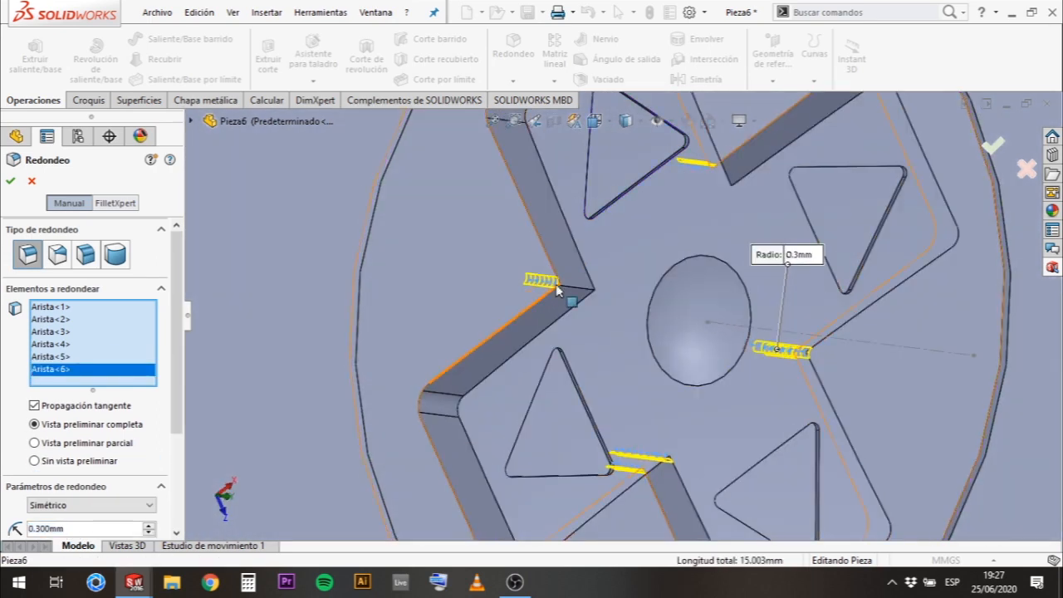
click(556, 290)
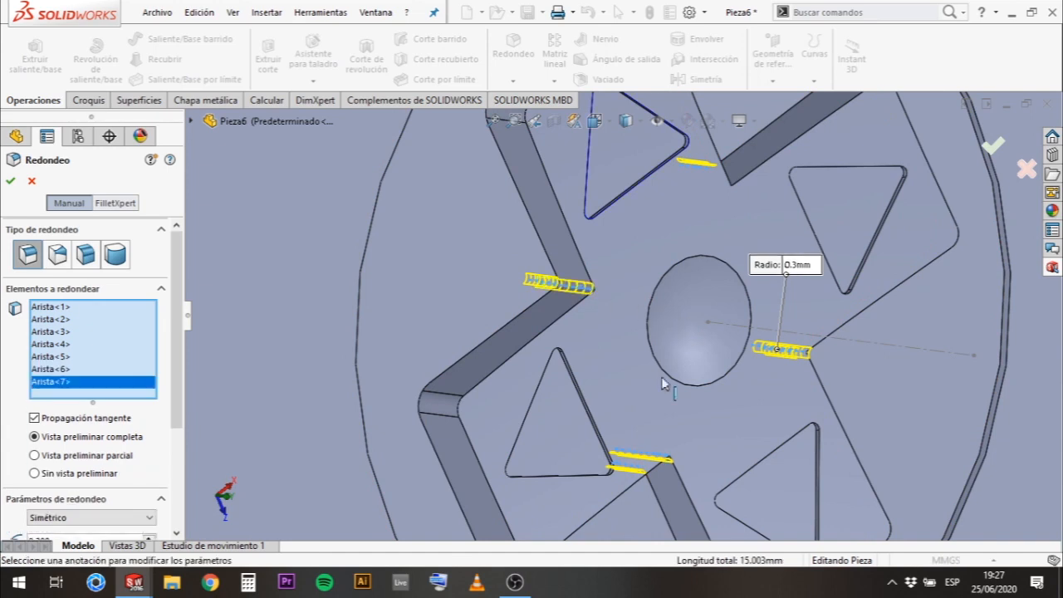
Add the upper edge segment at the fourth inner corner of the cross and apply the 0.3 mm fillet.
middle_drag(565, 292, 823, 382)
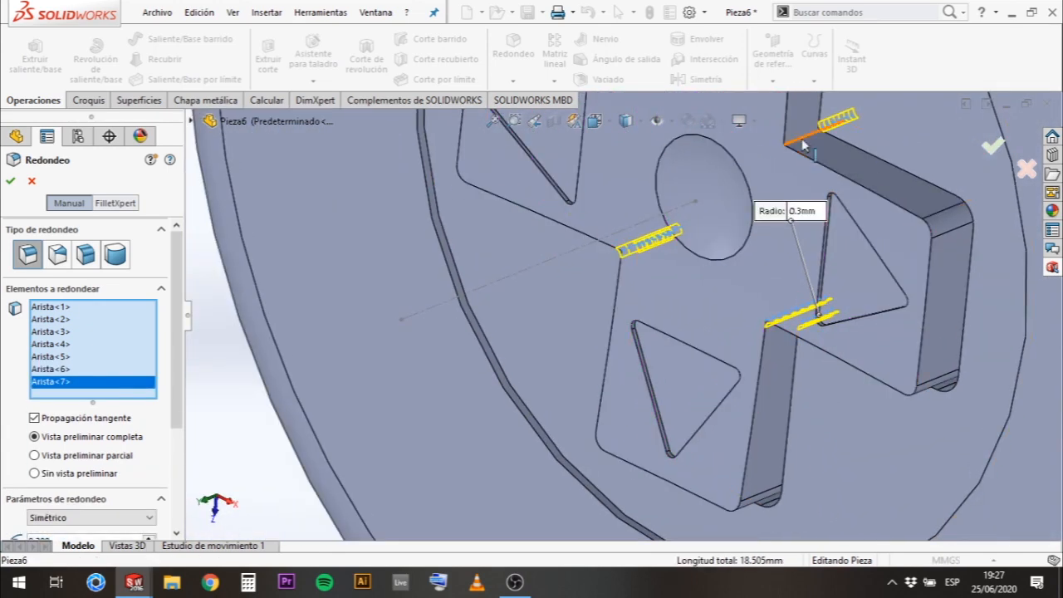
click(803, 146)
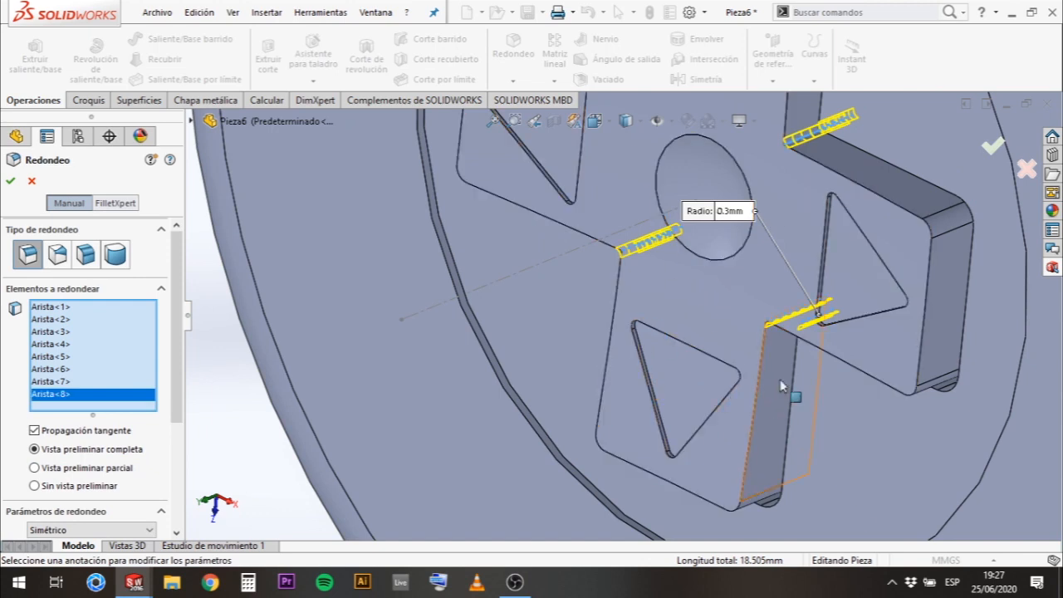
middle_drag(780, 379, 570, 302)
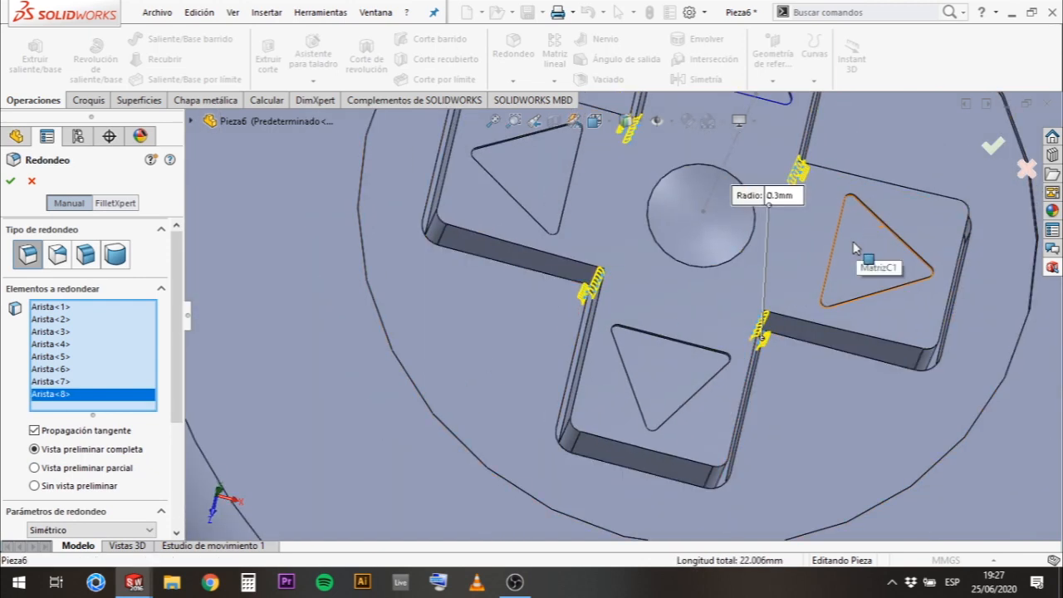
scroll(757, 307, down, 2)
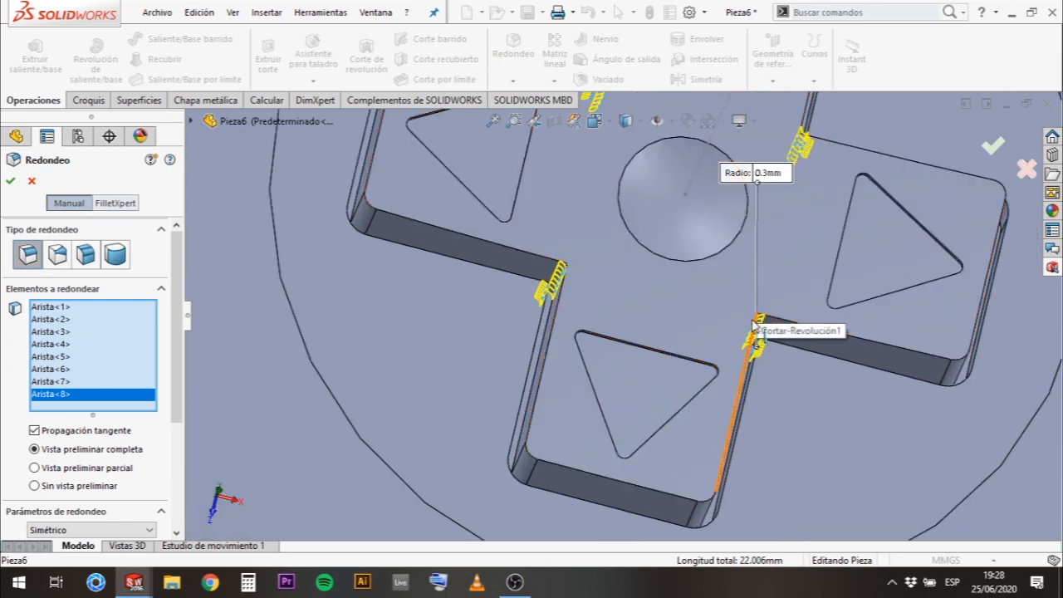
middle_drag(750, 313, 622, 265)
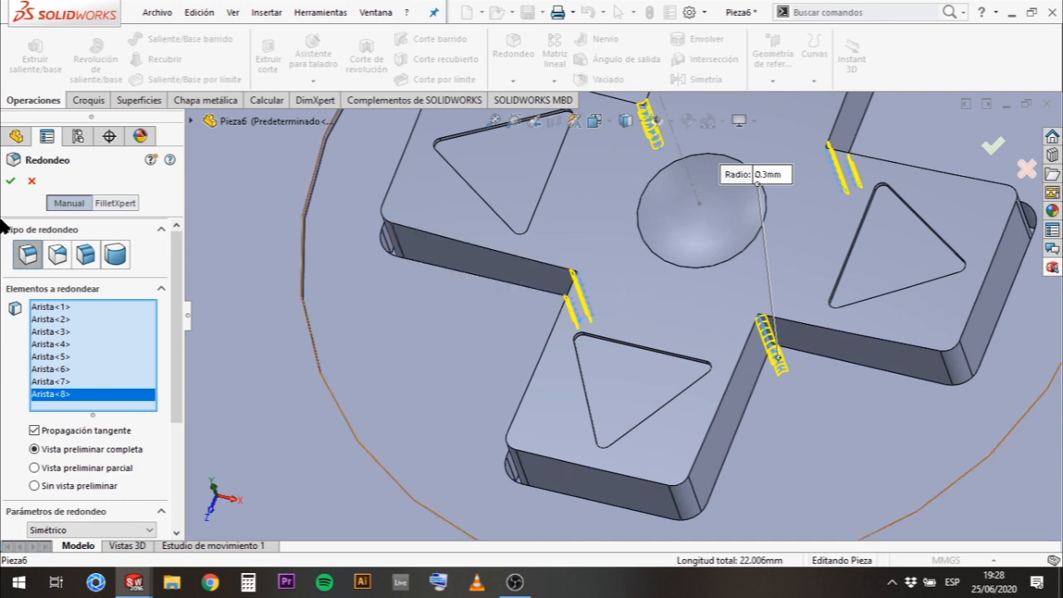
click(9, 184)
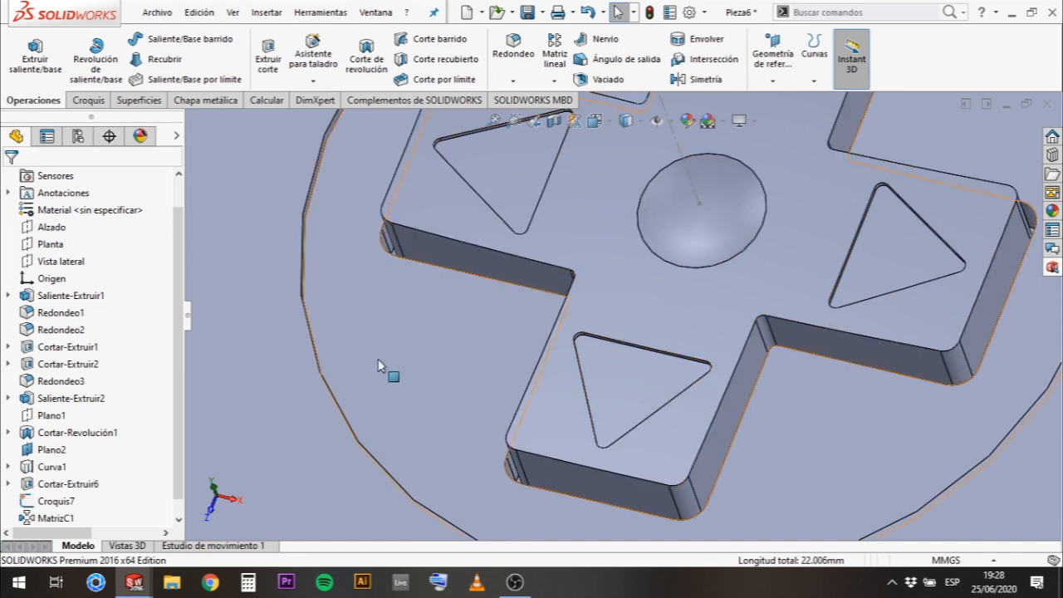
click(516, 41)
click(548, 397)
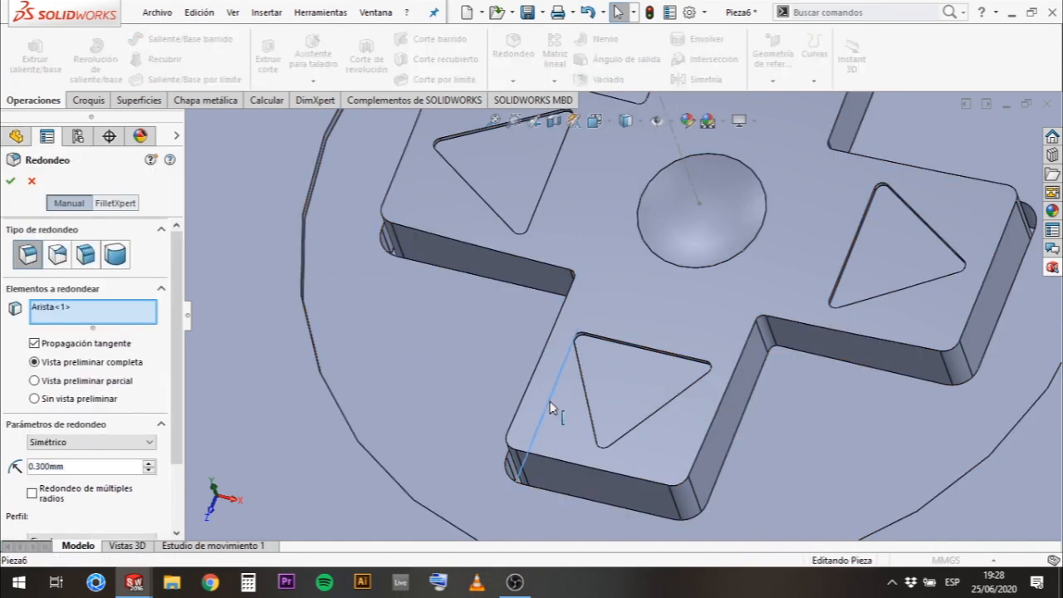
click(553, 406)
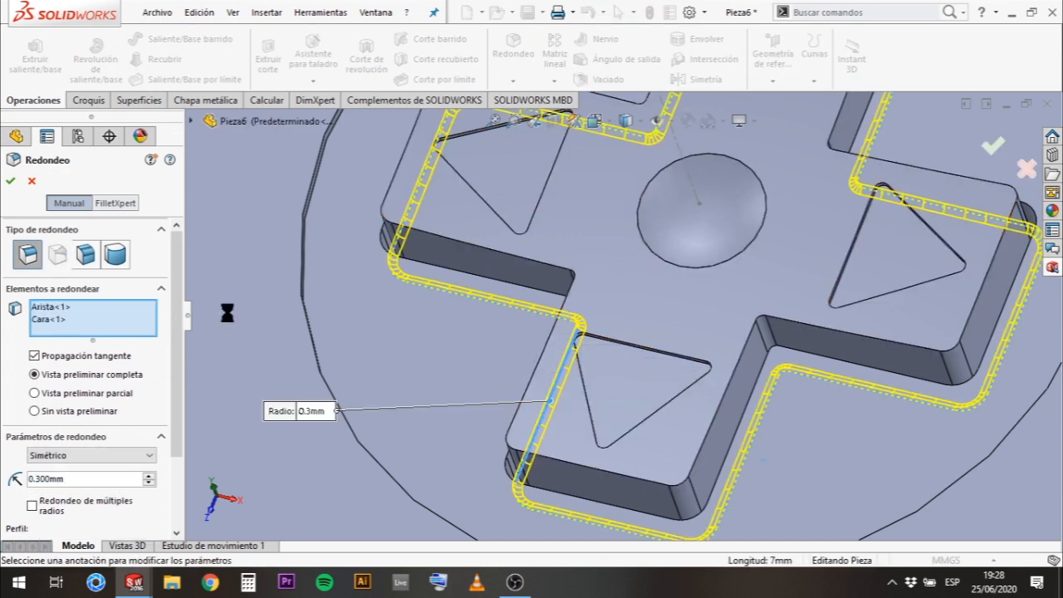
key(Escape)
click(50, 328)
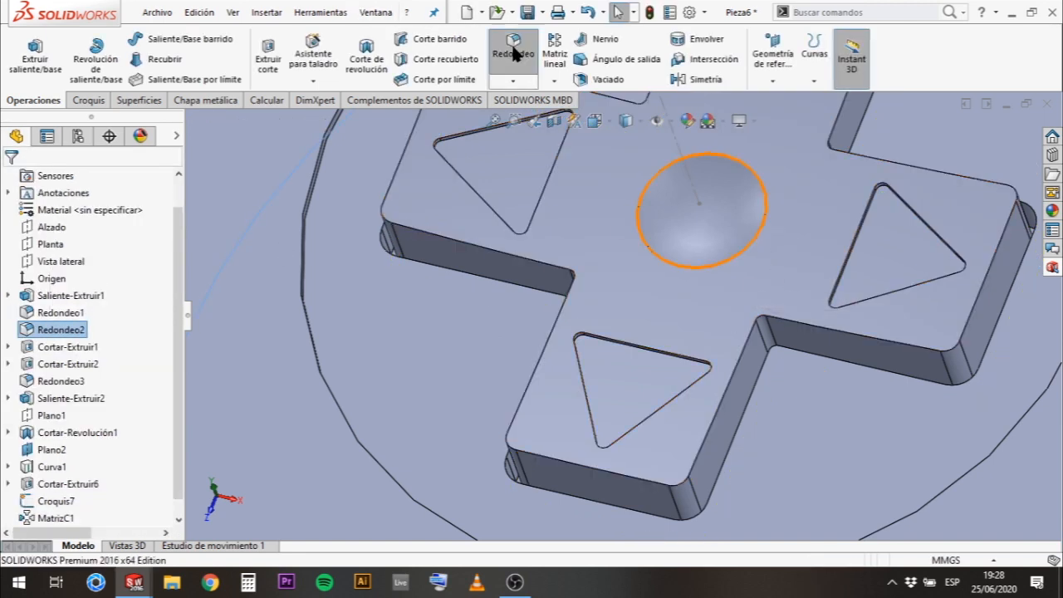
click(513, 46)
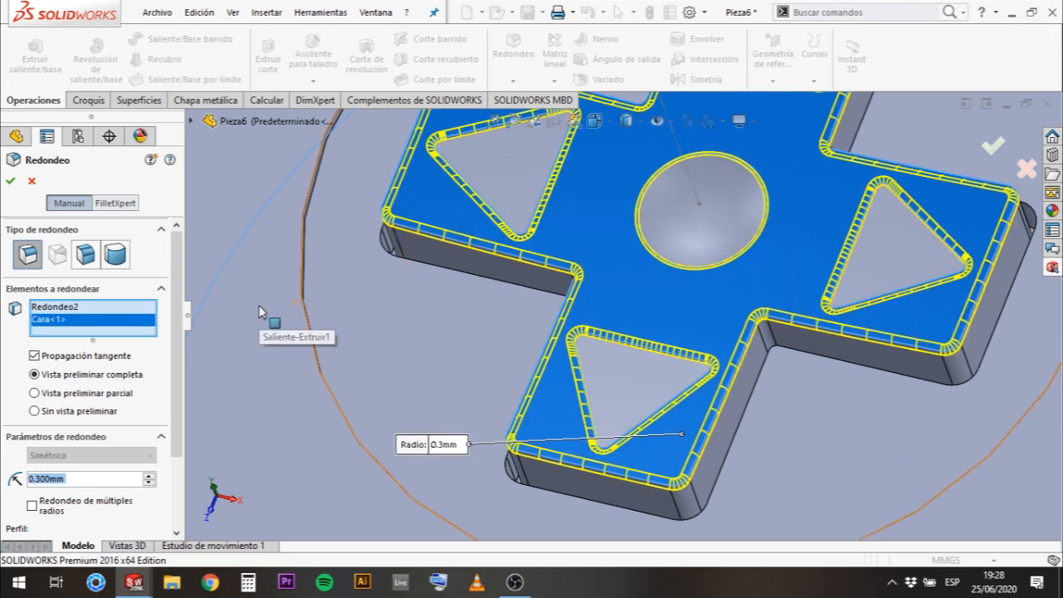
key(Escape)
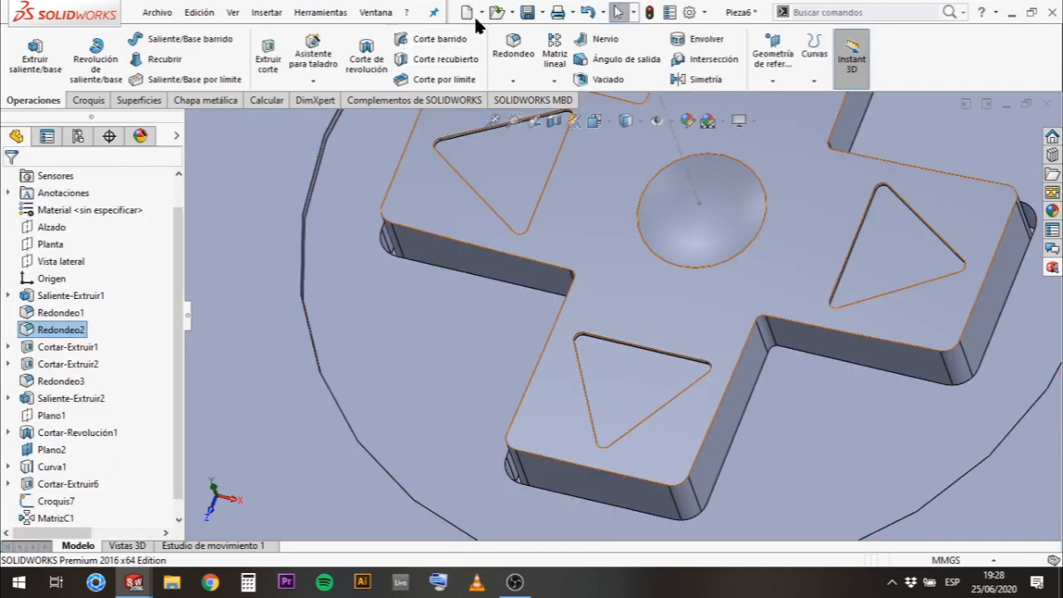
Fillet the outer perimeter edge of the cross-shaped button's top face with a 0.3 mm radius.
click(517, 64)
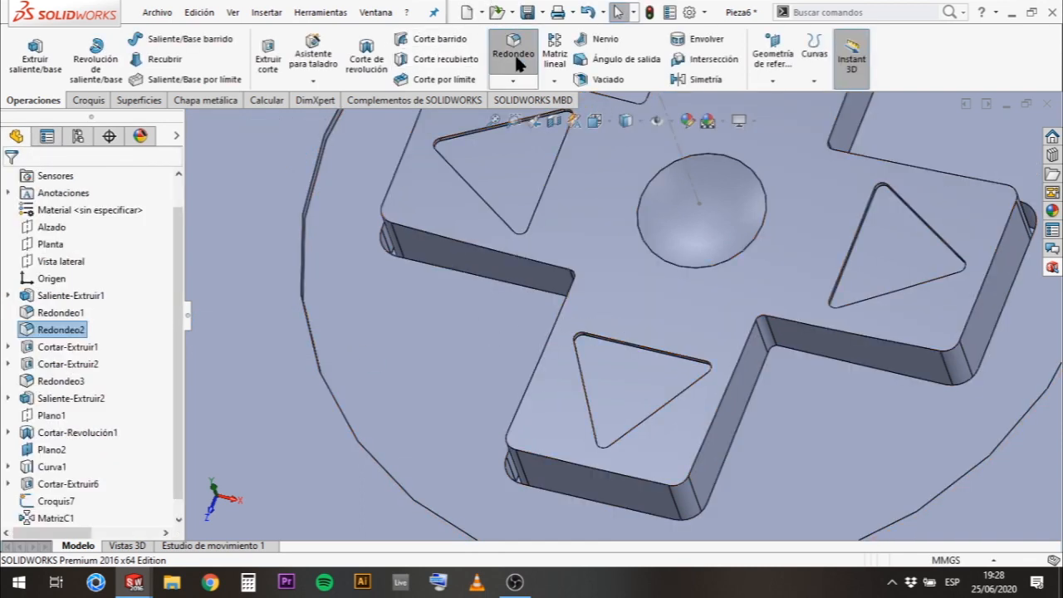
click(700, 453)
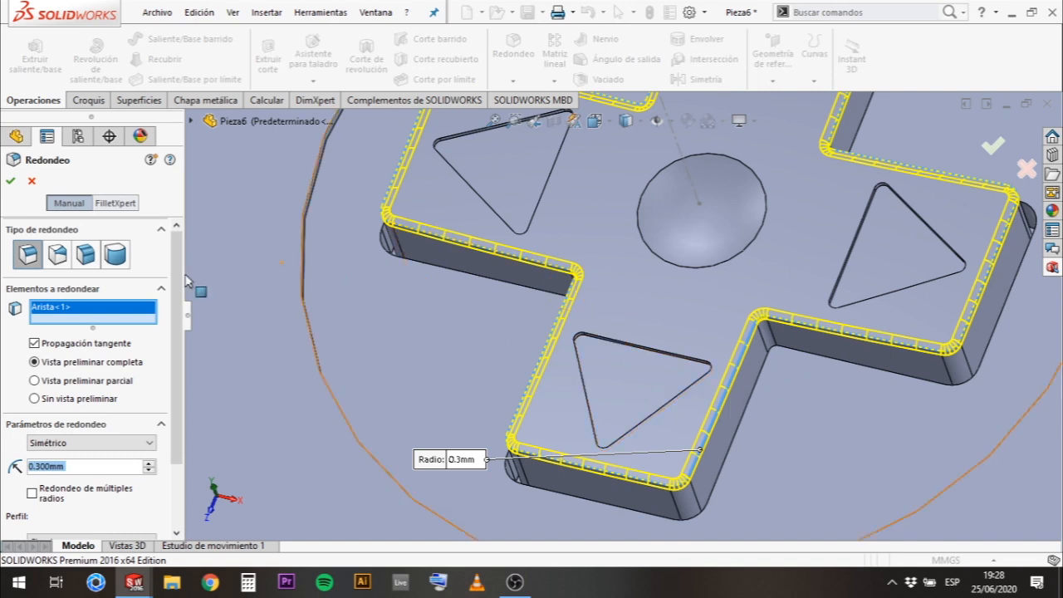
scroll(837, 247, up, 3)
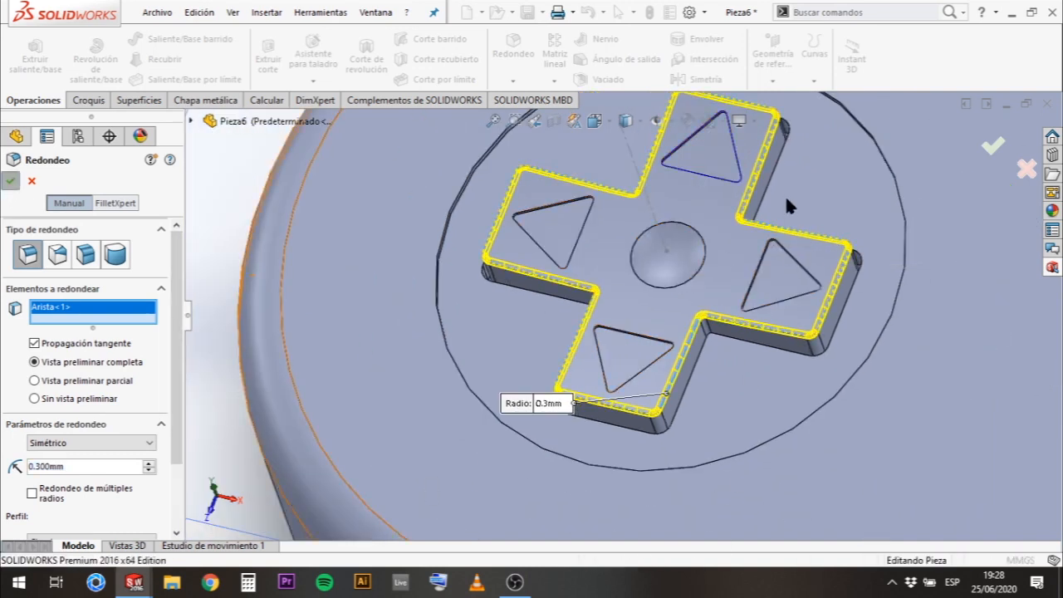
key(Return)
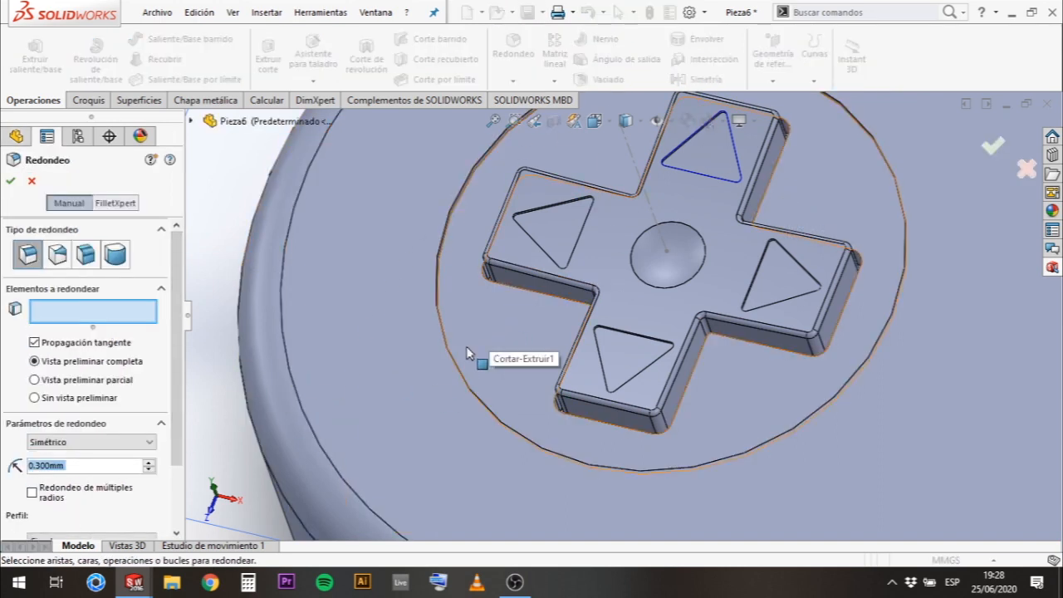
Set the fillet radius to 0.1 mm and select the upper rim edge of the circular recess around the cross.
text(.1)
key(Return)
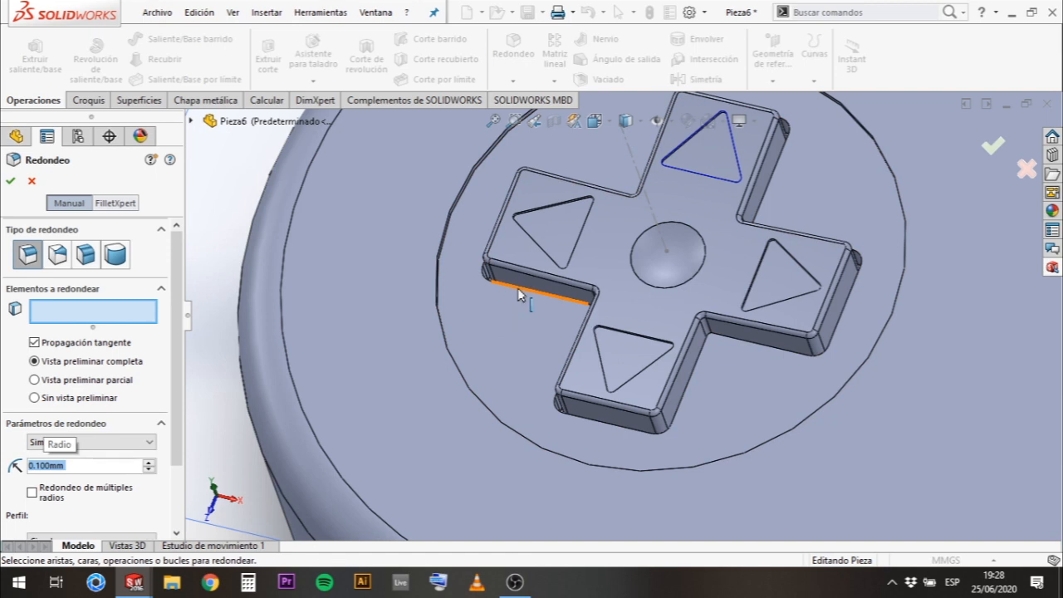
click(466, 185)
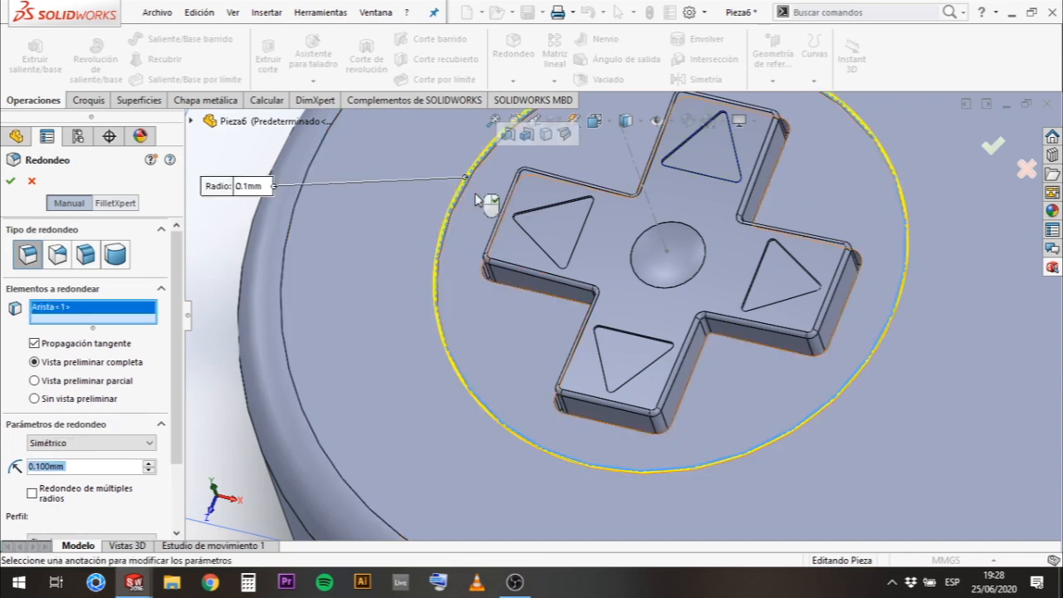
scroll(477, 200, down, 6)
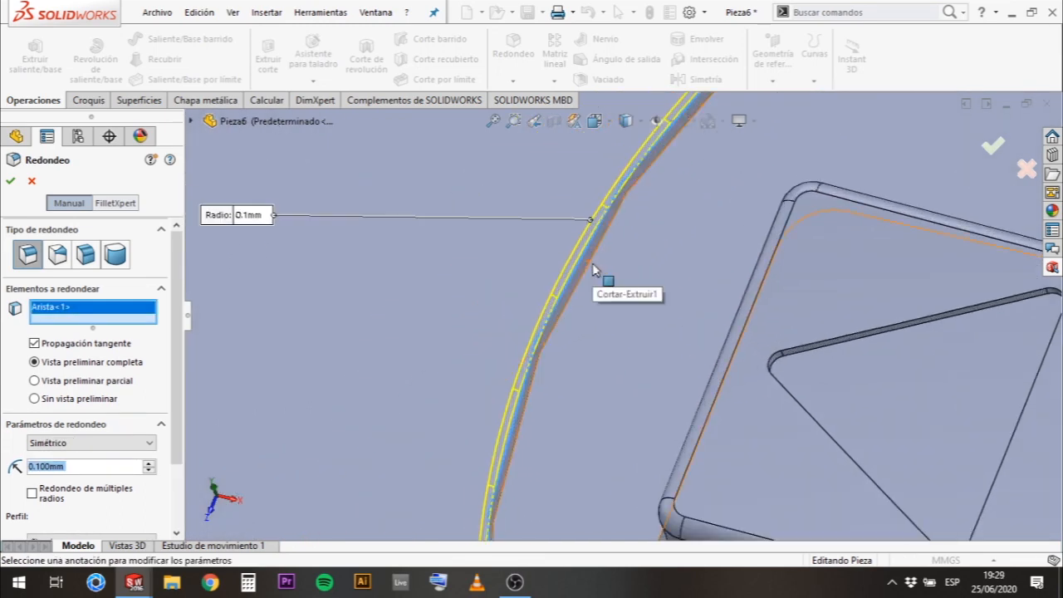
click(593, 270)
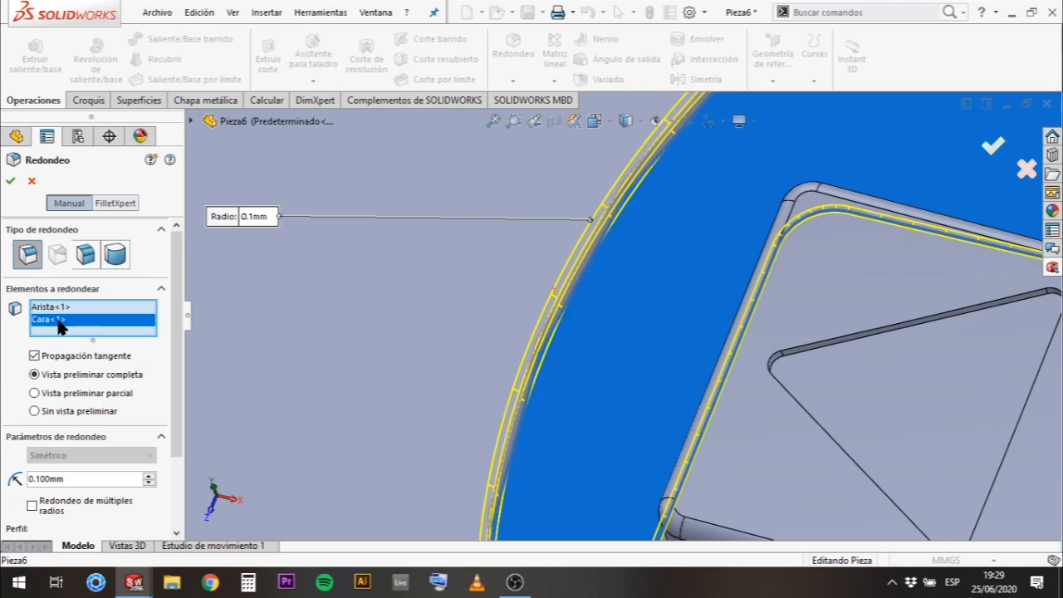
key(Delete)
click(599, 250)
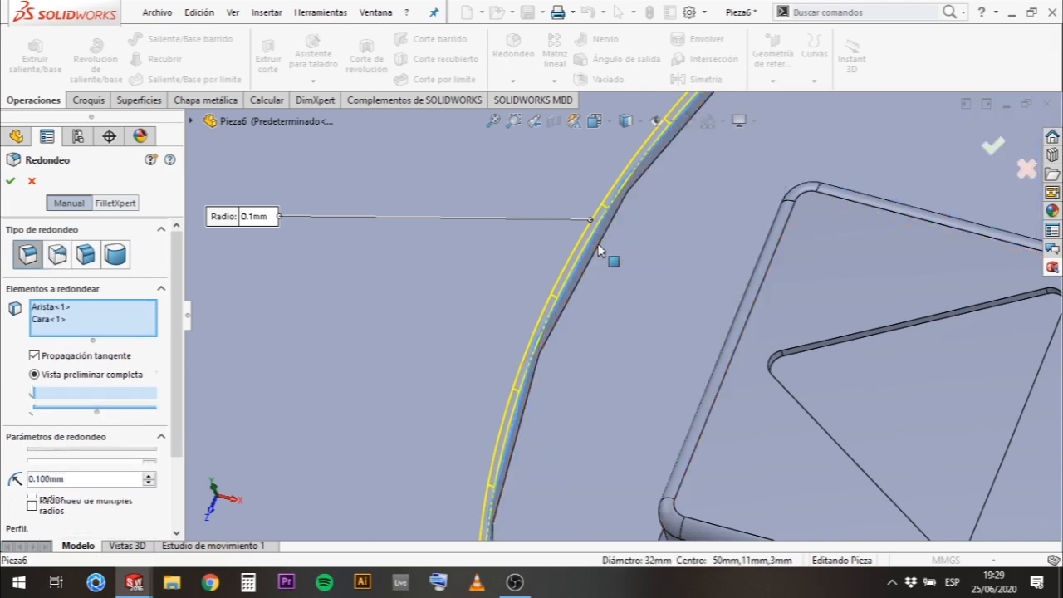
scroll(690, 294, up, 5)
scroll(691, 294, down, 4)
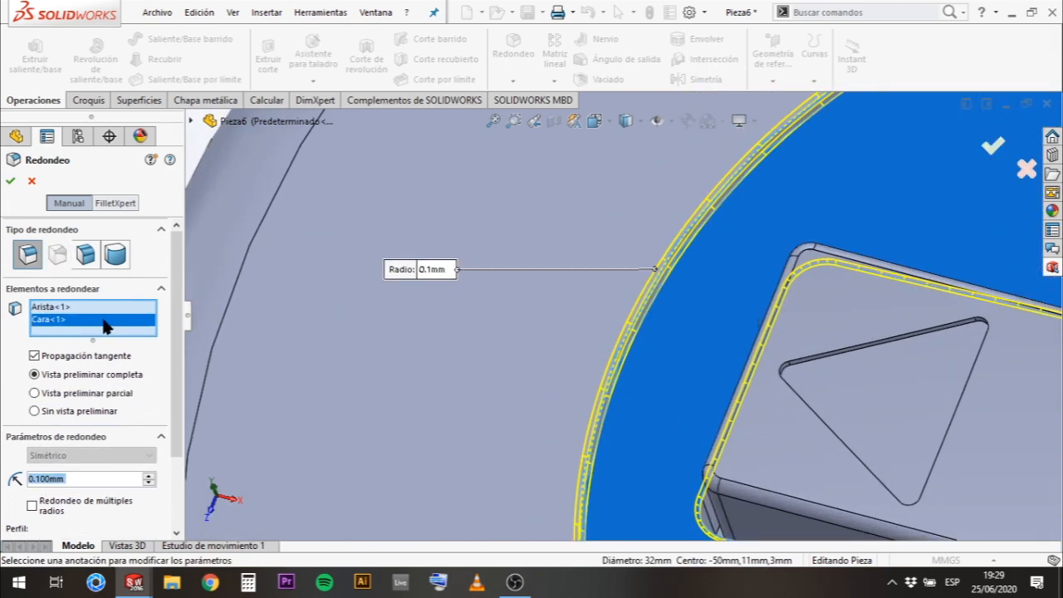
click(54, 319)
key(Delete)
Add the lower circular edge of the recess wall to the 0.1 mm fillet selection.
scroll(658, 268, down, 4)
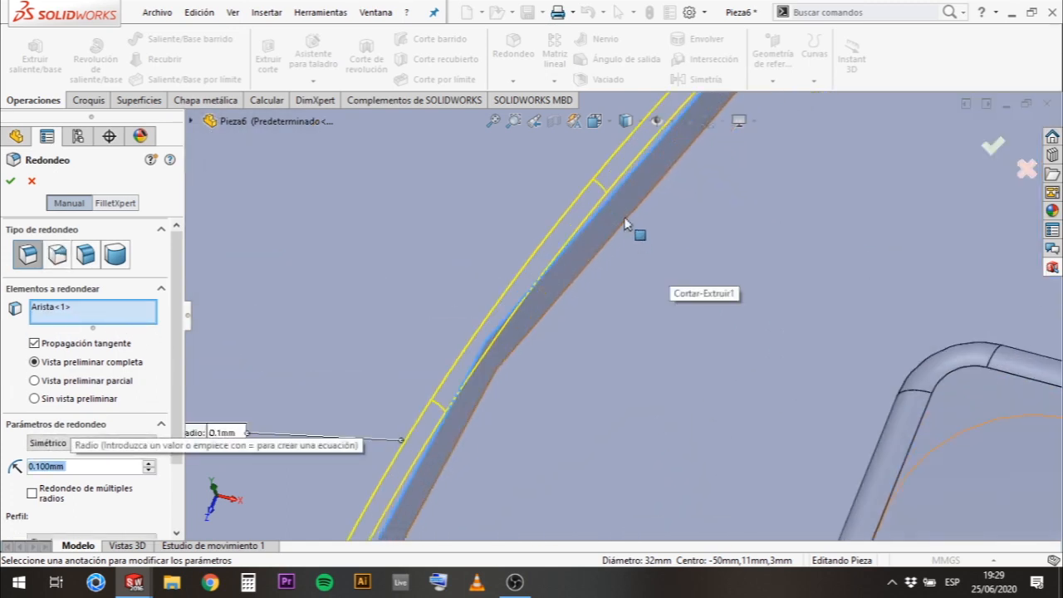
scroll(678, 262, up, 2)
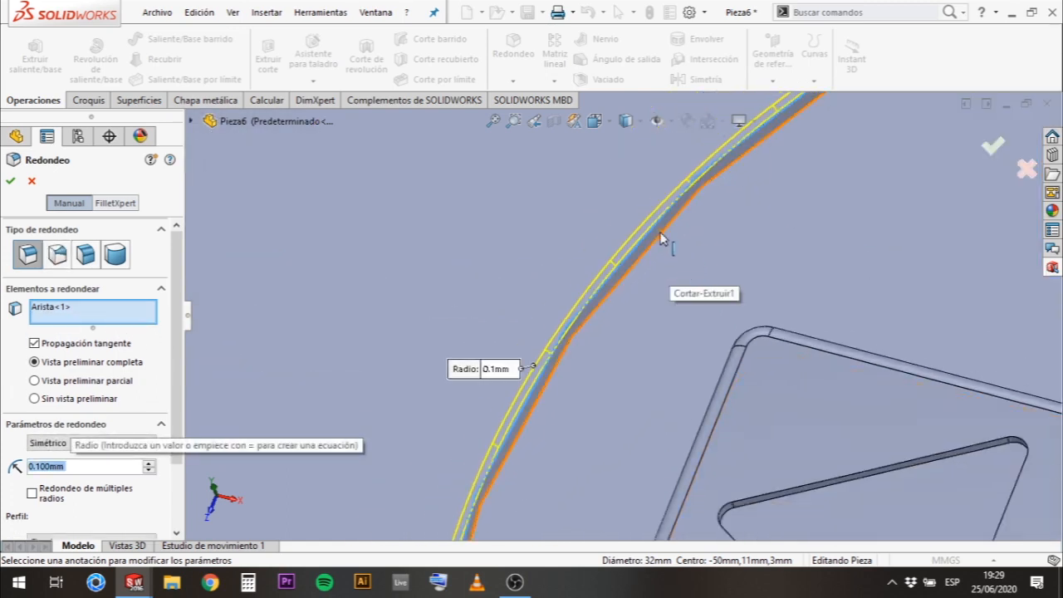
click(669, 239)
scroll(681, 266, up, 5)
scroll(866, 349, down, 2)
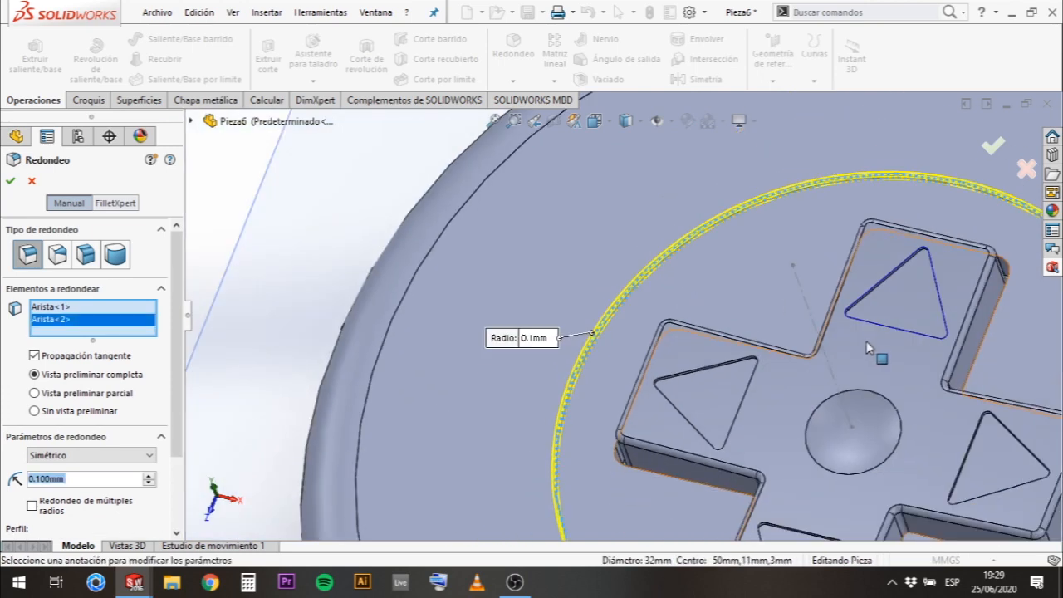
scroll(867, 348, up, 3)
scroll(741, 329, down, 4)
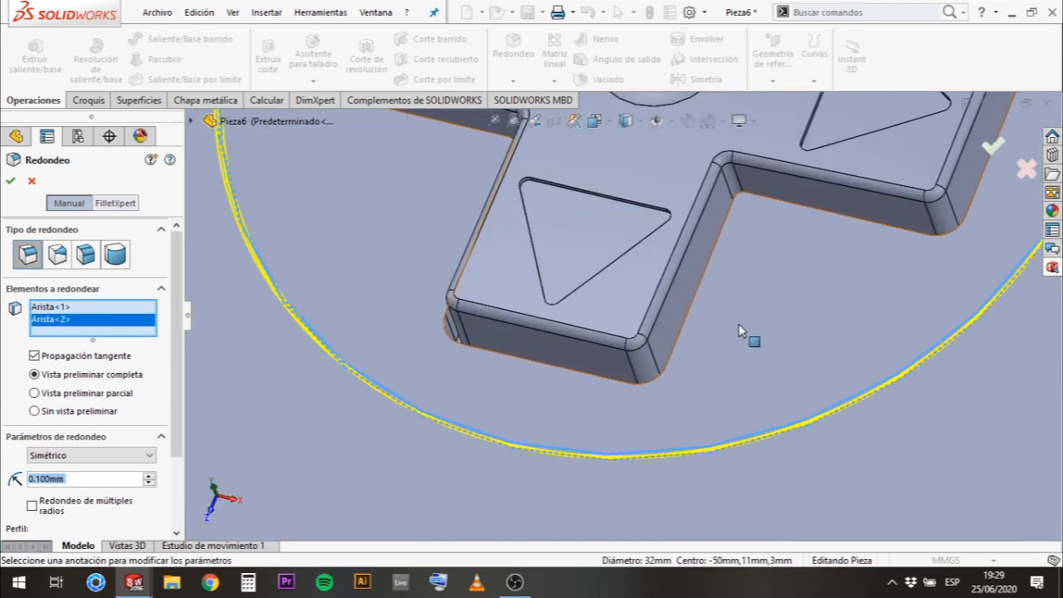
Add the outline edge at the base of the cross-shaped button and apply the 0.1 mm fillet.
click(724, 236)
scroll(783, 262, up, 2)
scroll(700, 218, up, 2)
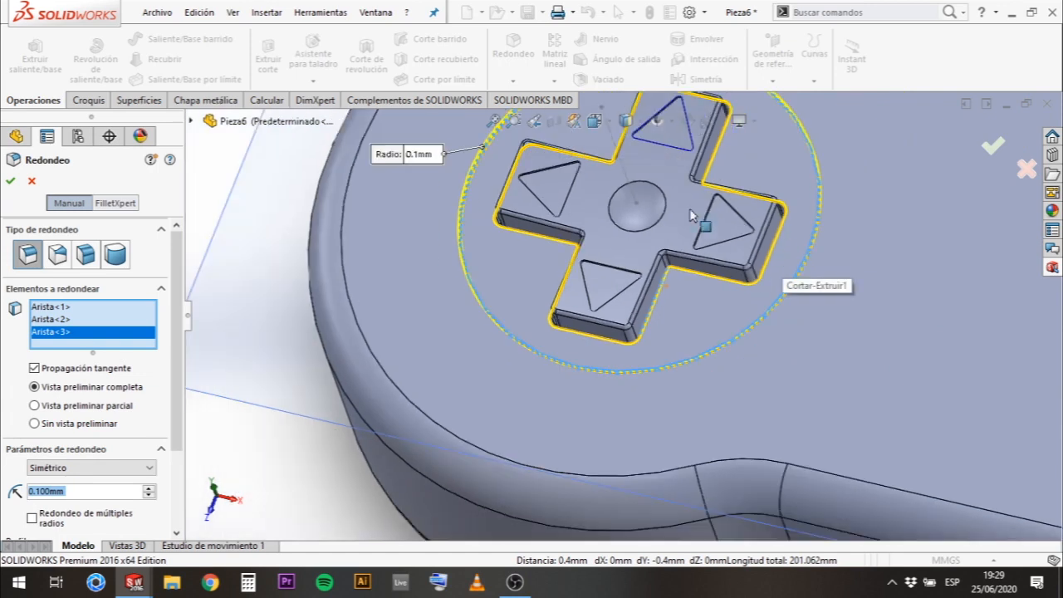
scroll(751, 210, down, 4)
scroll(772, 225, up, 4)
scroll(619, 298, down, 3)
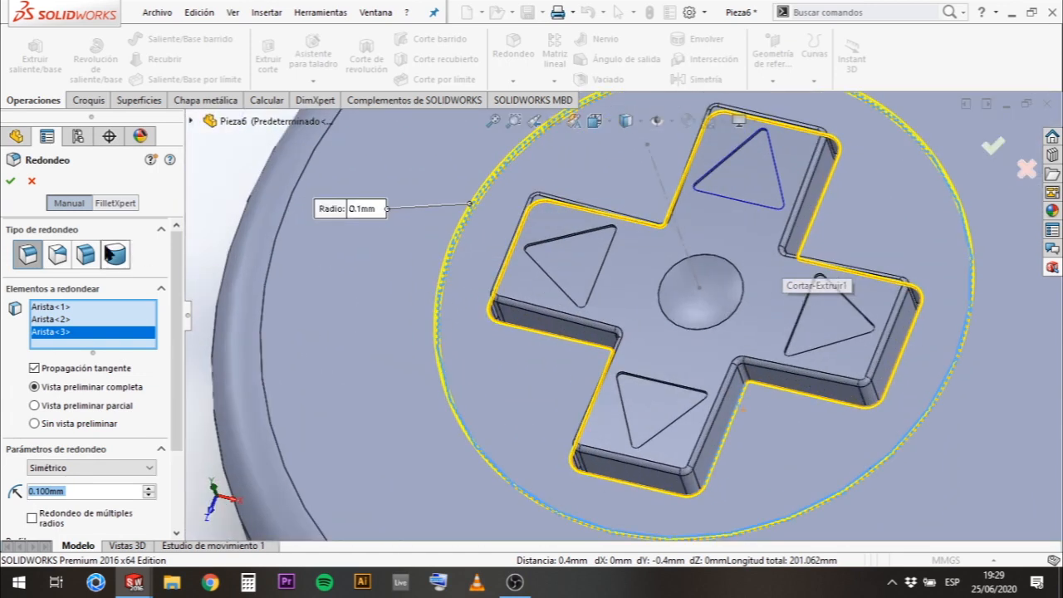
click(10, 181)
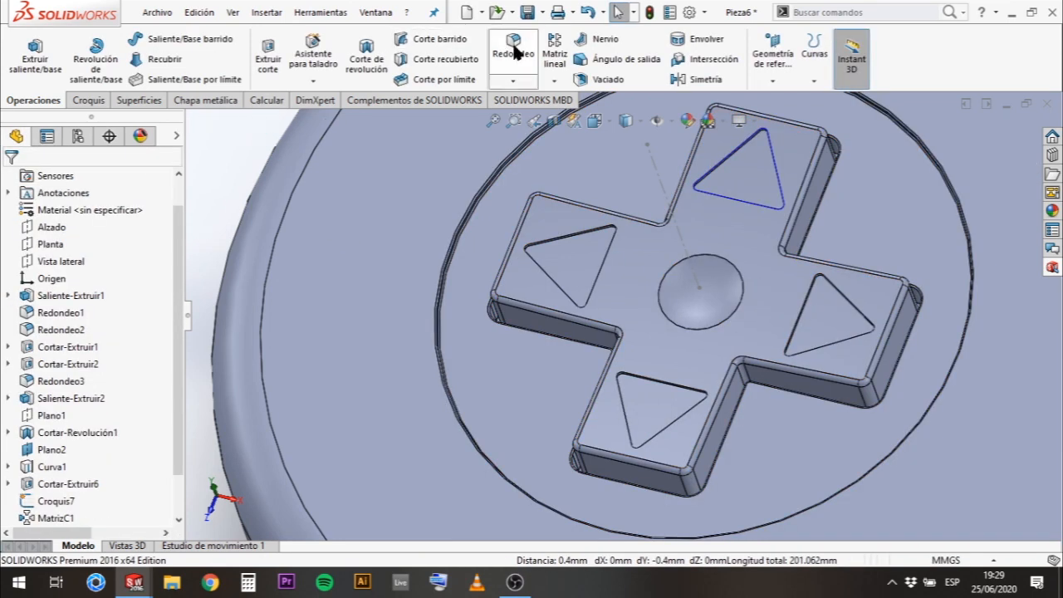
Fillet the circular rim of the cross's central dimple, trying 0.5 mm and 1 mm radii before applying 2 mm.
click(514, 48)
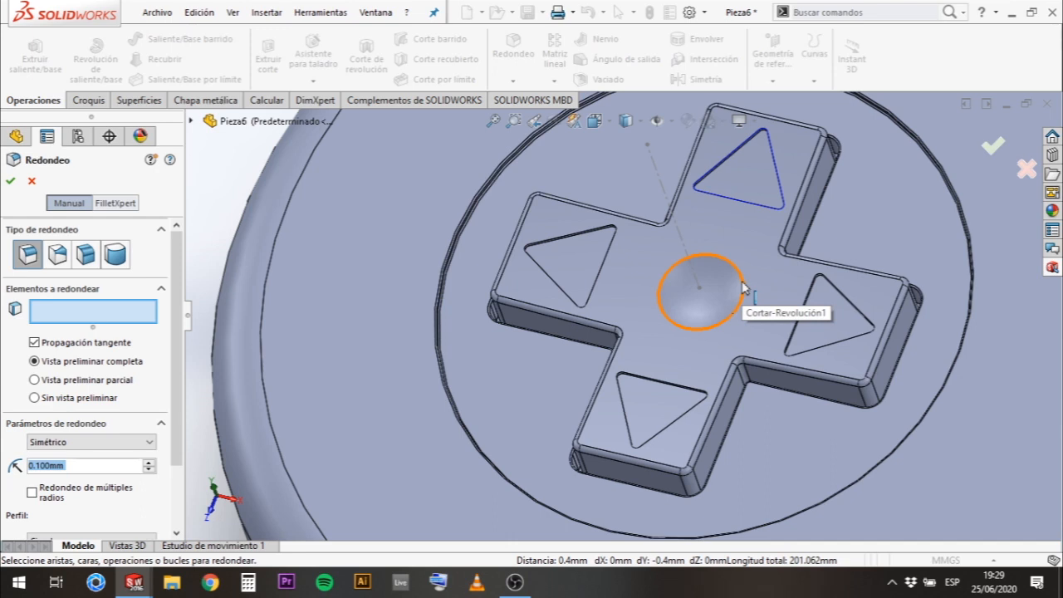
key(Up)
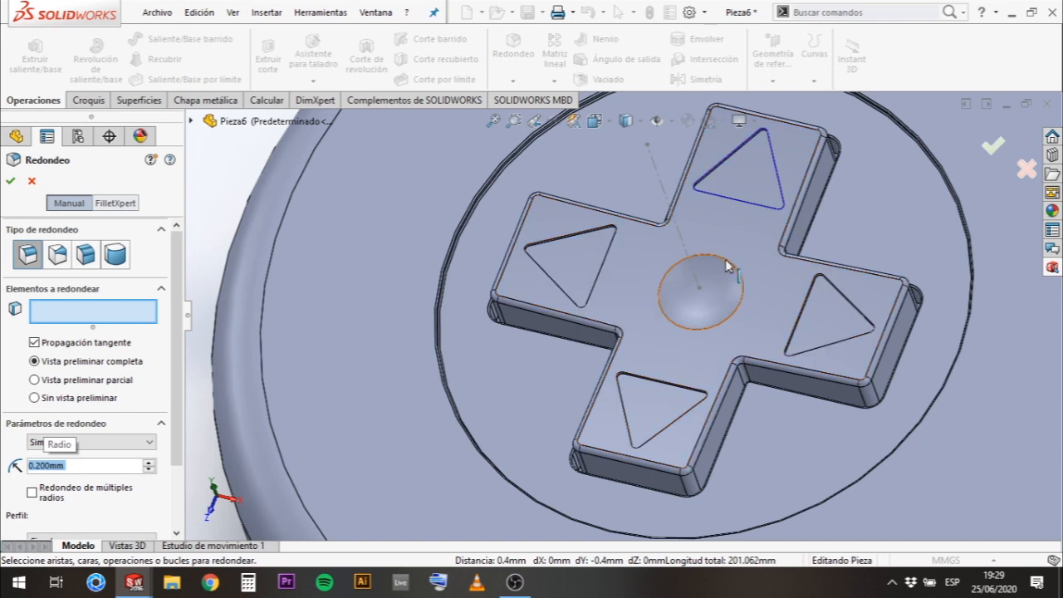
click(728, 258)
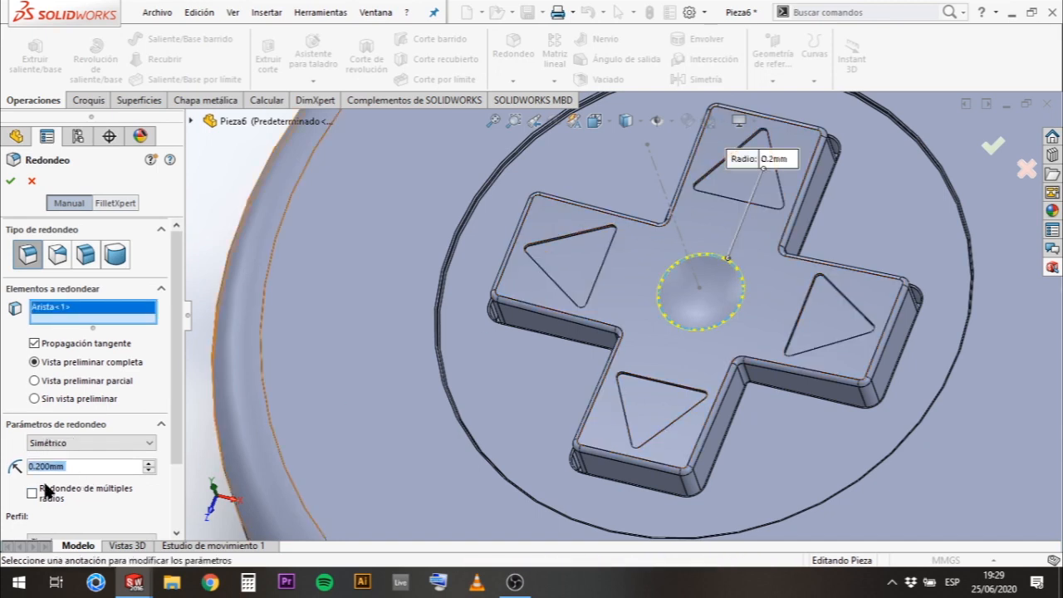
text(0.5)
key(Return)
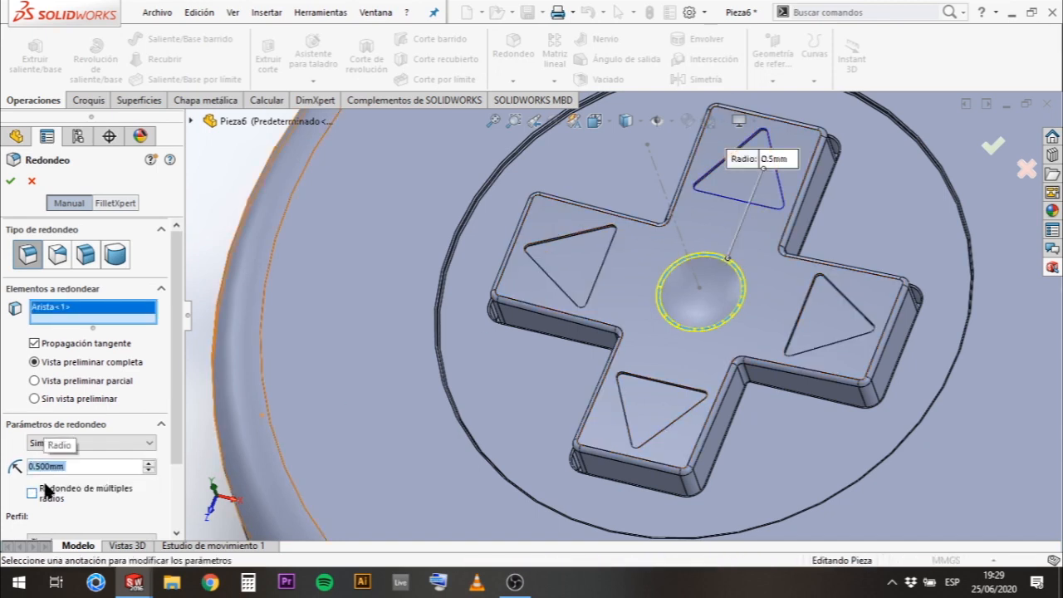
text(1.)
key(Return)
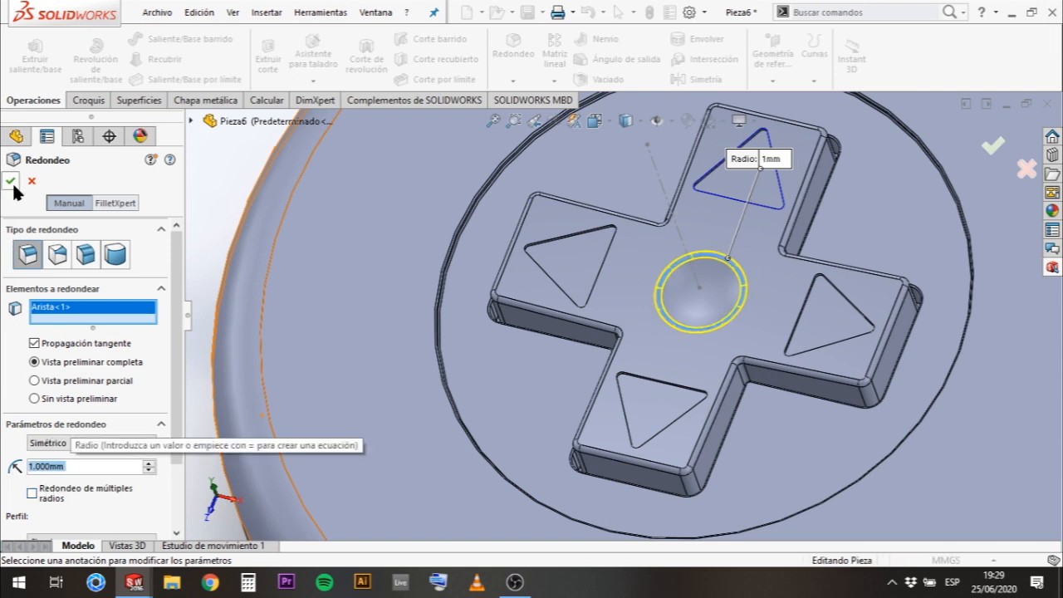
text(2)
key(Return)
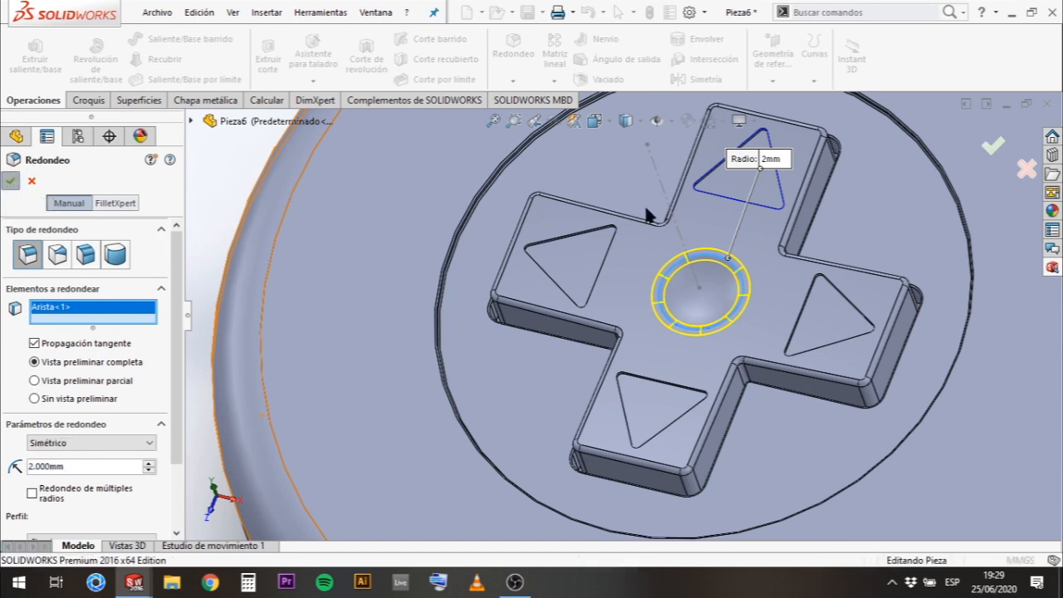
key(Return)
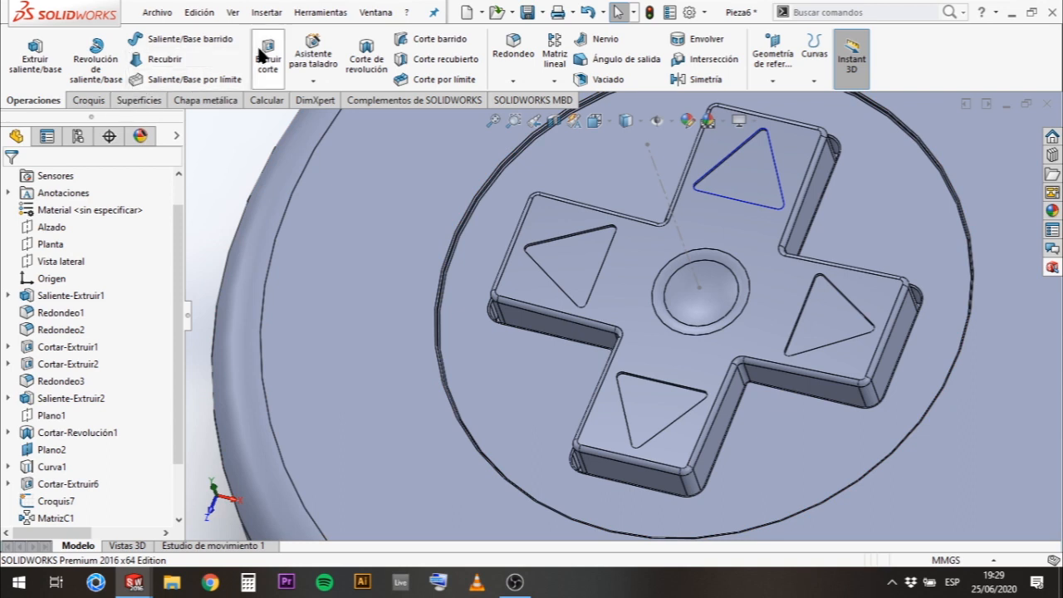
Apply a 0.05 mm fillet to the four triangular arrow faces and the top face of the cross.
click(495, 47)
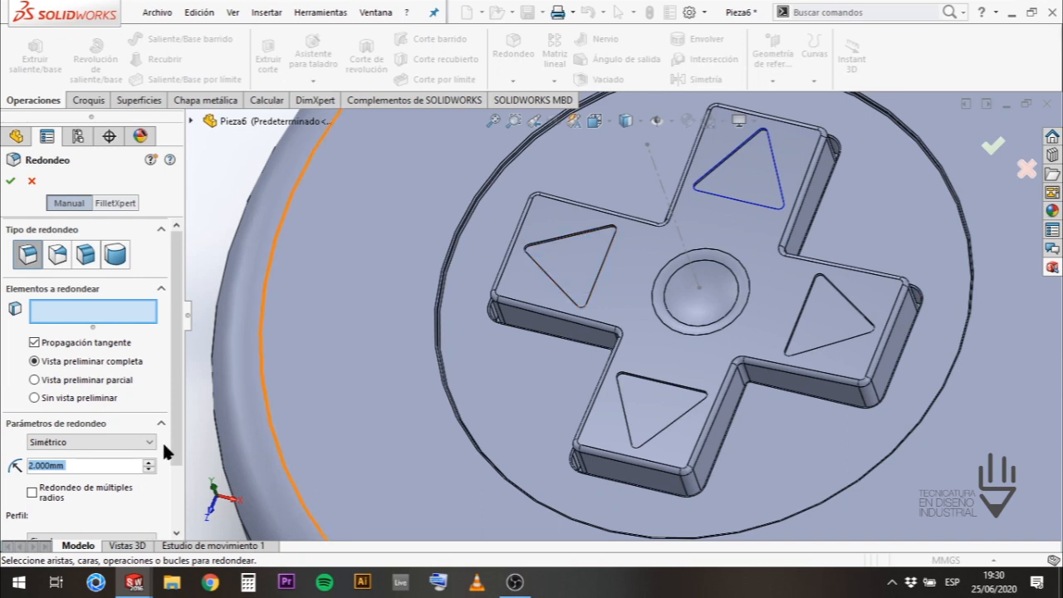
text(.05)
key(Return)
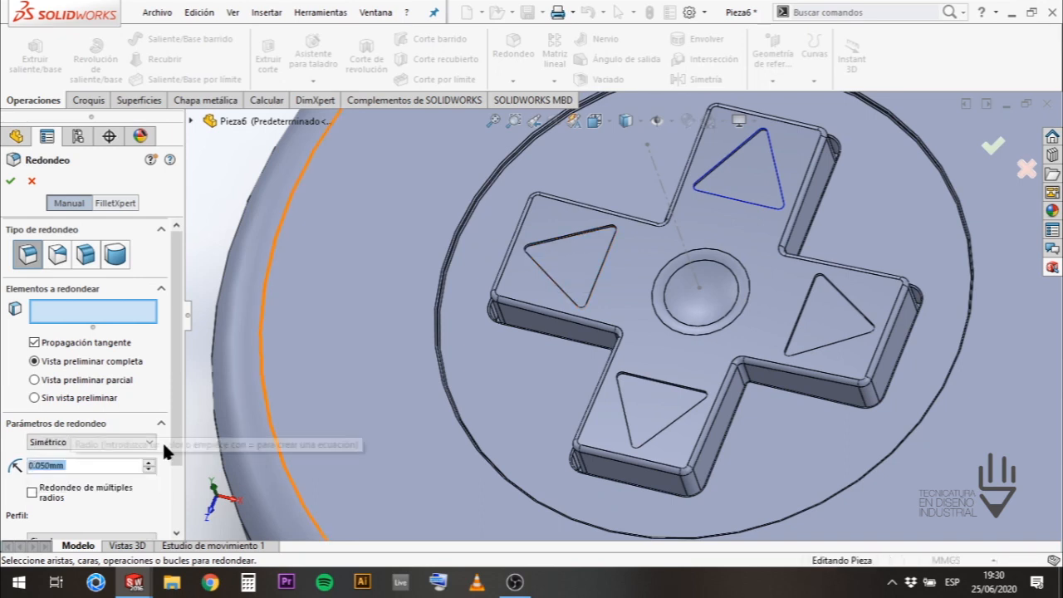
click(586, 280)
click(767, 190)
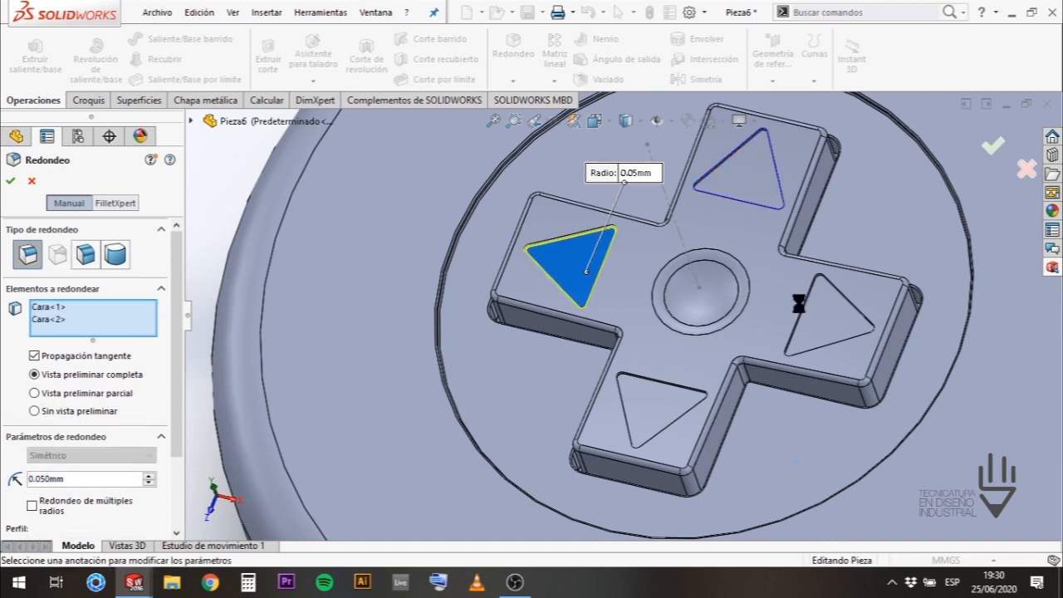
click(856, 328)
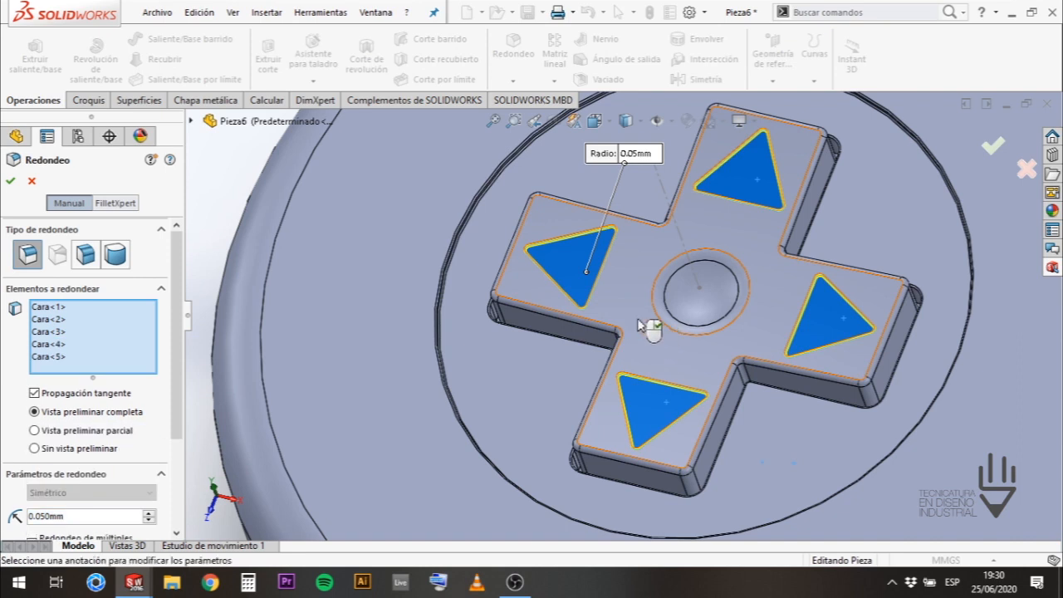
scroll(544, 242, down, 5)
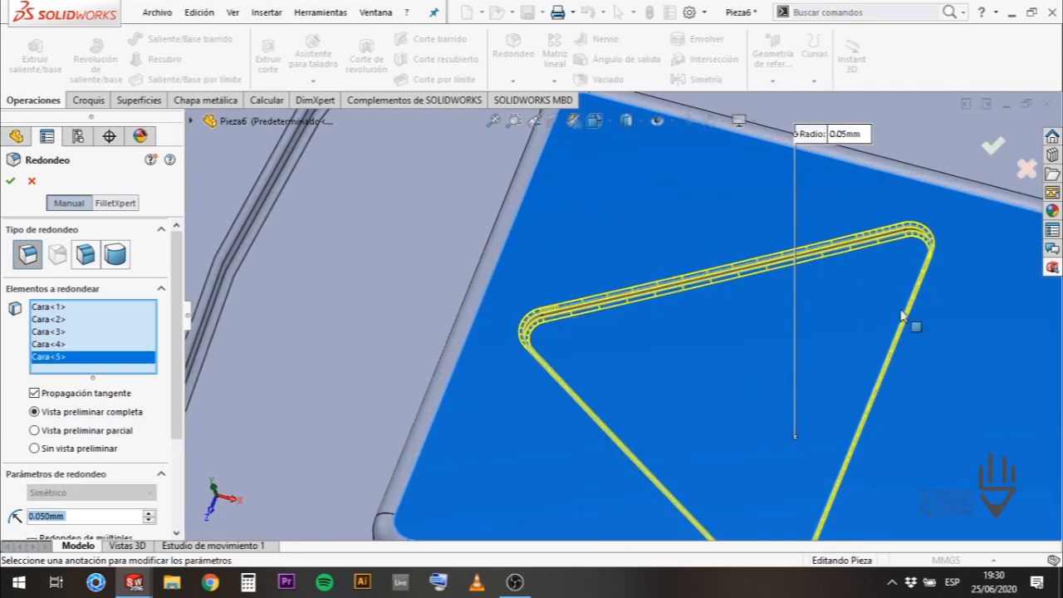
scroll(914, 325, up, 5)
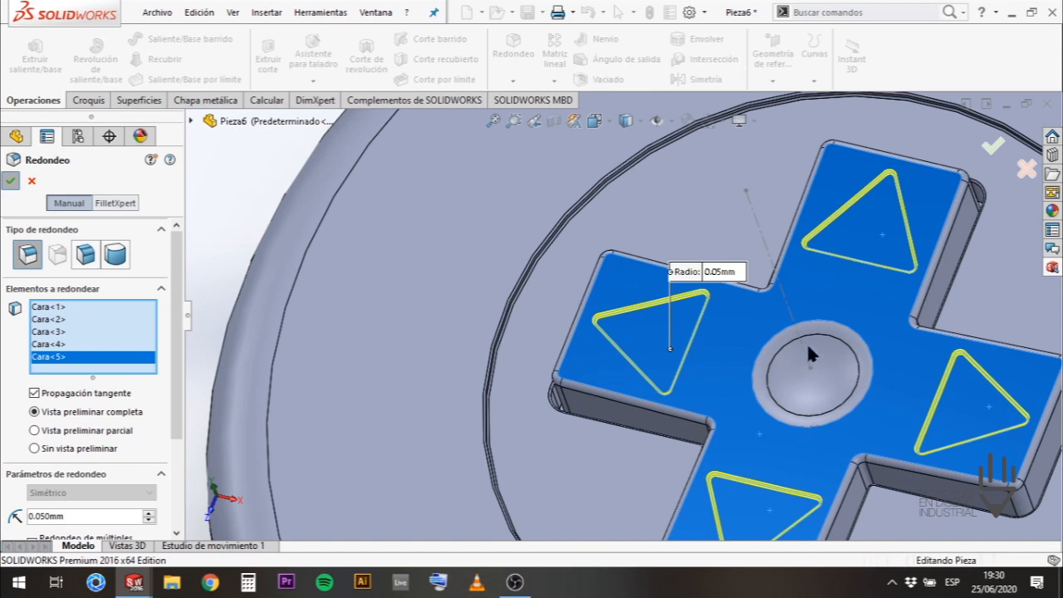
key(Return)
scroll(801, 344, up, 6)
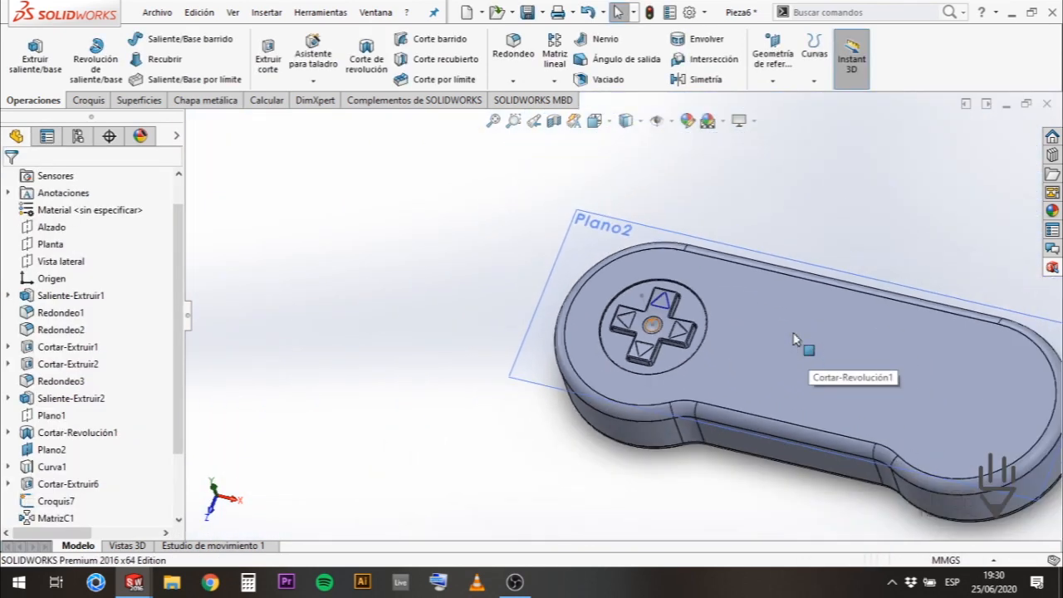
scroll(793, 339, down, 3)
scroll(574, 277, up, 4)
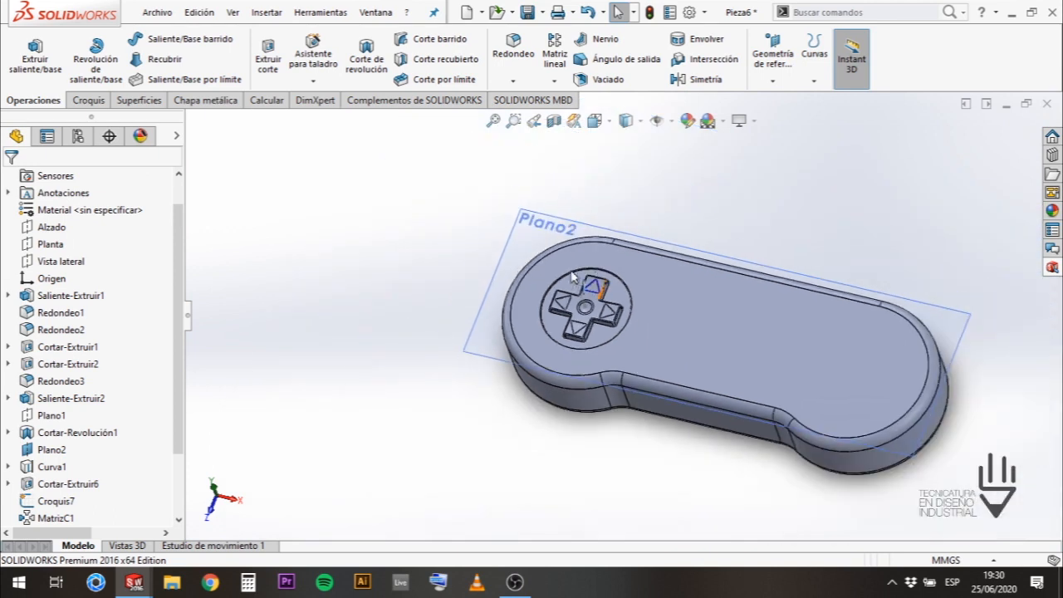
scroll(571, 276, down, 3)
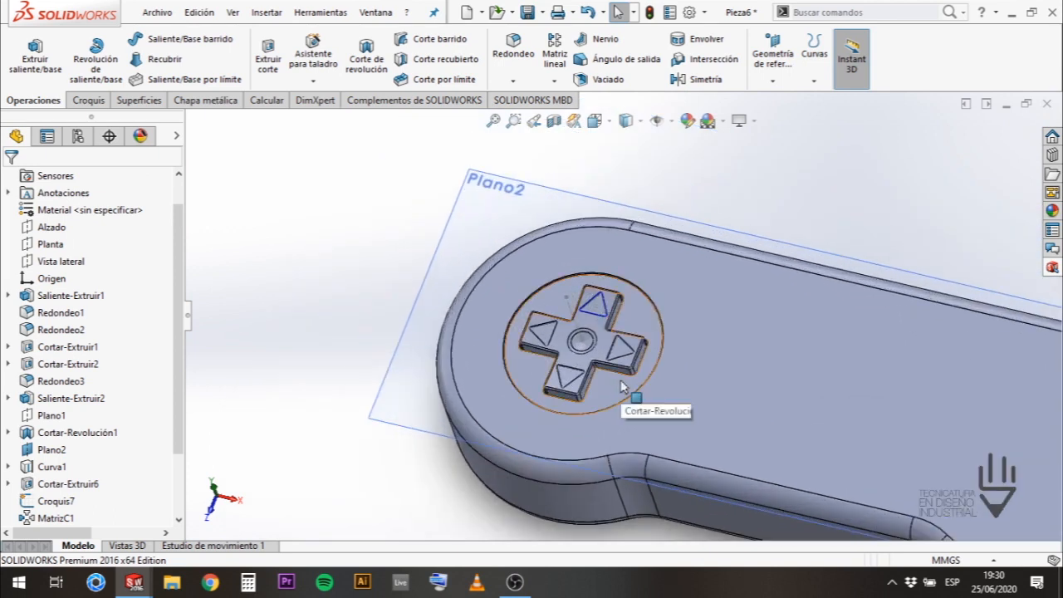
scroll(624, 387, up, 2)
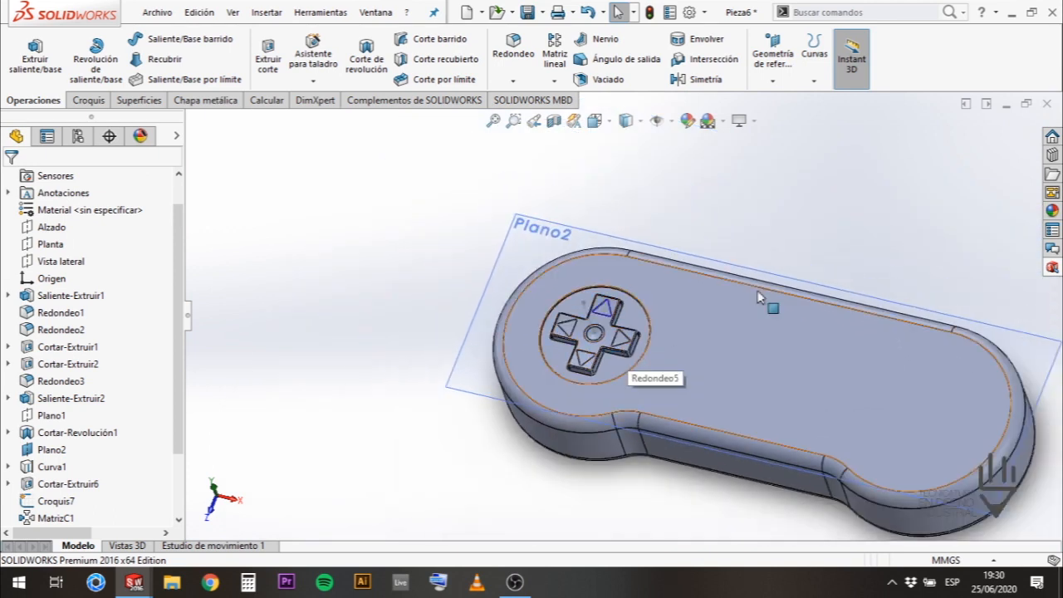